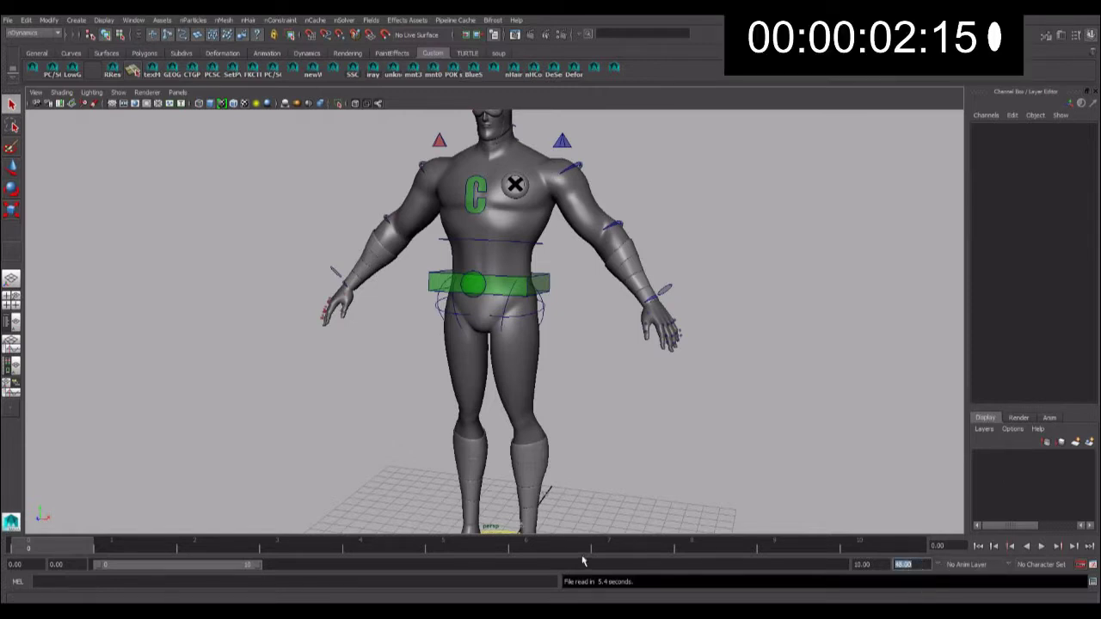
- Extend the animation range so playback ends at frame 16
{"action": "key", "text": "Return"}
{"action": "key", "text": "shift+Tab"}
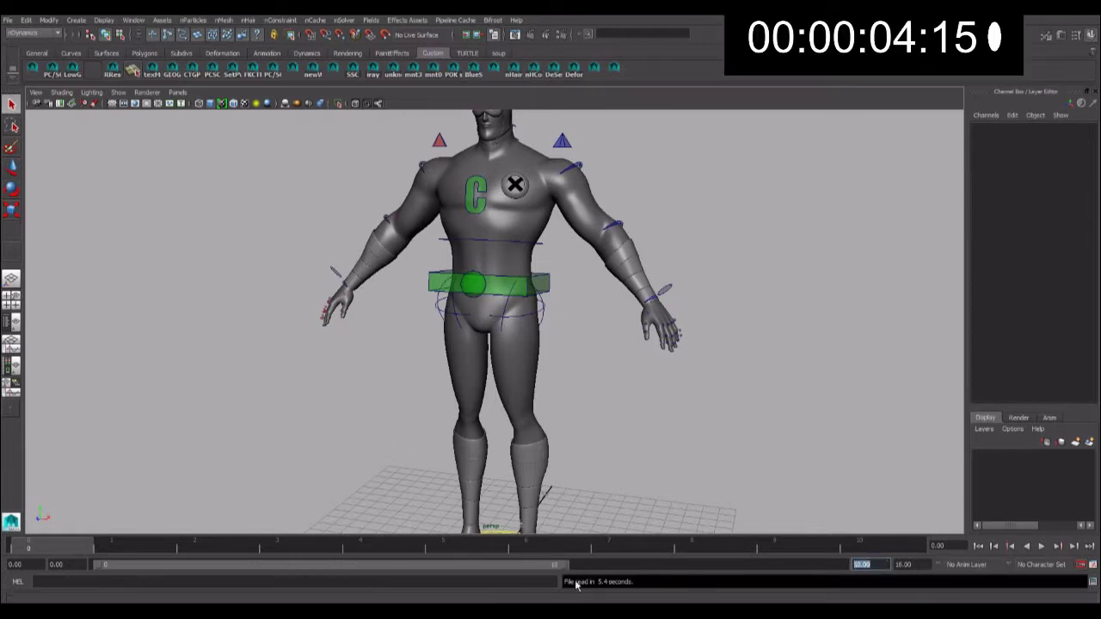
{"action": "type", "text": "16"}
{"action": "key", "text": "Return"}
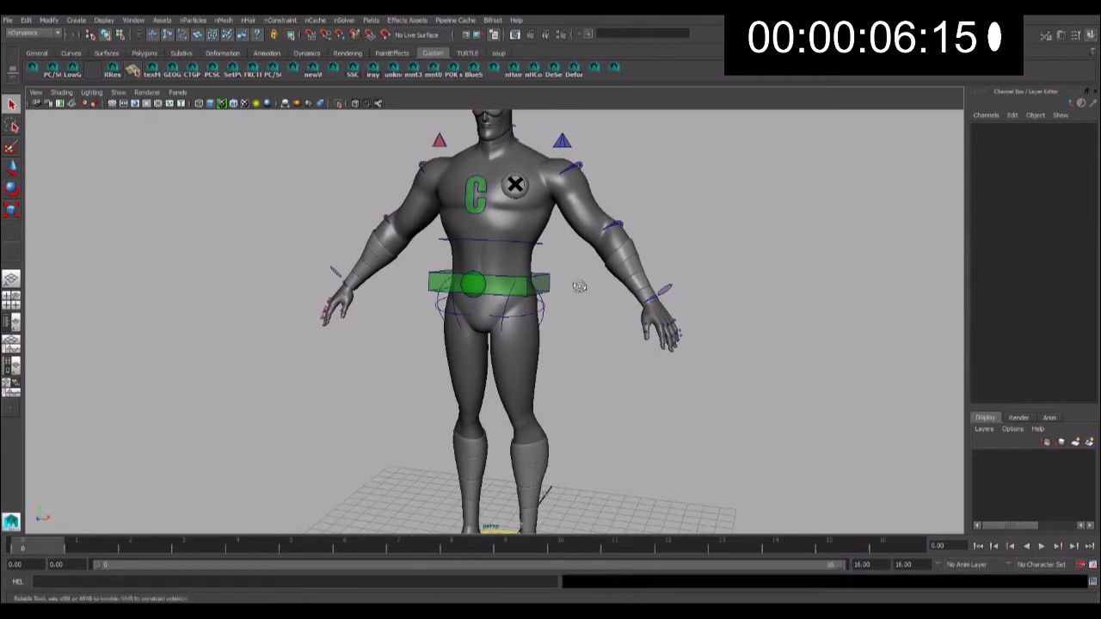
- Switch the viewport to Legacy Default Viewport so the character shows shaded white
{"action": "left_click_drag", "start_coordinate": [582, 291], "coordinate": [252, 127], "text": "alt"}
{"action": "left_click", "coordinate": [166, 93]}
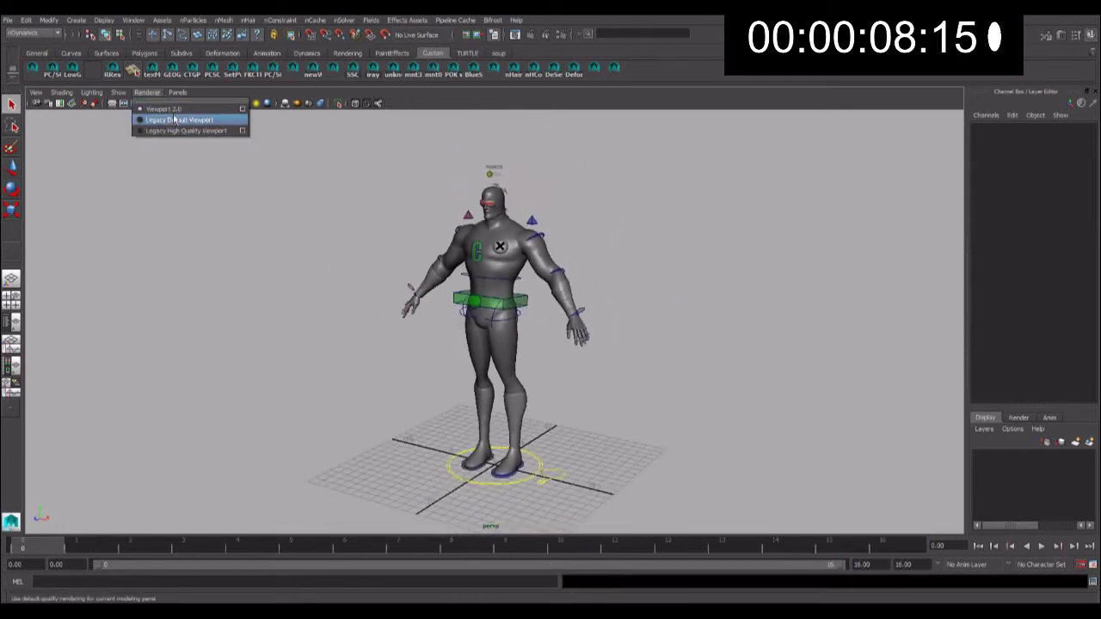
{"action": "left_click", "coordinate": [174, 122]}
- Step the left foot IK control forward to Translate Z -4.871
{"action": "left_click_drag", "start_coordinate": [174, 122], "coordinate": [310, 129], "text": "alt"}
{"action": "mouse_move", "coordinate": [451, 258]}
{"action": "left_mouse_down", "text": "alt"}
{"action": "mouse_move", "coordinate": [580, 403]}
{"action": "mouse_move", "coordinate": [559, 361]}
{"action": "left_mouse_up", "text": "alt"}
{"action": "right_click_drag", "start_coordinate": [560, 361], "coordinate": [546, 296], "text": "alt"}
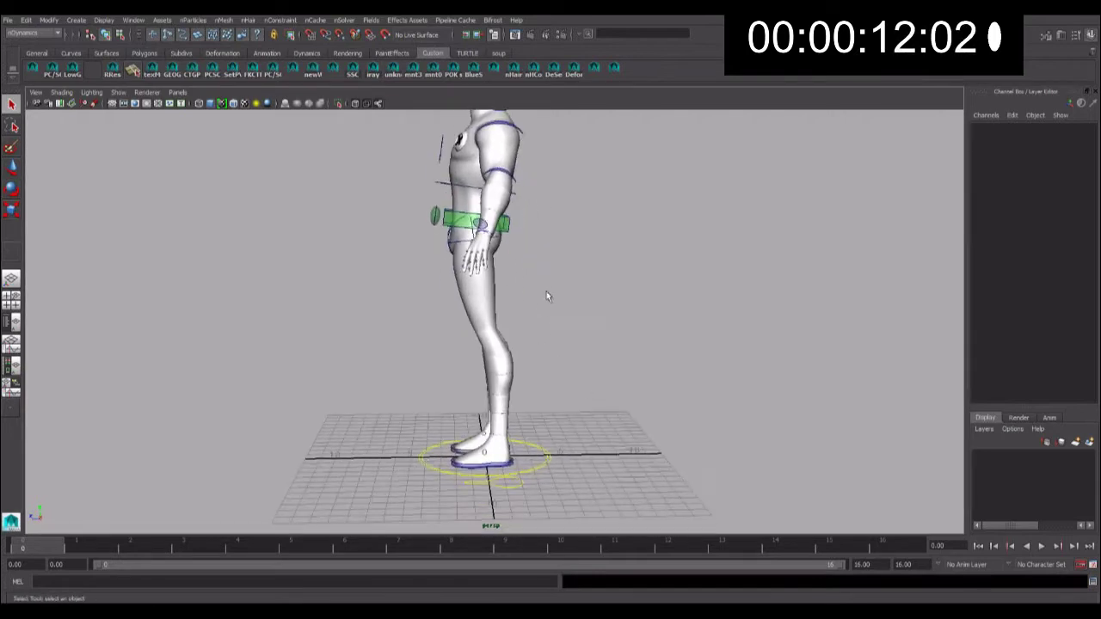
{"action": "left_click", "coordinate": [508, 465]}
{"action": "key", "text": "w"}
{"action": "left_click_drag", "start_coordinate": [444, 440], "coordinate": [522, 436]}
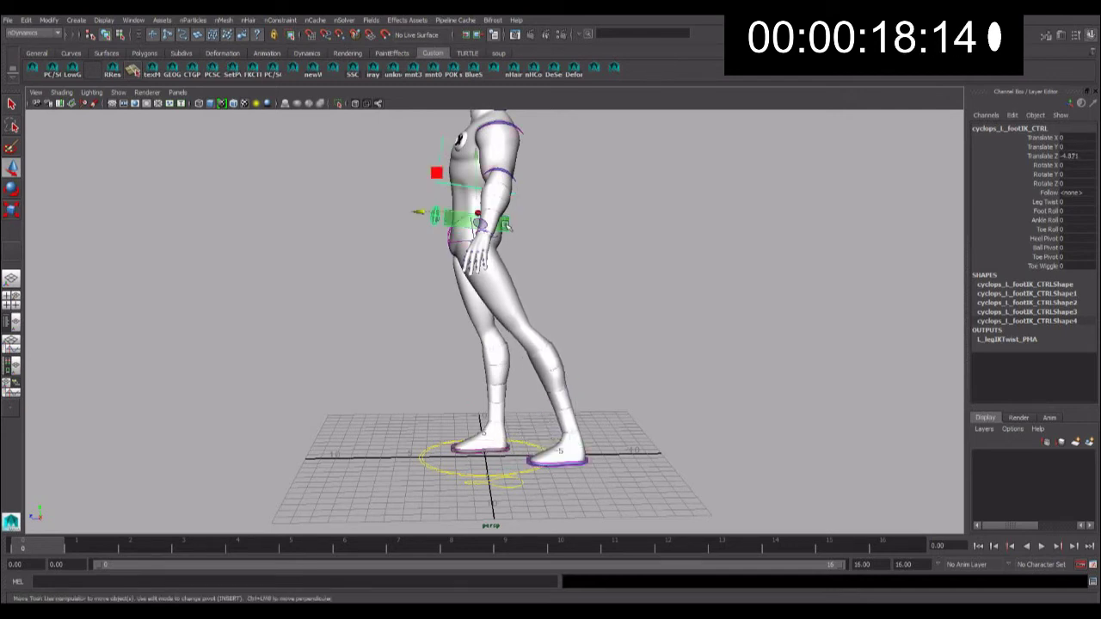
- Lower the pelvis control into a crouch and tilt it slightly
{"action": "left_click", "coordinate": [468, 219]}
{"action": "left_click_drag", "start_coordinate": [507, 241], "coordinate": [486, 233], "text": "alt"}
{"action": "middle_click_drag", "start_coordinate": [484, 234], "coordinate": [481, 268]}
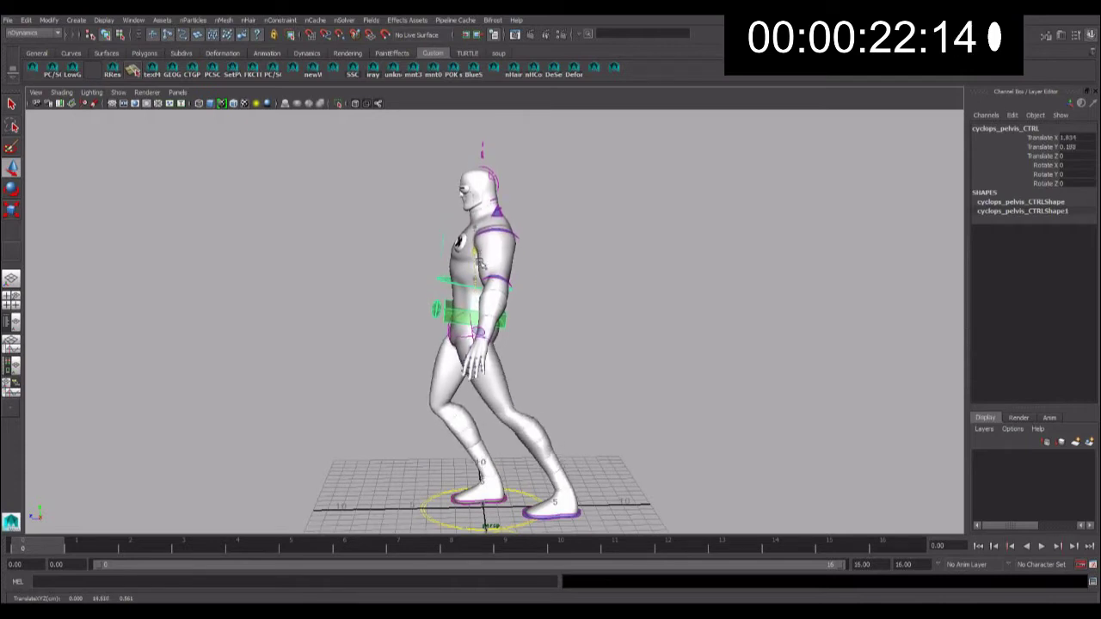
{"action": "key", "text": "e"}
{"action": "mouse_move", "coordinate": [479, 272]}
{"action": "left_mouse_down"}
{"action": "mouse_move", "coordinate": [450, 239]}
{"action": "mouse_move", "coordinate": [576, 260]}
{"action": "left_mouse_up"}
{"action": "key", "text": "q"}
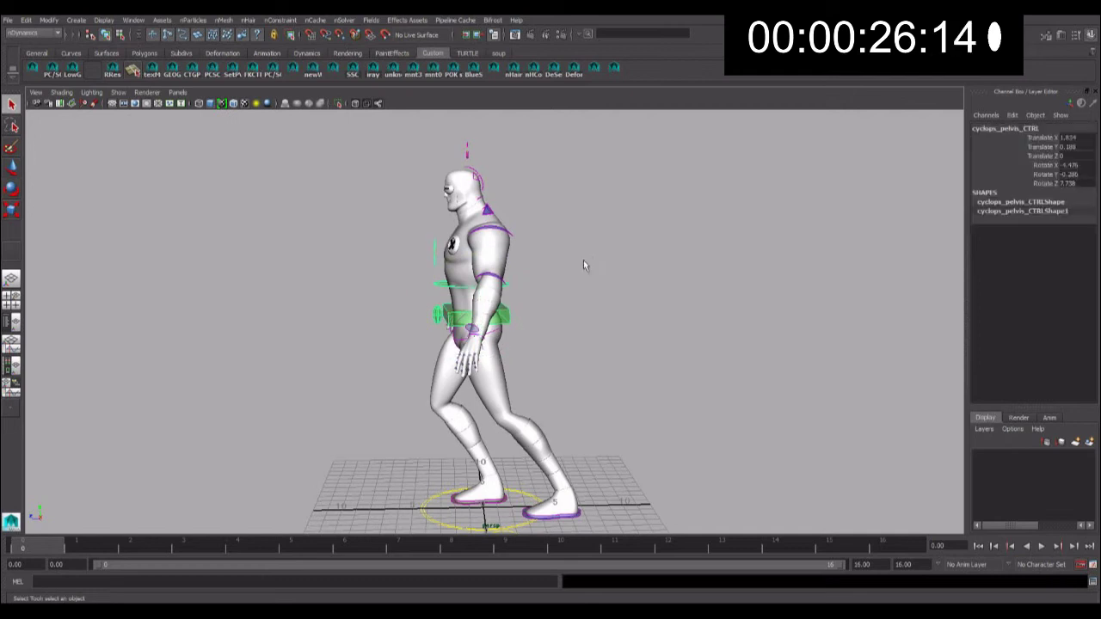
{"action": "left_click", "coordinate": [583, 260]}
- Rotate spineMid_CTRL to lean the chest back and twist it slightly
{"action": "left_click", "coordinate": [508, 283]}
{"action": "key", "text": "e"}
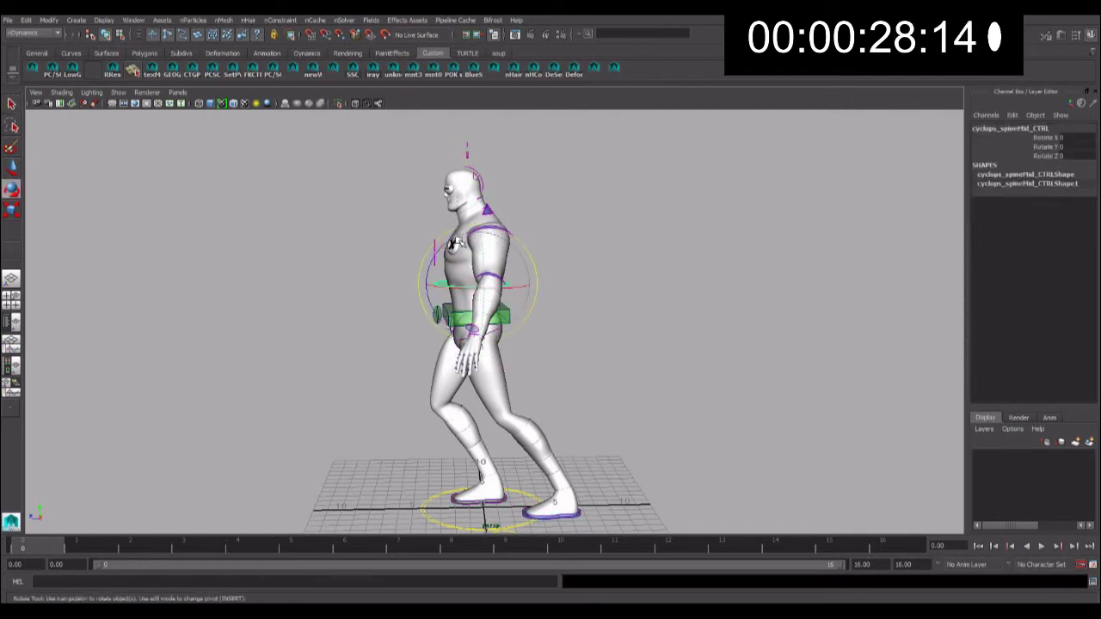
{"action": "left_click_drag", "start_coordinate": [465, 234], "coordinate": [465, 248]}
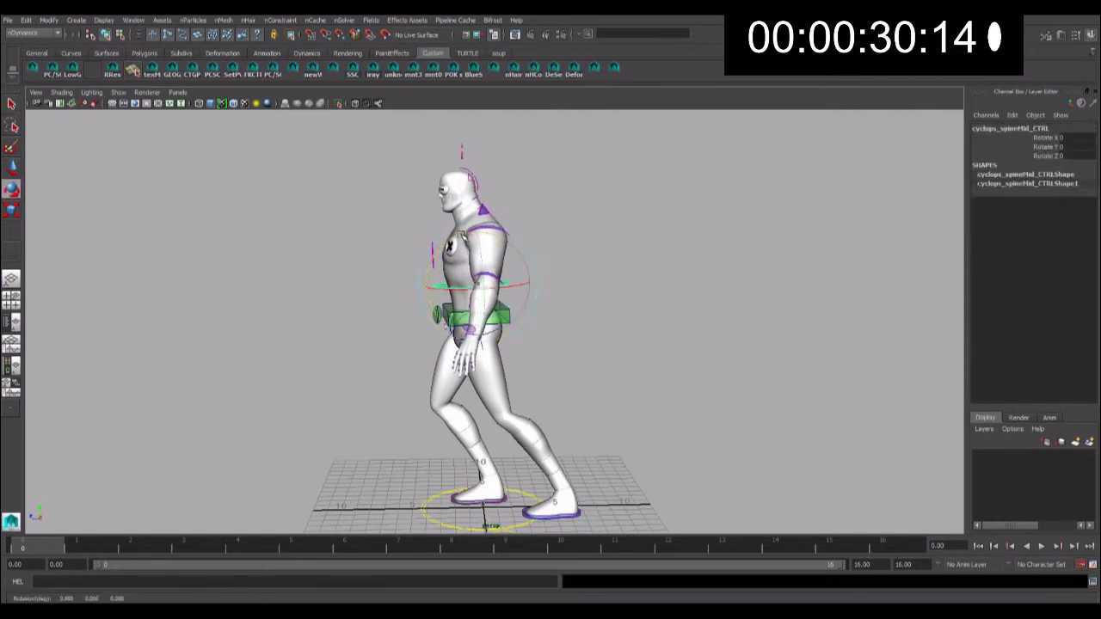
{"action": "left_click_drag", "start_coordinate": [464, 247], "coordinate": [461, 250]}
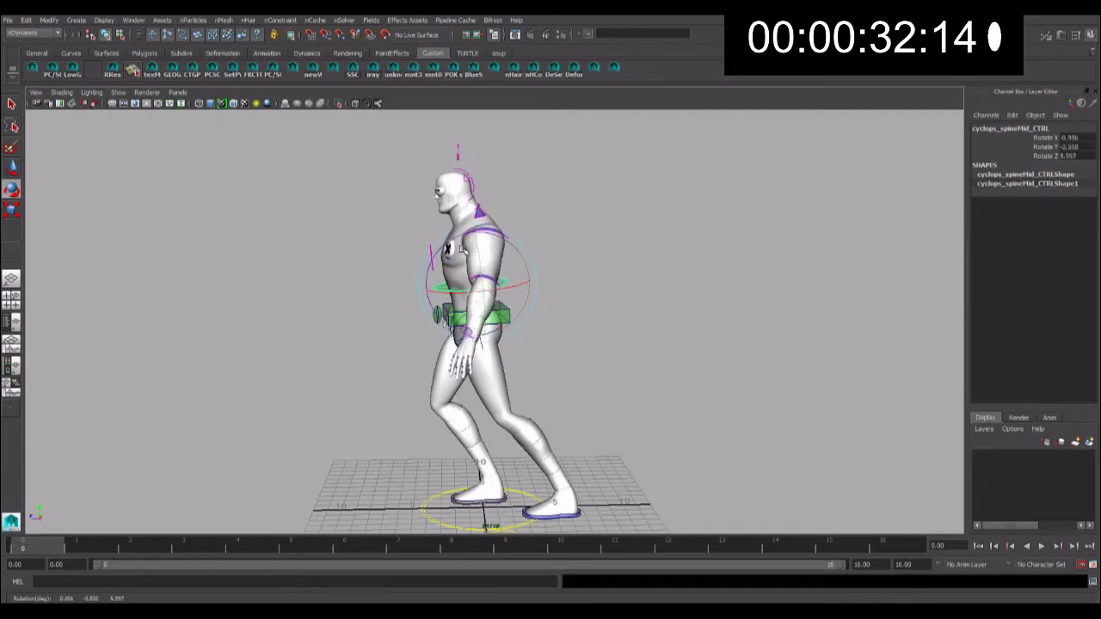
- Raise the right foot IK to Translate Y 7.228 and Rotate X 90.605, lifting the knee
{"action": "left_click", "coordinate": [471, 508]}
{"action": "key", "text": "w"}
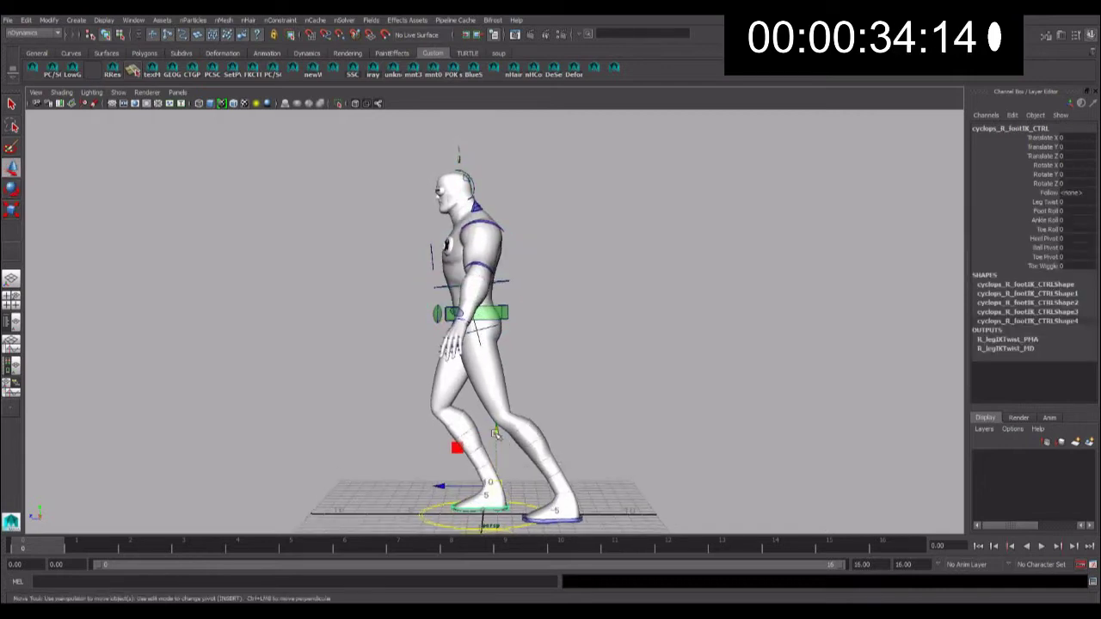
{"action": "left_click_drag", "start_coordinate": [495, 423], "coordinate": [489, 343]}
{"action": "key", "text": "e"}
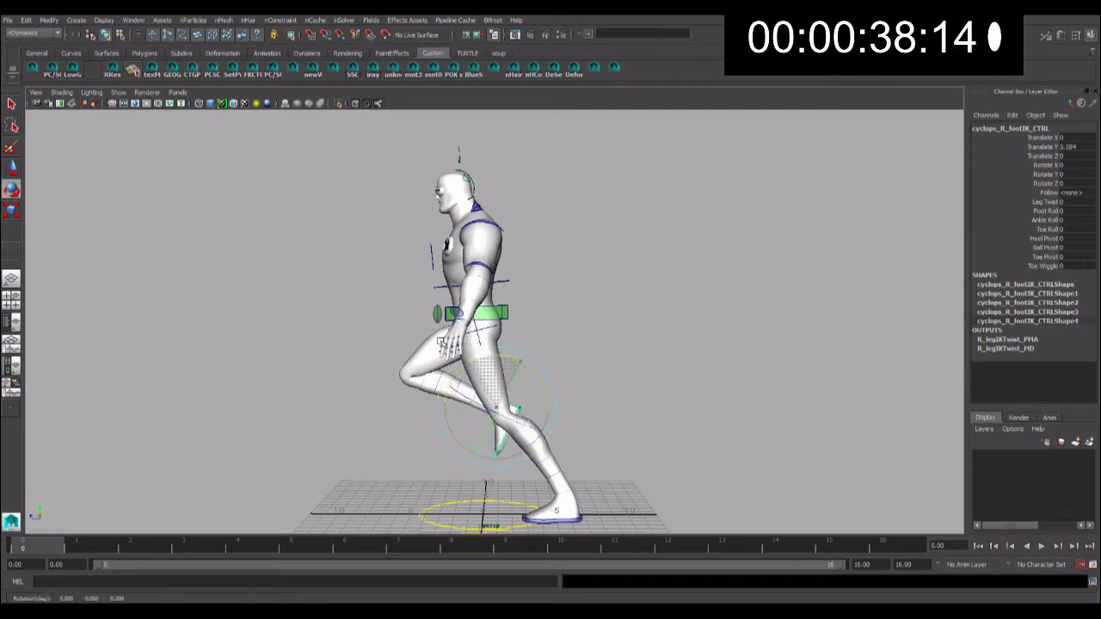
{"action": "key", "text": "w"}
{"action": "key", "text": "e"}
{"action": "key", "text": "w"}
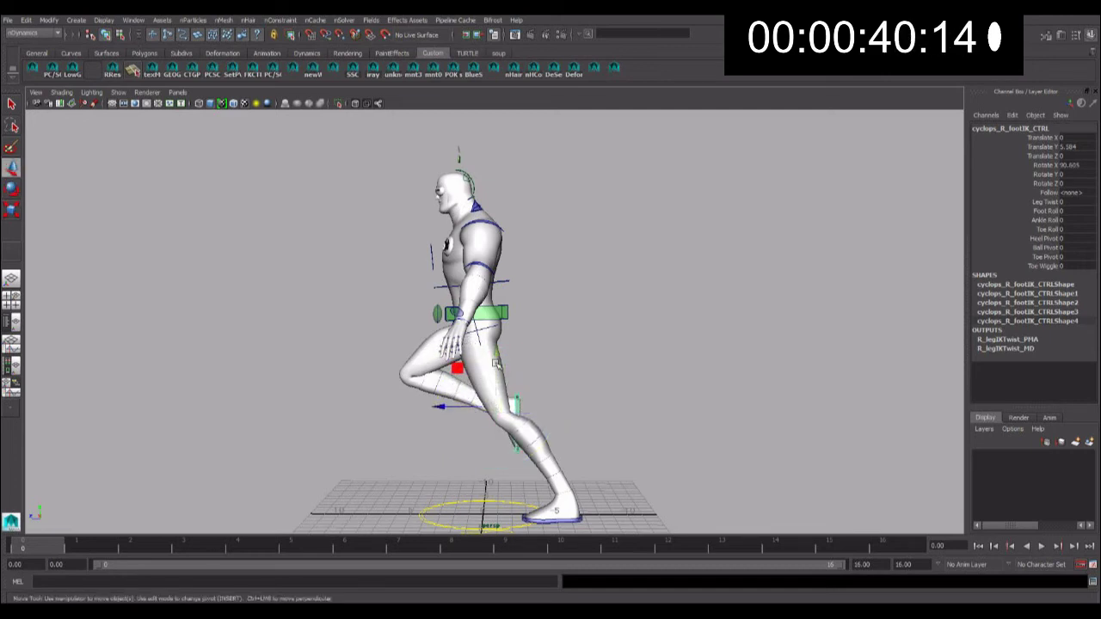
{"action": "left_click_drag", "start_coordinate": [495, 365], "coordinate": [496, 340]}
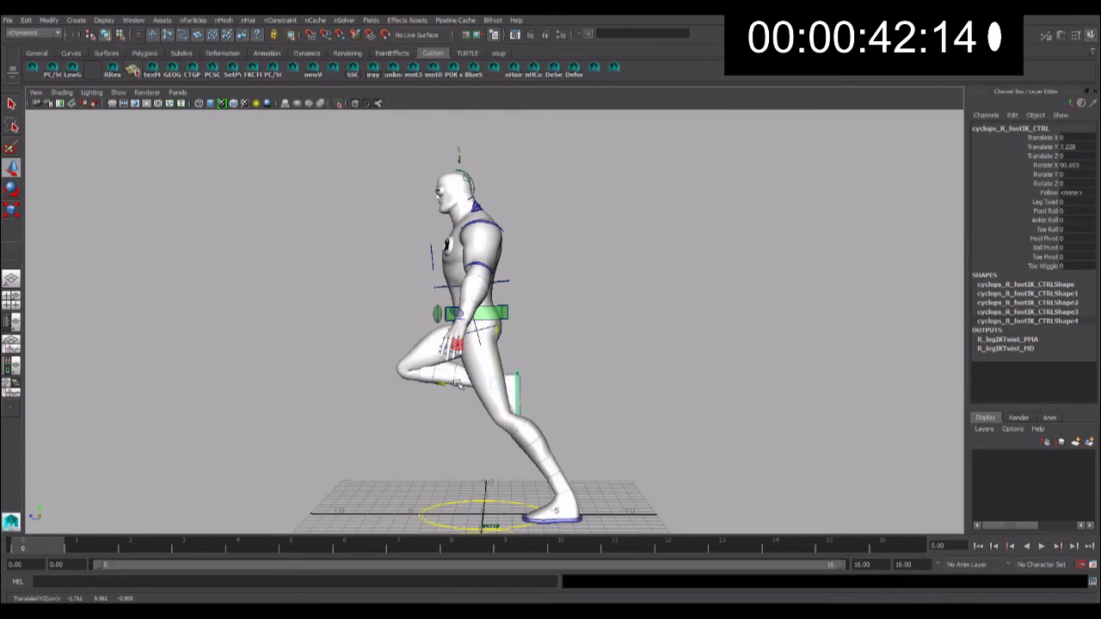
{"action": "mouse_move", "coordinate": [459, 383]}
{"action": "left_mouse_down"}
{"action": "mouse_move", "coordinate": [550, 389]}
{"action": "mouse_move", "coordinate": [562, 379]}
{"action": "mouse_move", "coordinate": [520, 312]}
{"action": "mouse_move", "coordinate": [563, 318]}
{"action": "left_mouse_up"}
{"action": "left_click", "coordinate": [531, 314]}
- Rotate the left shoulder FK control to about Z -40.7, swinging the arm down beside the body
{"action": "key", "text": "e"}
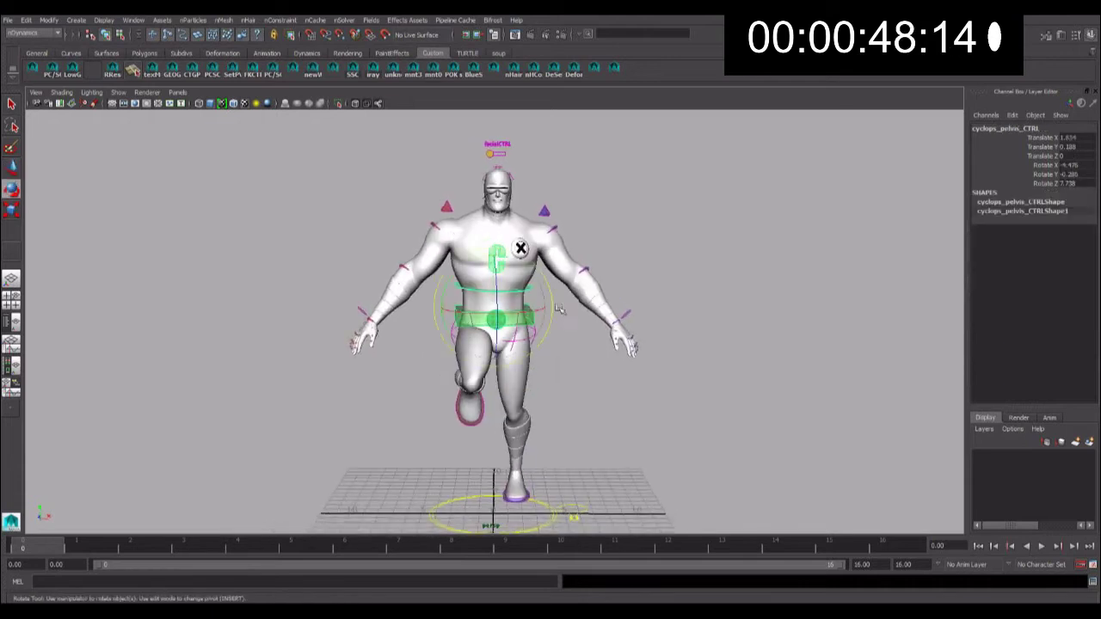
{"action": "mouse_move", "coordinate": [530, 269]}
{"action": "left_mouse_down", "text": "alt"}
{"action": "mouse_move", "coordinate": [441, 294]}
{"action": "mouse_move", "coordinate": [487, 327]}
{"action": "mouse_move", "coordinate": [561, 334]}
{"action": "left_mouse_up", "text": "alt"}
{"action": "key", "text": "q"}
{"action": "left_click", "coordinate": [512, 290]}
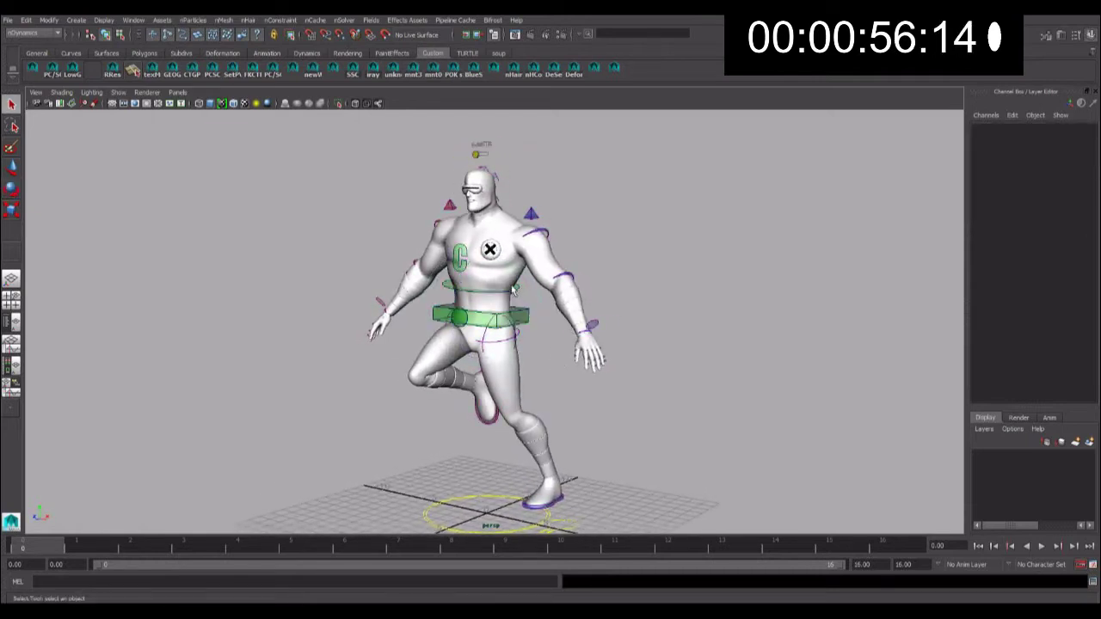
{"action": "left_click", "coordinate": [513, 290]}
{"action": "key", "text": "e"}
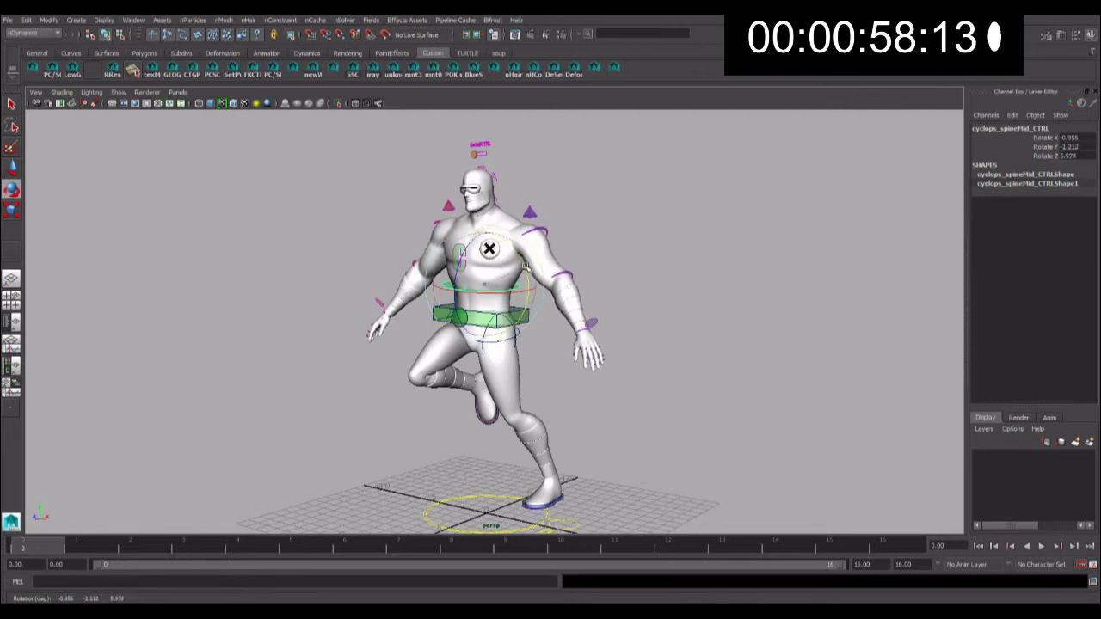
{"action": "left_click_drag", "start_coordinate": [526, 267], "coordinate": [501, 241], "text": "alt"}
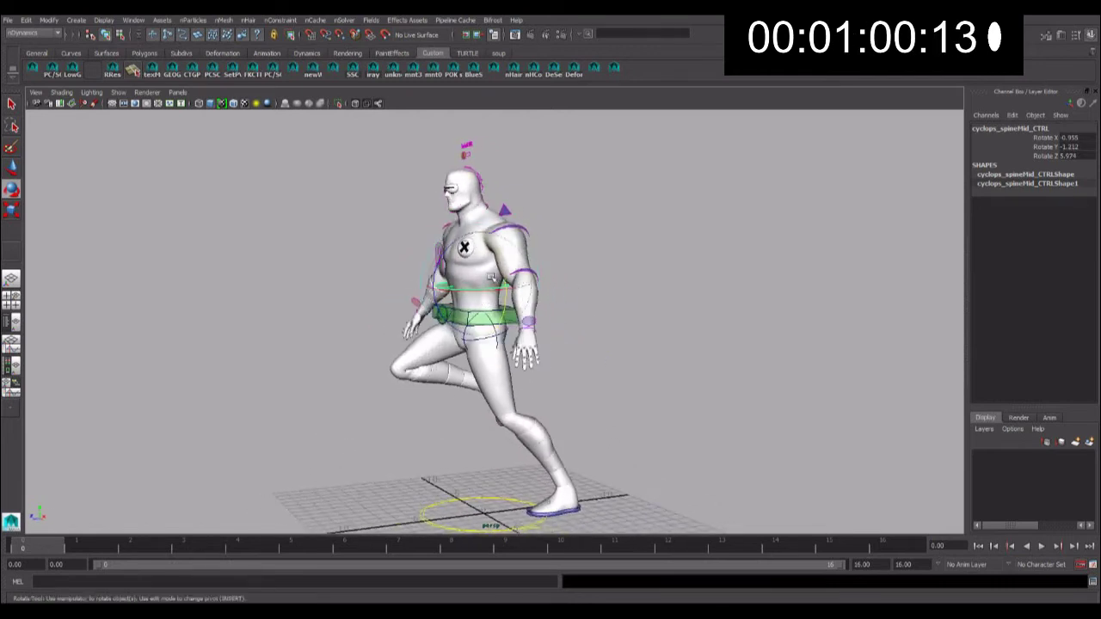
{"action": "left_click", "coordinate": [523, 229]}
{"action": "mouse_move", "coordinate": [522, 229]}
{"action": "left_mouse_down", "text": "alt"}
{"action": "mouse_move", "coordinate": [488, 240]}
{"action": "mouse_move", "coordinate": [479, 267]}
{"action": "mouse_move", "coordinate": [516, 277]}
{"action": "mouse_move", "coordinate": [536, 310]}
{"action": "left_mouse_up", "text": "alt"}
{"action": "left_click", "coordinate": [536, 309]}
- Pose the left arm: rotate the shoulder further, bend the elbow up, and turn the wrist slightly
{"action": "left_click", "coordinate": [486, 230]}
{"action": "left_click", "coordinate": [610, 241]}
{"action": "left_click", "coordinate": [491, 239]}
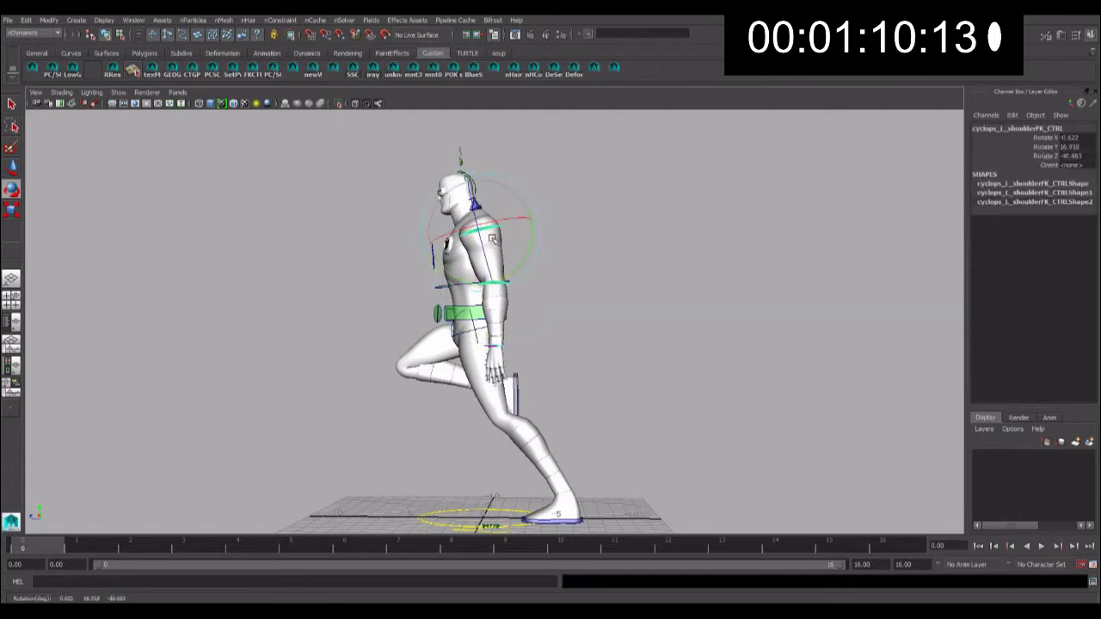
{"action": "left_click_drag", "start_coordinate": [491, 239], "coordinate": [519, 282]}
{"action": "left_click", "coordinate": [519, 282]}
{"action": "left_click", "coordinate": [513, 284]}
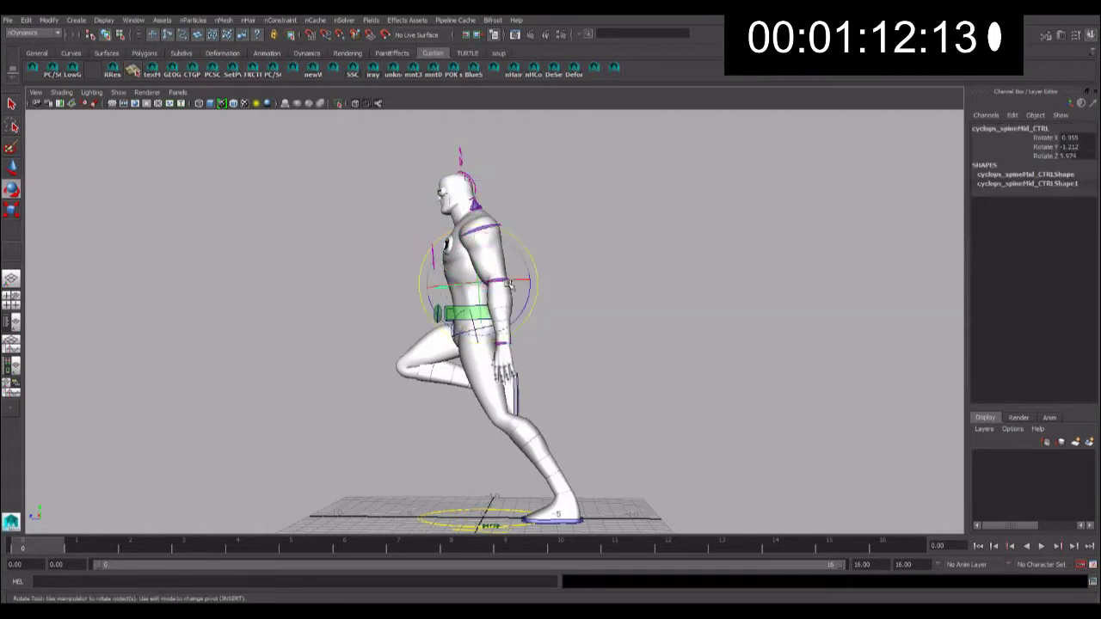
{"action": "left_click", "coordinate": [518, 282]}
{"action": "left_click", "coordinate": [513, 284]}
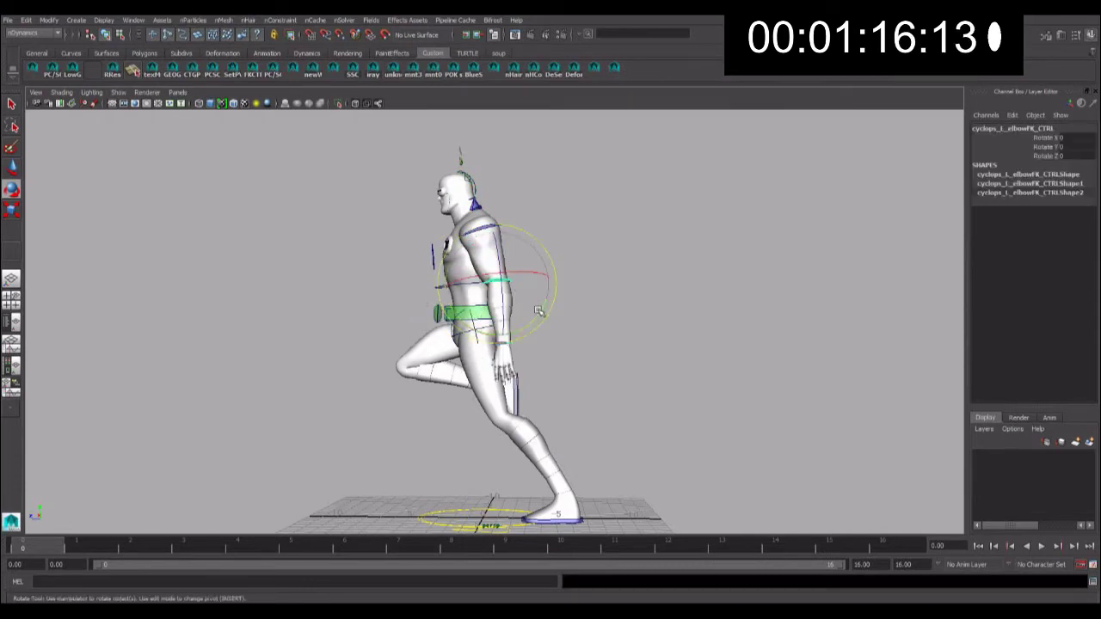
{"action": "left_click_drag", "start_coordinate": [538, 311], "coordinate": [522, 315]}
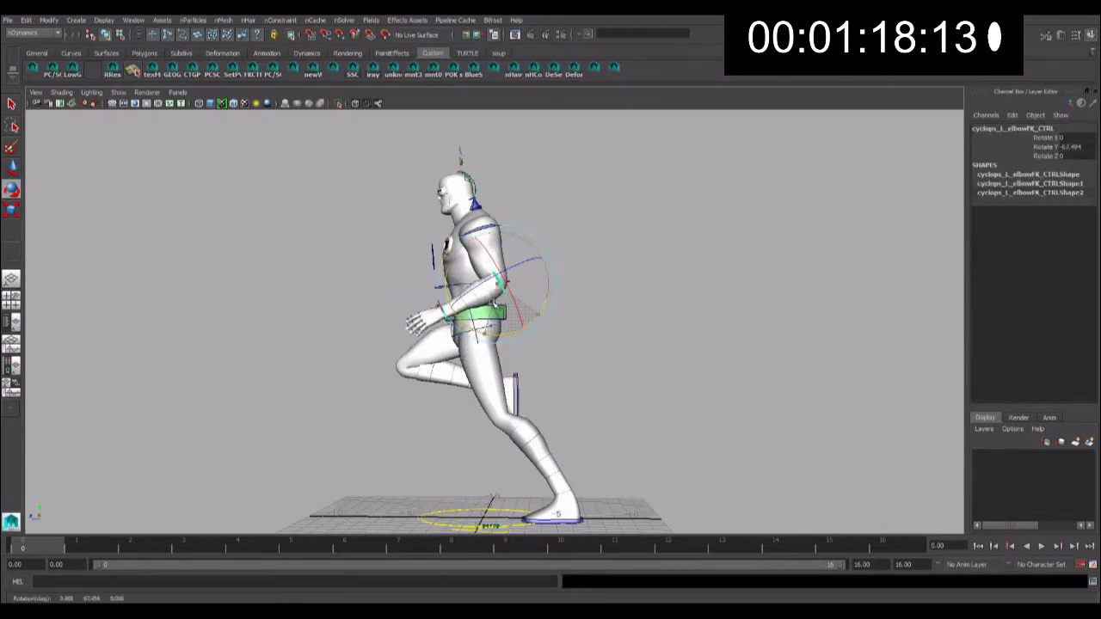
{"action": "left_click", "coordinate": [658, 330]}
{"action": "left_click_drag", "start_coordinate": [657, 330], "coordinate": [602, 331], "text": "alt"}
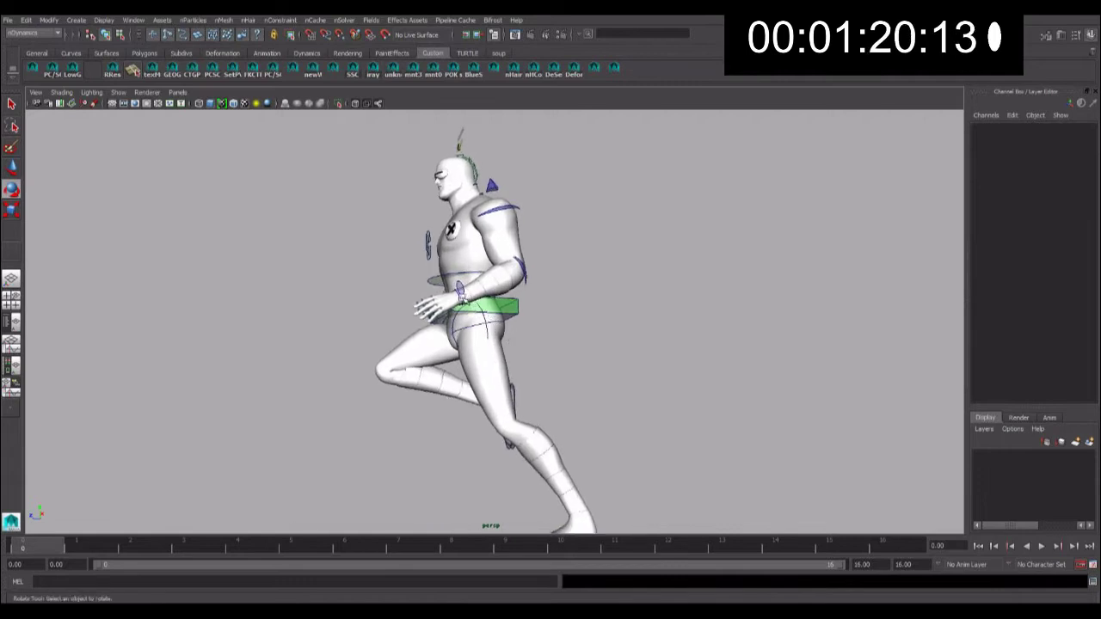
{"action": "left_click", "coordinate": [460, 296]}
{"action": "mouse_move", "coordinate": [460, 297]}
{"action": "left_mouse_down", "text": "alt"}
{"action": "mouse_move", "coordinate": [534, 301]}
{"action": "mouse_move", "coordinate": [512, 315]}
{"action": "left_mouse_up", "text": "alt"}
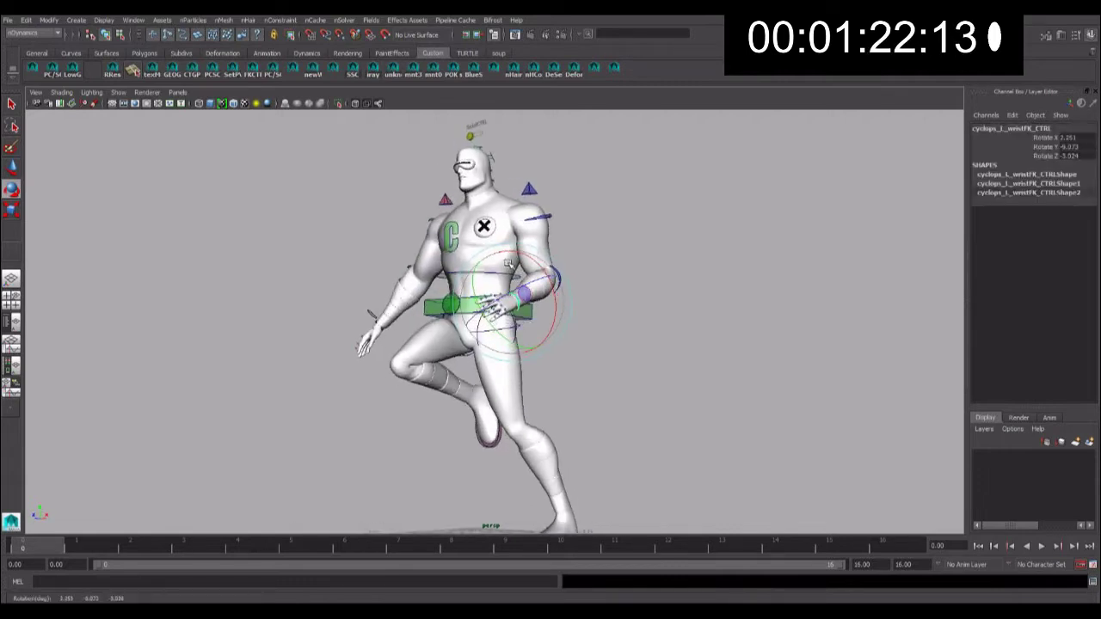
- Bend the right elbow and swing the right shoulder back to X 10.969, Y 24.067, Z -21.112
{"action": "mouse_move", "coordinate": [487, 259]}
{"action": "left_mouse_down", "text": "alt"}
{"action": "mouse_move", "coordinate": [451, 232]}
{"action": "mouse_move", "coordinate": [516, 223]}
{"action": "mouse_move", "coordinate": [455, 275]}
{"action": "left_mouse_up", "text": "alt"}
{"action": "left_click", "coordinate": [439, 215]}
{"action": "left_click", "coordinate": [456, 275]}
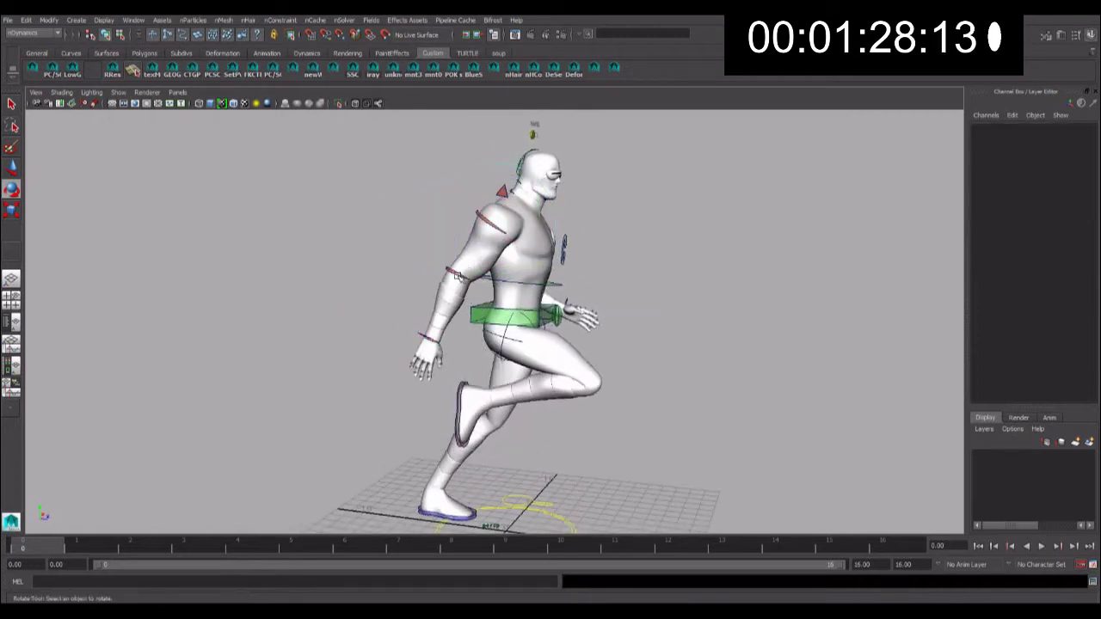
{"action": "left_click", "coordinate": [456, 274]}
{"action": "left_click_drag", "start_coordinate": [505, 256], "coordinate": [492, 229]}
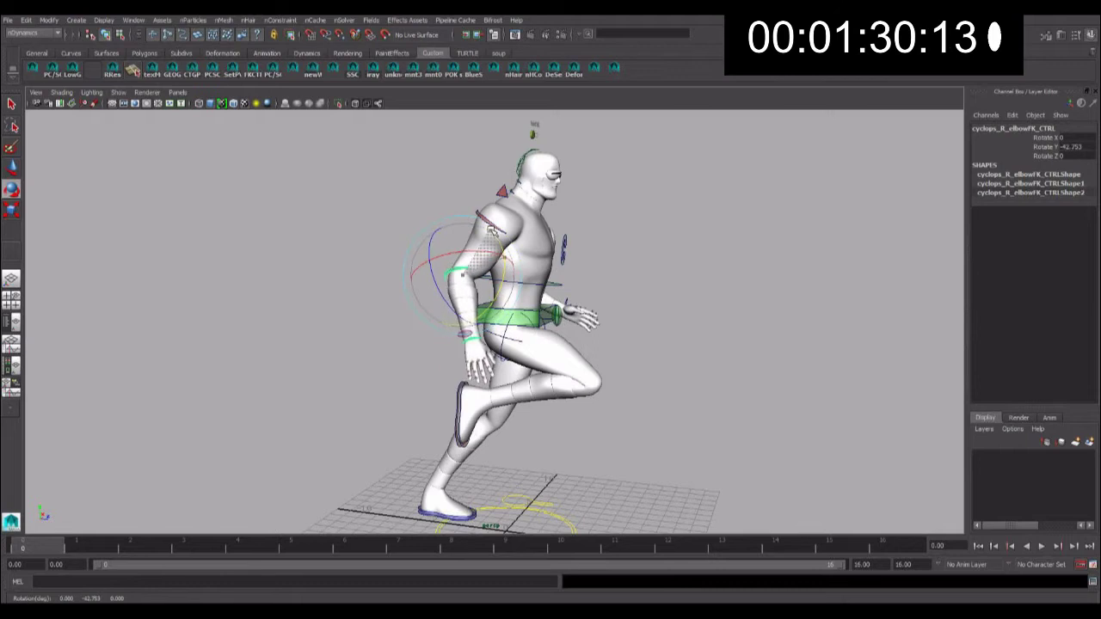
{"action": "left_click", "coordinate": [464, 339]}
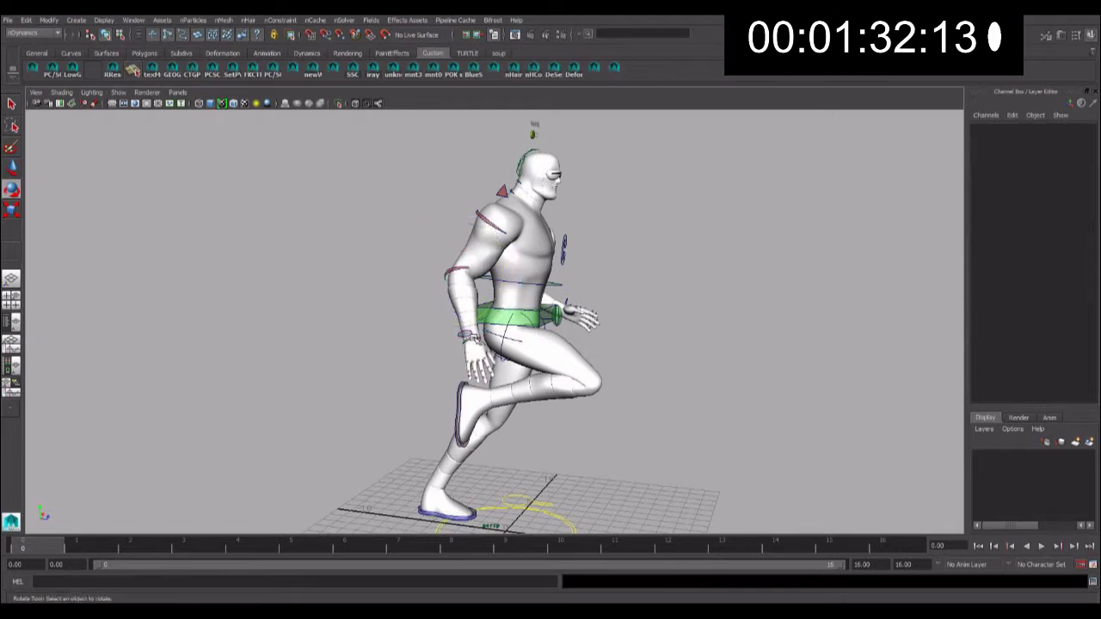
{"action": "left_click", "coordinate": [458, 362]}
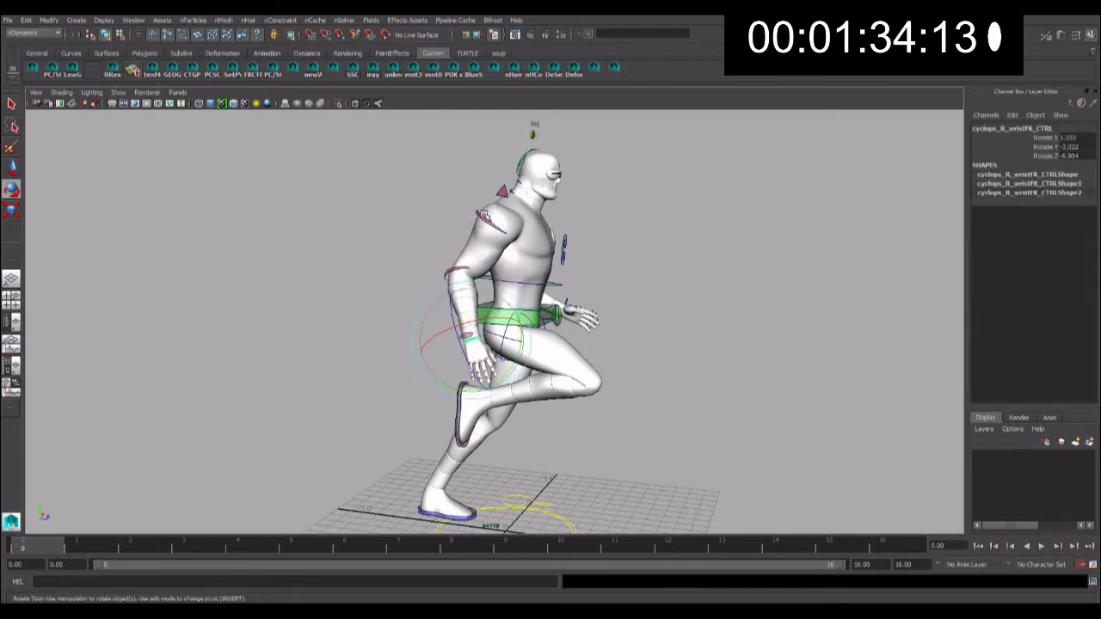
{"action": "left_click", "coordinate": [483, 213]}
{"action": "mouse_move", "coordinate": [481, 215]}
{"action": "left_mouse_down", "text": "alt"}
{"action": "mouse_move", "coordinate": [387, 218]}
{"action": "mouse_move", "coordinate": [464, 221]}
{"action": "mouse_move", "coordinate": [448, 258]}
{"action": "left_mouse_up", "text": "alt"}
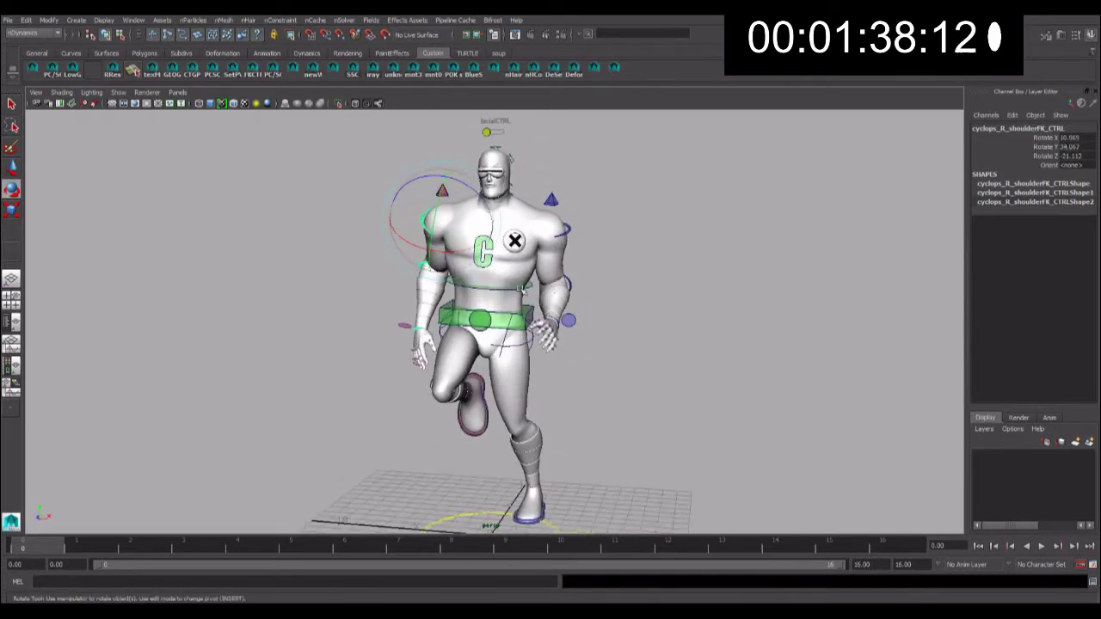
- Set the right-hand finger control's Curl to 12.7
{"action": "left_click", "coordinate": [569, 320]}
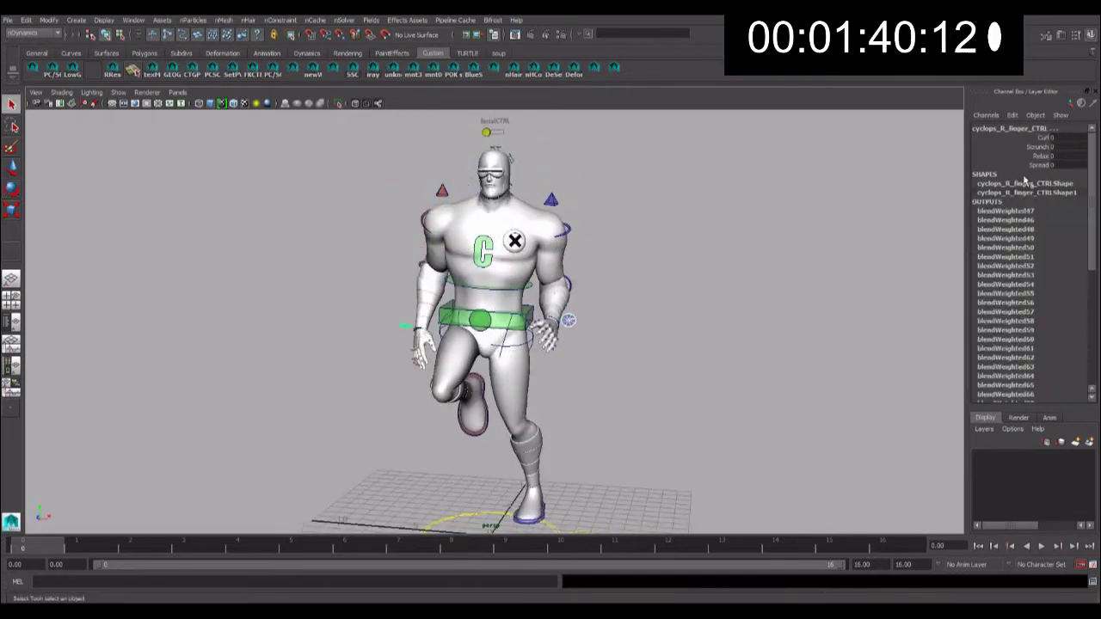
{"action": "left_click", "coordinate": [1032, 138]}
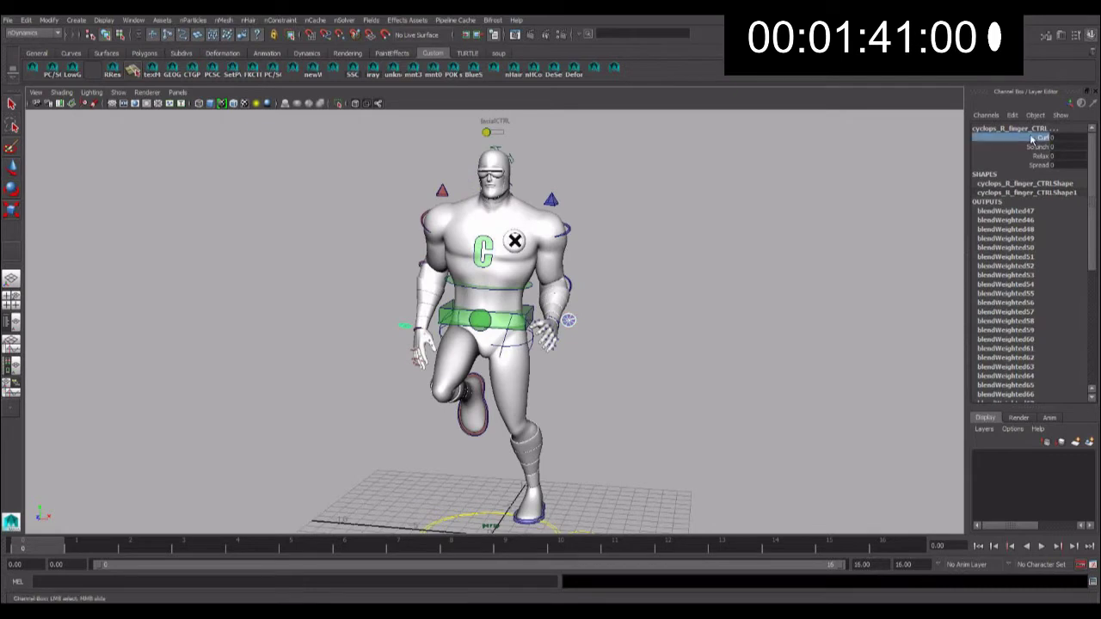
{"action": "left_click", "coordinate": [821, 275]}
- Tilt the head control forward to Rotate X 5.482
{"action": "mouse_move", "coordinate": [816, 286]}
{"action": "left_mouse_down", "text": "alt"}
{"action": "mouse_move", "coordinate": [830, 310]}
{"action": "mouse_move", "coordinate": [533, 190]}
{"action": "left_mouse_up", "text": "alt"}
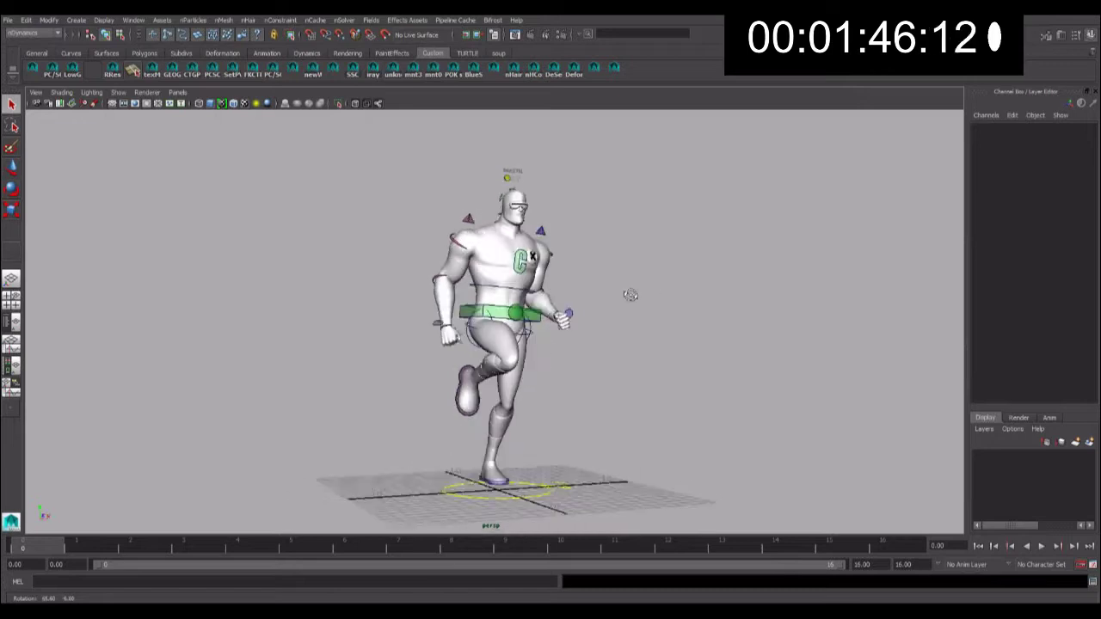
{"action": "left_click", "coordinate": [525, 198]}
{"action": "key", "text": "e"}
{"action": "left_click_drag", "start_coordinate": [563, 182], "coordinate": [373, 214]}
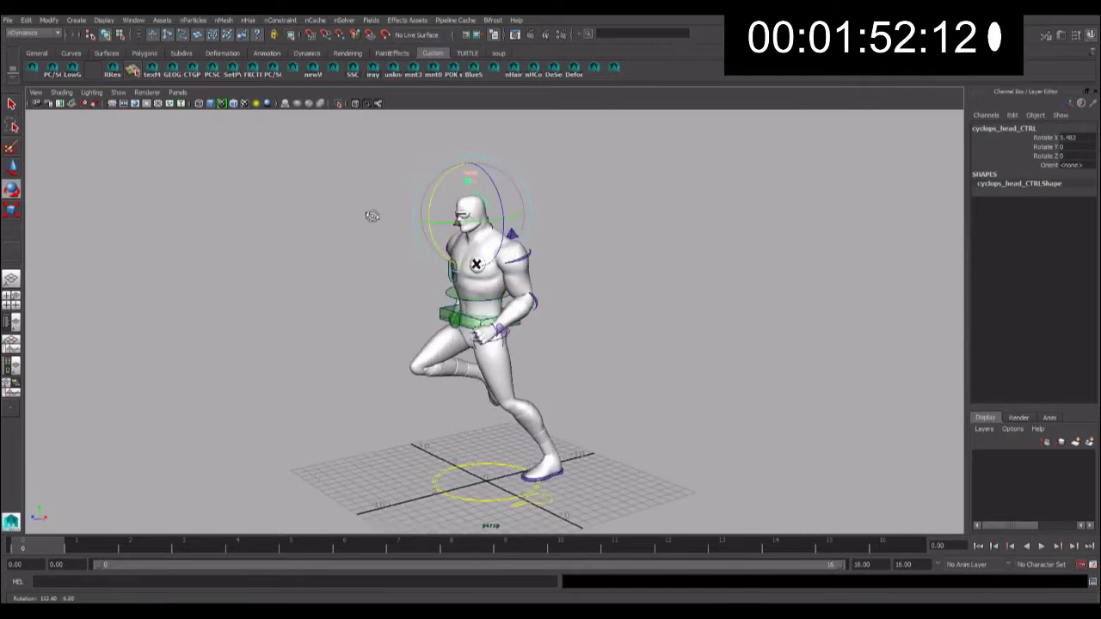
{"action": "mouse_move", "coordinate": [356, 207]}
{"action": "left_mouse_down", "text": "alt"}
{"action": "mouse_move", "coordinate": [427, 279]}
{"action": "mouse_move", "coordinate": [339, 189]}
{"action": "mouse_move", "coordinate": [610, 463]}
{"action": "left_mouse_up", "text": "alt"}
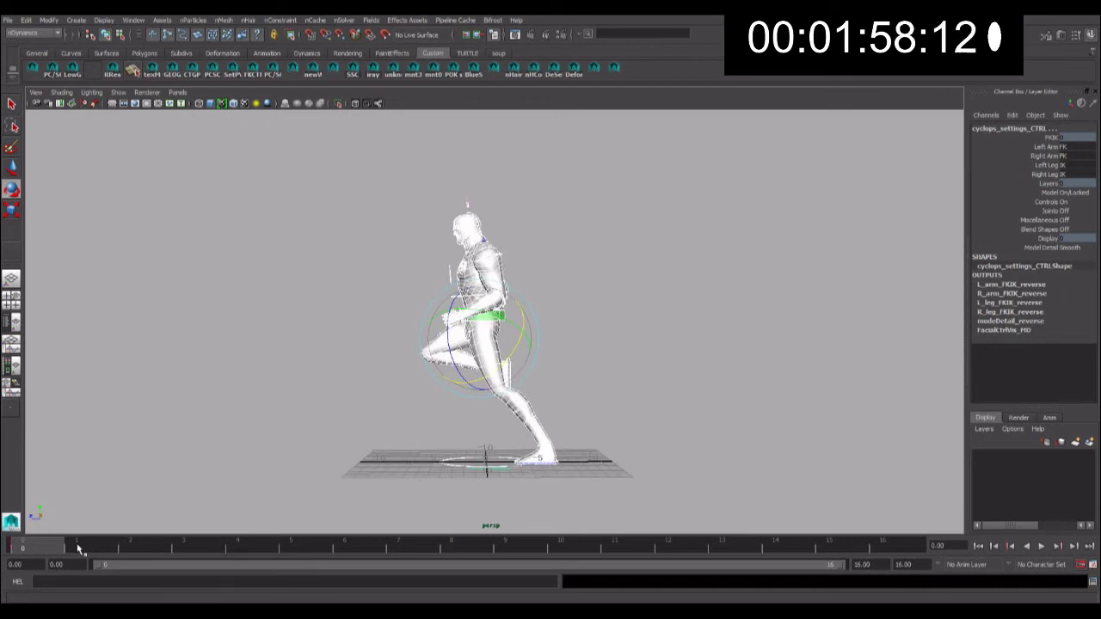
- Copy the starting key and paste it at frame 16, then play back the loop
{"action": "right_click_drag", "start_coordinate": [77, 547], "coordinate": [127, 392]}
{"action": "right_click_drag", "start_coordinate": [877, 535], "coordinate": [1019, 418]}
{"action": "key", "text": "alt+v"}
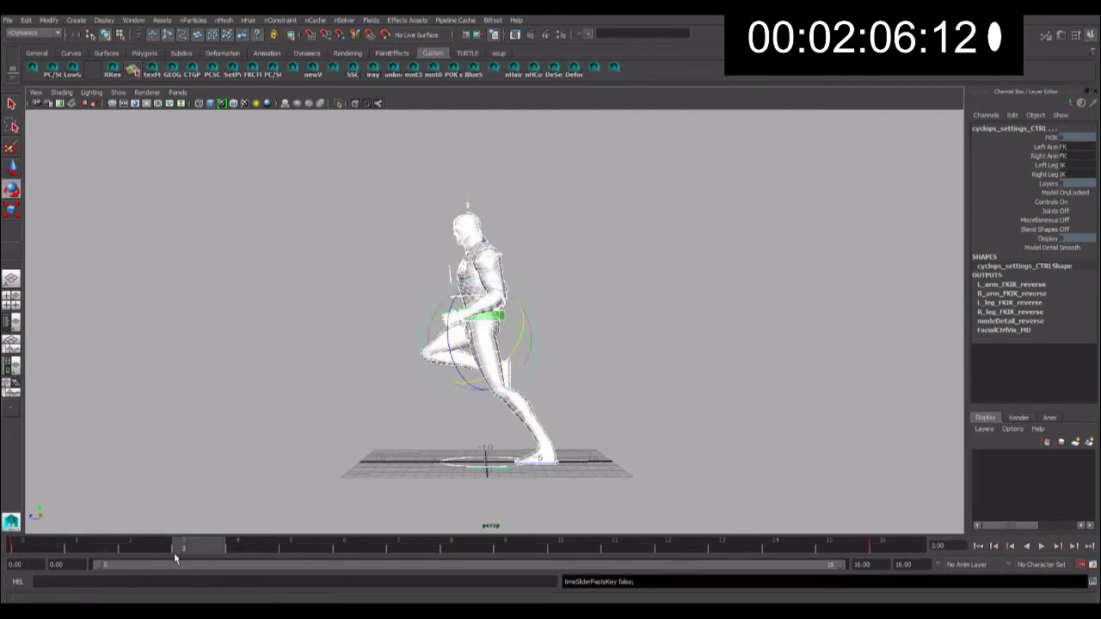
- At frame 3, raise the pelvis control slightly and rotate the hips
{"action": "left_click", "coordinate": [532, 324]}
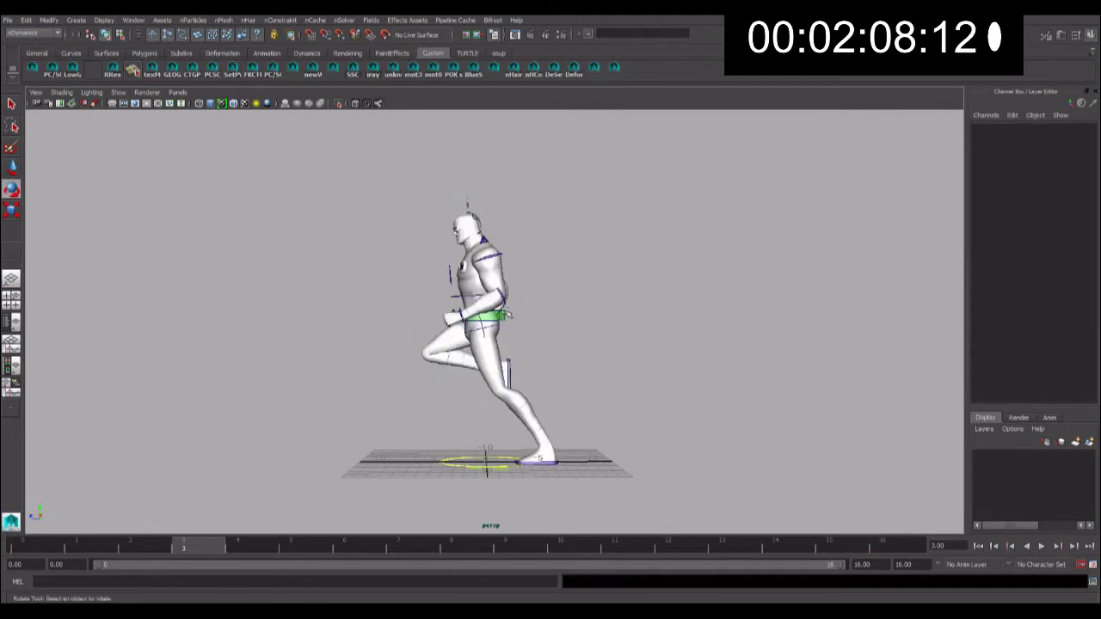
{"action": "left_click", "coordinate": [509, 314]}
{"action": "key", "text": "w"}
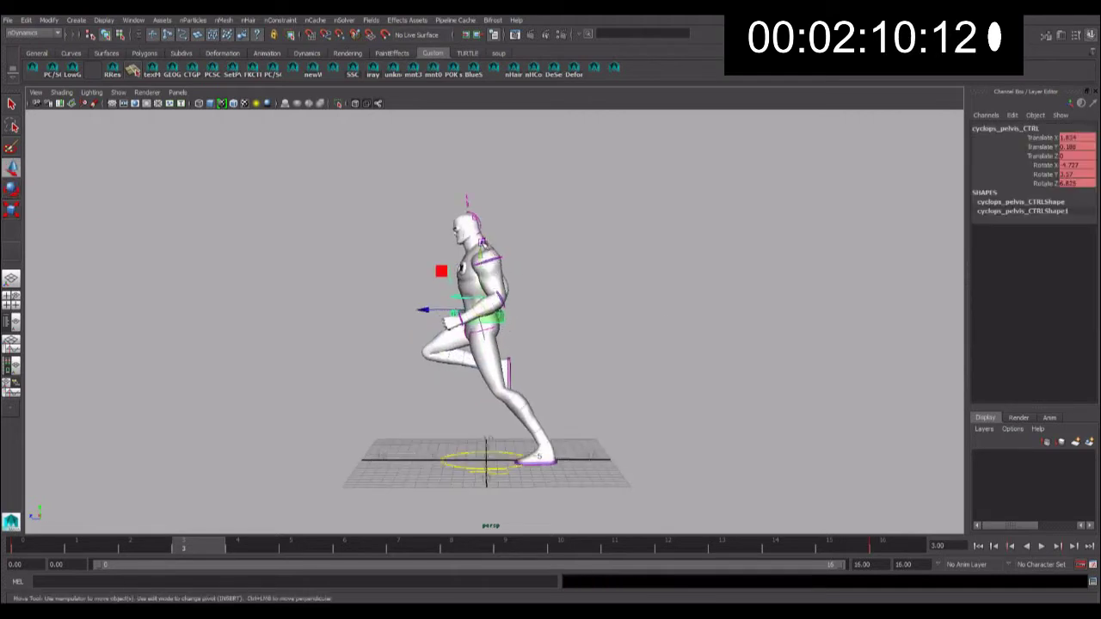
{"action": "middle_click_drag", "start_coordinate": [482, 244], "coordinate": [481, 247]}
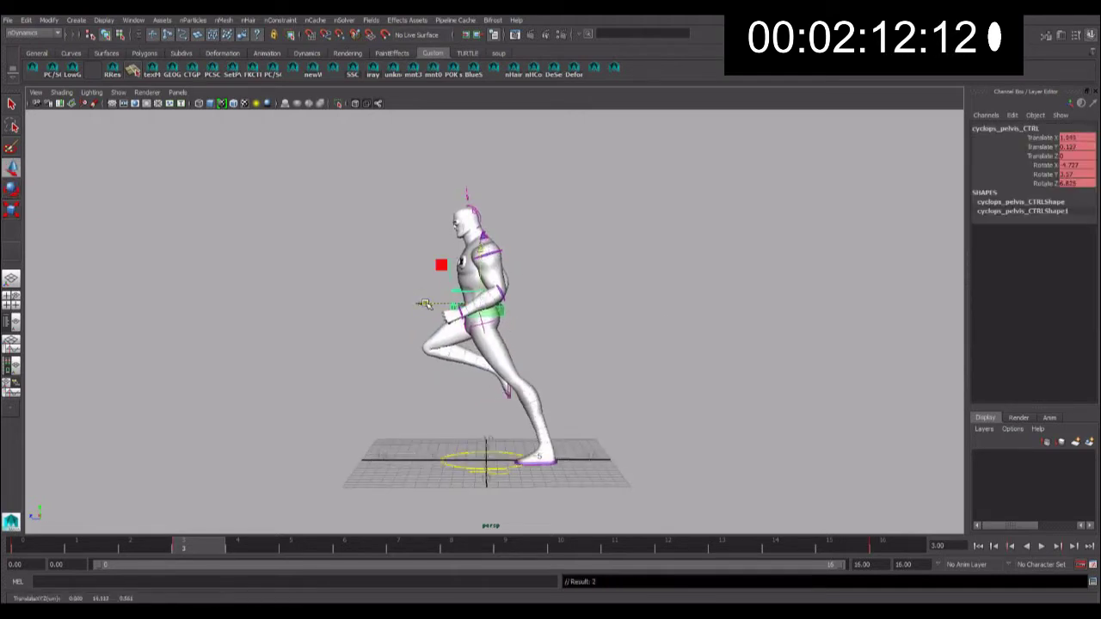
{"action": "middle_click_drag", "start_coordinate": [425, 305], "coordinate": [462, 262]}
{"action": "key", "text": "e"}
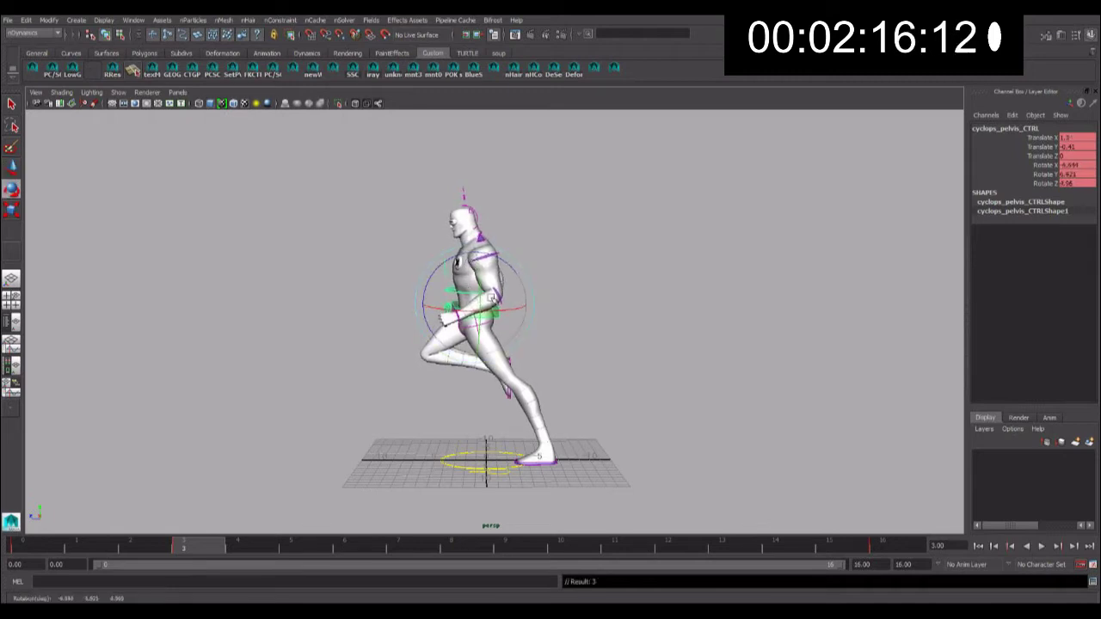
{"action": "mouse_move", "coordinate": [520, 282]}
{"action": "middle_mouse_down"}
{"action": "mouse_move", "coordinate": [436, 264]}
{"action": "mouse_move", "coordinate": [453, 267]}
{"action": "middle_mouse_up"}
{"action": "key", "text": "q"}
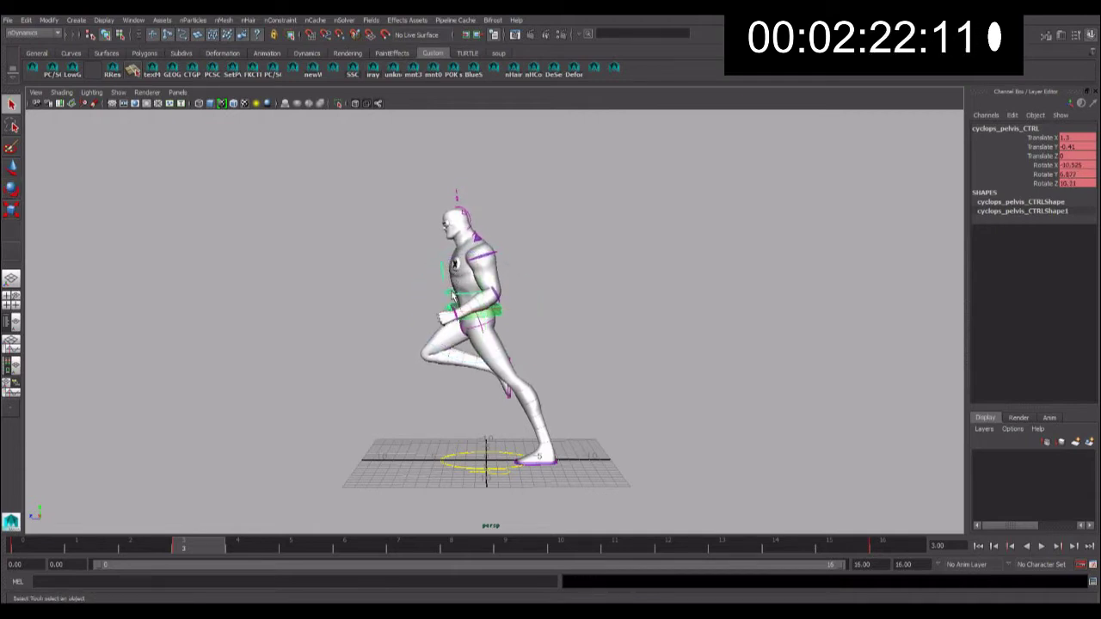
- Twist the upper body with spineMid_CTRL
{"action": "left_click", "coordinate": [450, 249]}
{"action": "key", "text": "e"}
{"action": "middle_click_drag", "start_coordinate": [444, 251], "coordinate": [451, 248]}
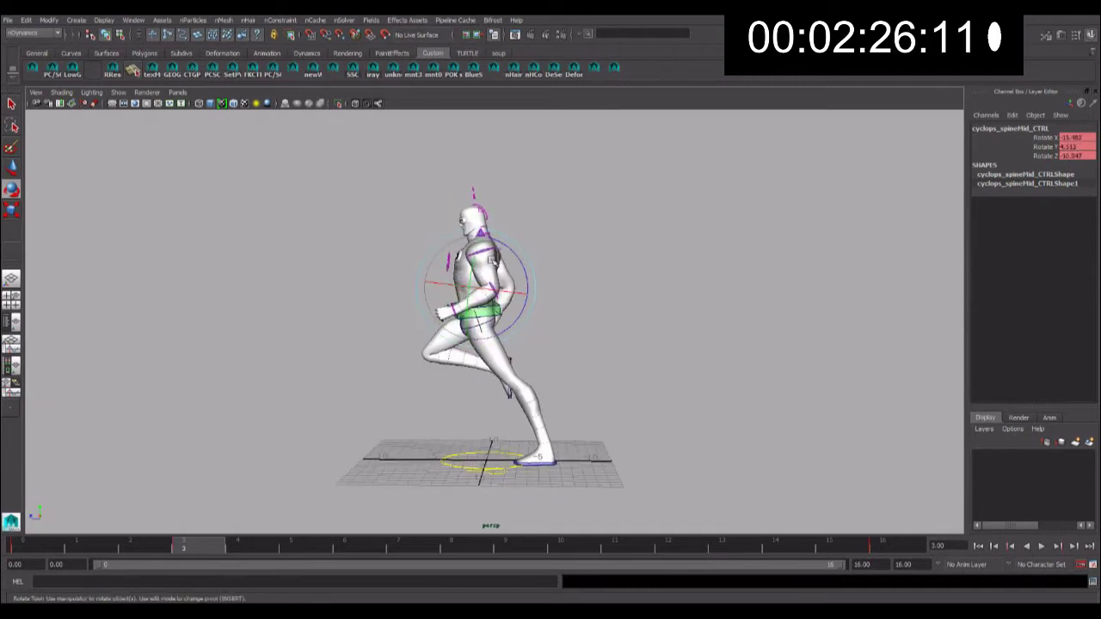
{"action": "key", "text": "q"}
- Swing the left arm forward and up at the left shoulder FK control
{"action": "left_click", "coordinate": [494, 255]}
{"action": "key", "text": "e"}
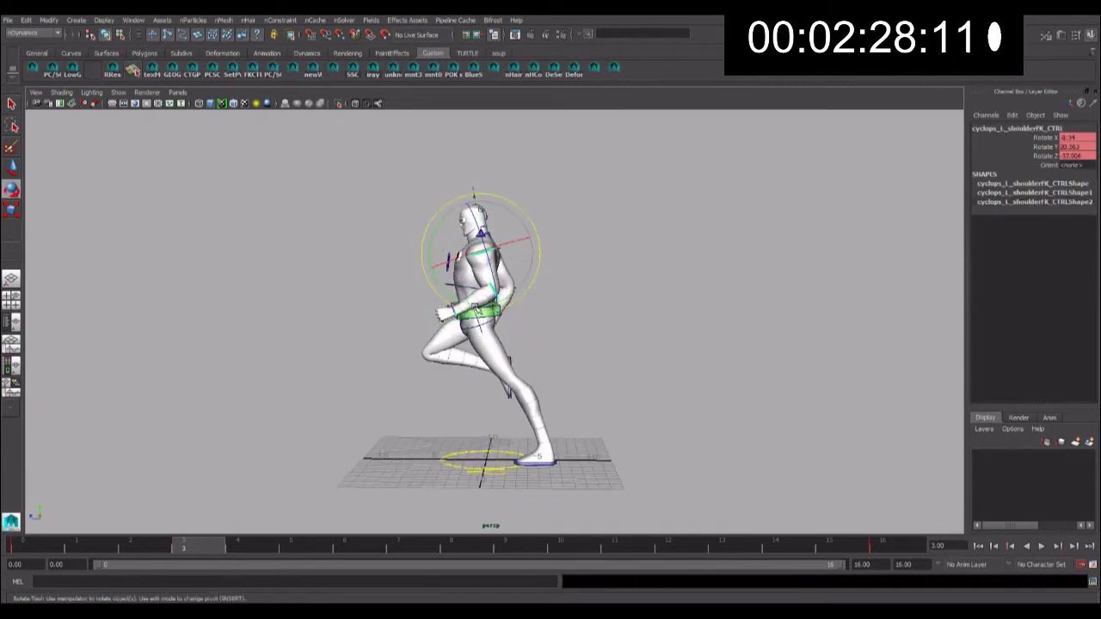
{"action": "mouse_move", "coordinate": [482, 275]}
{"action": "middle_mouse_down"}
{"action": "mouse_move", "coordinate": [464, 258]}
{"action": "mouse_move", "coordinate": [462, 277]}
{"action": "middle_mouse_up"}
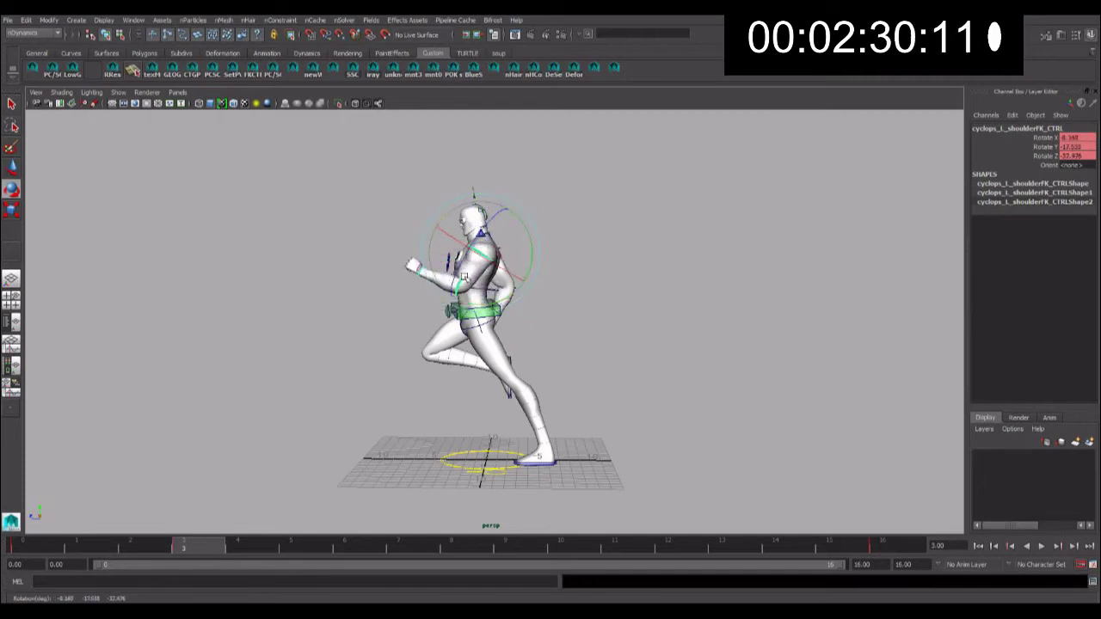
{"action": "middle_click_drag", "start_coordinate": [525, 244], "coordinate": [481, 267]}
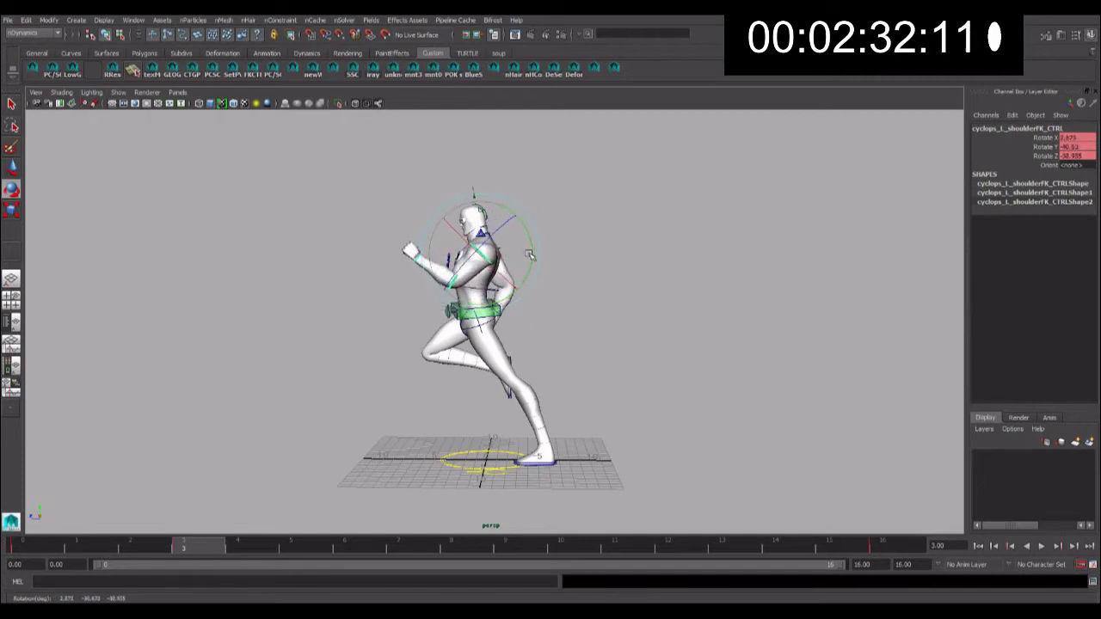
{"action": "left_click", "coordinate": [443, 281]}
{"action": "left_click", "coordinate": [450, 276]}
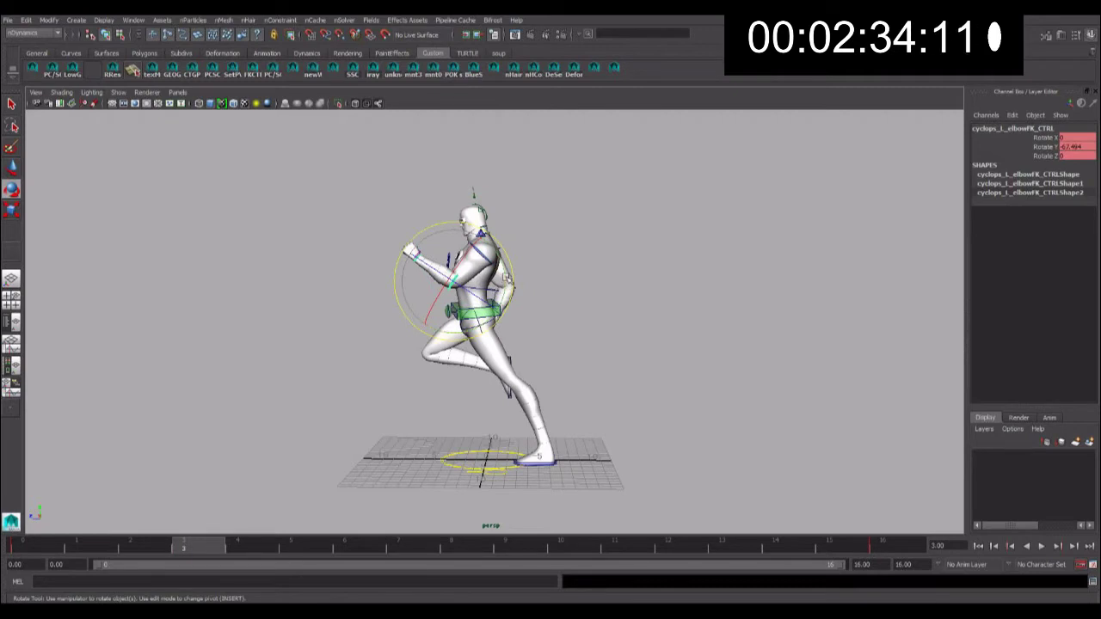
{"action": "left_click", "coordinate": [506, 280]}
{"action": "left_click_drag", "start_coordinate": [506, 280], "coordinate": [571, 284], "text": "alt"}
{"action": "key", "text": "q"}
- Rotate the left wrist and readjust the left shoulder's rotation
{"action": "left_click", "coordinate": [422, 228]}
{"action": "key", "text": "e"}
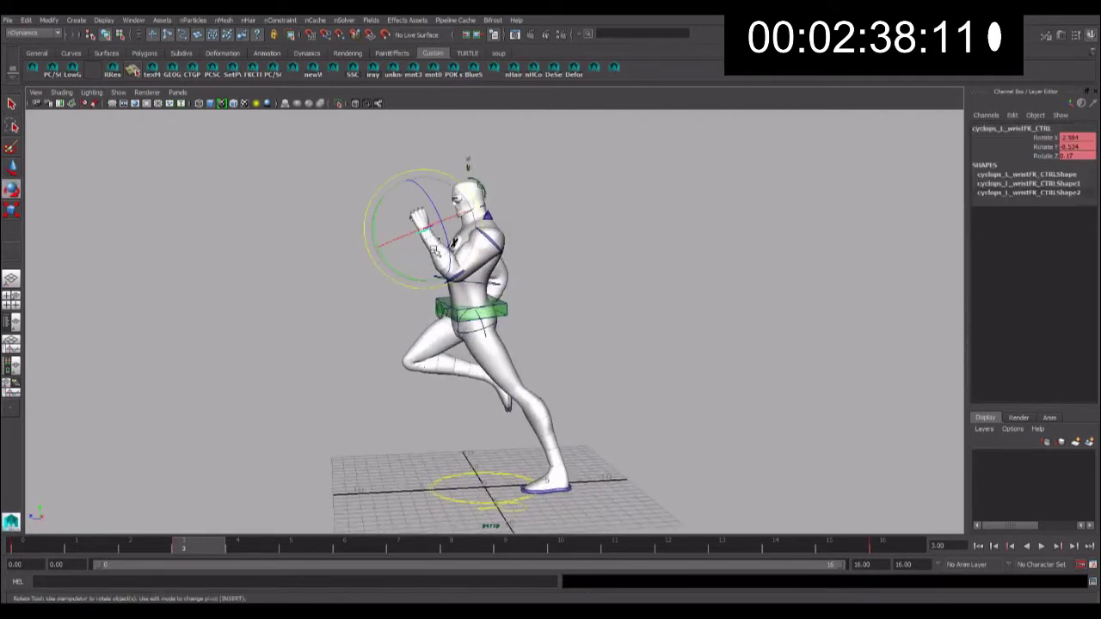
{"action": "mouse_move", "coordinate": [421, 228]}
{"action": "left_mouse_down"}
{"action": "mouse_move", "coordinate": [430, 249]}
{"action": "mouse_move", "coordinate": [654, 267]}
{"action": "left_mouse_up"}
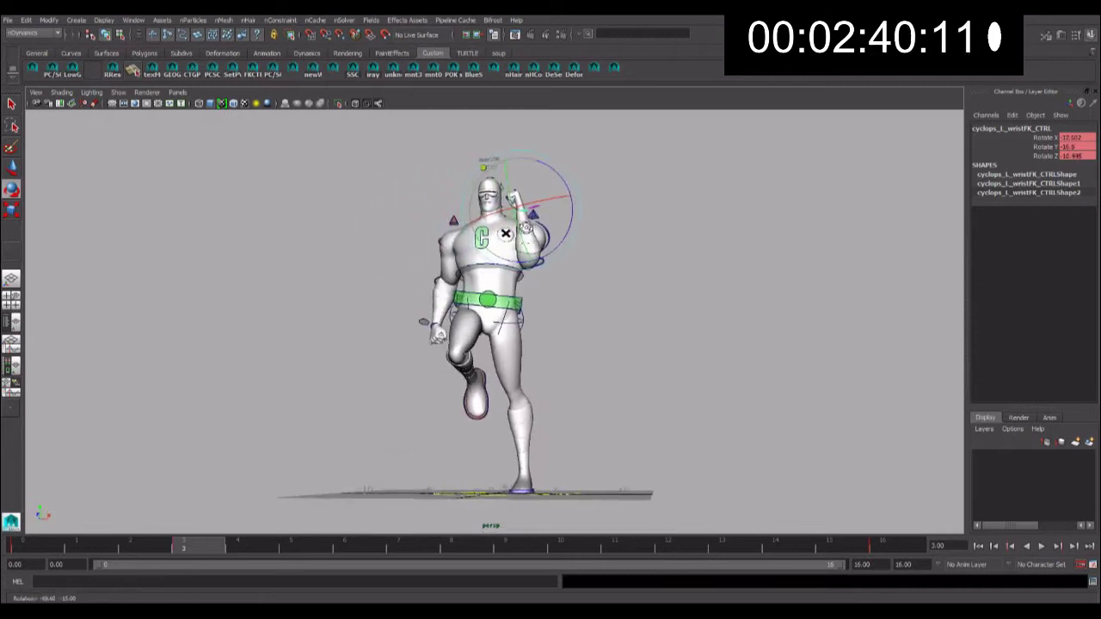
{"action": "key", "text": "q"}
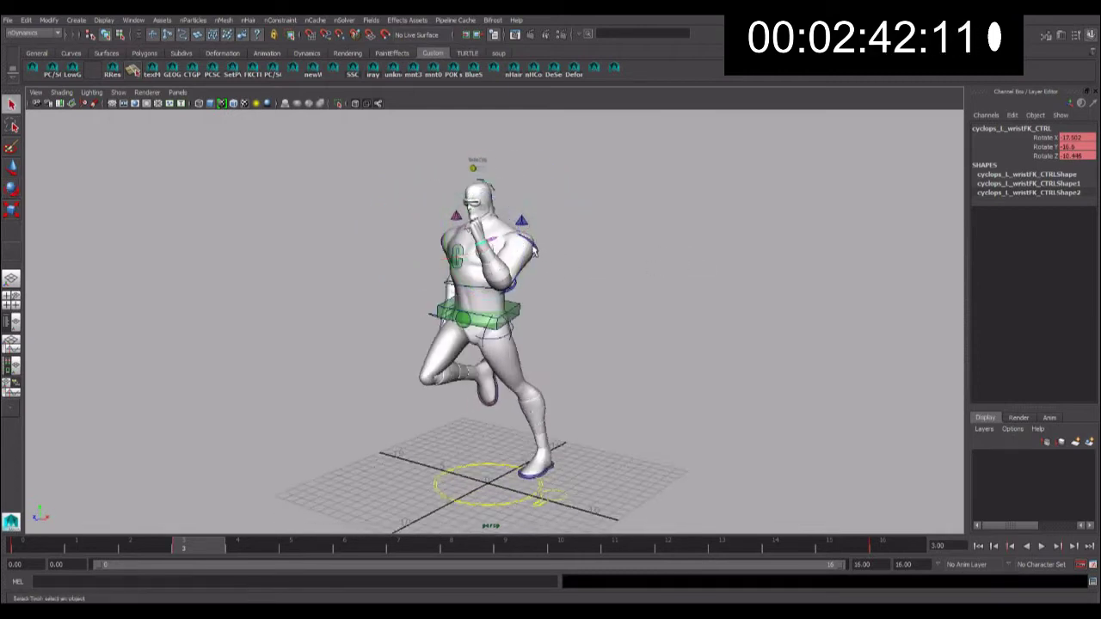
{"action": "left_click", "coordinate": [533, 250]}
{"action": "key", "text": "e"}
{"action": "mouse_move", "coordinate": [516, 240]}
{"action": "left_mouse_down"}
{"action": "mouse_move", "coordinate": [485, 235]}
{"action": "mouse_move", "coordinate": [481, 245]}
{"action": "mouse_move", "coordinate": [603, 264]}
{"action": "mouse_move", "coordinate": [607, 310]}
{"action": "left_mouse_up"}
- Twist the torso further at the mid-spine control
{"action": "left_click", "coordinate": [528, 292]}
{"action": "left_click", "coordinate": [501, 277]}
{"action": "mouse_move", "coordinate": [500, 277]}
{"action": "left_mouse_down", "text": "alt"}
{"action": "mouse_move", "coordinate": [516, 275]}
{"action": "mouse_move", "coordinate": [506, 260]}
{"action": "mouse_move", "coordinate": [543, 424]}
{"action": "left_mouse_up", "text": "alt"}
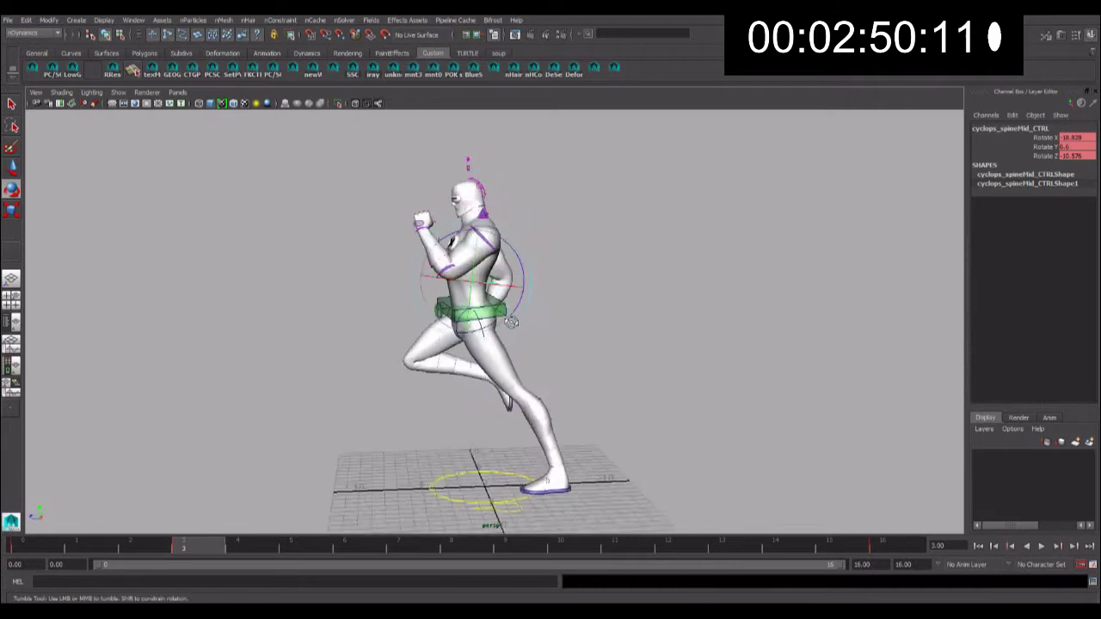
{"action": "left_click", "coordinate": [564, 481]}
- Slide the left foot IK forward and tip it onto its toe
{"action": "mouse_move", "coordinate": [575, 433]}
{"action": "left_mouse_down"}
{"action": "mouse_move", "coordinate": [560, 428]}
{"action": "mouse_move", "coordinate": [557, 365]}
{"action": "left_mouse_up"}
{"action": "key", "text": "w"}
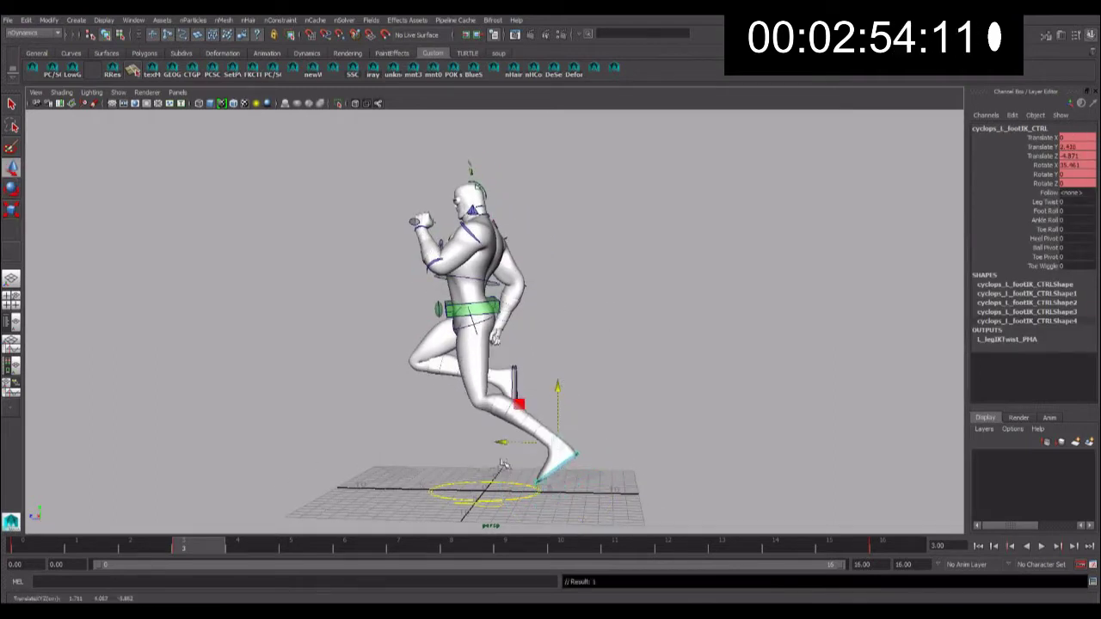
{"action": "left_click_drag", "start_coordinate": [507, 445], "coordinate": [559, 443]}
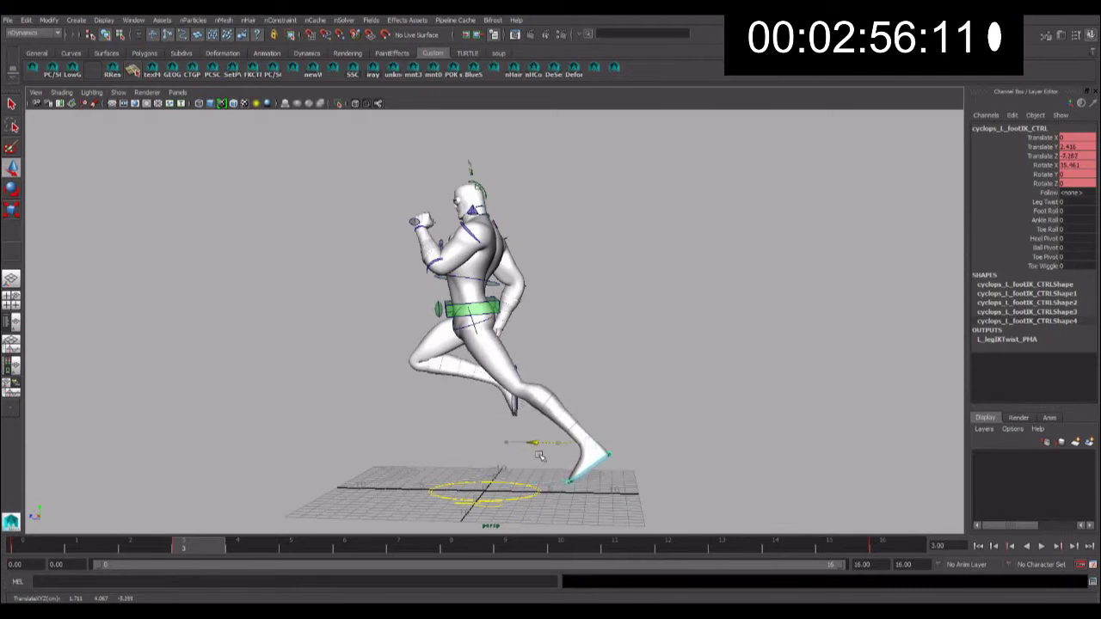
{"action": "key", "text": "e"}
{"action": "left_click_drag", "start_coordinate": [611, 397], "coordinate": [607, 434]}
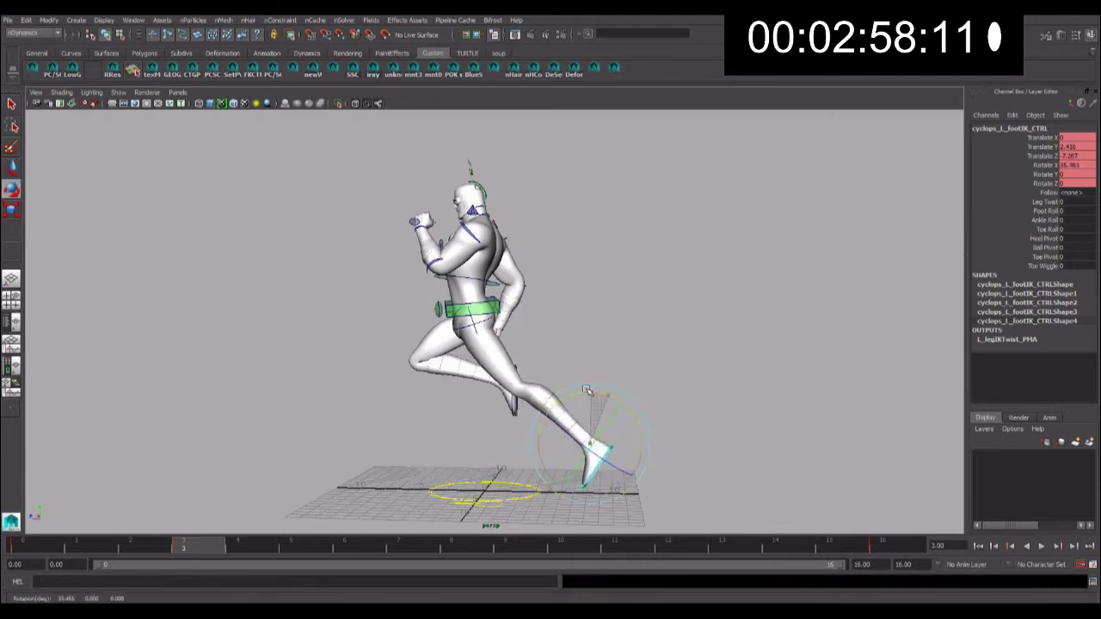
{"action": "key", "text": "q"}
- Raise the right foot IK up and forward to Translate Y 6.769 and angle the toe down
{"action": "left_click", "coordinate": [511, 405]}
{"action": "key", "text": "w"}
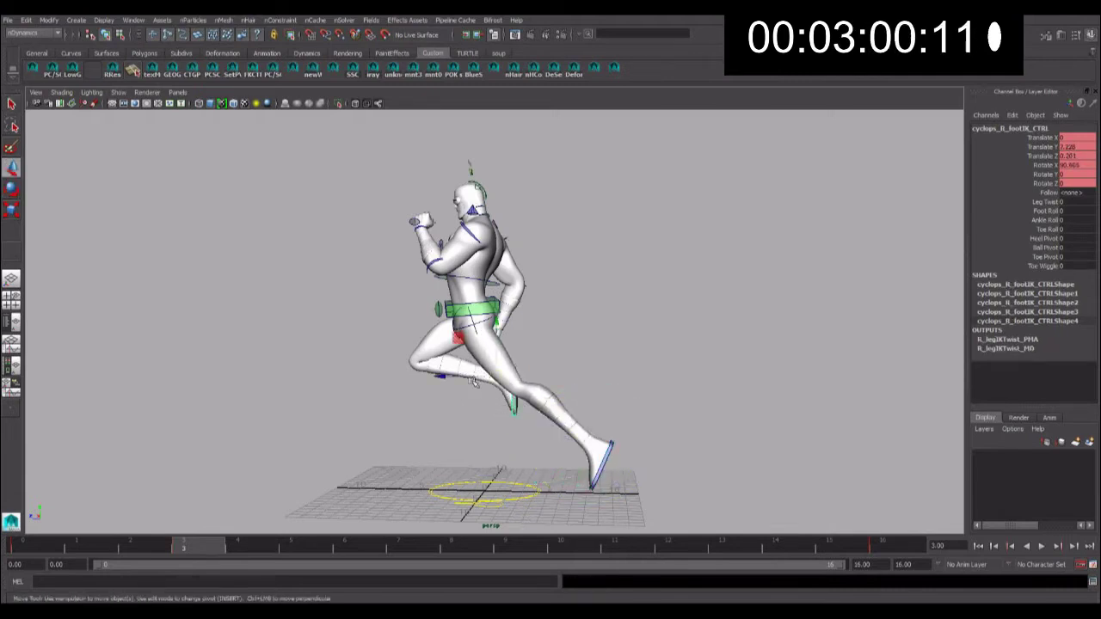
{"action": "left_click_drag", "start_coordinate": [455, 378], "coordinate": [413, 367]}
{"action": "key", "text": "e"}
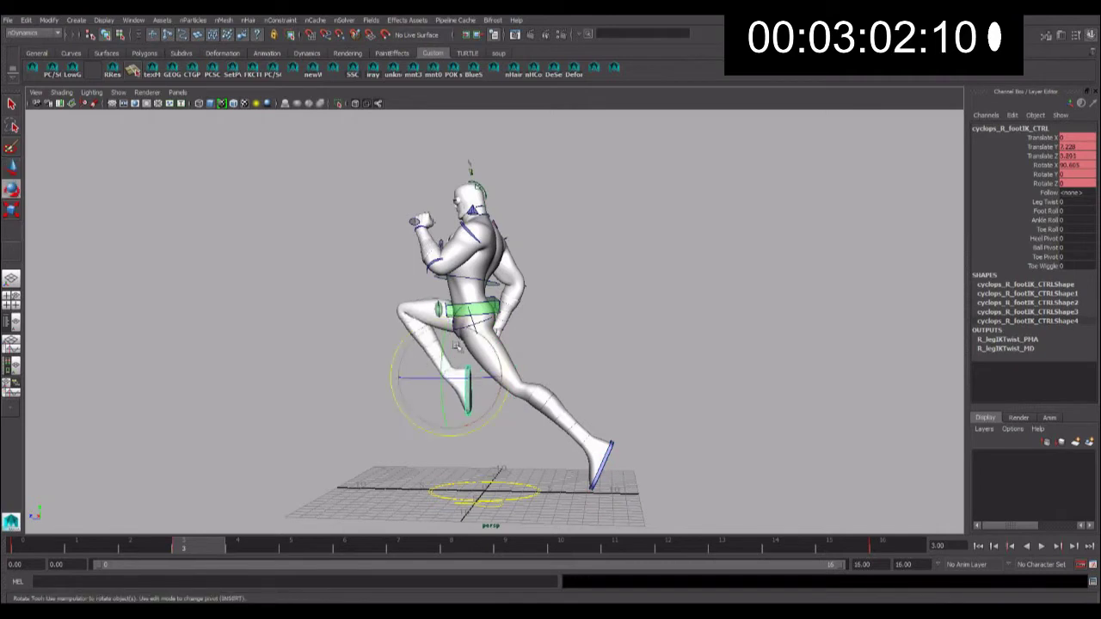
{"action": "left_click_drag", "start_coordinate": [473, 331], "coordinate": [456, 389]}
{"action": "key", "text": "w"}
{"action": "key", "text": "e"}
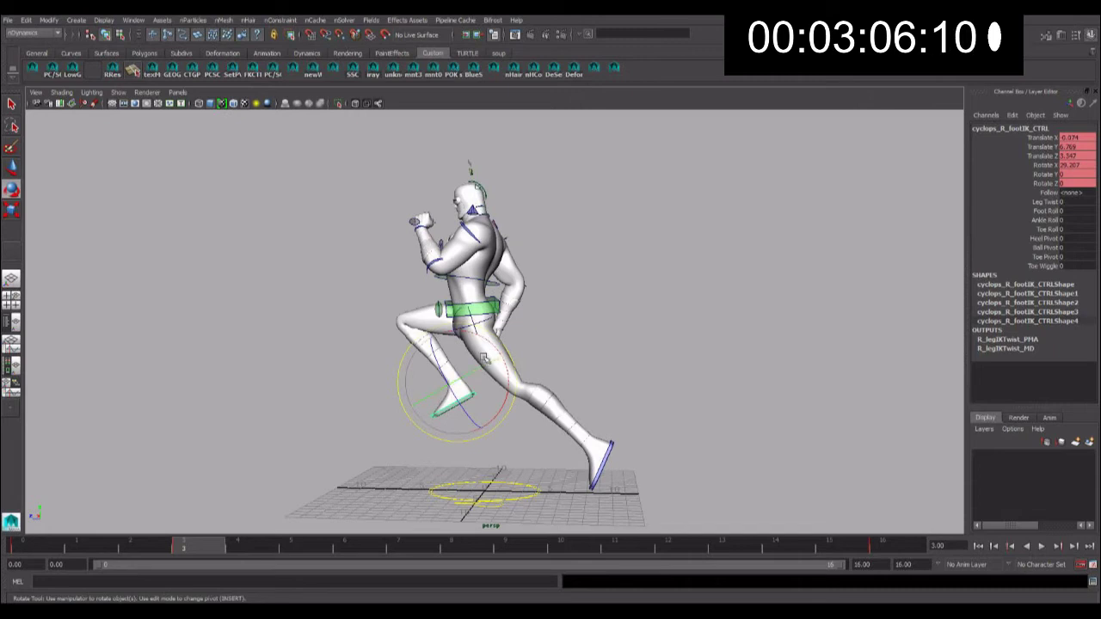
{"action": "mouse_move", "coordinate": [485, 340]}
{"action": "left_mouse_down"}
{"action": "mouse_move", "coordinate": [477, 404]}
{"action": "mouse_move", "coordinate": [511, 235]}
{"action": "mouse_move", "coordinate": [542, 231]}
{"action": "mouse_move", "coordinate": [493, 271]}
{"action": "mouse_move", "coordinate": [405, 297]}
{"action": "mouse_move", "coordinate": [604, 295]}
{"action": "mouse_move", "coordinate": [515, 299]}
{"action": "left_mouse_up"}
- Adjust the right shoulder and re-rotate the mid-spine to twist the torso
{"action": "left_click", "coordinate": [526, 233]}
{"action": "left_click", "coordinate": [405, 298]}
{"action": "left_click_drag", "start_coordinate": [497, 282], "coordinate": [492, 269], "text": "alt"}
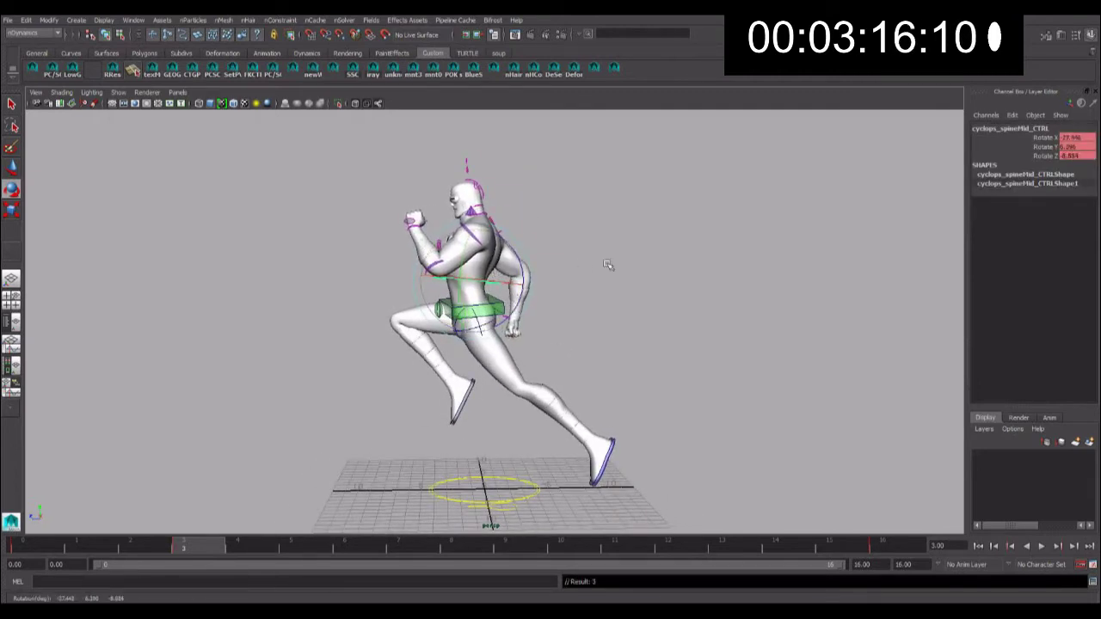
- Rotate the neck control slightly at frame 3, viewed from behind
{"action": "left_click_drag", "start_coordinate": [607, 263], "coordinate": [575, 263], "text": "alt"}
{"action": "left_click", "coordinate": [488, 211]}
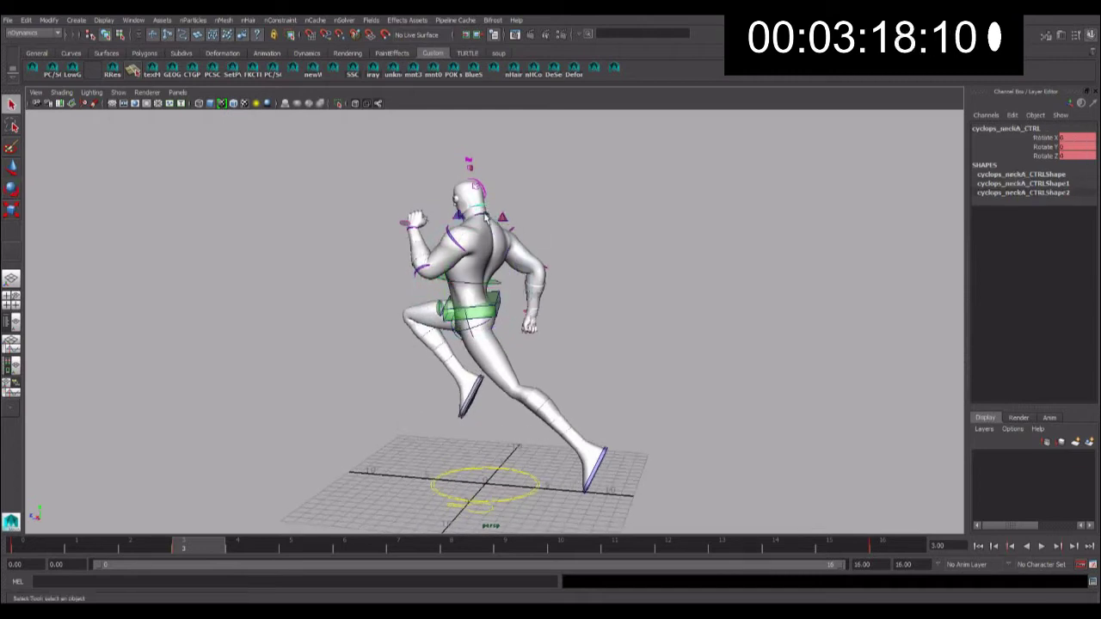
{"action": "left_click", "coordinate": [495, 207]}
{"action": "key", "text": "e"}
{"action": "left_click_drag", "start_coordinate": [513, 188], "coordinate": [511, 186]}
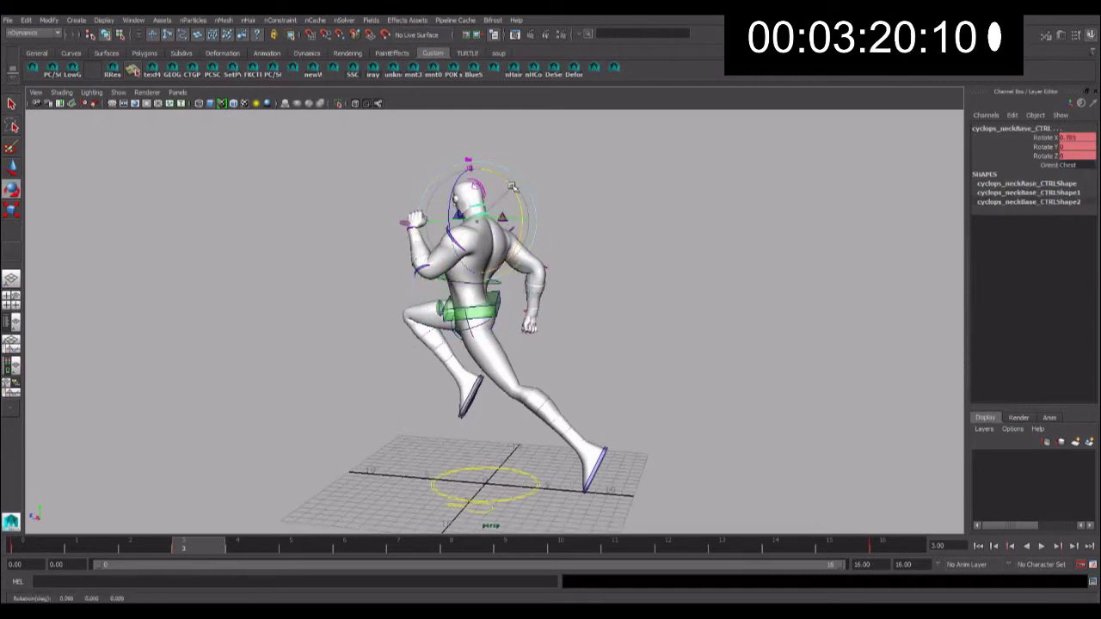
{"action": "left_click", "coordinate": [610, 270]}
- Discard a trial shoulder rotation and bend the right elbow FK lower and forward
{"action": "mouse_move", "coordinate": [610, 270]}
{"action": "left_mouse_down", "text": "alt"}
{"action": "mouse_move", "coordinate": [544, 249]}
{"action": "mouse_move", "coordinate": [568, 245]}
{"action": "left_mouse_up", "text": "alt"}
{"action": "left_click", "coordinate": [544, 247]}
{"action": "key", "text": "ctrl+z"}
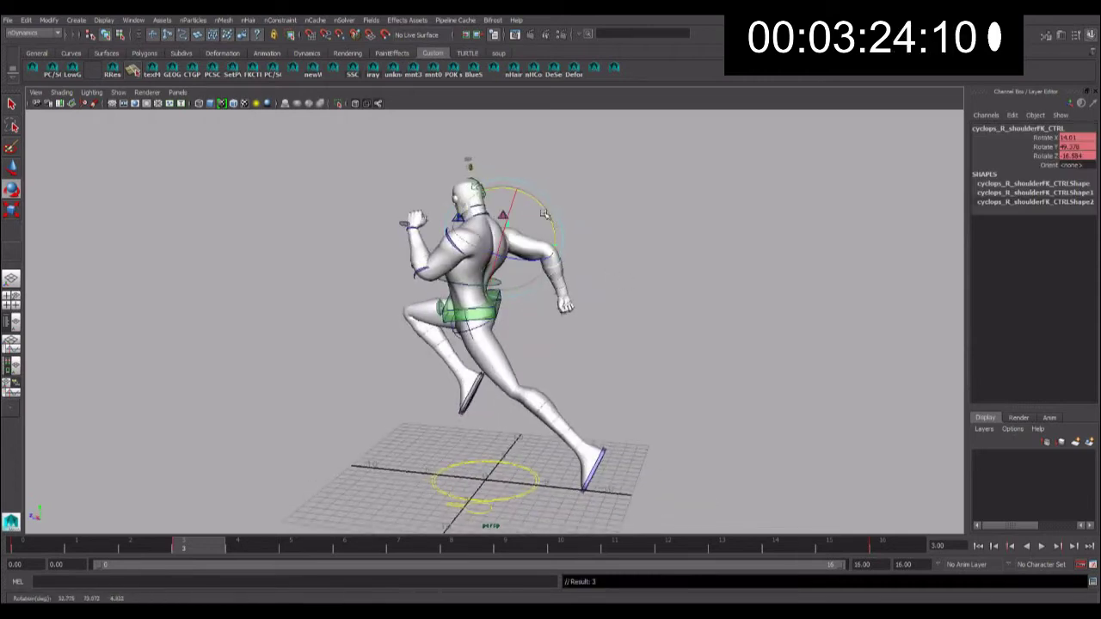
{"action": "left_click_drag", "start_coordinate": [540, 244], "coordinate": [484, 284], "text": "alt"}
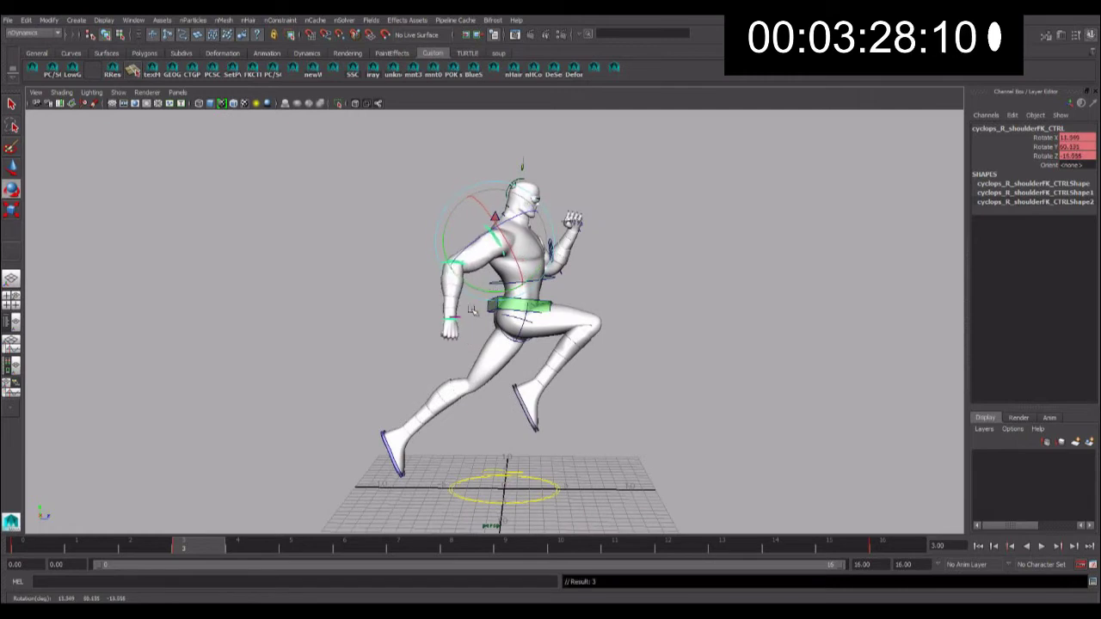
{"action": "left_click", "coordinate": [455, 273]}
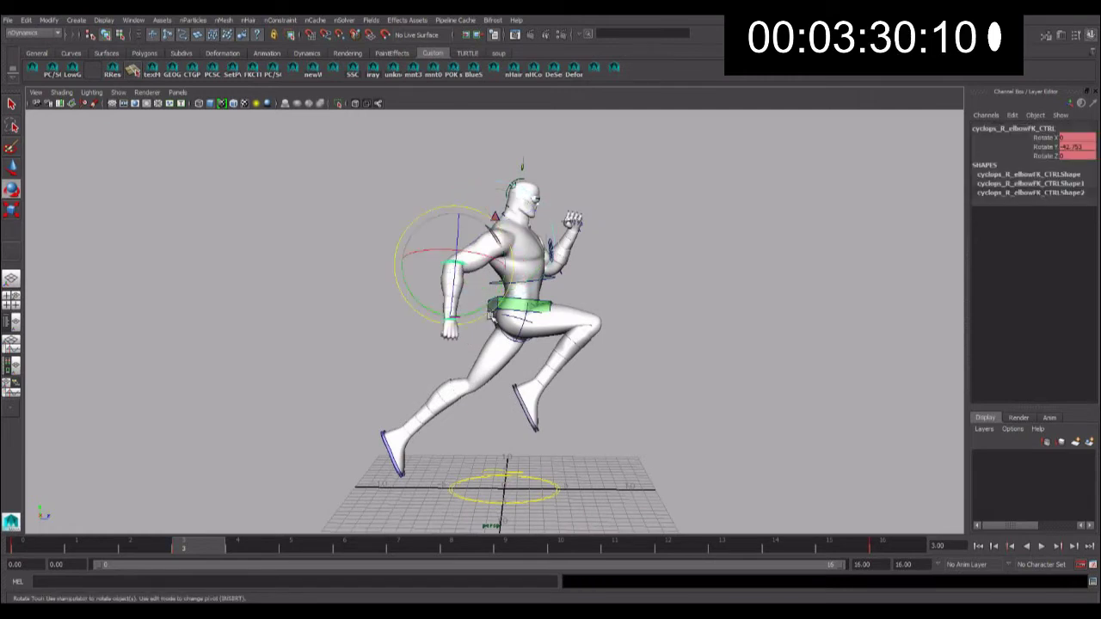
{"action": "left_click_drag", "start_coordinate": [483, 308], "coordinate": [426, 368]}
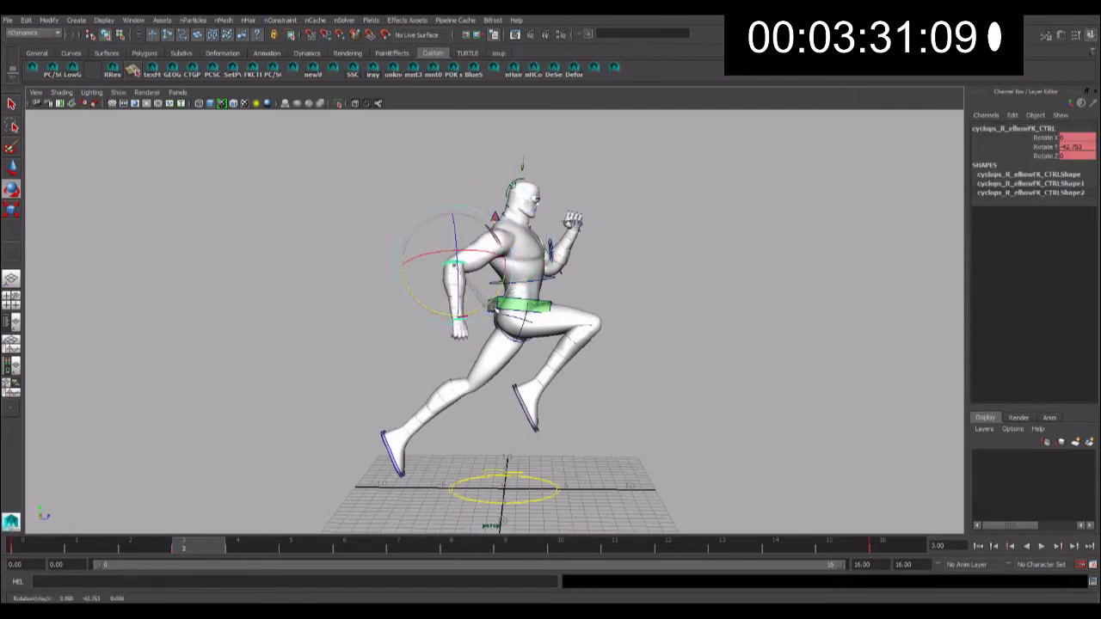
{"action": "left_click", "coordinate": [426, 368]}
- Rotate the right wrist FK to X 2.152, Y -19.265, Z 6.258, then play back to check
{"action": "left_click", "coordinate": [458, 324]}
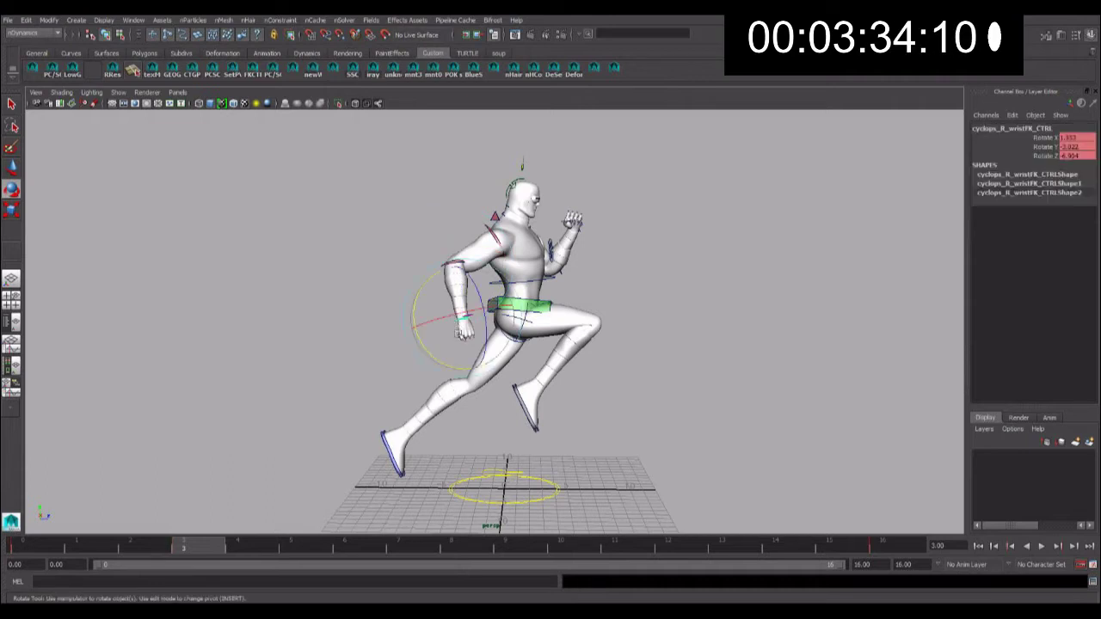
{"action": "mouse_move", "coordinate": [423, 345]}
{"action": "left_mouse_down"}
{"action": "mouse_move", "coordinate": [430, 315]}
{"action": "mouse_move", "coordinate": [380, 307]}
{"action": "mouse_move", "coordinate": [385, 336]}
{"action": "mouse_move", "coordinate": [356, 336]}
{"action": "mouse_move", "coordinate": [545, 349]}
{"action": "mouse_move", "coordinate": [477, 388]}
{"action": "mouse_move", "coordinate": [430, 387]}
{"action": "left_mouse_up"}
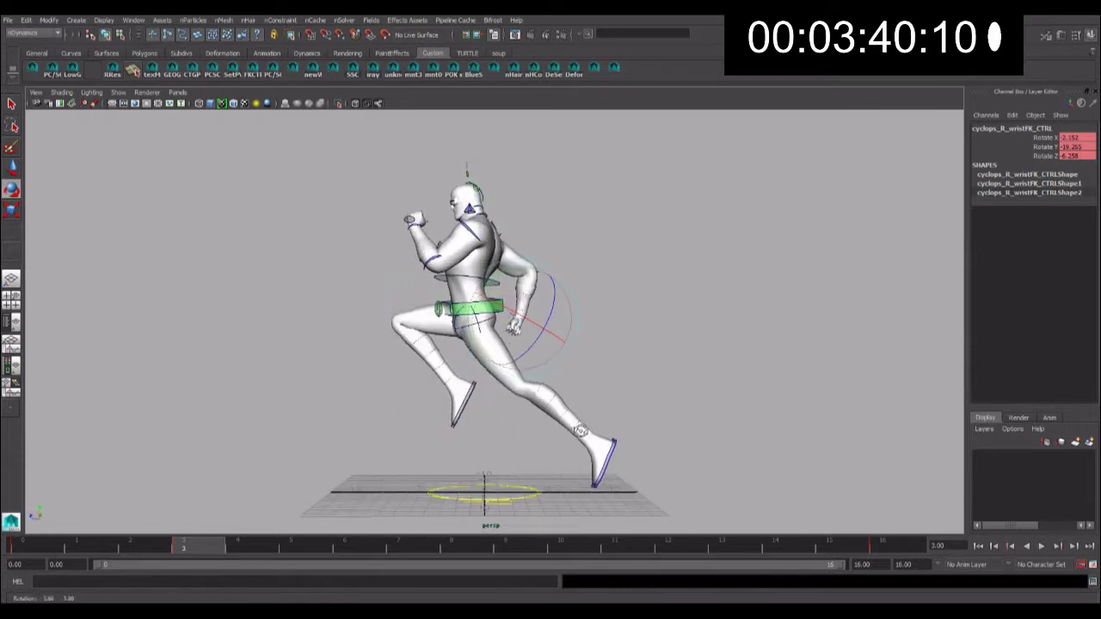
{"action": "key", "text": "alt+v"}
{"action": "key", "text": "alt+v"}
{"action": "left_click_drag", "start_coordinate": [634, 351], "coordinate": [559, 346], "text": "alt"}
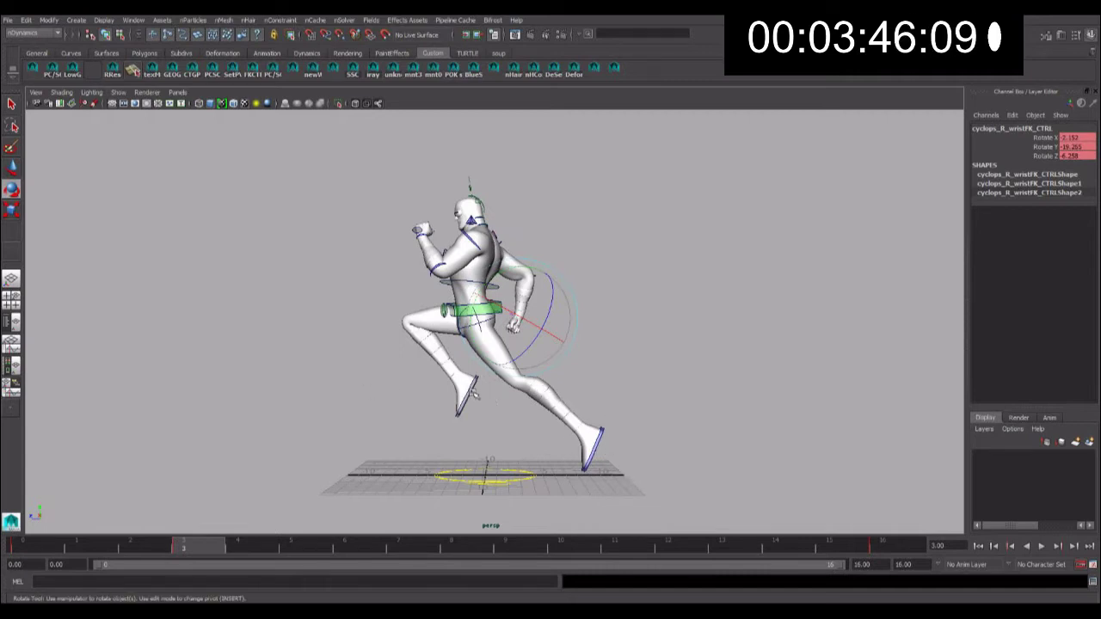
- Select the right foot control at frame 0 and bring up the time slider key menu
{"action": "left_click", "coordinate": [473, 393]}
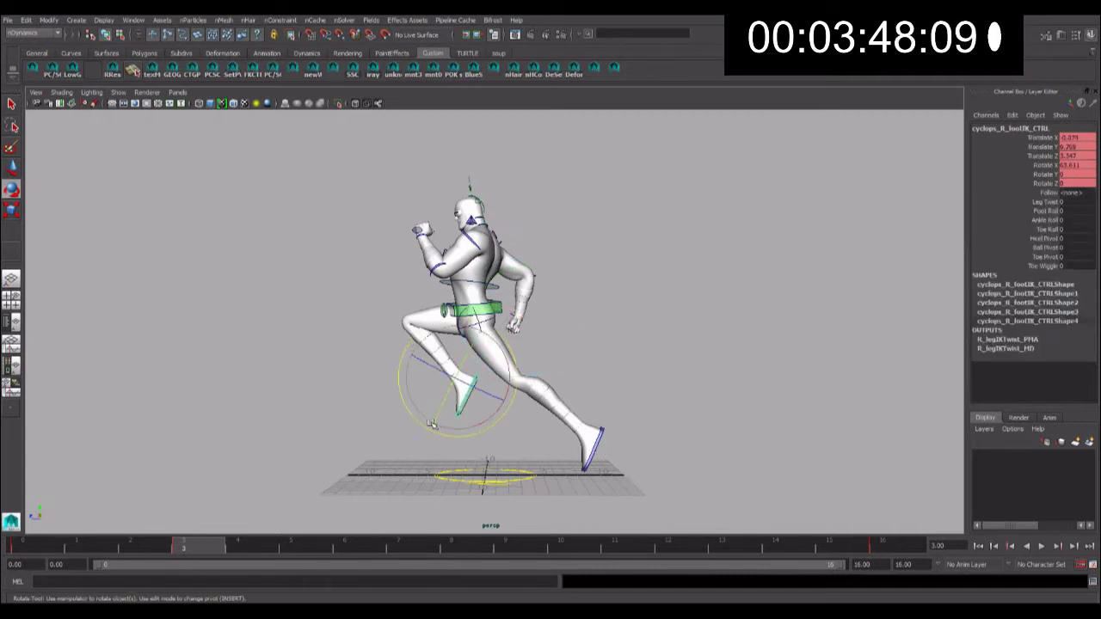
{"action": "left_click", "coordinate": [48, 545]}
{"action": "right_click", "coordinate": [48, 546]}
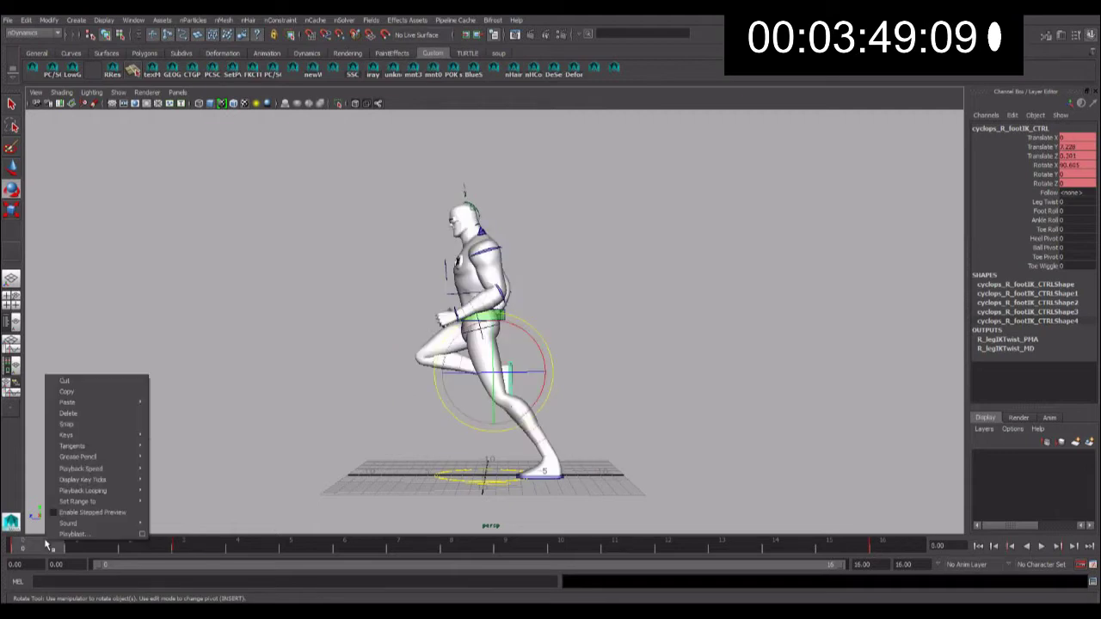
- Copy the right foot's frame-0 keys and paste them onto the left foot at frame 8
{"action": "left_click", "coordinate": [62, 400]}
{"action": "left_click", "coordinate": [565, 464]}
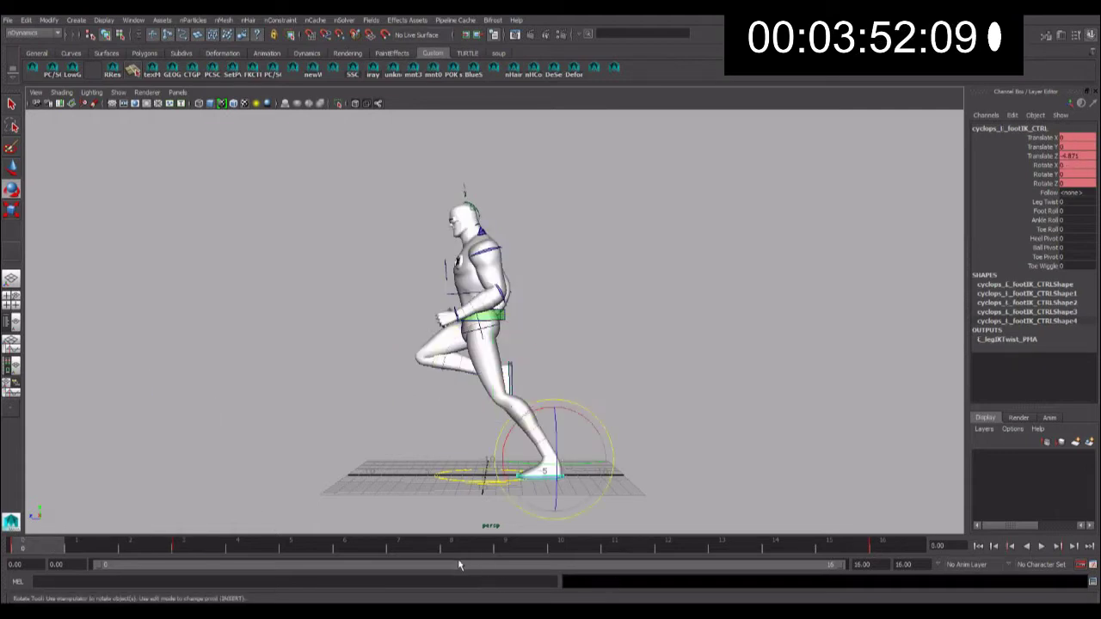
{"action": "left_click", "coordinate": [462, 547]}
{"action": "right_click", "coordinate": [462, 547]}
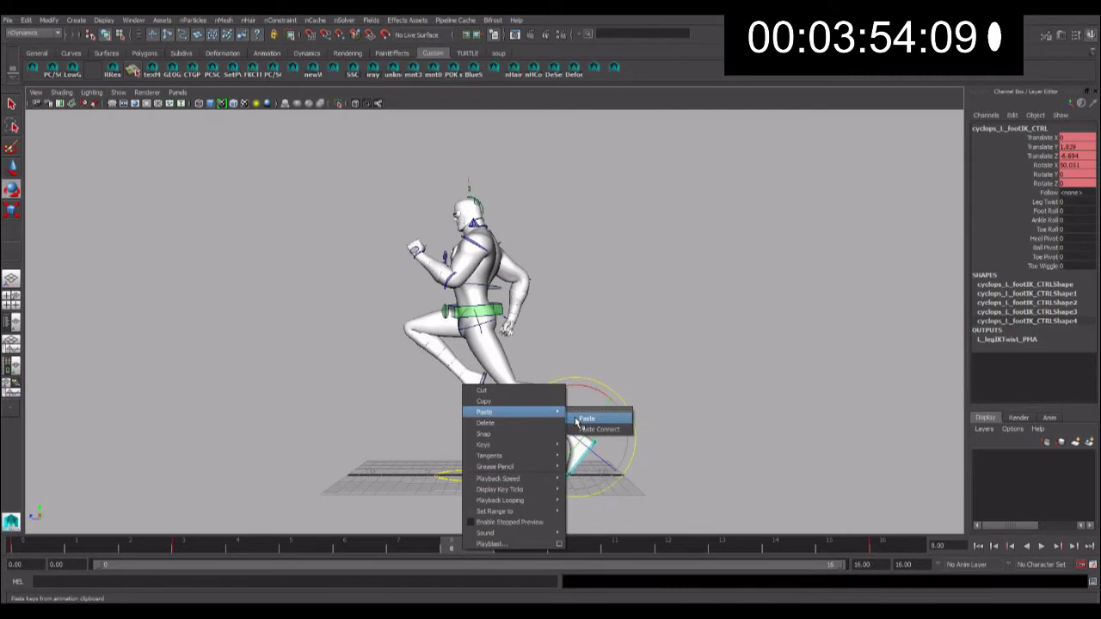
{"action": "left_click", "coordinate": [585, 423]}
- Copy the pelvis and right foot frame-0 keys and paste them at frame 8
{"action": "left_click", "coordinate": [670, 335]}
{"action": "left_click", "coordinate": [485, 312]}
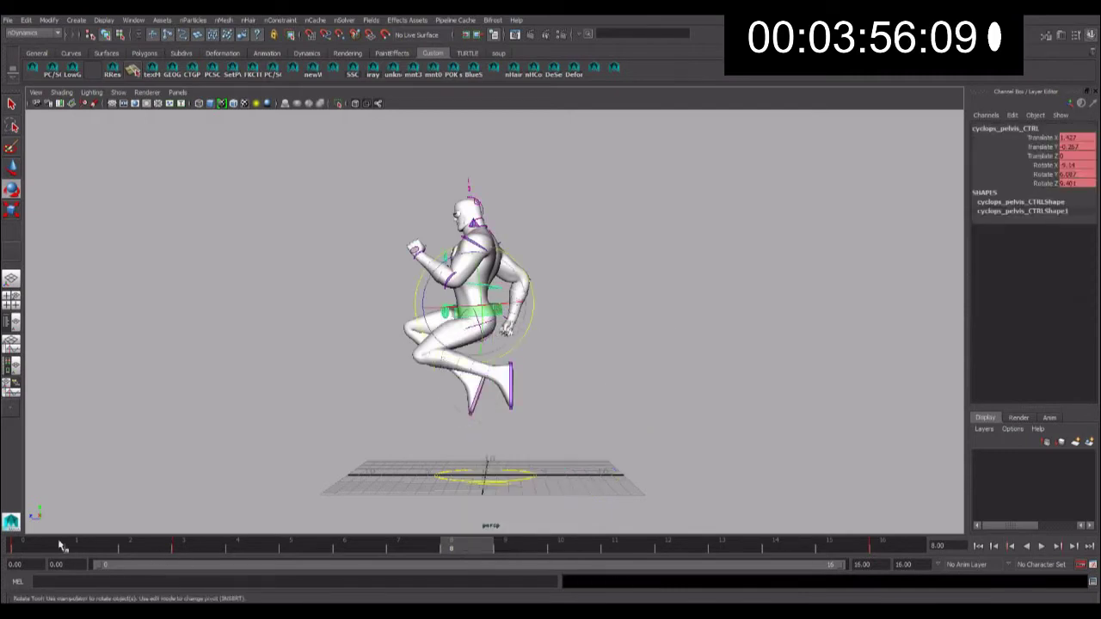
{"action": "left_click", "coordinate": [476, 398]}
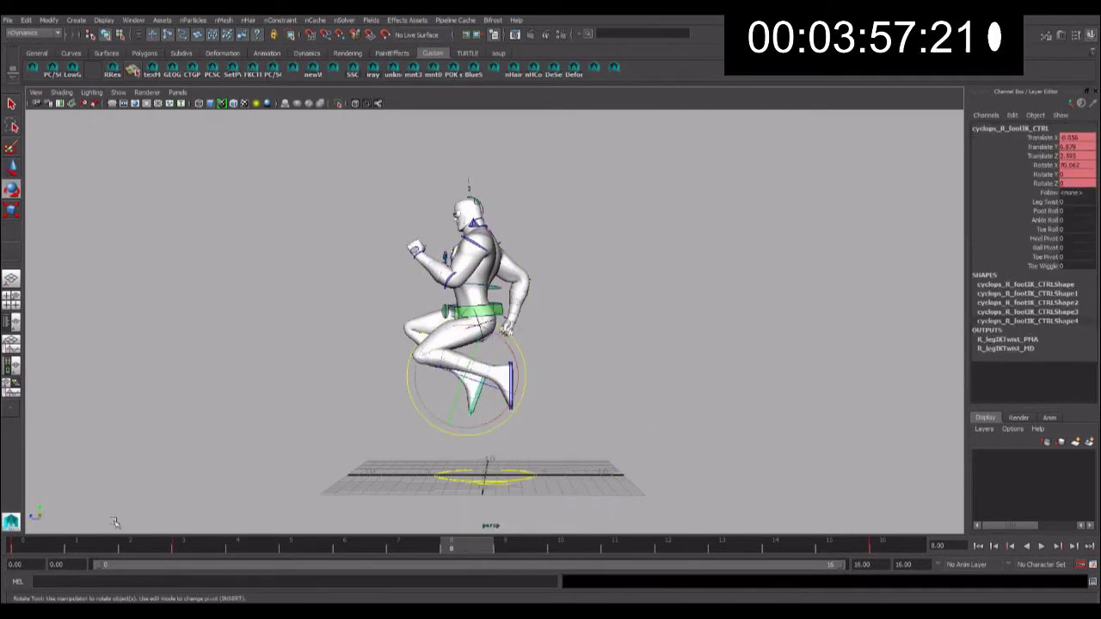
{"action": "left_click", "coordinate": [39, 547]}
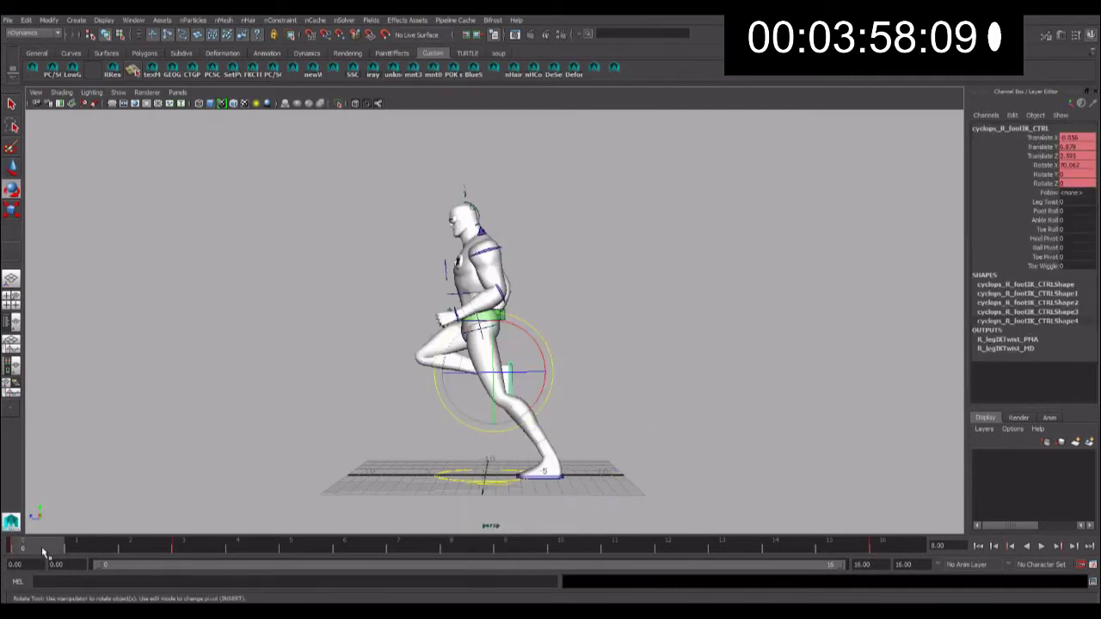
{"action": "right_click", "coordinate": [39, 547]}
{"action": "left_click", "coordinate": [60, 400]}
{"action": "left_click", "coordinate": [450, 547]}
{"action": "right_click", "coordinate": [451, 547]}
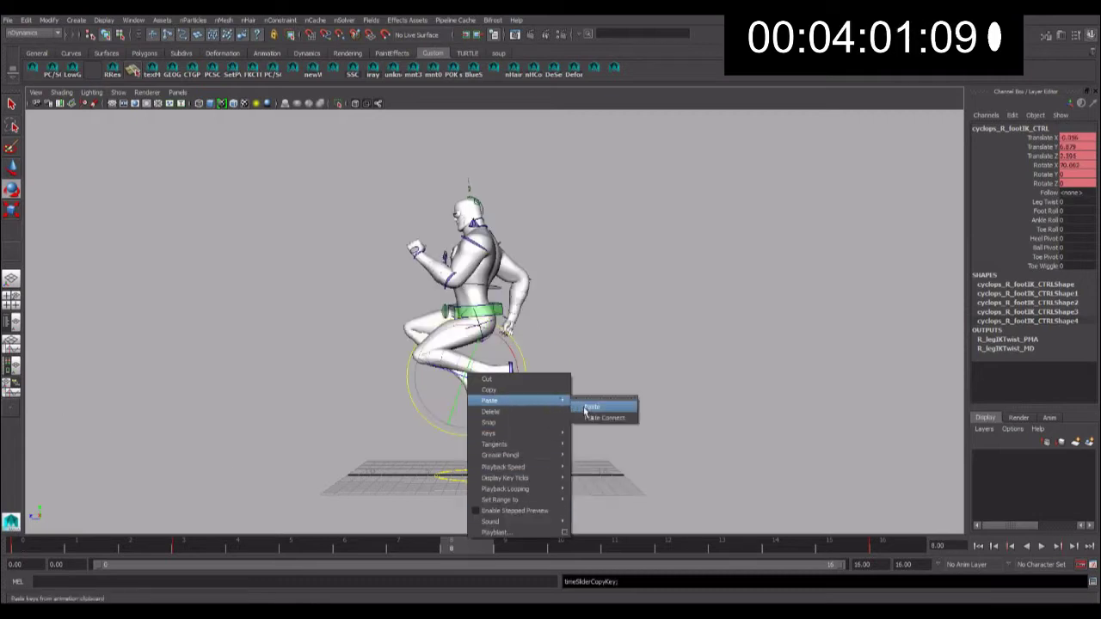
{"action": "left_click", "coordinate": [586, 409]}
- Undo the foot keys just pasted at frame 8
{"action": "left_click", "coordinate": [546, 401]}
{"action": "left_click_drag", "start_coordinate": [545, 401], "coordinate": [517, 391], "text": "alt"}
{"action": "left_click", "coordinate": [517, 391]}
{"action": "key", "text": "ctrl+z"}
{"action": "key", "text": "ctrl+z"}
{"action": "key", "text": "ctrl+z"}
{"action": "left_click", "coordinate": [543, 396]}
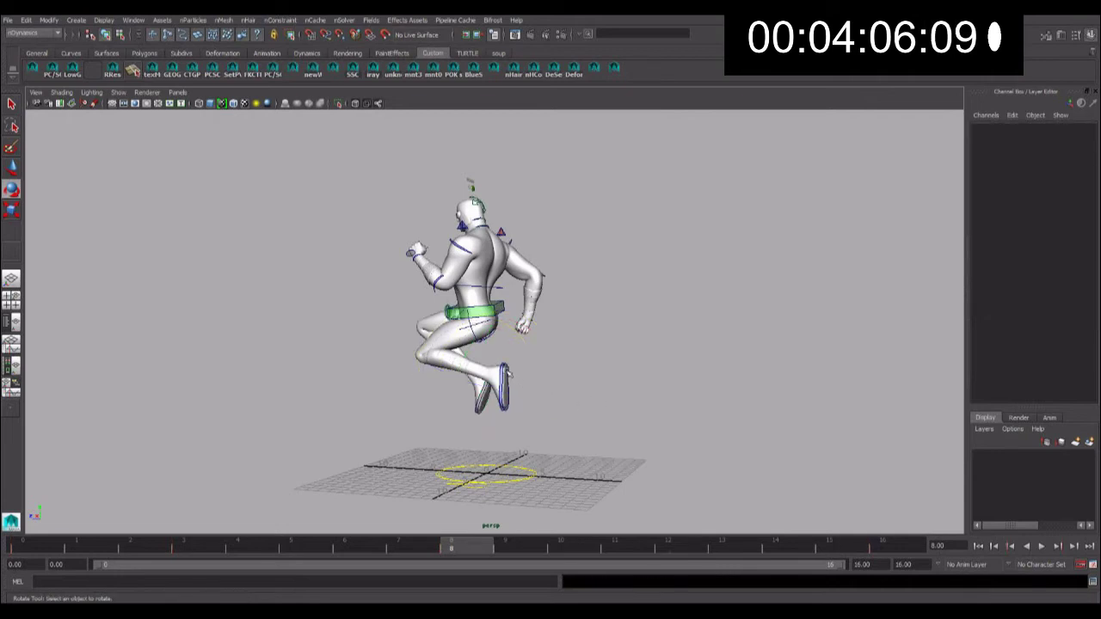
- Copy the left foot's keys for frames 0–4 and bring up paste options at frame 8
{"action": "left_click", "coordinate": [512, 387]}
{"action": "left_click_drag", "start_coordinate": [225, 545], "coordinate": [12, 545], "text": "shift"}
{"action": "right_click", "coordinate": [47, 545]}
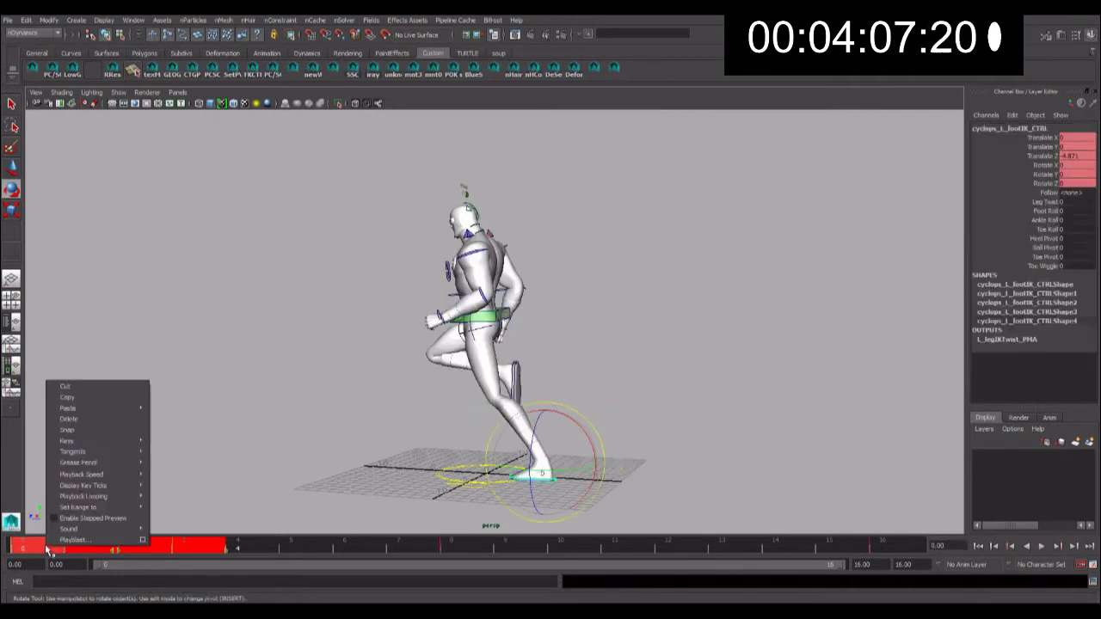
{"action": "left_click", "coordinate": [71, 408]}
{"action": "left_click", "coordinate": [513, 378]}
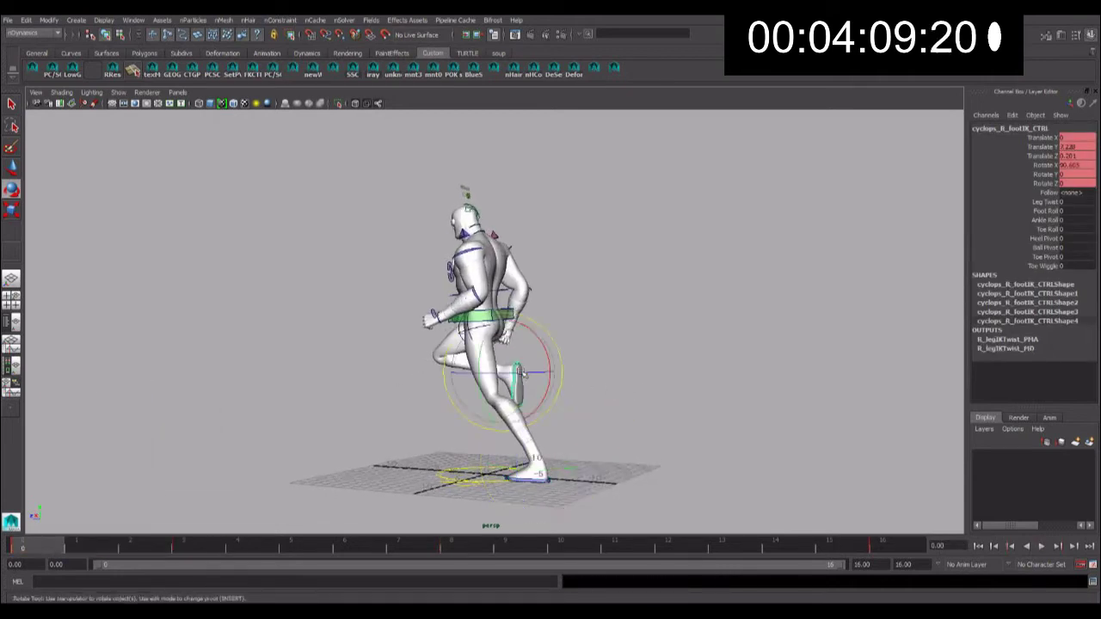
{"action": "left_click", "coordinate": [451, 546]}
{"action": "right_click", "coordinate": [533, 387]}
{"action": "mouse_move", "coordinate": [593, 418]}
{"action": "left_mouse_down", "text": "alt"}
{"action": "mouse_move", "coordinate": [577, 400]}
{"action": "mouse_move", "coordinate": [601, 392]}
{"action": "left_mouse_up", "text": "alt"}
{"action": "left_click", "coordinate": [632, 350]}
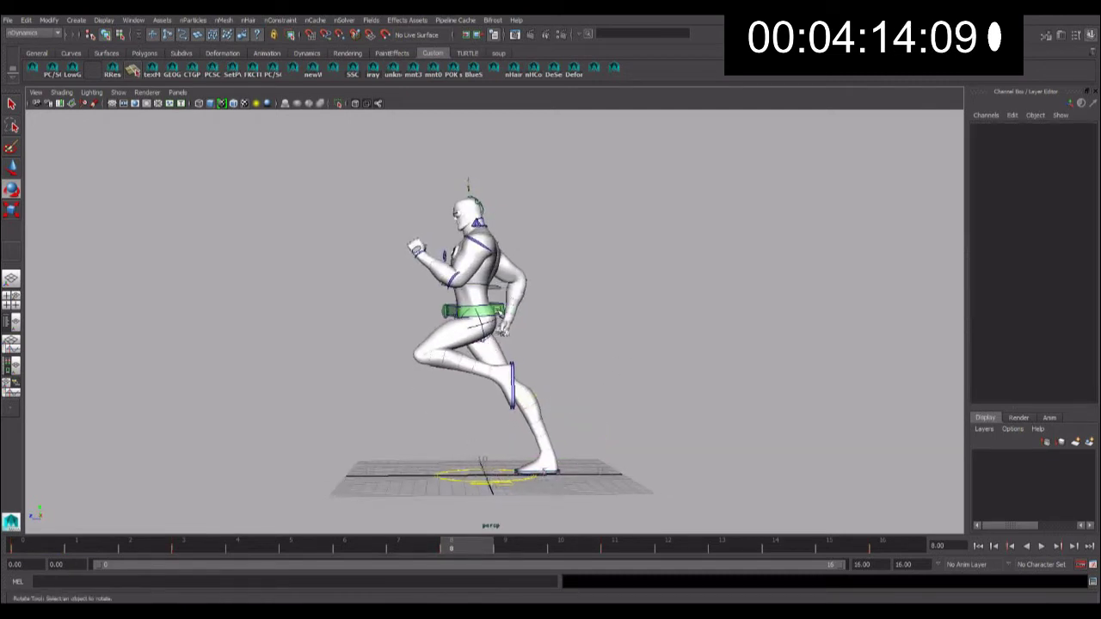
- Copy the pelvis keys for frames 0–4, paste them at frame 8, and inspect the pelvis at frame 10
{"action": "left_click", "coordinate": [473, 312]}
{"action": "left_click_drag", "start_coordinate": [226, 547], "coordinate": [13, 547], "text": "shift"}
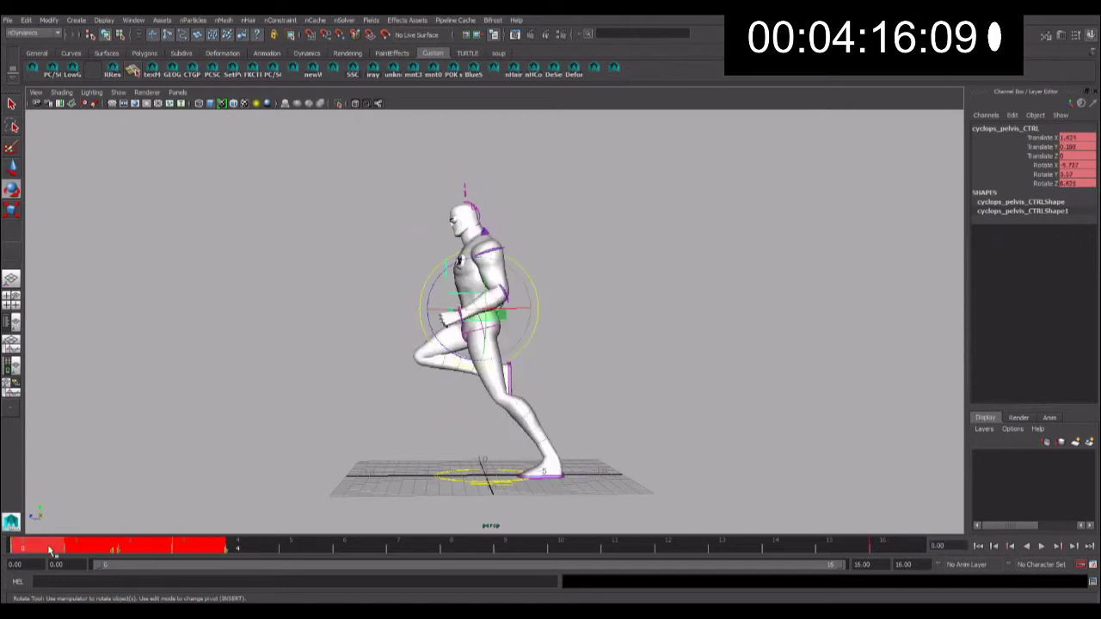
{"action": "right_click", "coordinate": [51, 545]}
{"action": "left_click", "coordinate": [84, 398]}
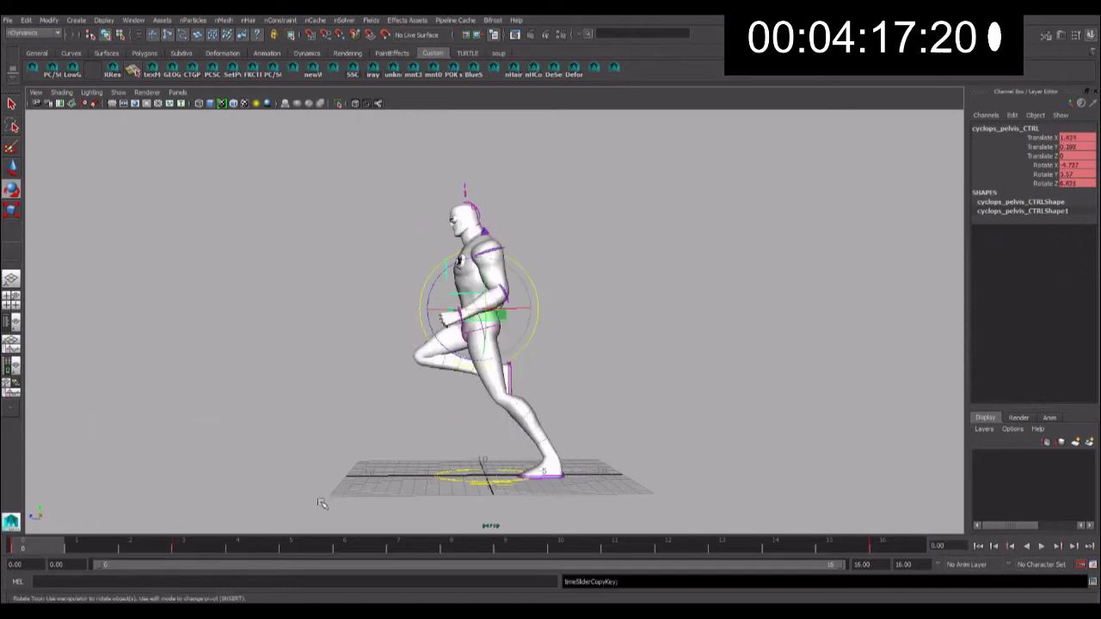
{"action": "left_click", "coordinate": [469, 547]}
{"action": "right_click", "coordinate": [469, 547]}
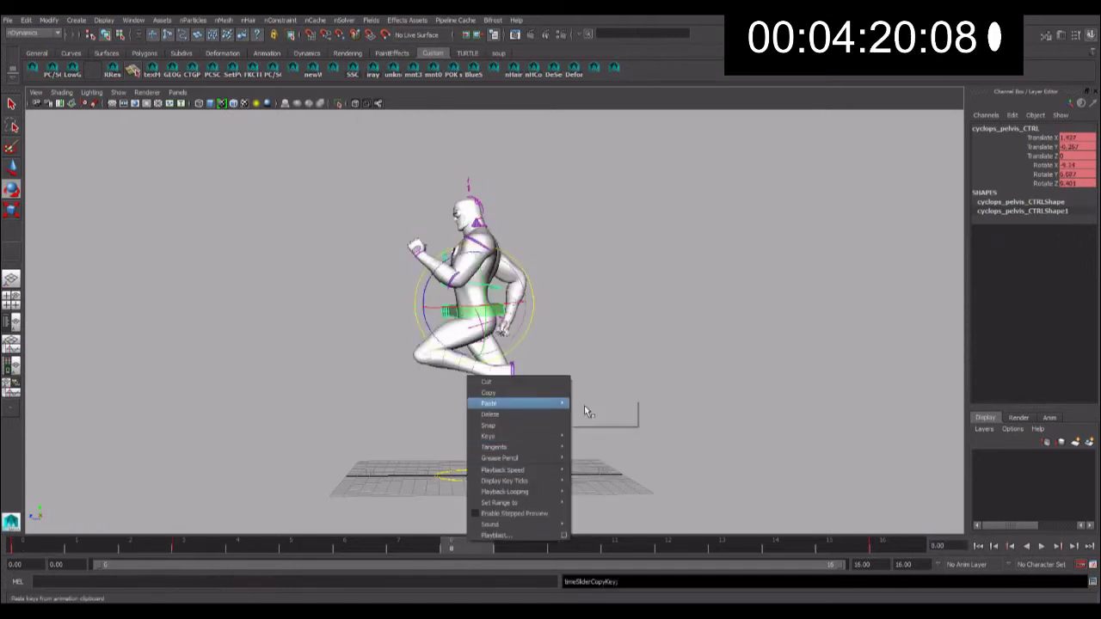
{"action": "left_click", "coordinate": [584, 405]}
{"action": "left_click", "coordinate": [618, 366]}
{"action": "left_click", "coordinate": [560, 547]}
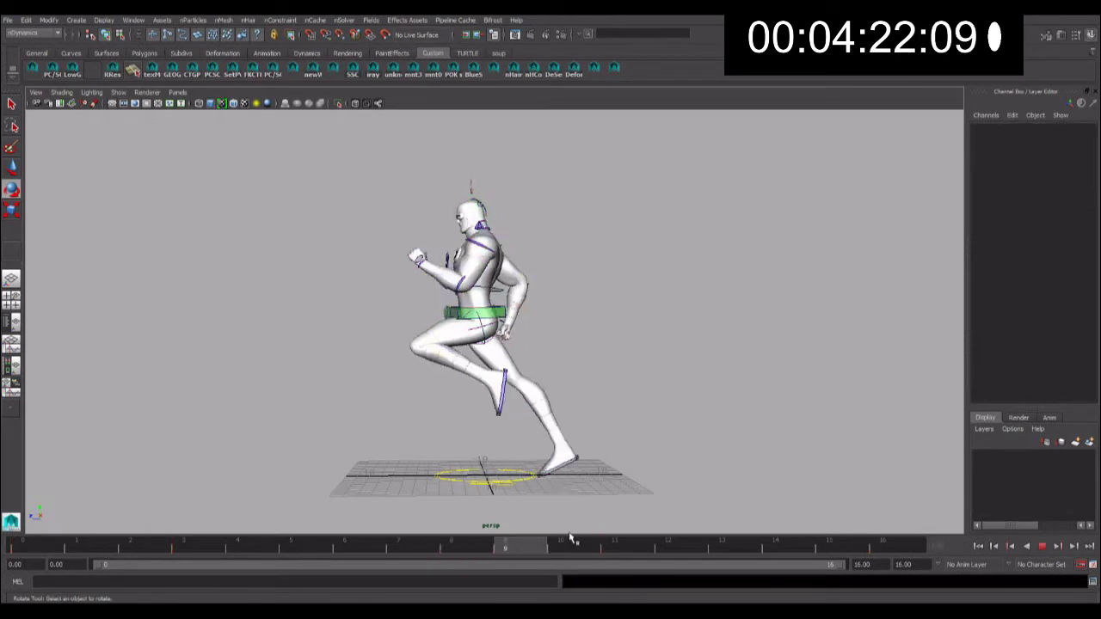
{"action": "left_click", "coordinate": [497, 307]}
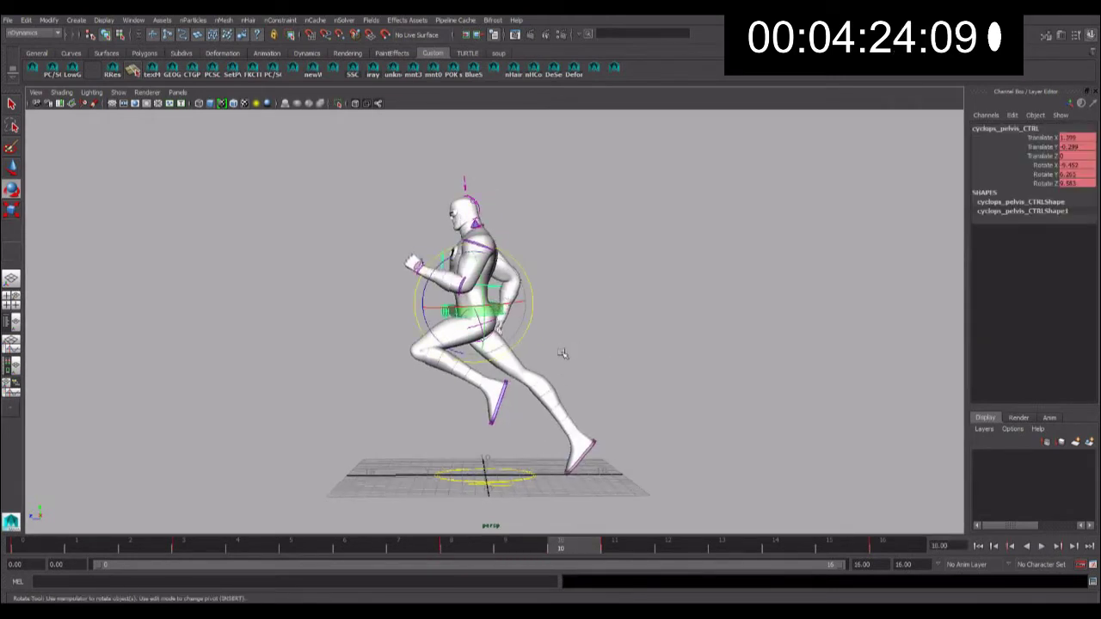
- Open the Graph Editor and isolate the pelvis Rotate X curve
{"action": "left_click", "coordinate": [134, 20]}
{"action": "mouse_move", "coordinate": [158, 58]}
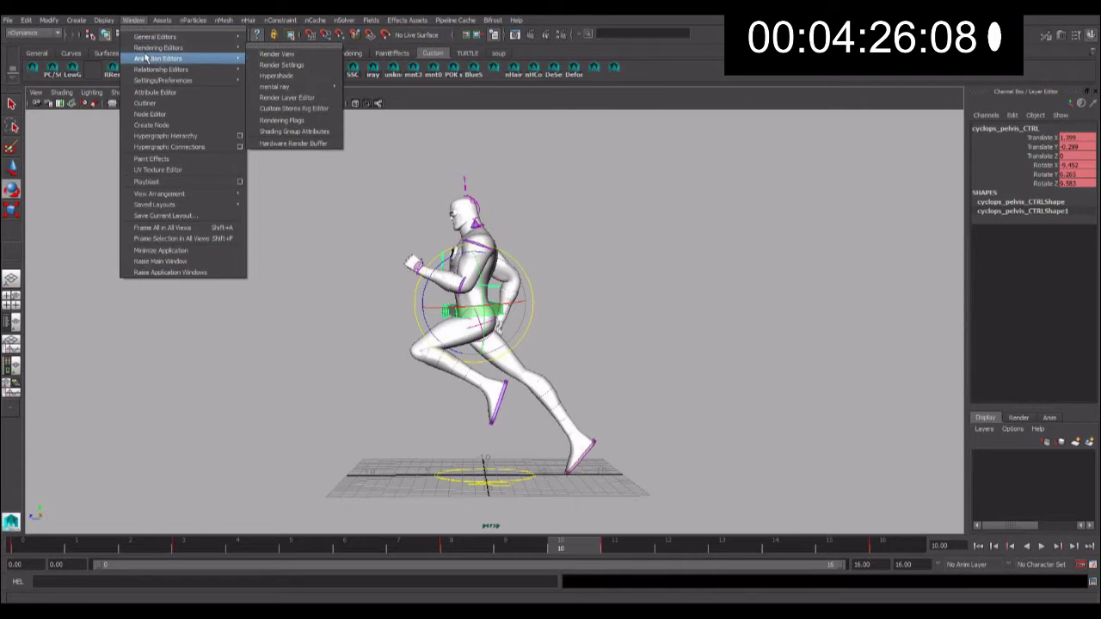
{"action": "left_click", "coordinate": [261, 66]}
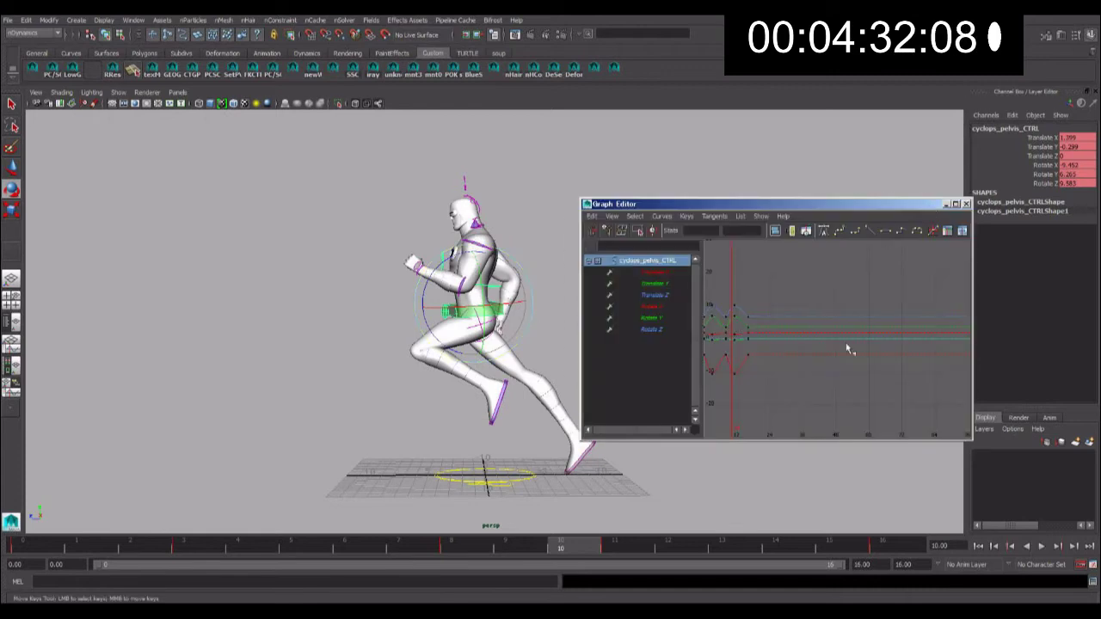
{"action": "key", "text": "f"}
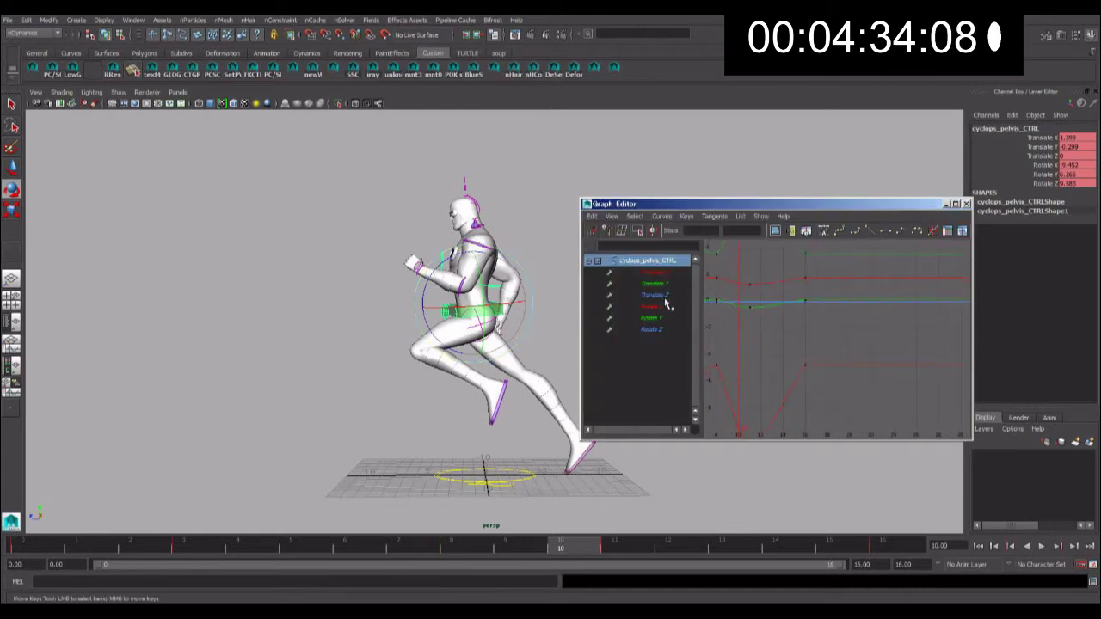
{"action": "left_click", "coordinate": [655, 306]}
{"action": "key", "text": "f"}
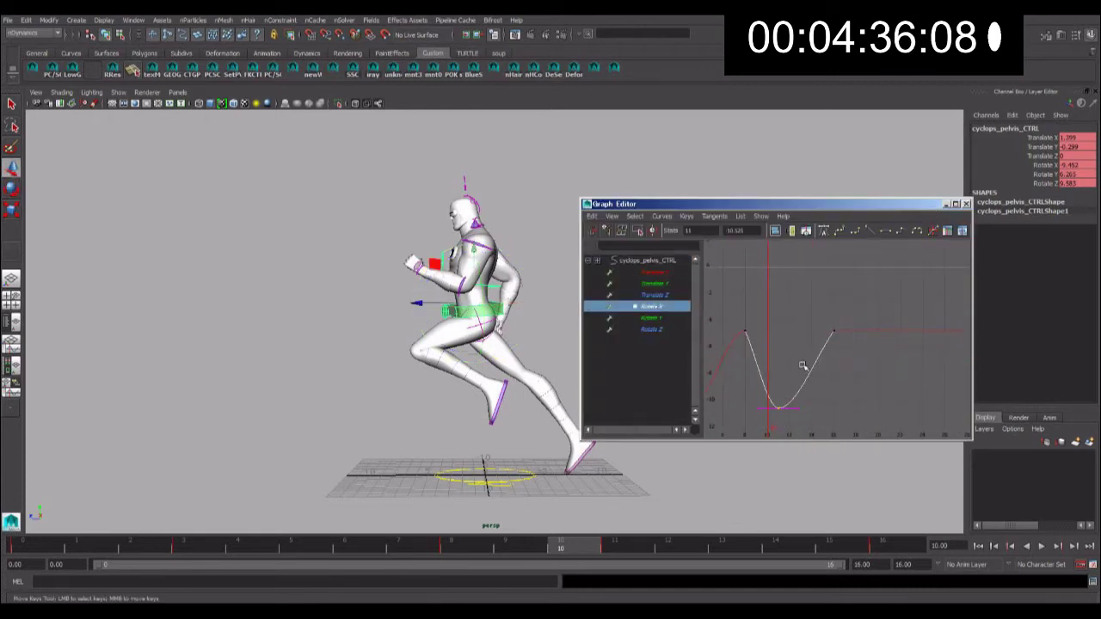
- Raise the middle key of the pelvis Rotate X curve
{"action": "middle_click_drag", "start_coordinate": [802, 366], "coordinate": [803, 327]}
{"action": "key", "text": "ctrl+z"}
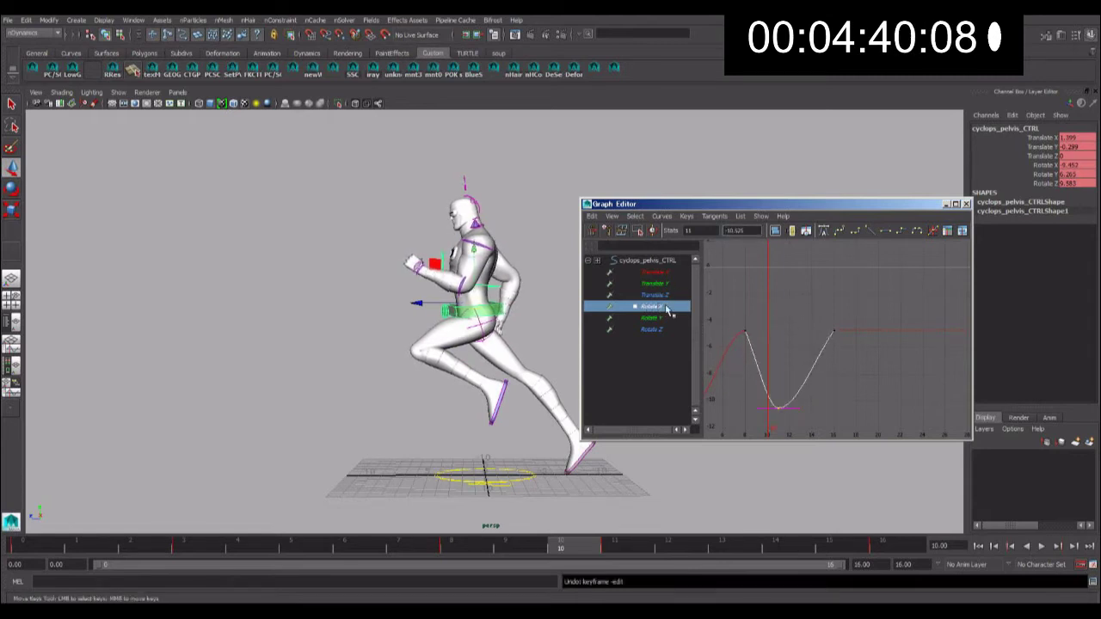
{"action": "key", "text": "shift+z"}
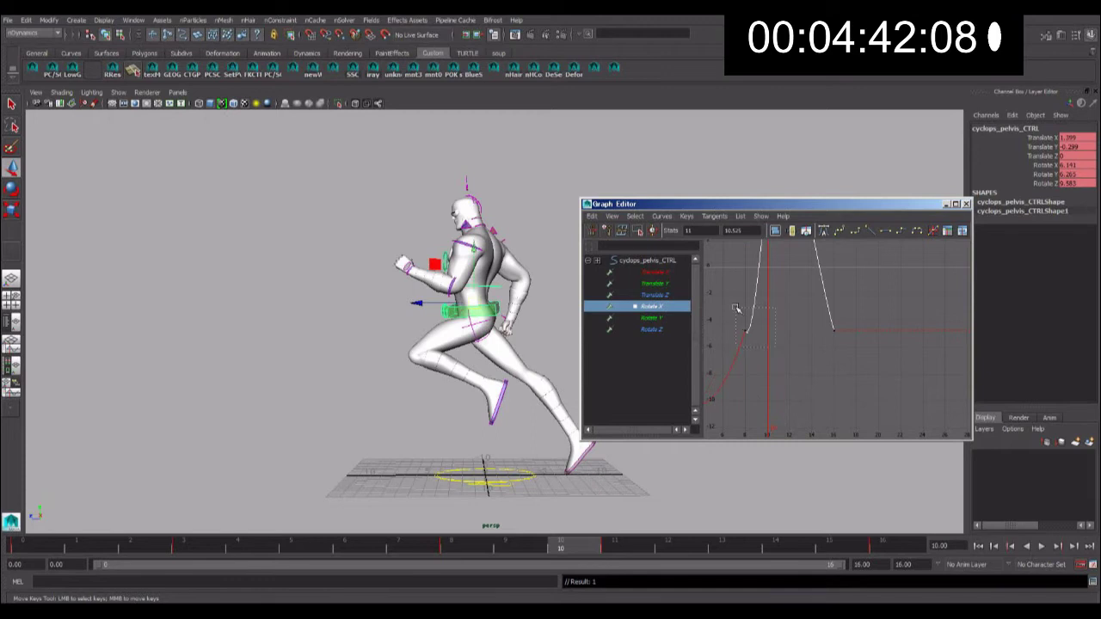
{"action": "key", "text": "f"}
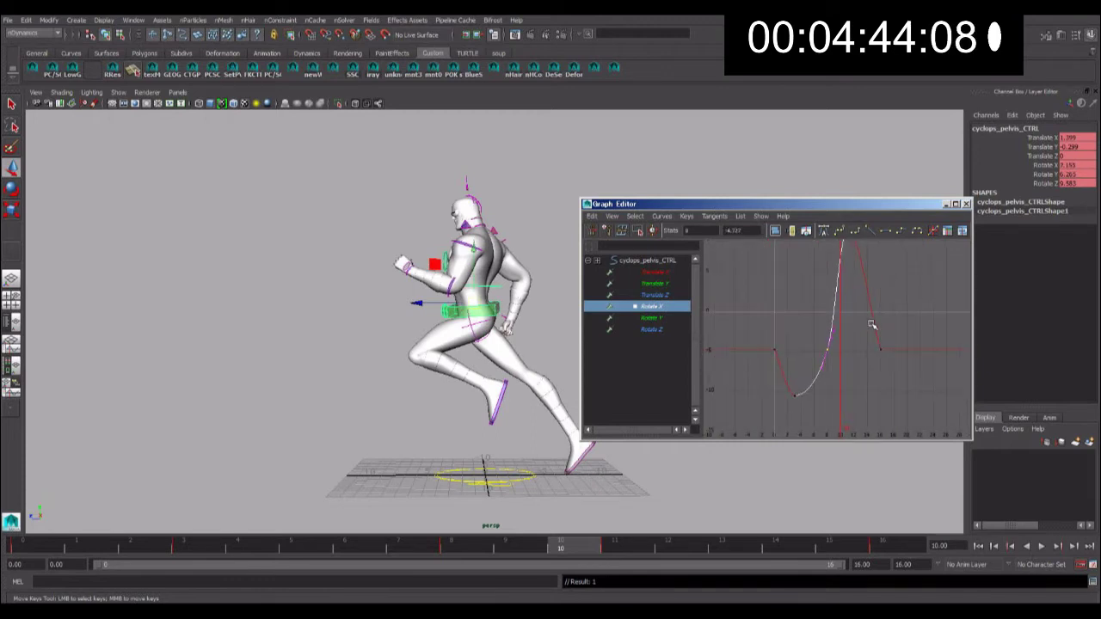
- Pull the pelvis Rotate Y key near frame 10 down into a deep valley around frame 12
{"action": "left_click", "coordinate": [670, 319]}
{"action": "left_click", "coordinate": [847, 258]}
{"action": "middle_click_drag", "start_coordinate": [862, 274], "coordinate": [863, 351]}
{"action": "key", "text": "ctrl+z"}
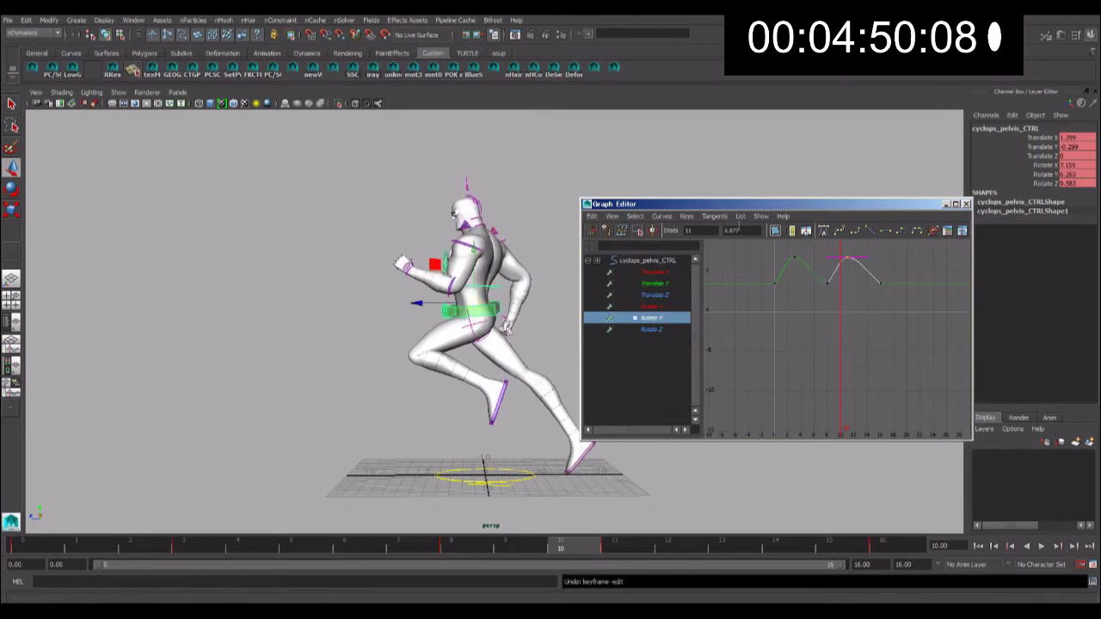
{"action": "key", "text": "shift+z"}
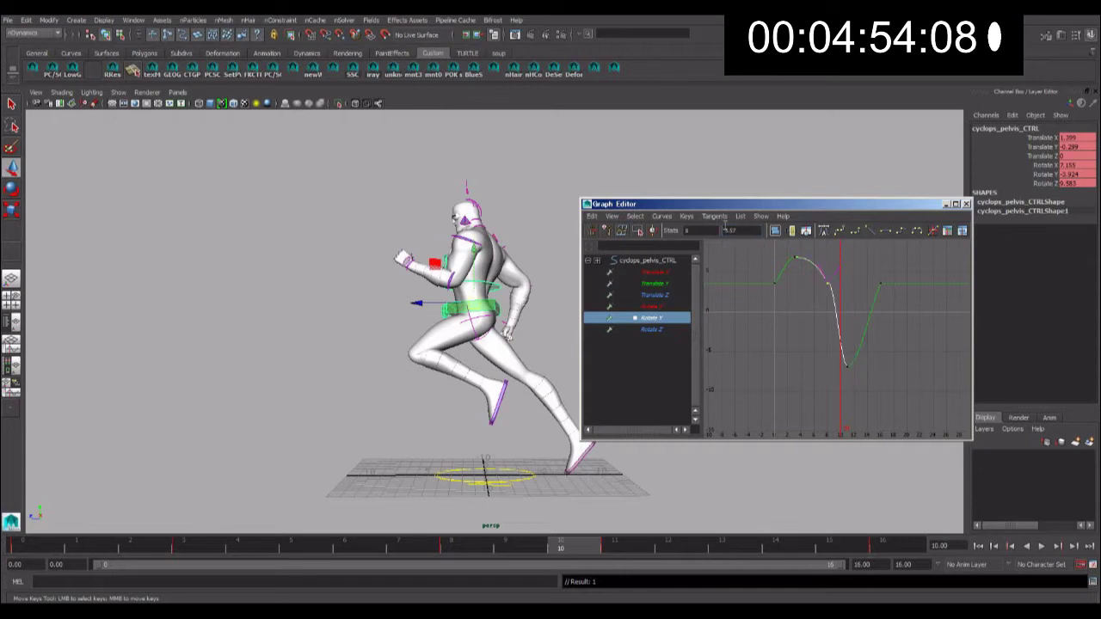
{"action": "key", "text": "ctrl+z"}
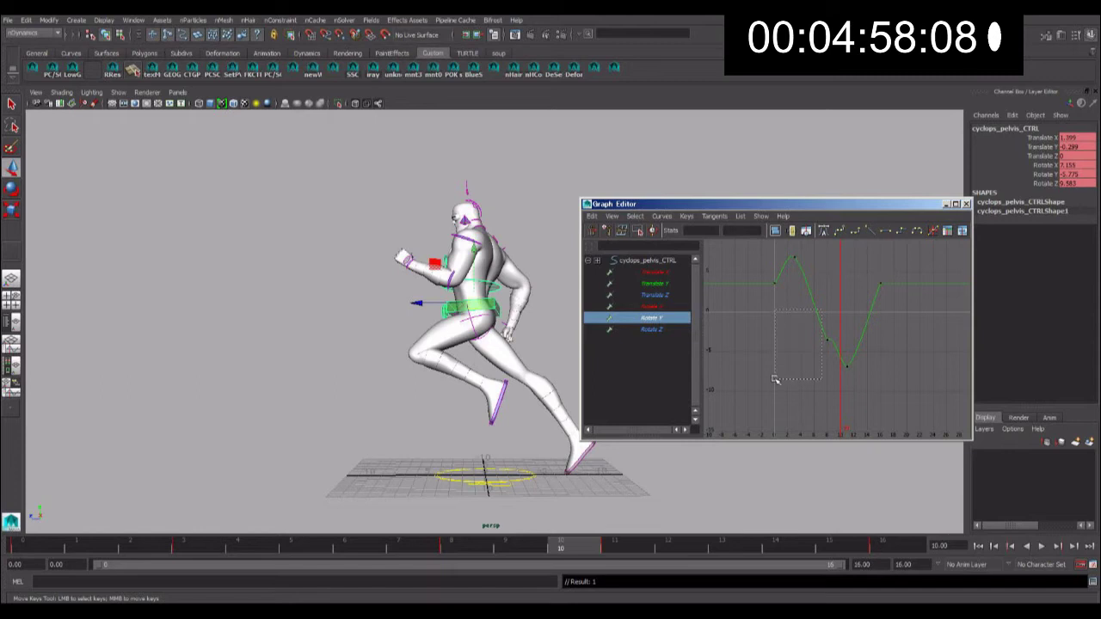
{"action": "left_click_drag", "start_coordinate": [821, 309], "coordinate": [838, 348]}
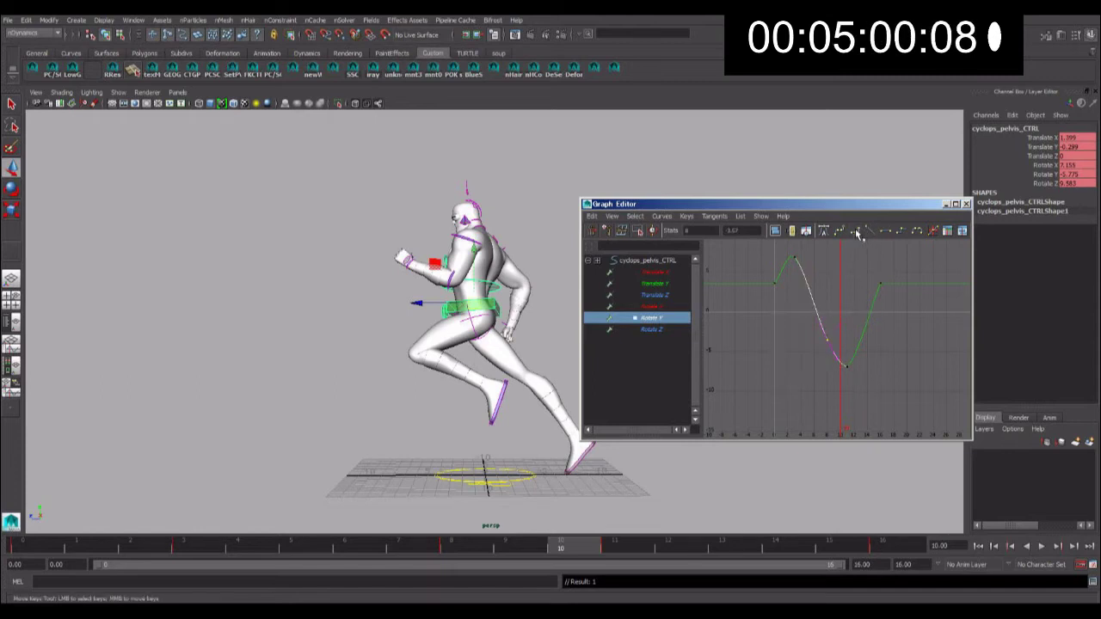
{"action": "left_click_drag", "start_coordinate": [413, 374], "coordinate": [374, 349], "text": "alt"}
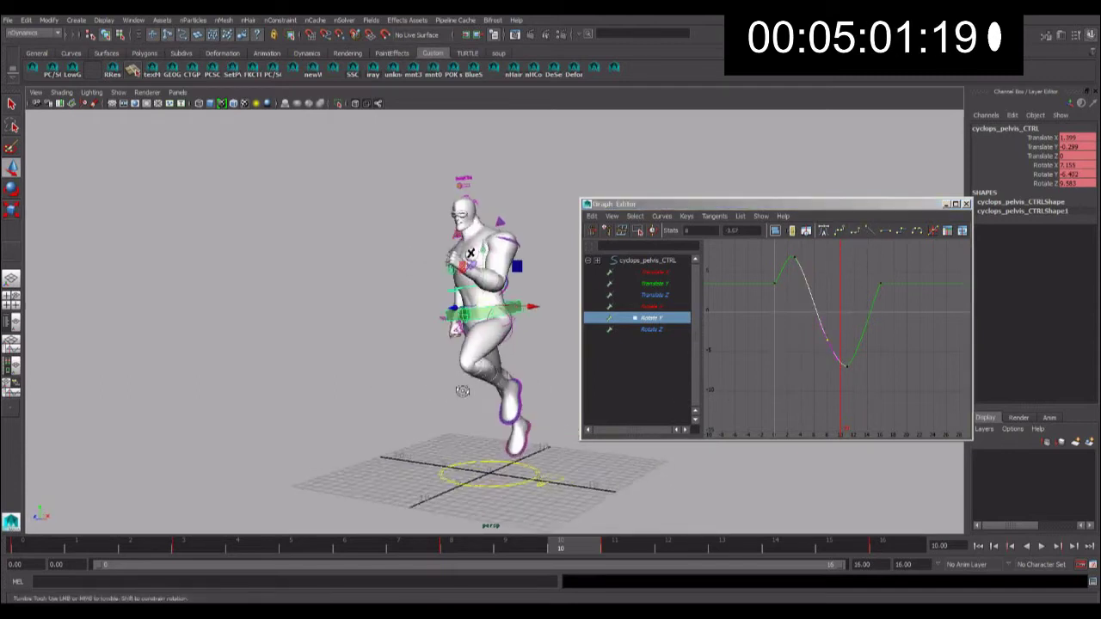
- Copy the mid-spine control's keys for frames 0–3 and paste them at frame 8
{"action": "left_click", "coordinate": [374, 349]}
{"action": "left_click", "coordinate": [485, 284]}
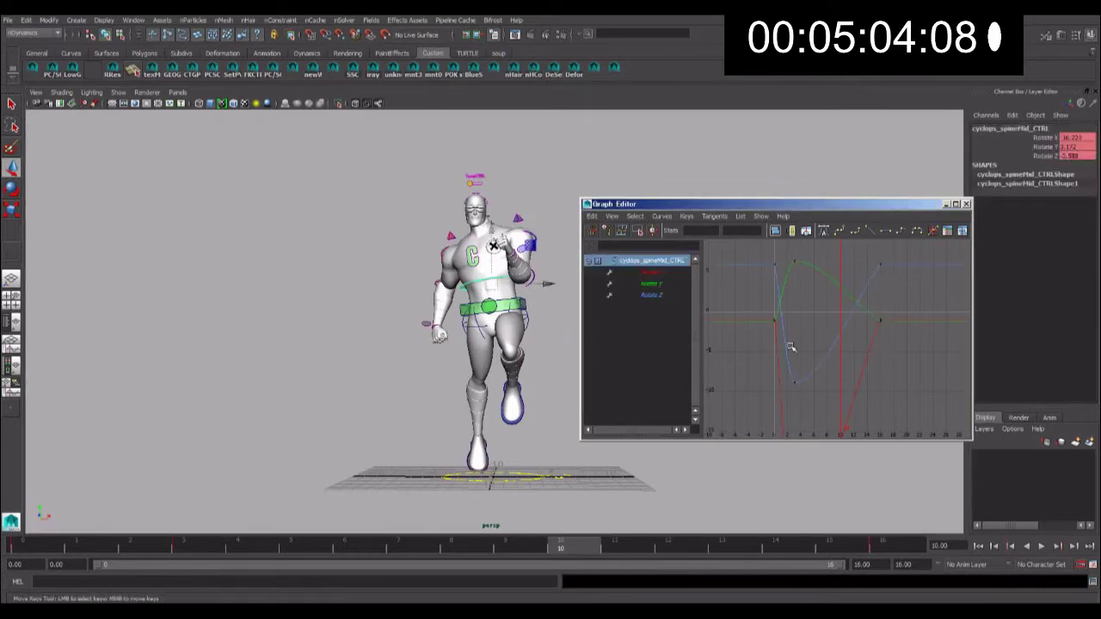
{"action": "left_click_drag", "start_coordinate": [482, 361], "coordinate": [258, 370], "text": "alt"}
{"action": "left_click_drag", "start_coordinate": [185, 548], "coordinate": [19, 548], "text": "shift"}
{"action": "right_click", "coordinate": [22, 548]}
{"action": "left_click", "coordinate": [48, 402]}
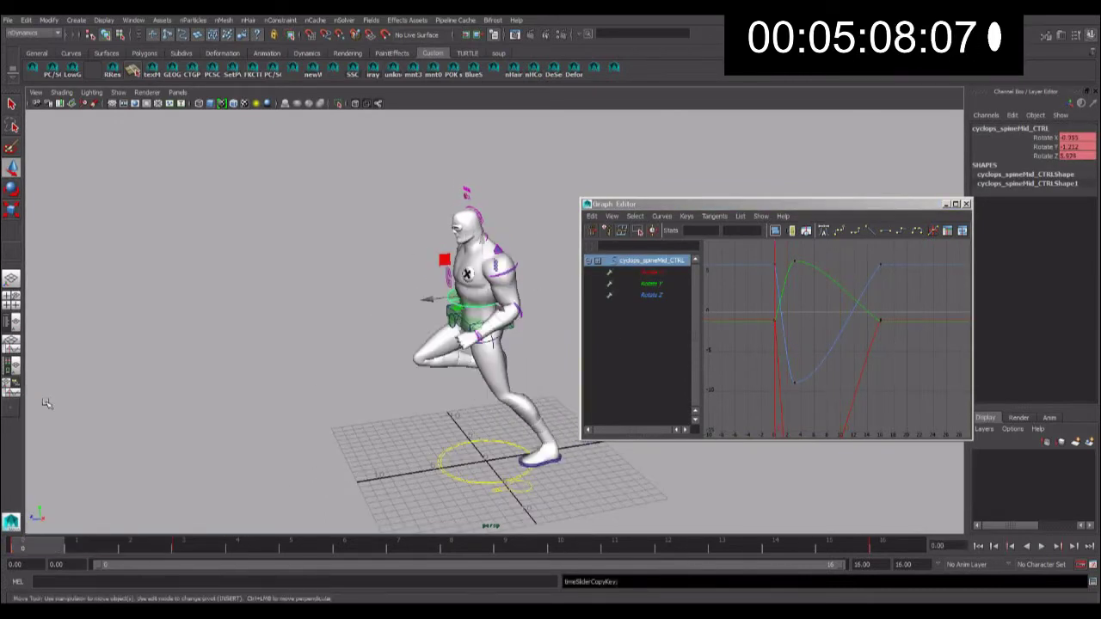
{"action": "left_click", "coordinate": [472, 551]}
{"action": "right_click", "coordinate": [472, 551]}
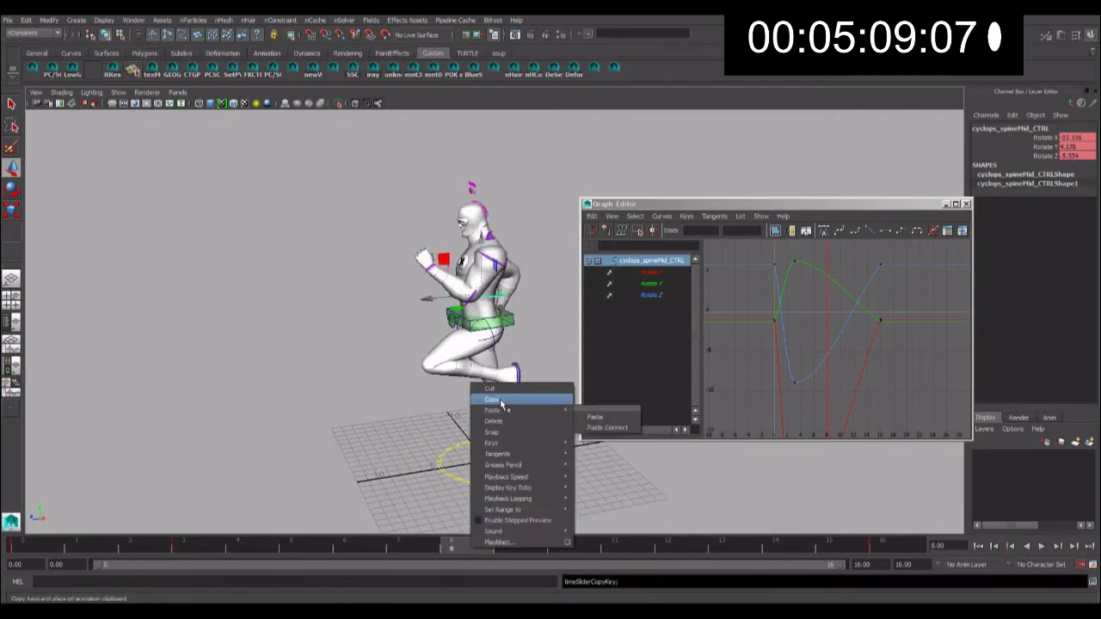
{"action": "left_click", "coordinate": [584, 415]}
- Go to frame 11 and select the spine's Rotate Y key there in the Graph Editor
{"action": "left_click", "coordinate": [555, 345]}
{"action": "key", "text": "ctrl+z"}
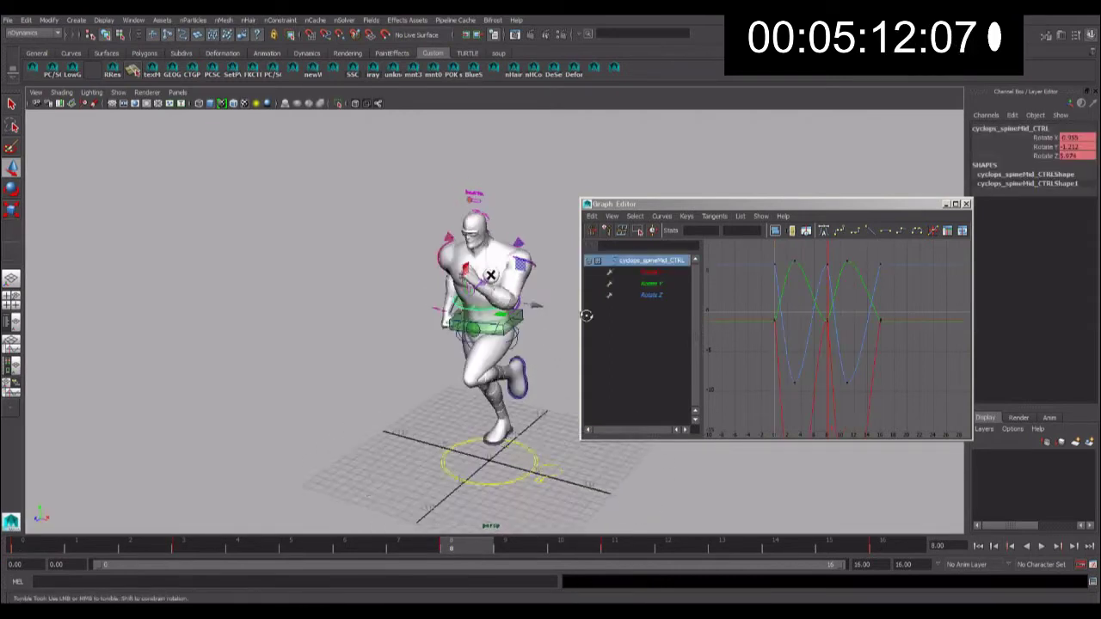
{"action": "left_click_drag", "start_coordinate": [554, 344], "coordinate": [607, 298], "text": "alt"}
{"action": "left_click_drag", "start_coordinate": [503, 557], "coordinate": [613, 550]}
{"action": "key", "text": "e"}
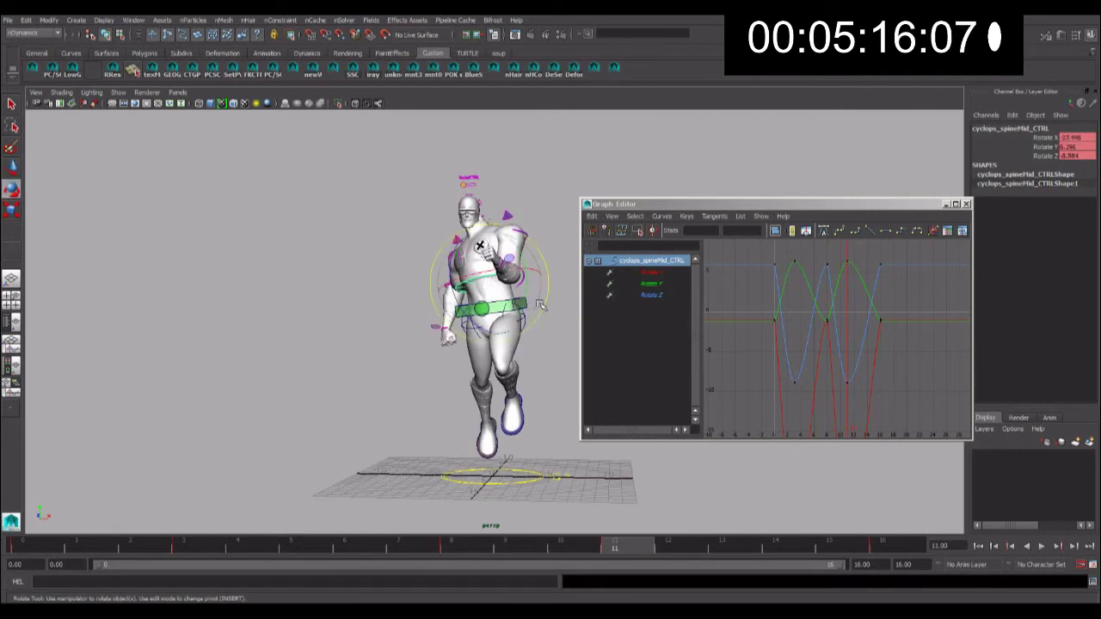
{"action": "left_click", "coordinate": [663, 284]}
{"action": "left_click_drag", "start_coordinate": [880, 288], "coordinate": [880, 288]}
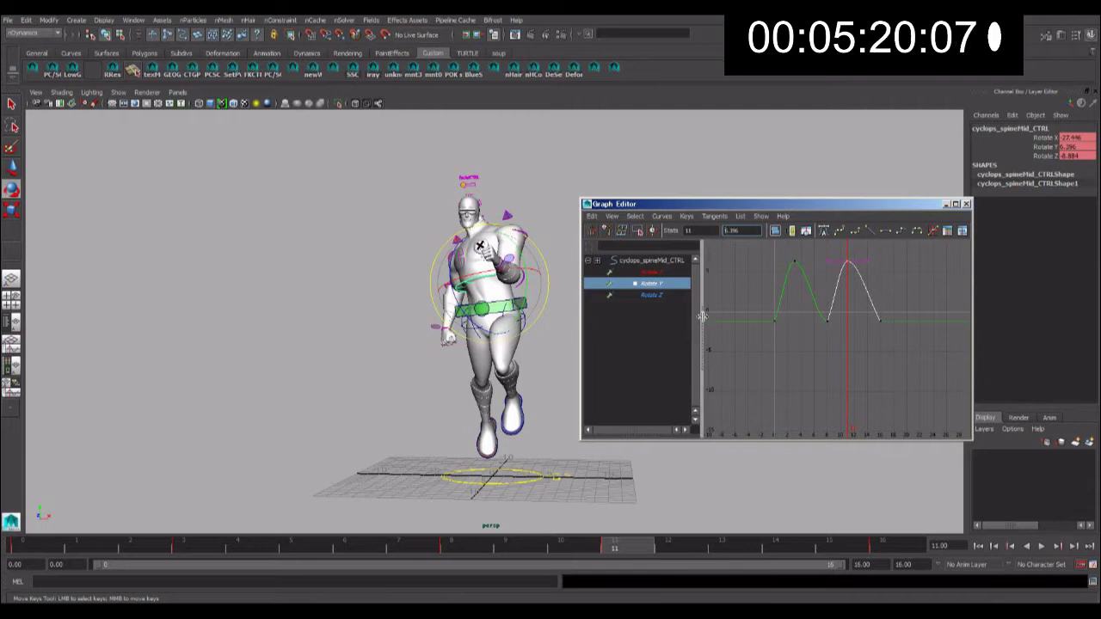
- Negate the spine's frame-11 Rotate Y key value with a minus sign
{"action": "type", "text": "-"}
{"action": "key", "text": "Return"}
{"action": "left_click_drag", "start_coordinate": [858, 297], "coordinate": [841, 320]}
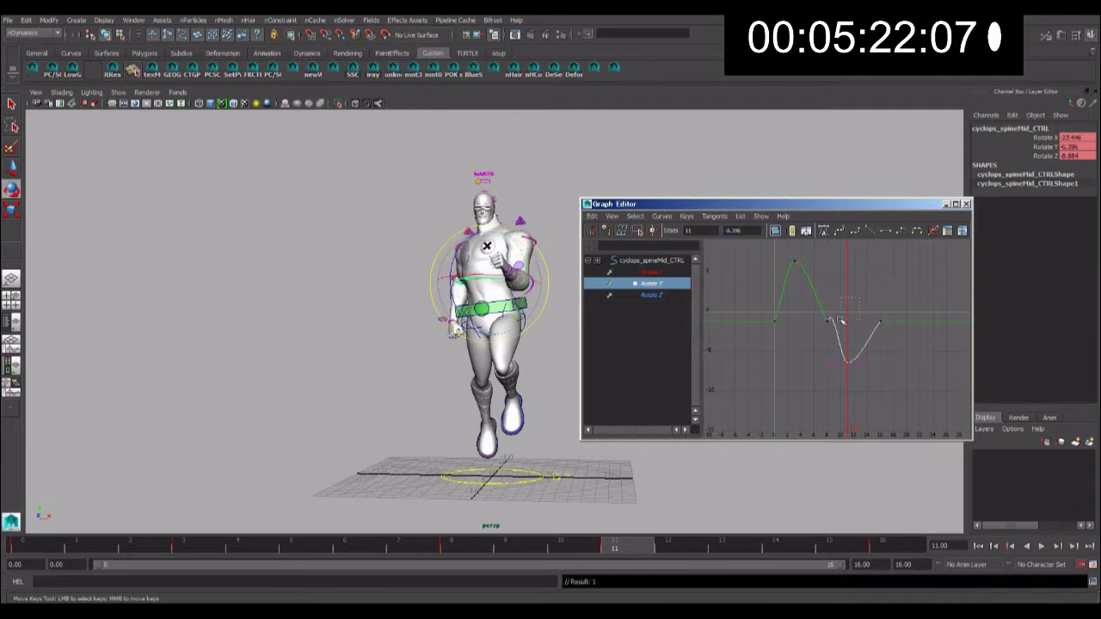
{"action": "left_click", "coordinate": [822, 306]}
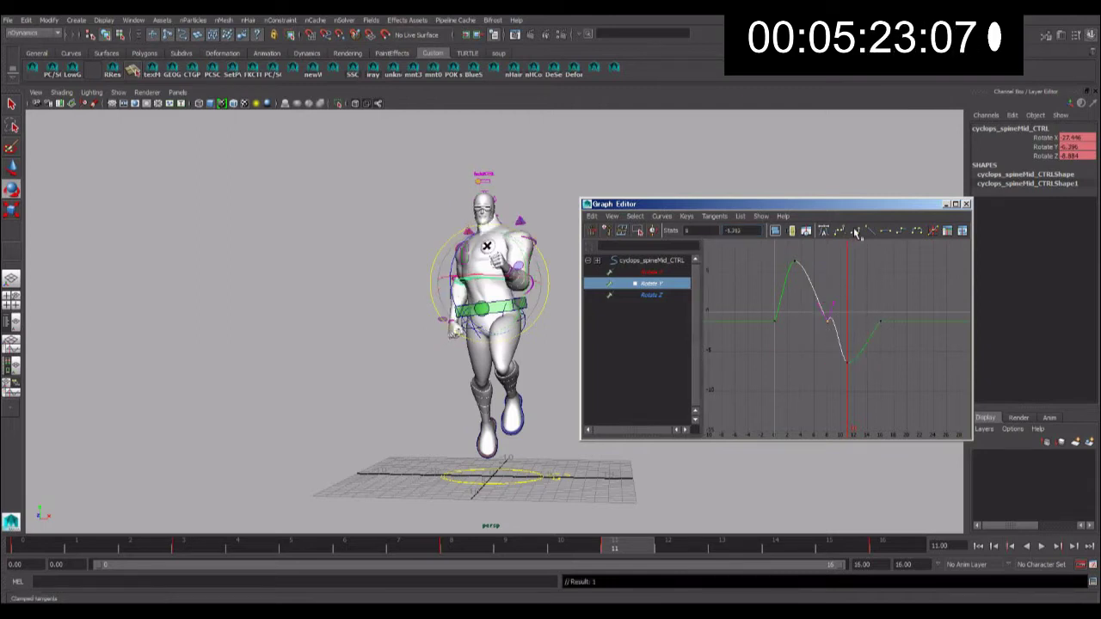
- Flip the spine's frame-11 Rotate X key to a positive value
{"action": "left_click", "coordinate": [400, 359]}
{"action": "left_click", "coordinate": [501, 276]}
{"action": "left_click", "coordinate": [651, 272]}
{"action": "left_click_drag", "start_coordinate": [918, 435], "coordinate": [918, 434]}
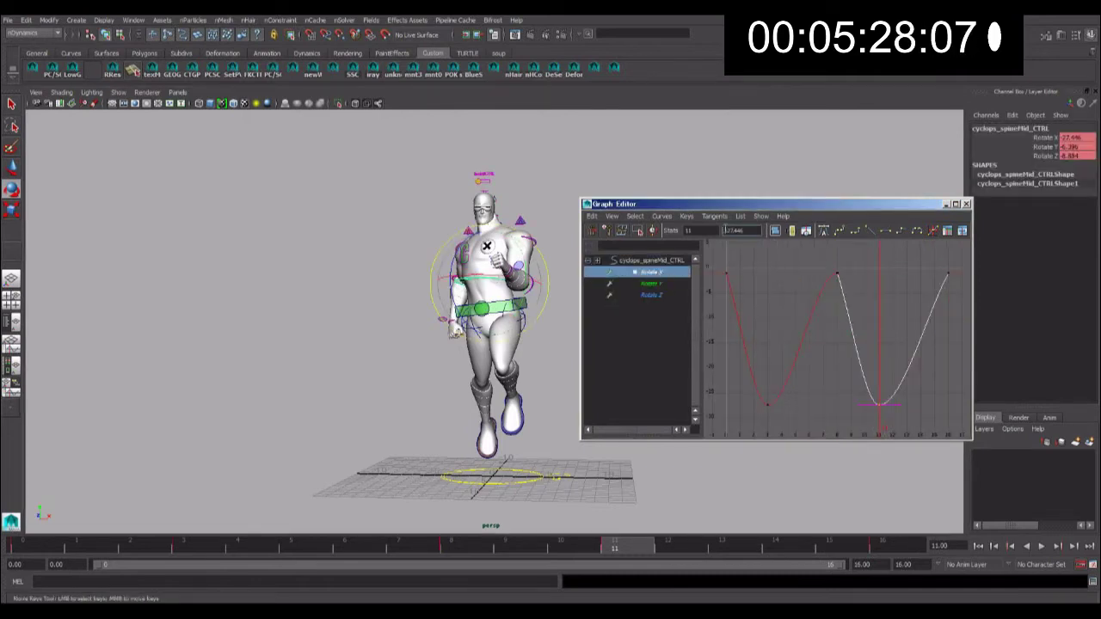
{"action": "key", "text": "Return"}
- Smooth the Rotate X curve through the frame-8 key, raise it slightly, and scrub to check
{"action": "left_click", "coordinate": [838, 274]}
{"action": "left_click", "coordinate": [839, 230]}
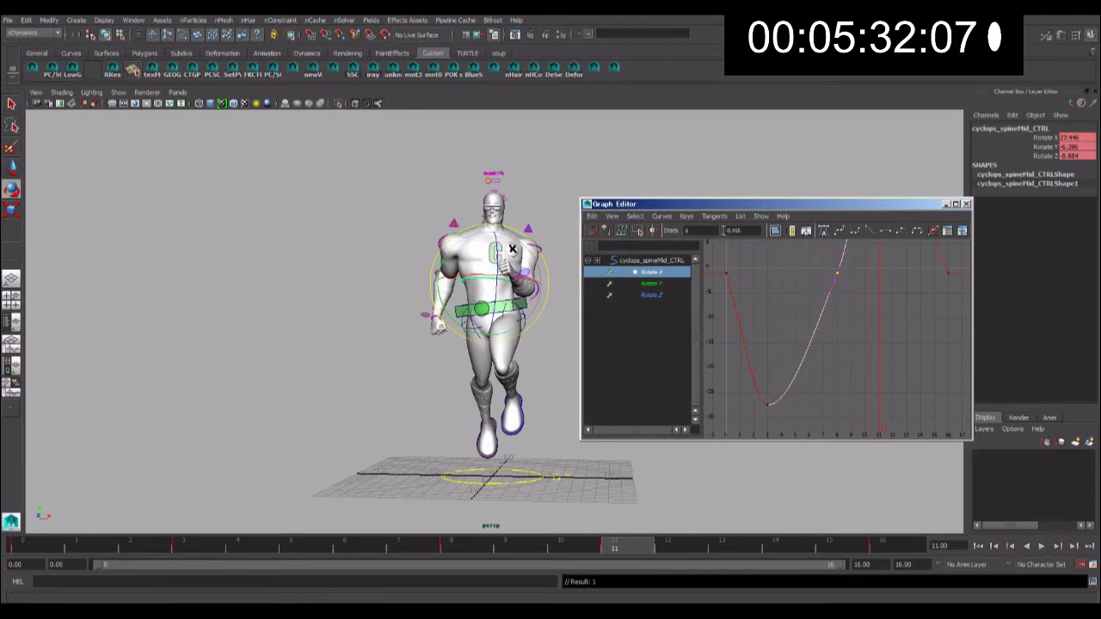
{"action": "middle_click_drag", "start_coordinate": [704, 378], "coordinate": [704, 369]}
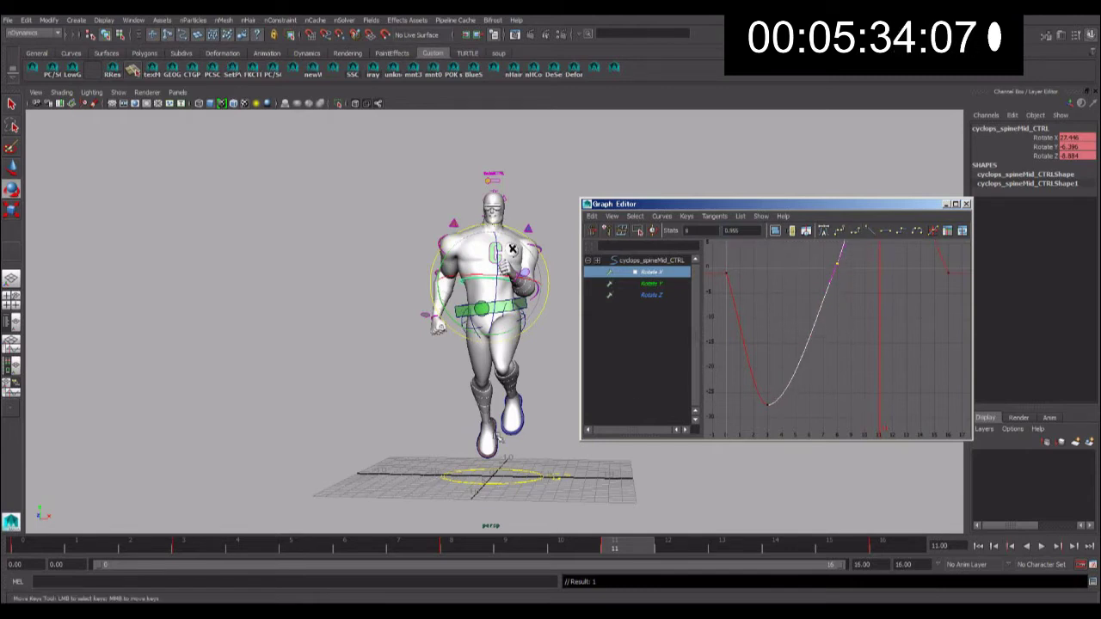
{"action": "key", "text": "e"}
{"action": "left_click_drag", "start_coordinate": [511, 419], "coordinate": [458, 417], "text": "alt"}
{"action": "left_click_drag", "start_coordinate": [463, 540], "coordinate": [617, 546]}
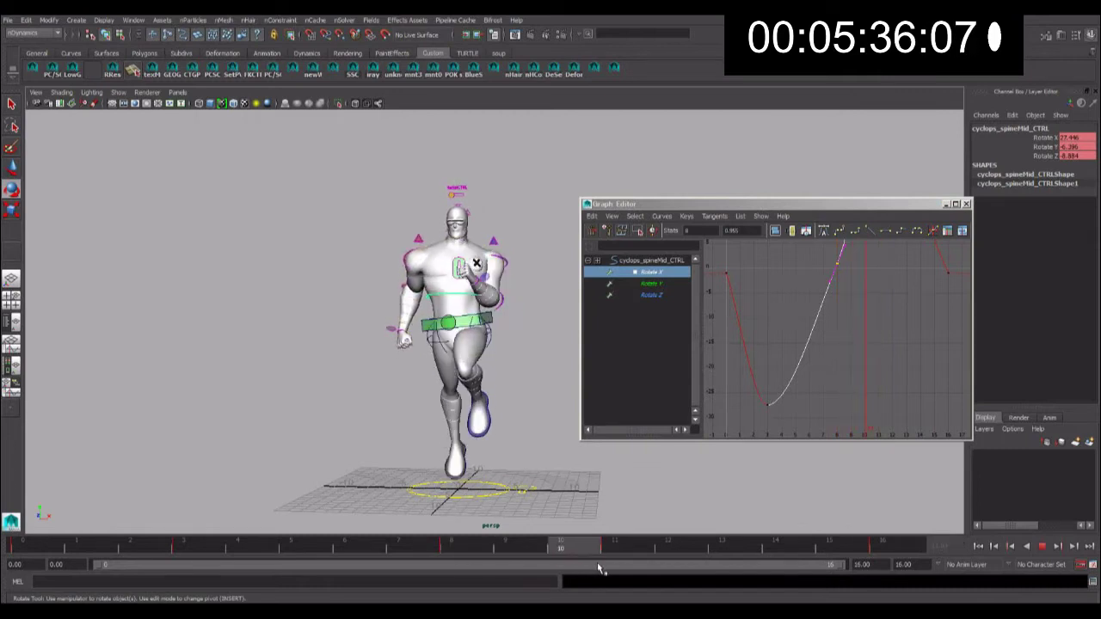
{"action": "key", "text": "q"}
{"action": "left_click", "coordinate": [410, 257]}
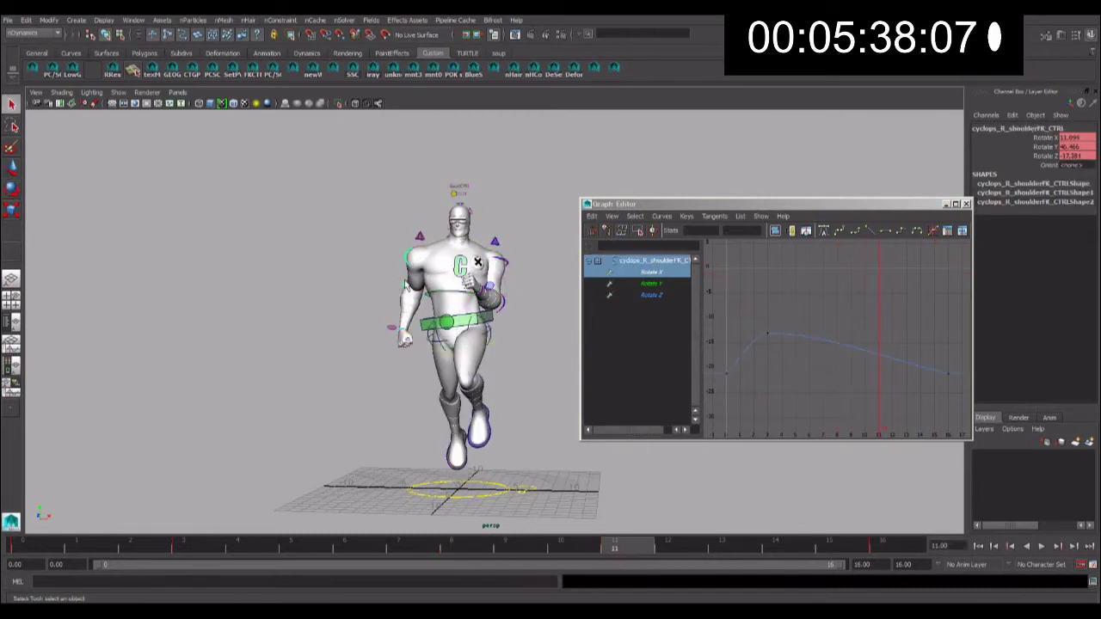
- Copy the right shoulder, elbow and wrist FK keys and paste them onto the left arm at frame 8
{"action": "left_click", "coordinate": [401, 310], "text": "shift"}
{"action": "left_click", "coordinate": [404, 337], "text": "shift"}
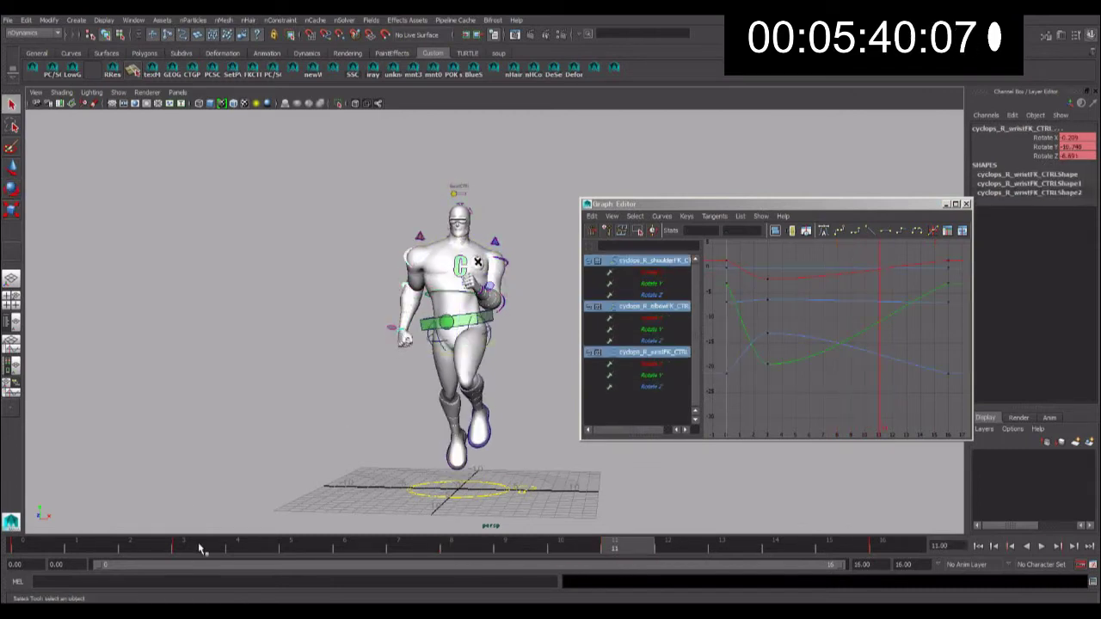
{"action": "left_click_drag", "start_coordinate": [225, 547], "coordinate": [45, 548], "text": "shift"}
{"action": "right_click", "coordinate": [44, 547]}
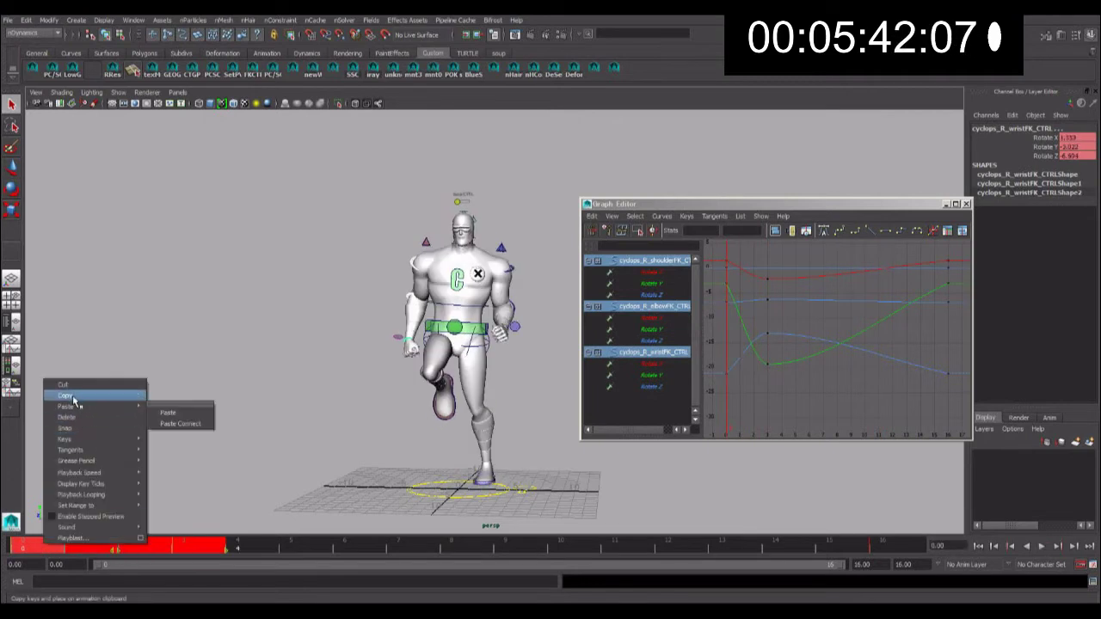
{"action": "left_click", "coordinate": [76, 401]}
{"action": "left_click", "coordinate": [511, 275]}
{"action": "left_click", "coordinate": [517, 316], "text": "shift"}
{"action": "left_click_drag", "start_coordinate": [517, 315], "coordinate": [486, 357], "text": "alt"}
{"action": "left_click", "coordinate": [489, 339], "text": "shift"}
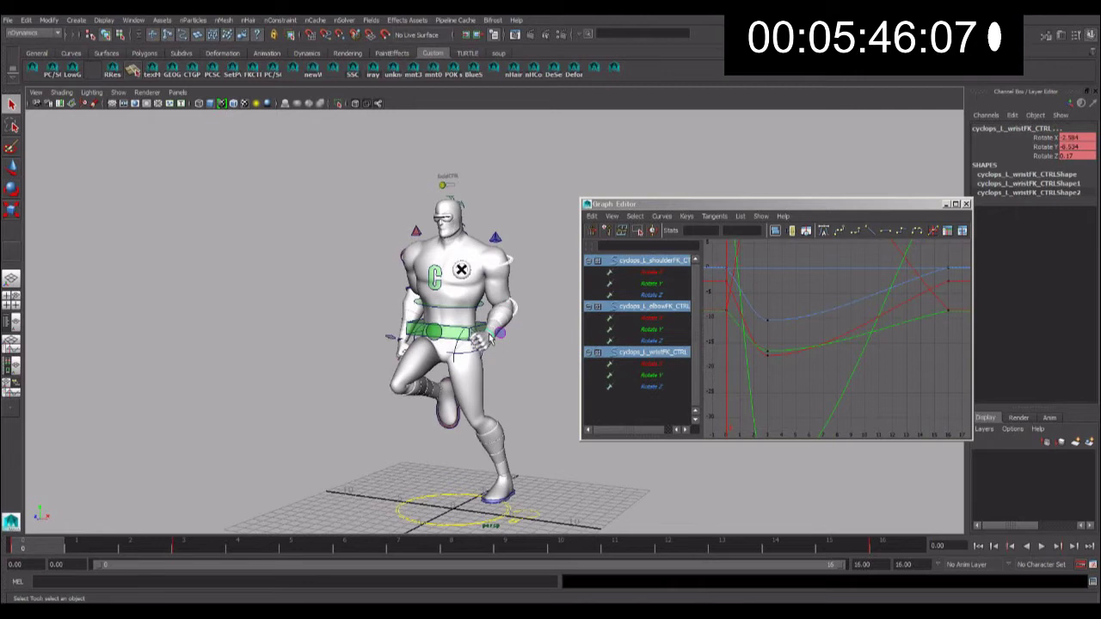
{"action": "left_click", "coordinate": [484, 555]}
{"action": "right_click", "coordinate": [484, 556]}
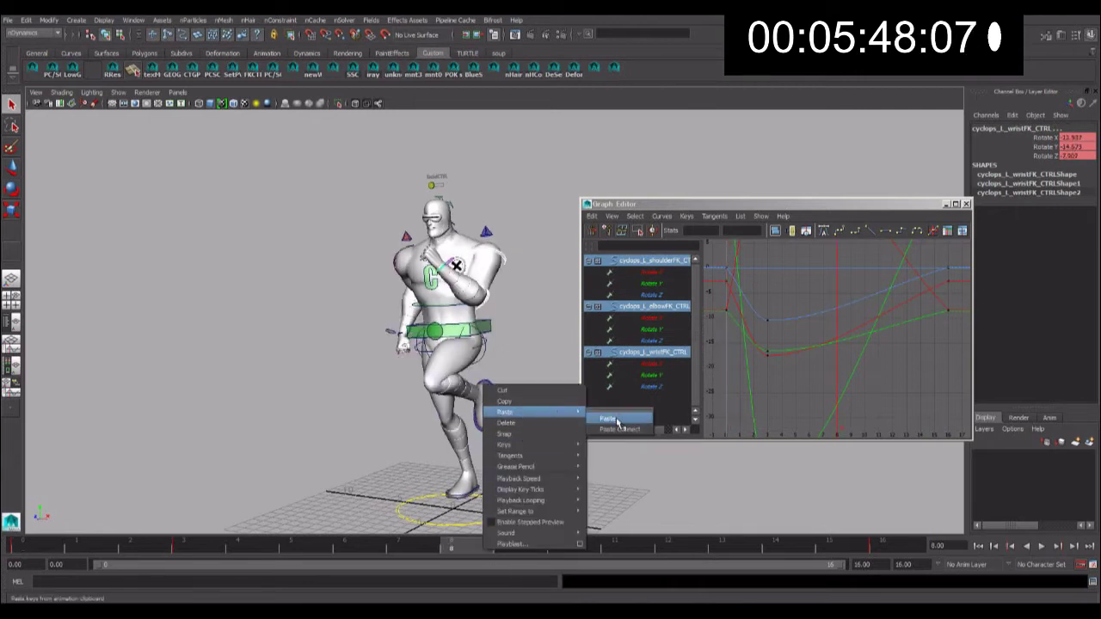
{"action": "left_click", "coordinate": [612, 419]}
- Paste the right arm's opening FK keys back onto the right arm at frame 8 and play back
{"action": "left_click_drag", "start_coordinate": [510, 367], "coordinate": [387, 311], "text": "alt"}
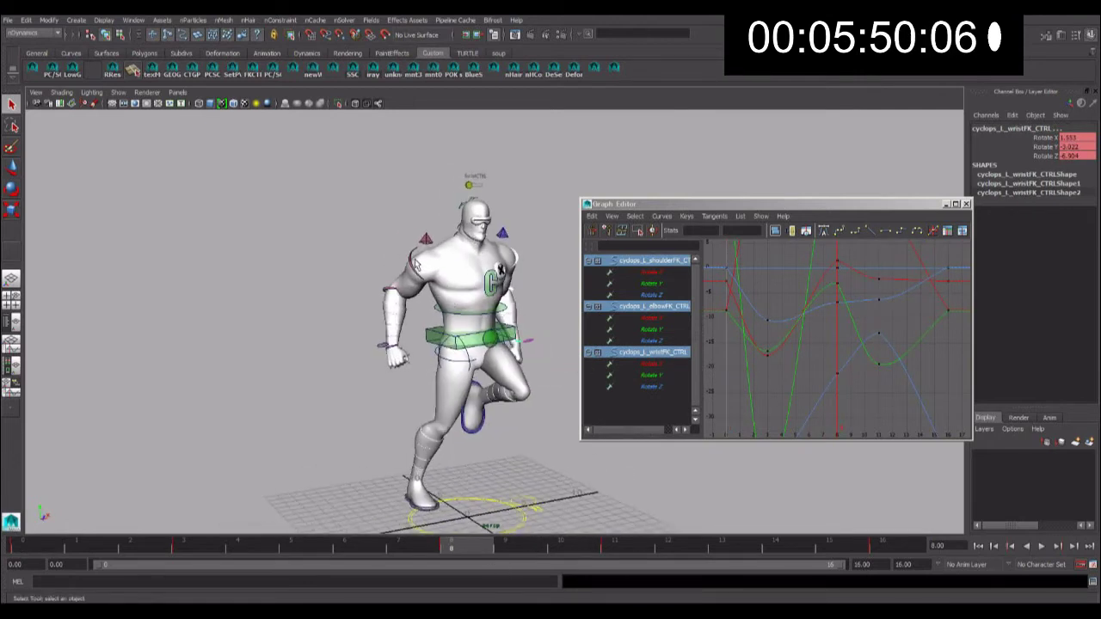
{"action": "left_click", "coordinate": [383, 308]}
{"action": "left_click", "coordinate": [398, 333], "text": "shift"}
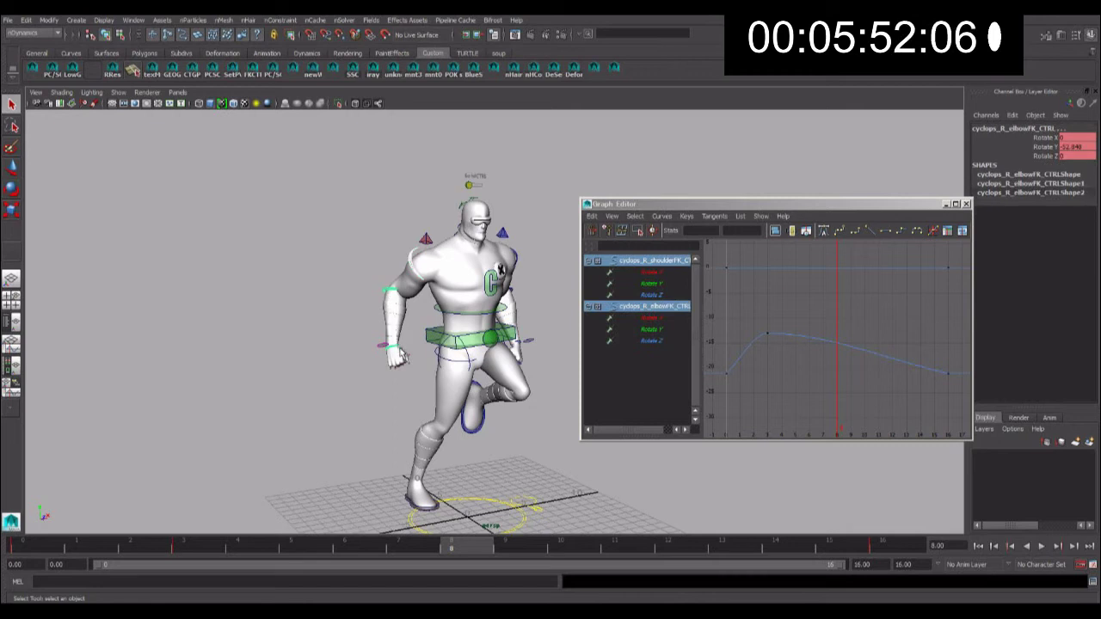
{"action": "left_click", "coordinate": [398, 351], "text": "shift"}
{"action": "left_click_drag", "start_coordinate": [182, 549], "coordinate": [12, 549], "text": "shift"}
{"action": "right_click", "coordinate": [74, 549]}
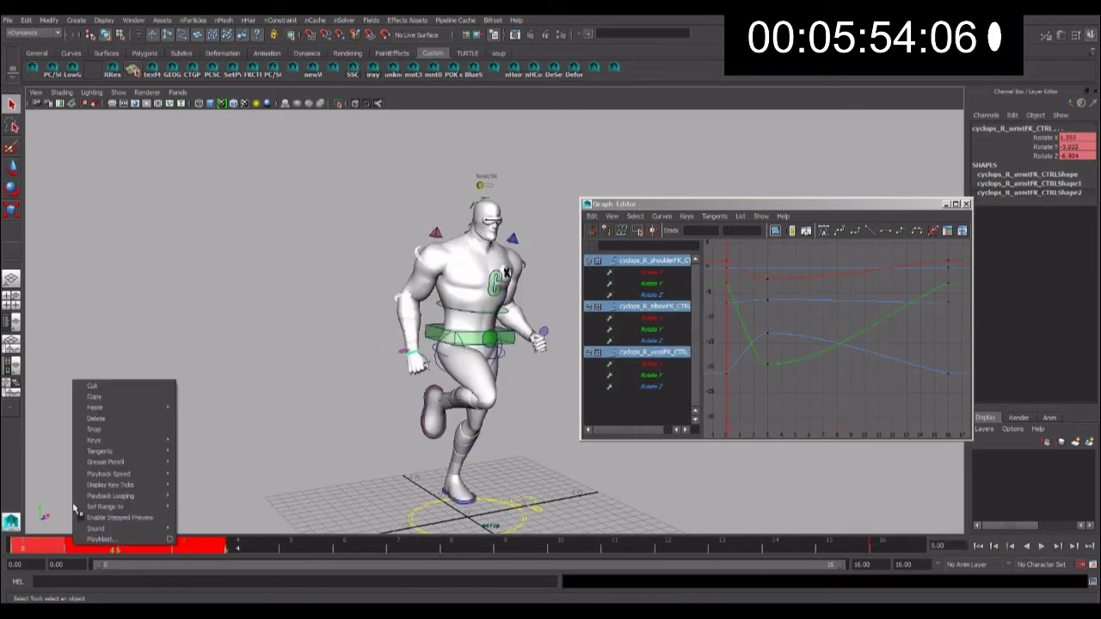
{"action": "left_click", "coordinate": [95, 394]}
{"action": "left_click", "coordinate": [451, 548]}
{"action": "right_click", "coordinate": [451, 549]}
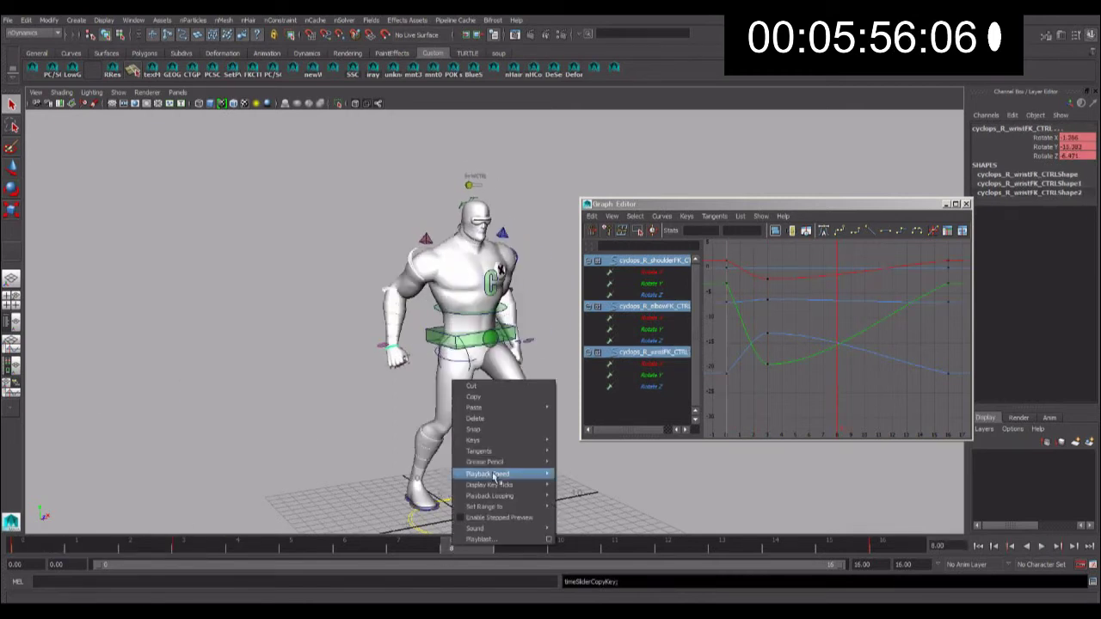
{"action": "left_click", "coordinate": [571, 416]}
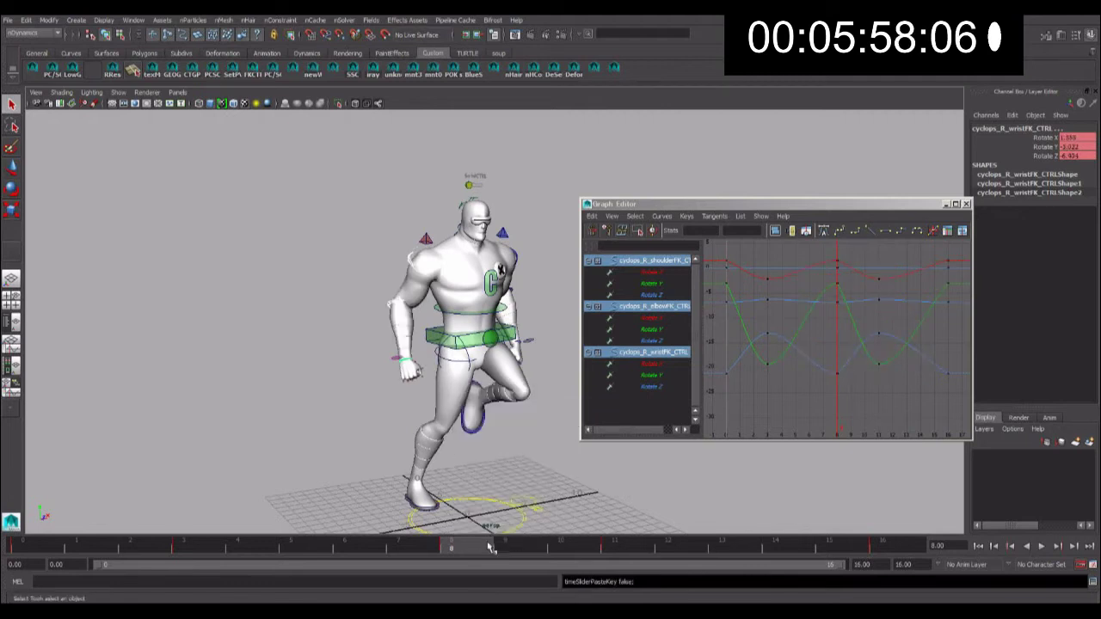
{"action": "key", "text": "alt+v"}
- Delete the existing keys in frames 8 to 11
{"action": "left_click_drag", "start_coordinate": [443, 548], "coordinate": [602, 563], "text": "shift"}
{"action": "right_click", "coordinate": [602, 550]}
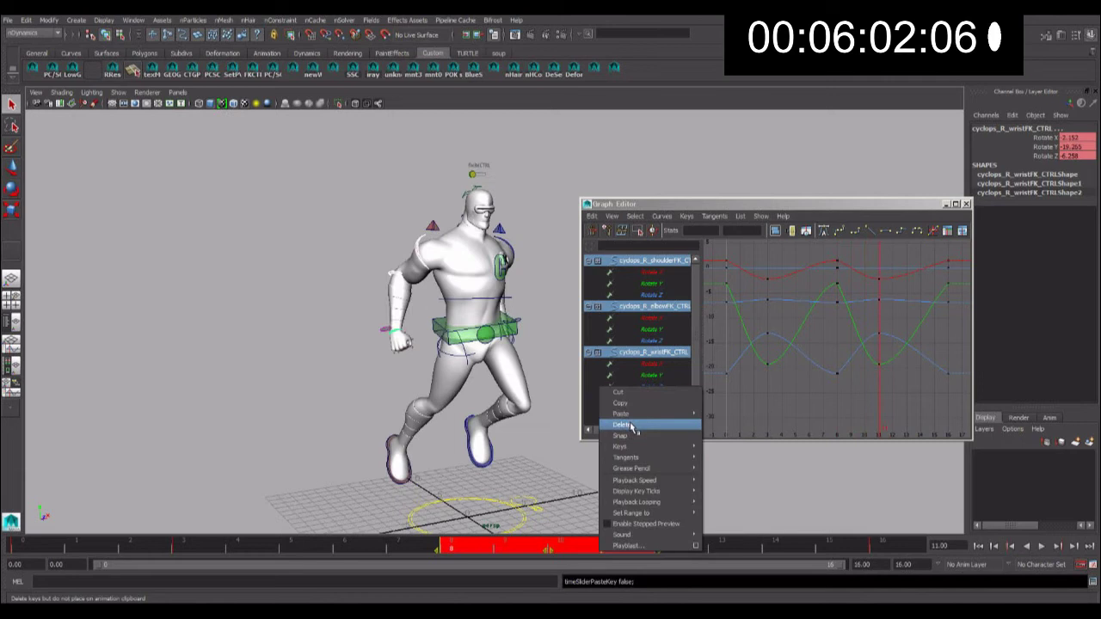
{"action": "left_click", "coordinate": [632, 427]}
{"action": "left_click", "coordinate": [505, 257]}
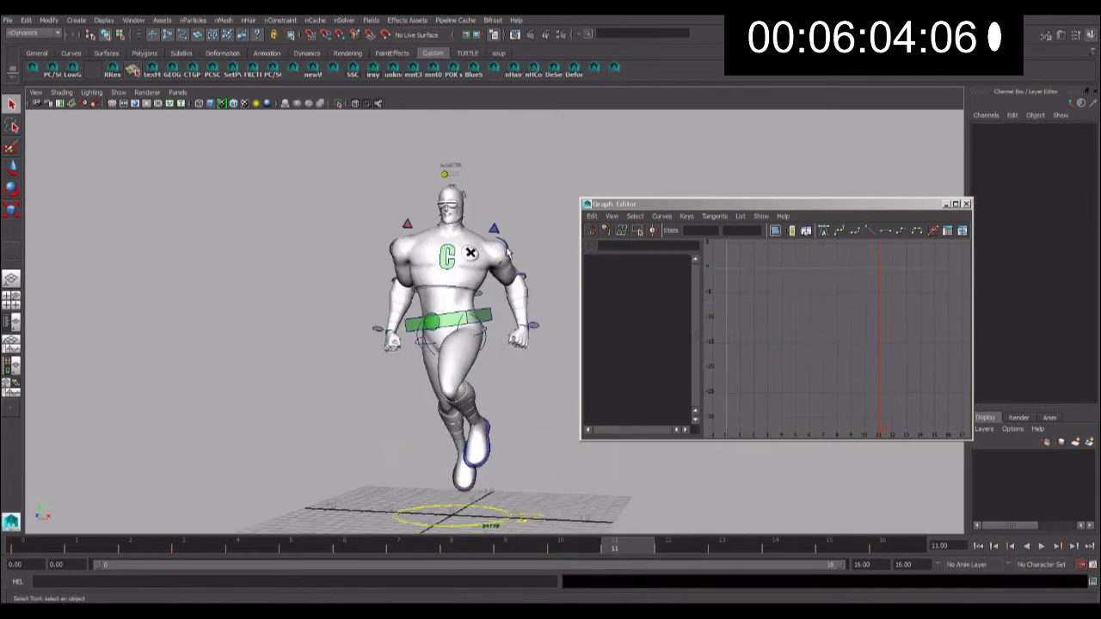
- Copy the left shoulder, elbow and wrist keys from frames 0 to 3
{"action": "left_click", "coordinate": [524, 276], "text": "shift"}
{"action": "left_click", "coordinate": [522, 330], "text": "shift"}
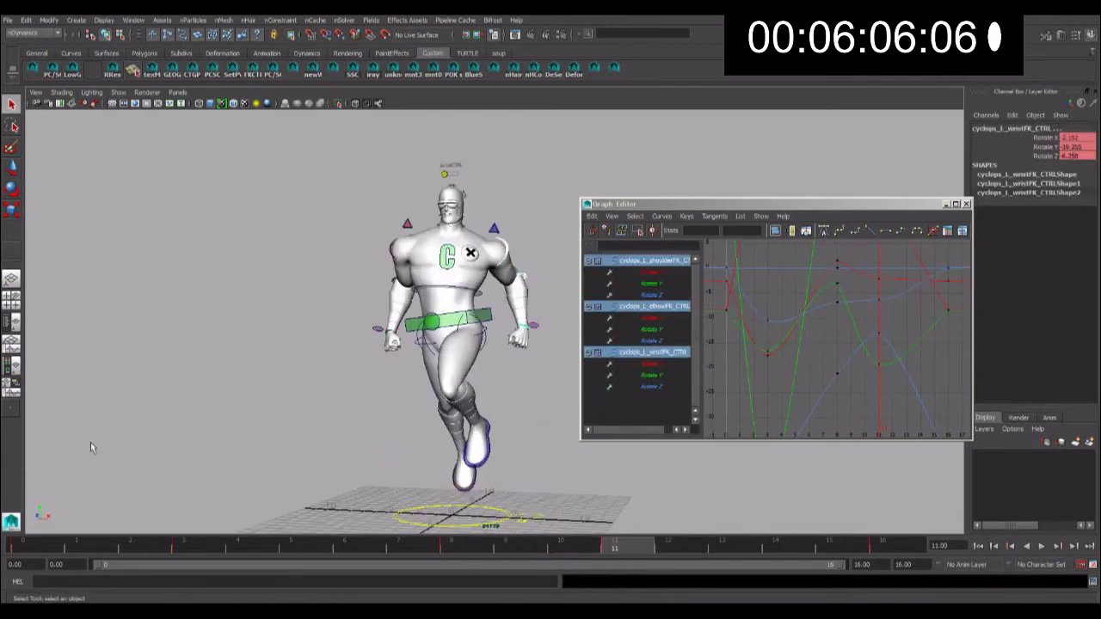
{"action": "left_click_drag", "start_coordinate": [191, 557], "coordinate": [26, 551], "text": "shift"}
{"action": "right_click", "coordinate": [60, 547]}
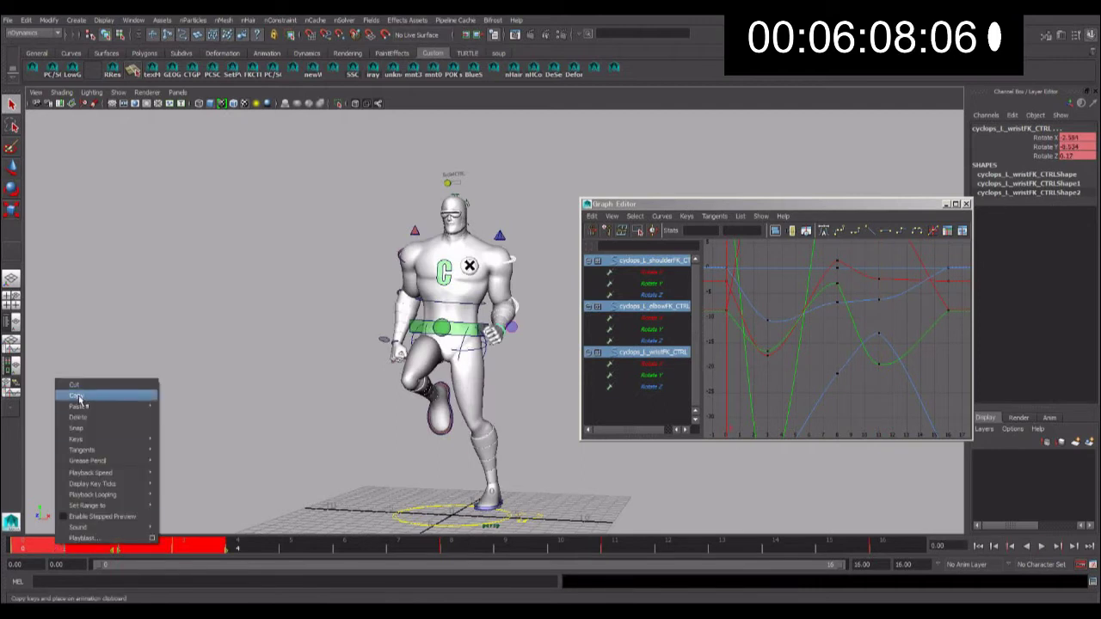
{"action": "left_click", "coordinate": [91, 395]}
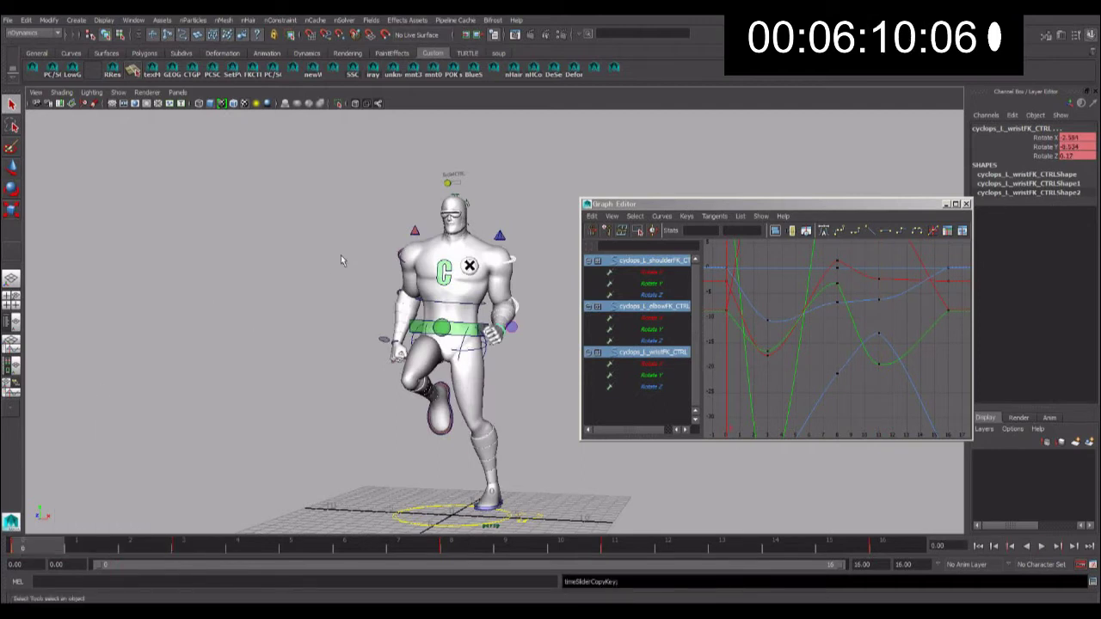
- Paste the copied arm keys onto the right shoulder, elbow and wrist at frame 8, then review playback
{"action": "left_click", "coordinate": [405, 269]}
{"action": "left_click", "coordinate": [404, 324], "text": "shift"}
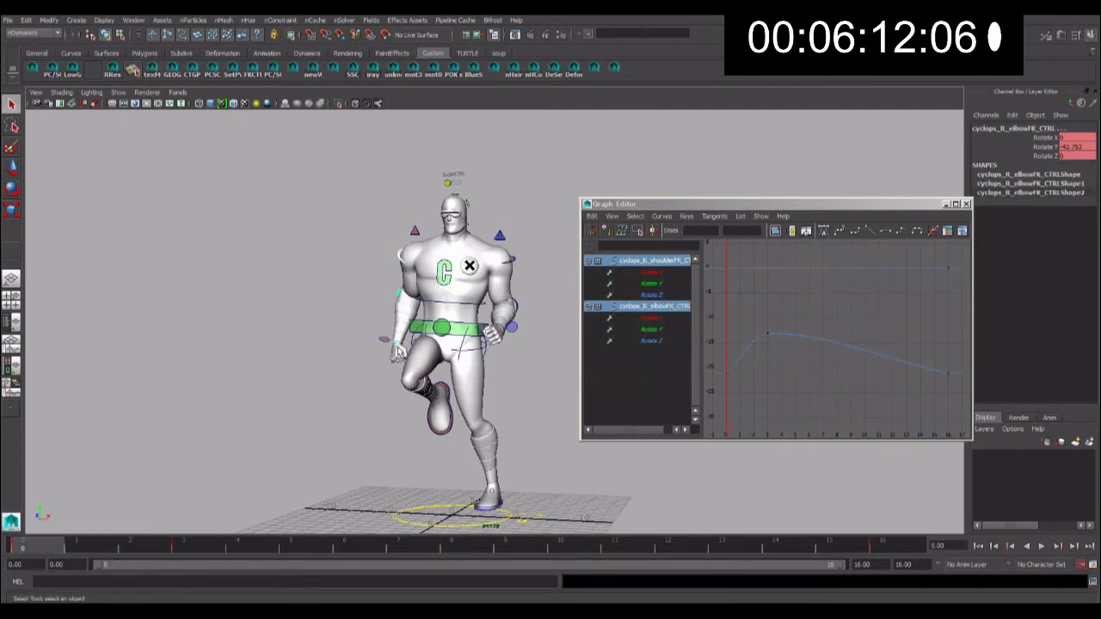
{"action": "left_click", "coordinate": [399, 349], "text": "shift"}
{"action": "left_click", "coordinate": [483, 538]}
{"action": "right_click", "coordinate": [481, 539]}
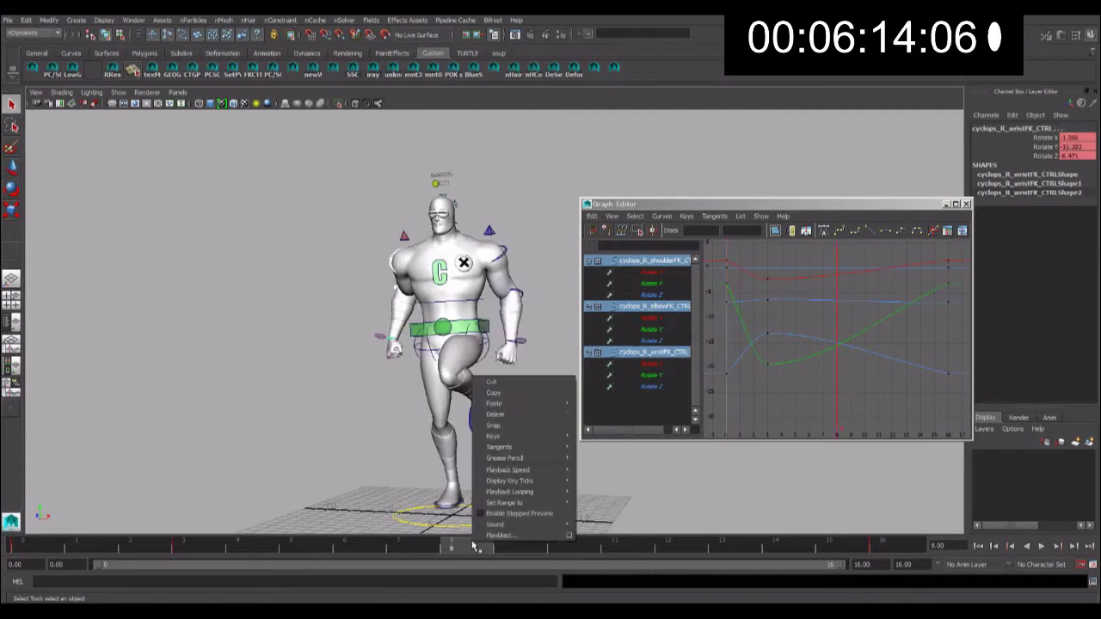
{"action": "left_click", "coordinate": [602, 410]}
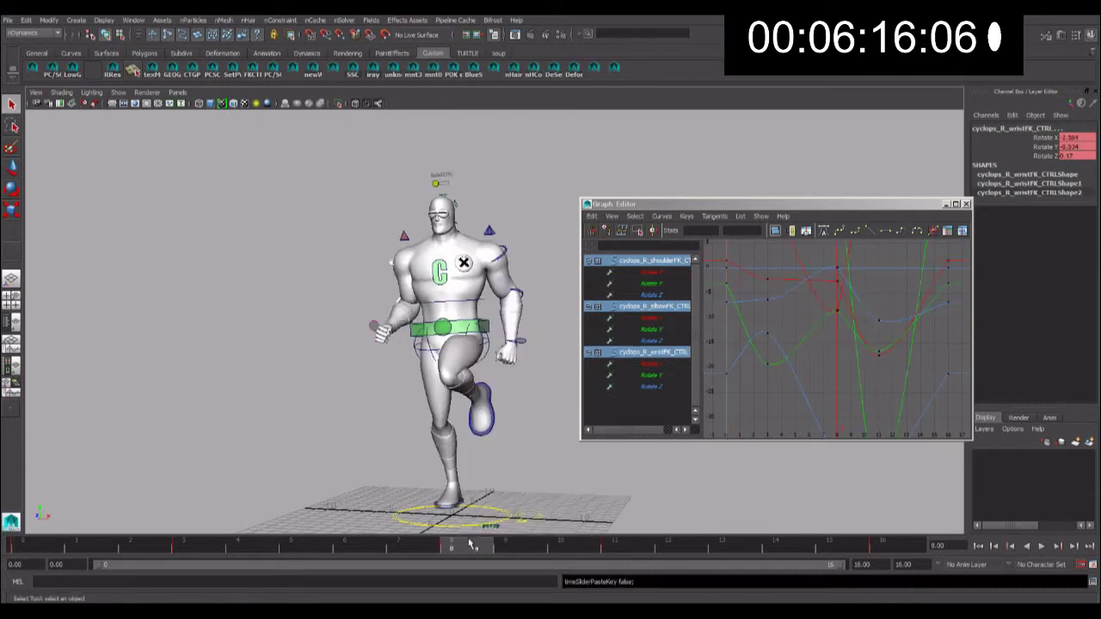
{"action": "key", "text": "alt+v"}
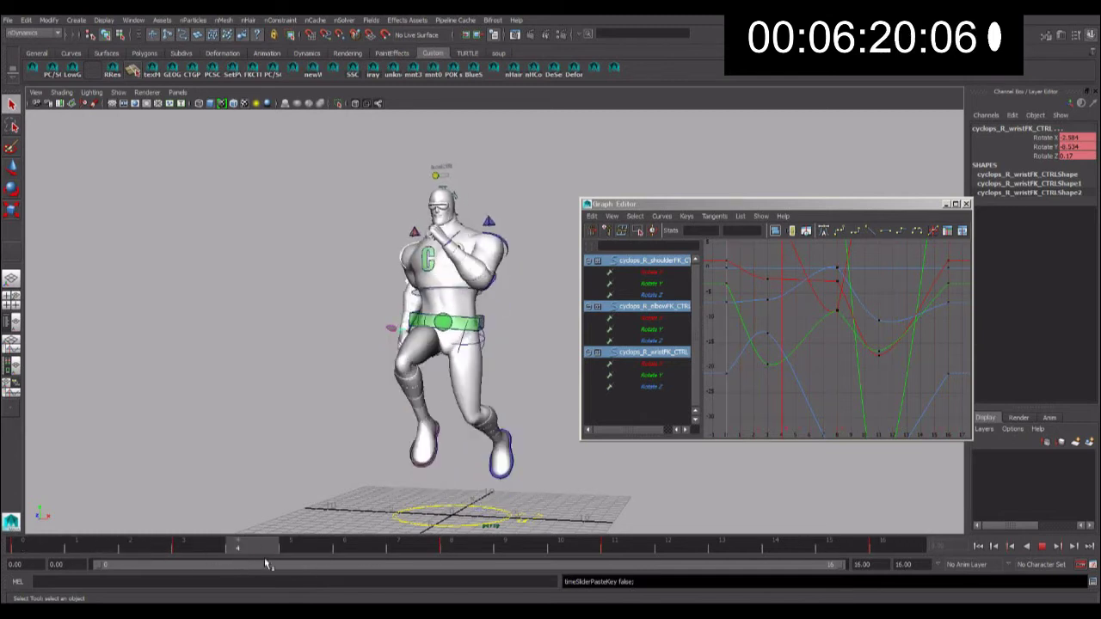
{"action": "key", "text": "alt+v"}
{"action": "left_click_drag", "start_coordinate": [381, 418], "coordinate": [463, 516], "text": "alt"}
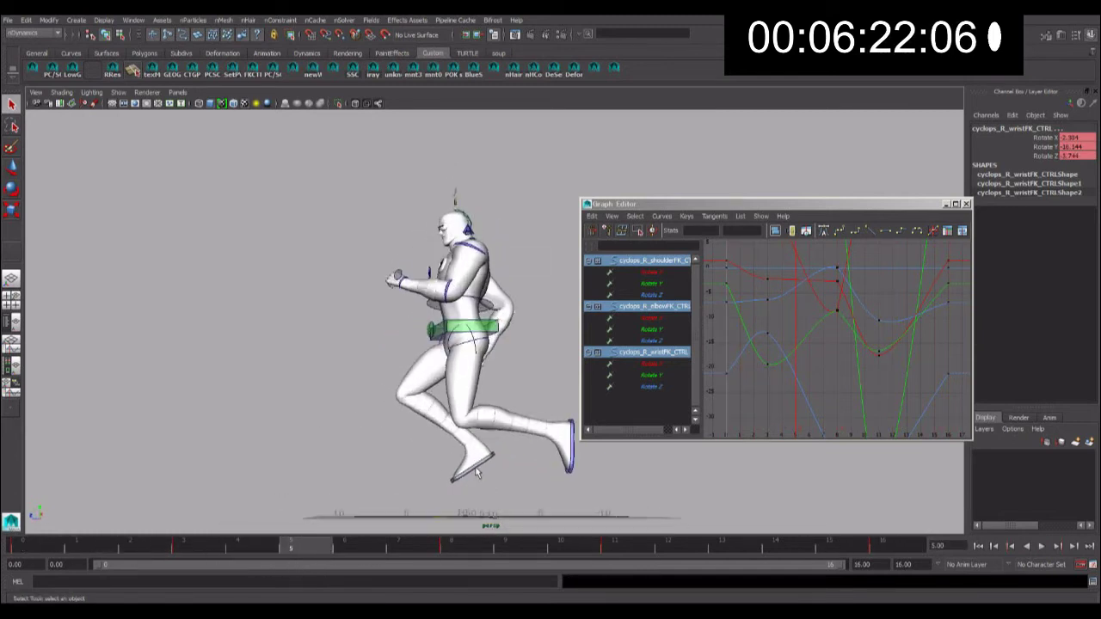
- Lower the right foot control onto the ground and rotate it flat
{"action": "left_click", "coordinate": [478, 471]}
{"action": "key", "text": "w"}
{"action": "mouse_move", "coordinate": [447, 456]}
{"action": "left_mouse_down", "text": "alt"}
{"action": "mouse_move", "coordinate": [417, 436]}
{"action": "mouse_move", "coordinate": [340, 422]}
{"action": "left_mouse_up", "text": "alt"}
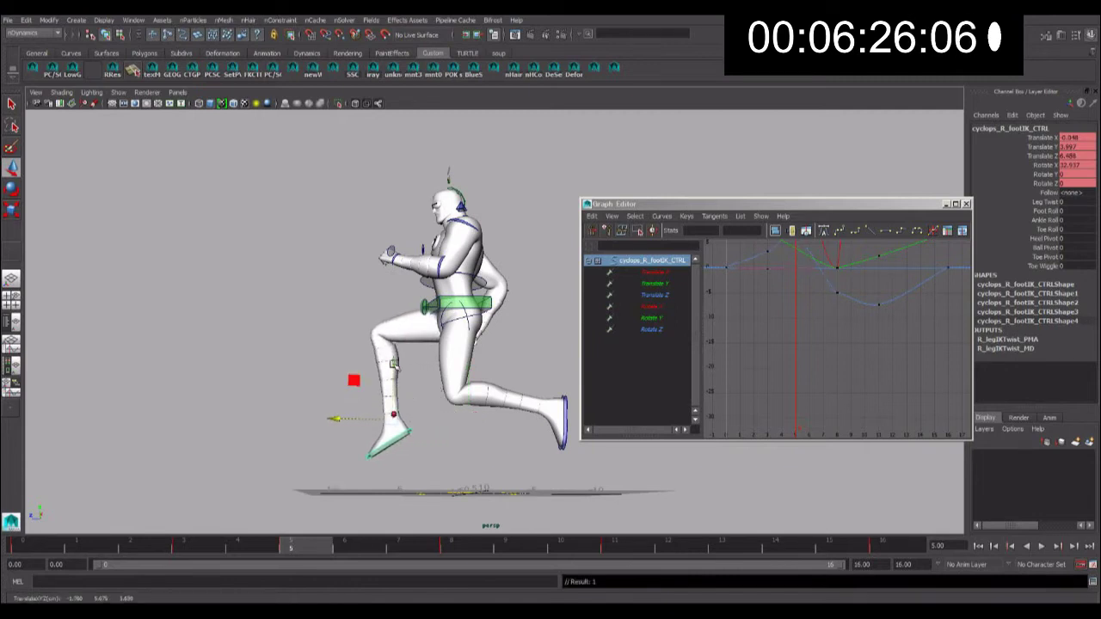
{"action": "left_click_drag", "start_coordinate": [392, 364], "coordinate": [413, 439]}
{"action": "key", "text": "e"}
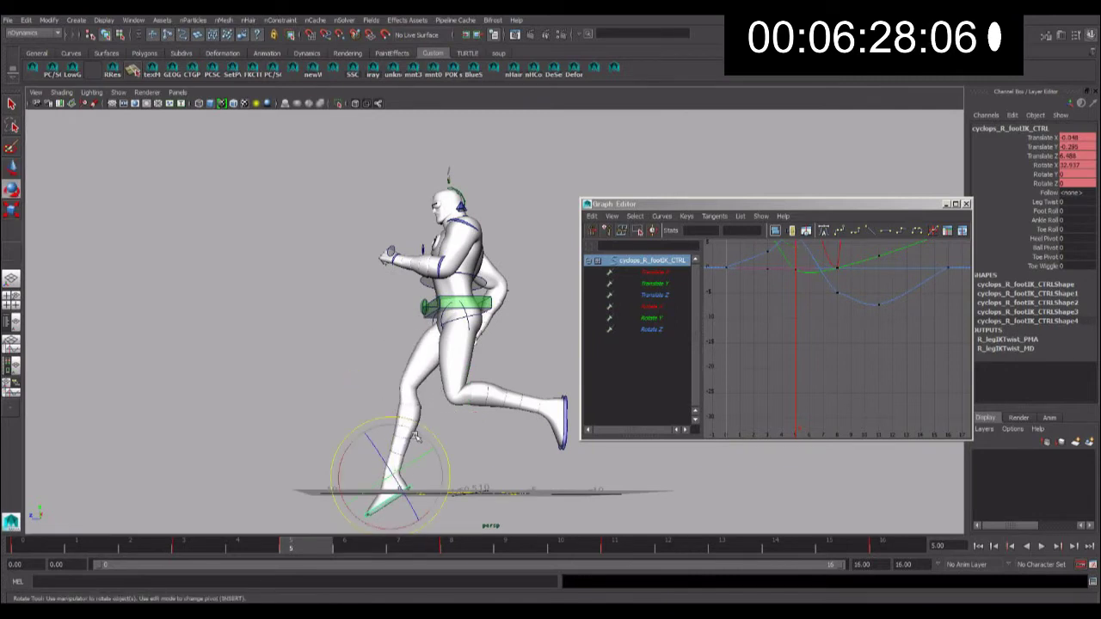
{"action": "left_click_drag", "start_coordinate": [351, 459], "coordinate": [376, 432]}
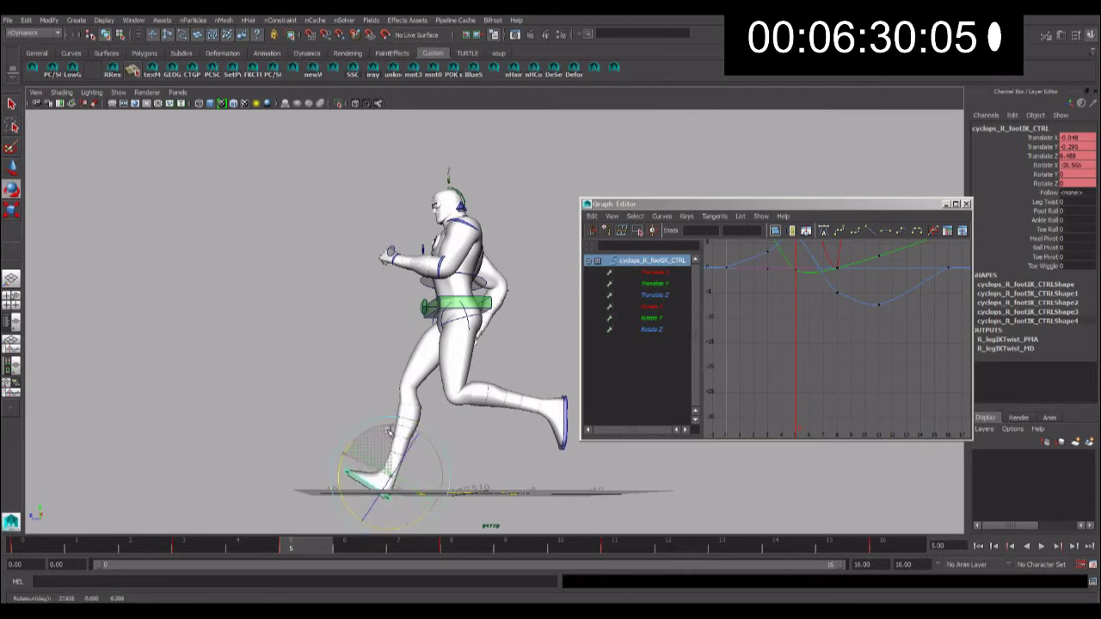
{"action": "key", "text": "w"}
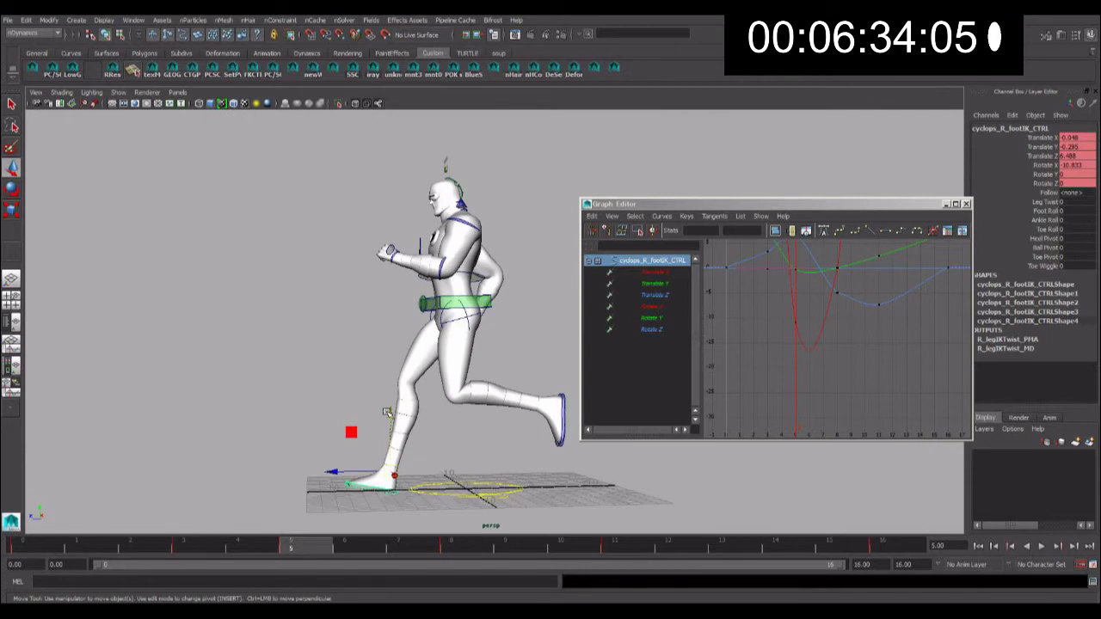
{"action": "left_click_drag", "start_coordinate": [387, 413], "coordinate": [370, 464], "text": "alt"}
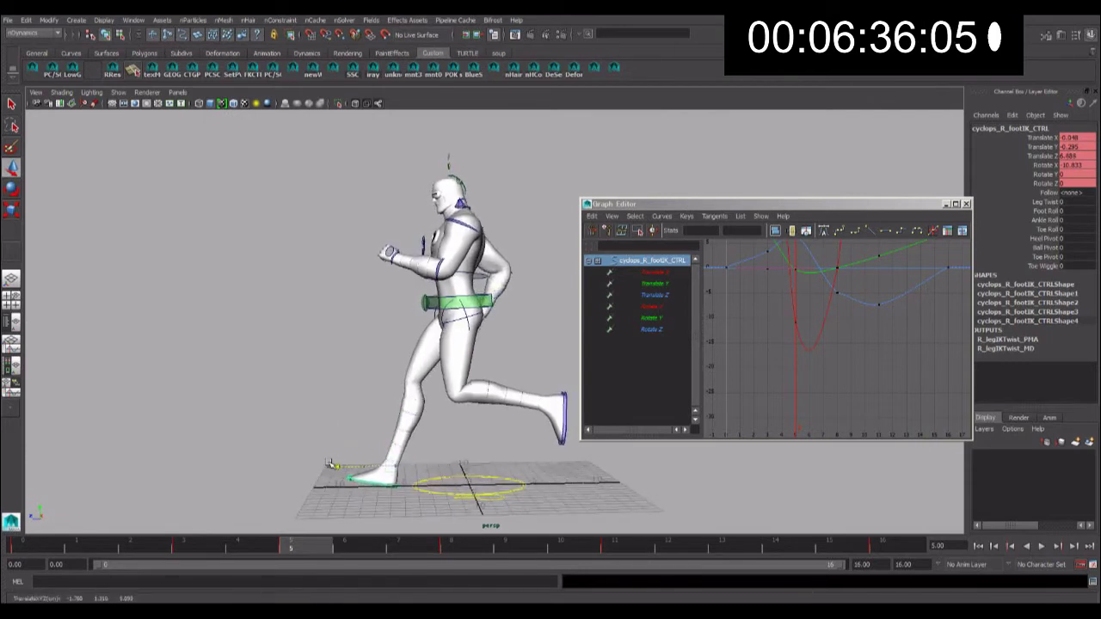
{"action": "key", "text": "e"}
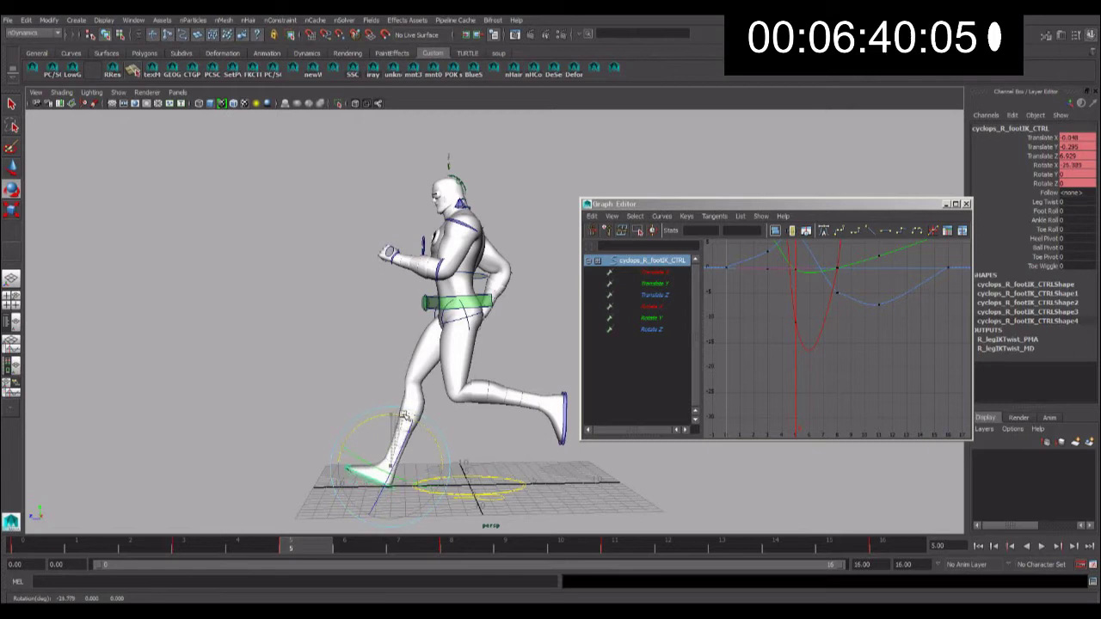
- Push the left foot control forward, raise it, and tilt it up behind the body
{"action": "left_click", "coordinate": [564, 411]}
{"action": "key", "text": "w"}
{"action": "left_click_drag", "start_coordinate": [563, 411], "coordinate": [383, 432], "text": "alt"}
{"action": "middle_click_drag", "start_coordinate": [387, 416], "coordinate": [415, 414]}
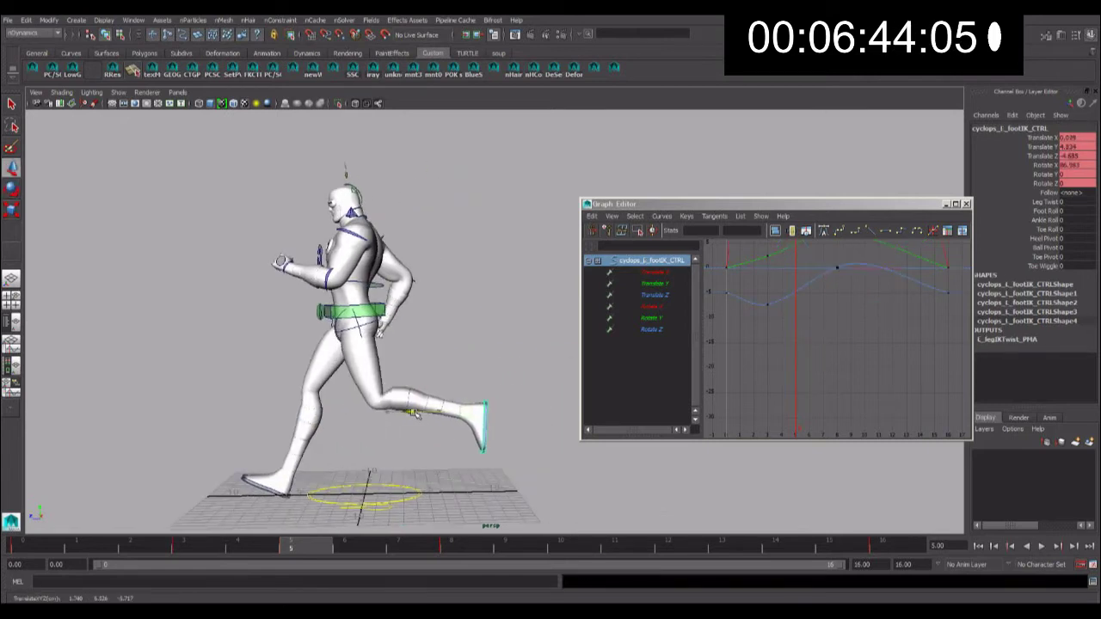
{"action": "key", "text": "q"}
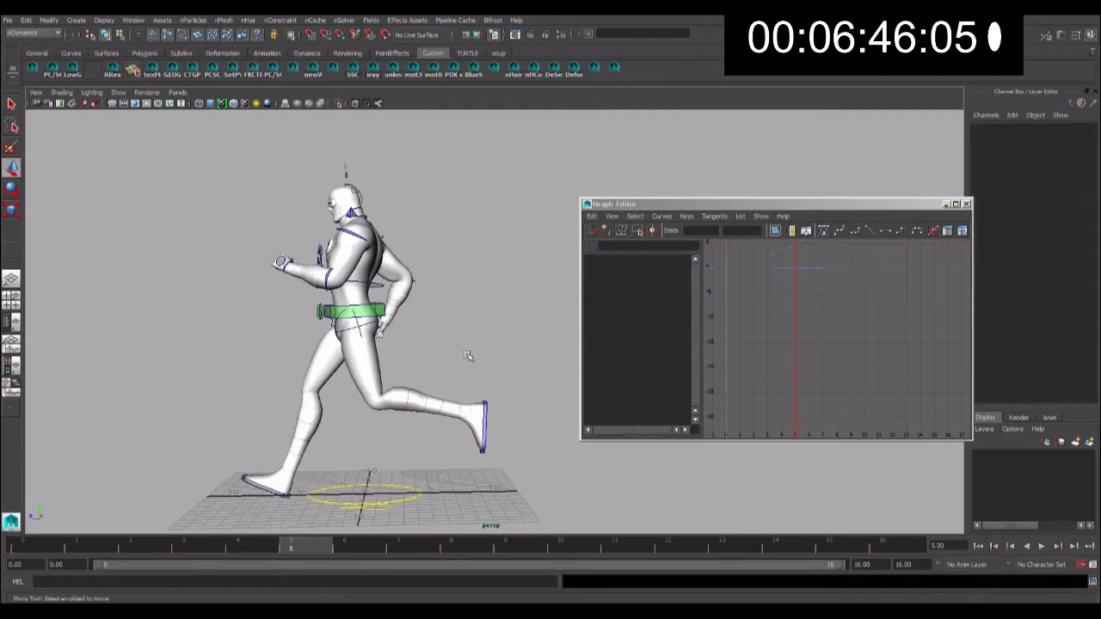
{"action": "mouse_move", "coordinate": [466, 354]}
{"action": "middle_mouse_down"}
{"action": "mouse_move", "coordinate": [413, 381]}
{"action": "mouse_move", "coordinate": [430, 365]}
{"action": "middle_mouse_up"}
{"action": "key", "text": "w"}
{"action": "key", "text": "e"}
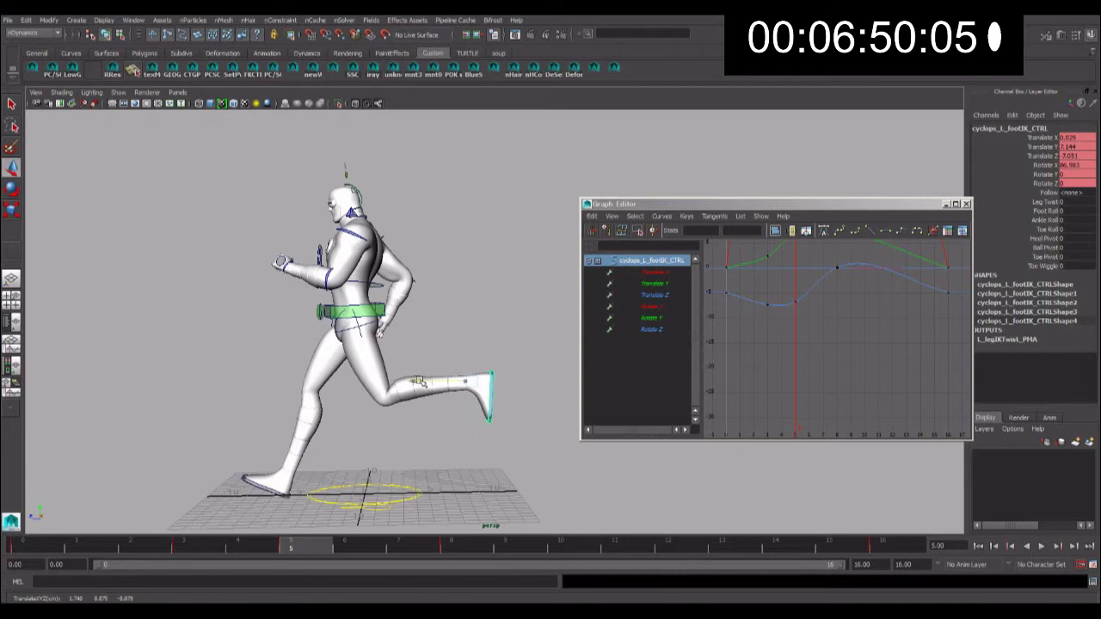
{"action": "left_click_drag", "start_coordinate": [453, 336], "coordinate": [421, 346]}
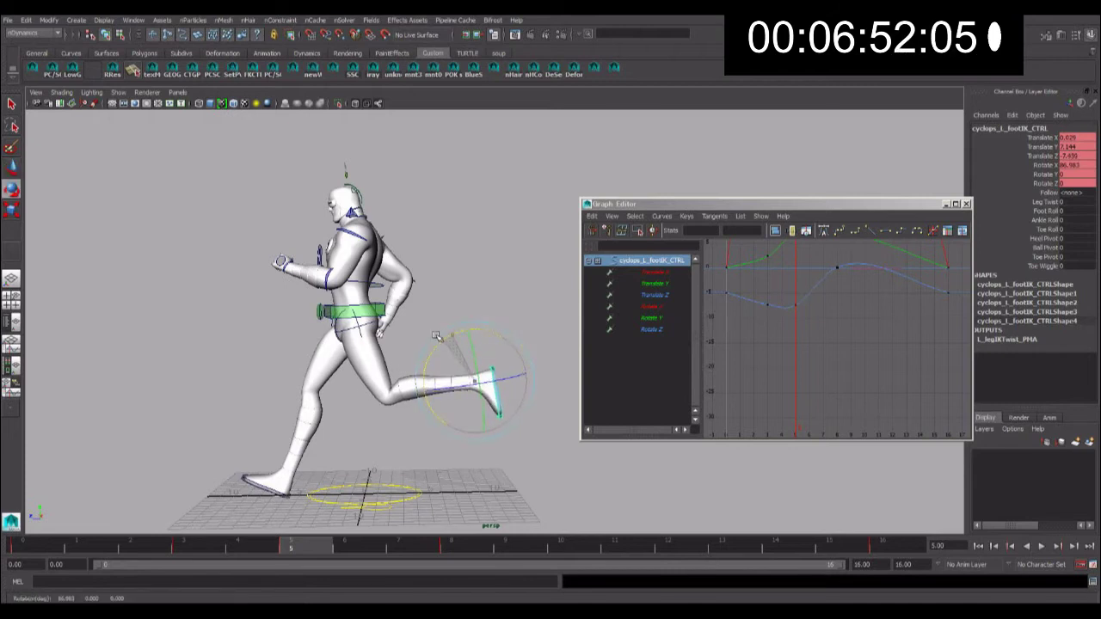
- At frame 6, set the right foot's Rotate X to 0 and replay the animation
{"action": "key", "text": "alt+v"}
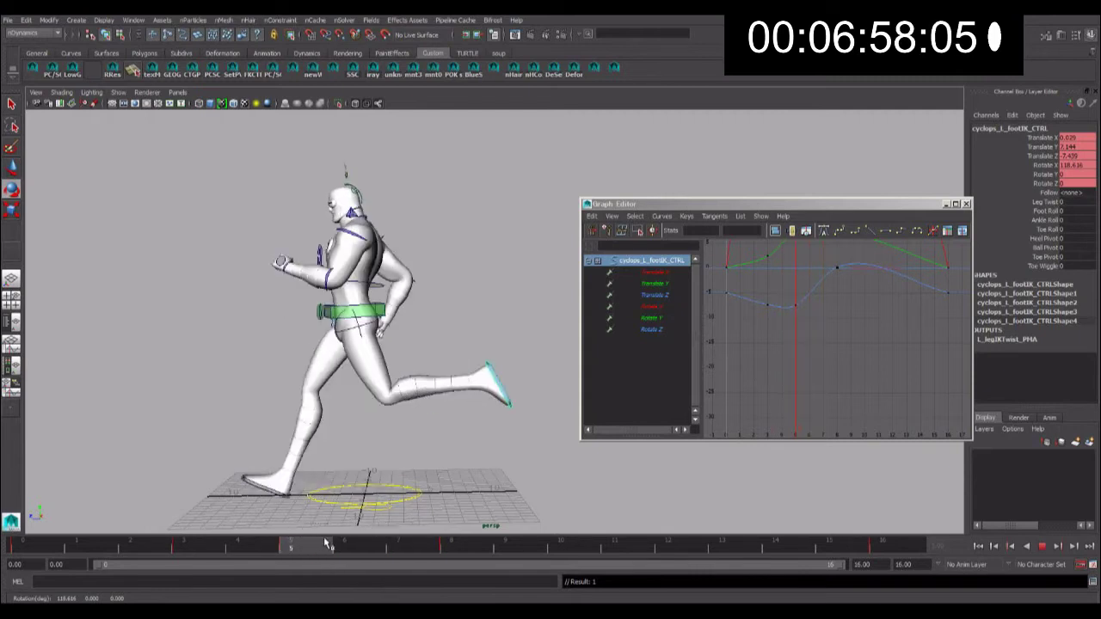
{"action": "key", "text": "alt+v"}
{"action": "left_click", "coordinate": [303, 490]}
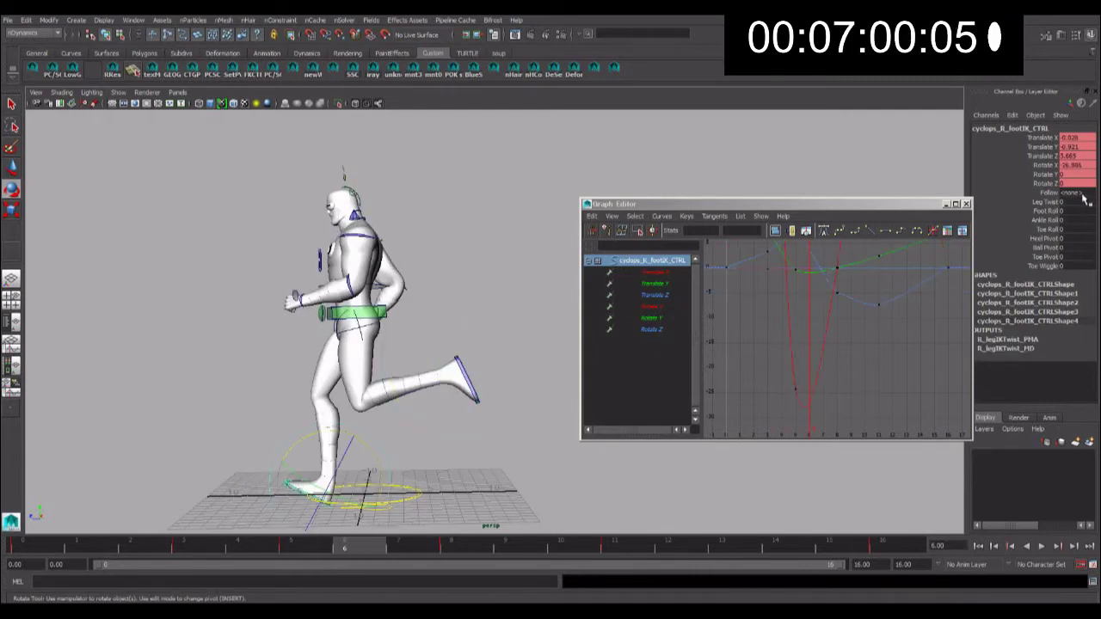
{"action": "type", "text": "0"}
{"action": "key", "text": "Return"}
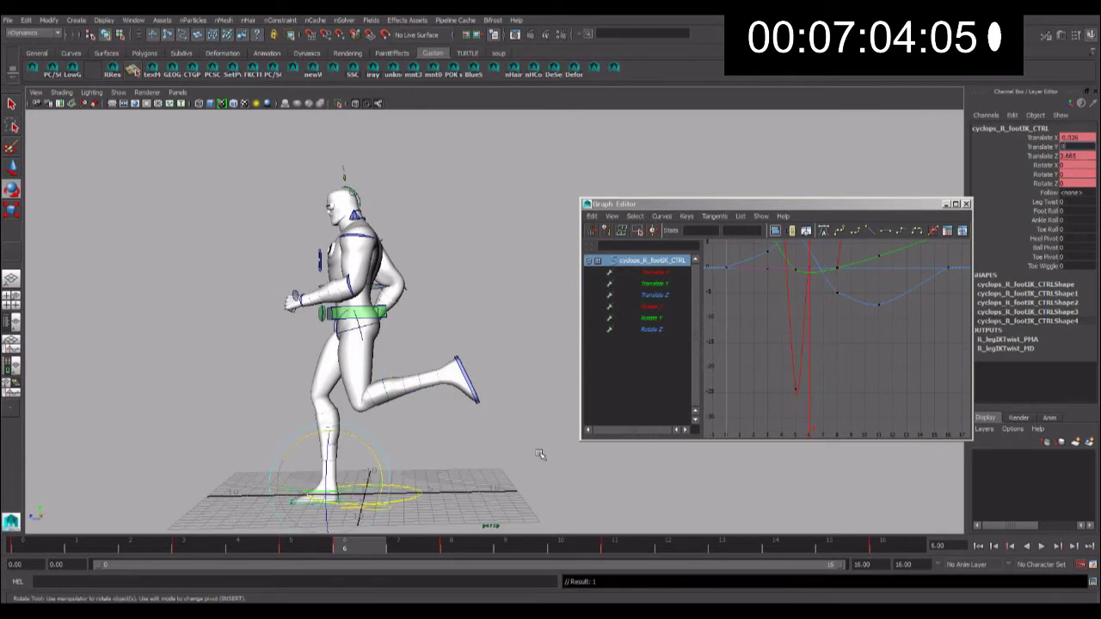
{"action": "key", "text": "Return"}
{"action": "key", "text": "alt+v"}
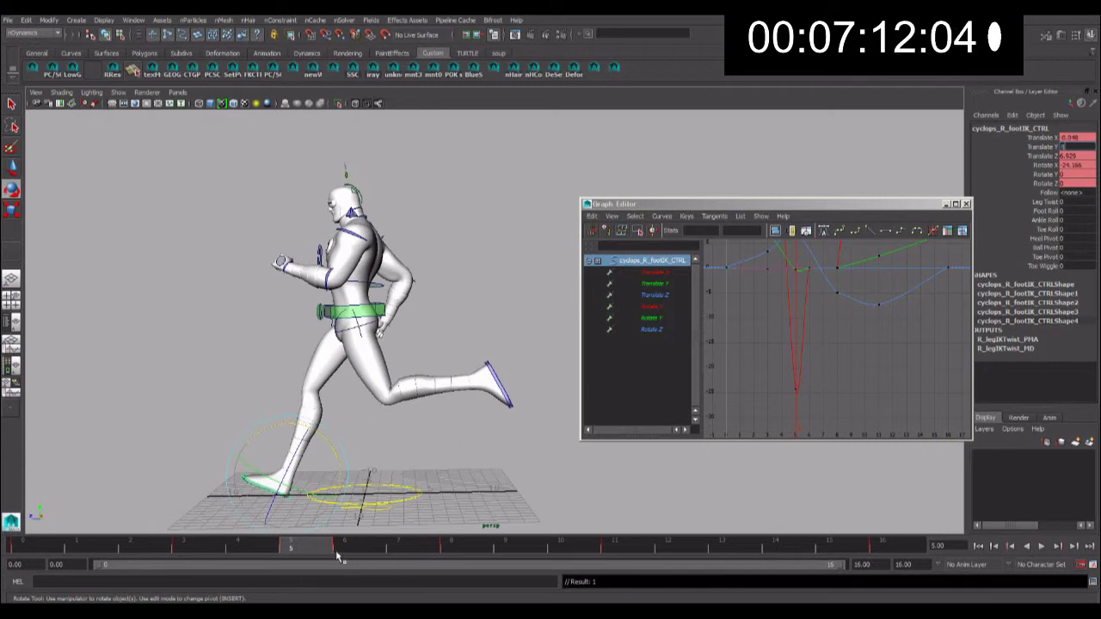
- Copy the right foot control's keys, settling on the frame 0 to 8 range
{"action": "left_click_drag", "start_coordinate": [338, 558], "coordinate": [446, 564], "text": "shift"}
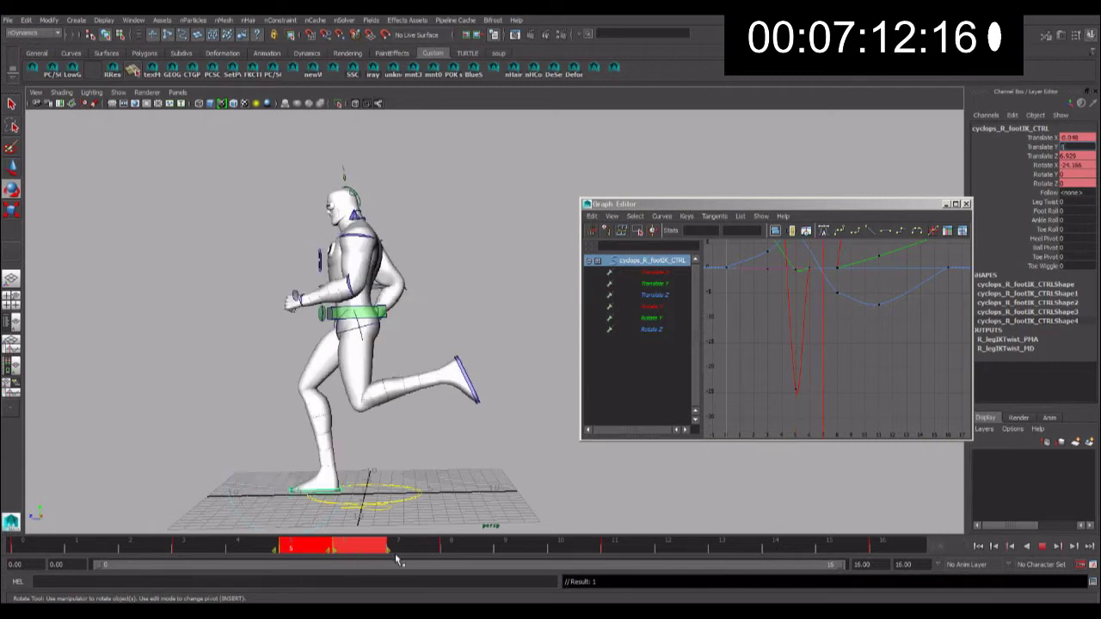
{"action": "right_click", "coordinate": [439, 559]}
{"action": "left_click", "coordinate": [446, 402]}
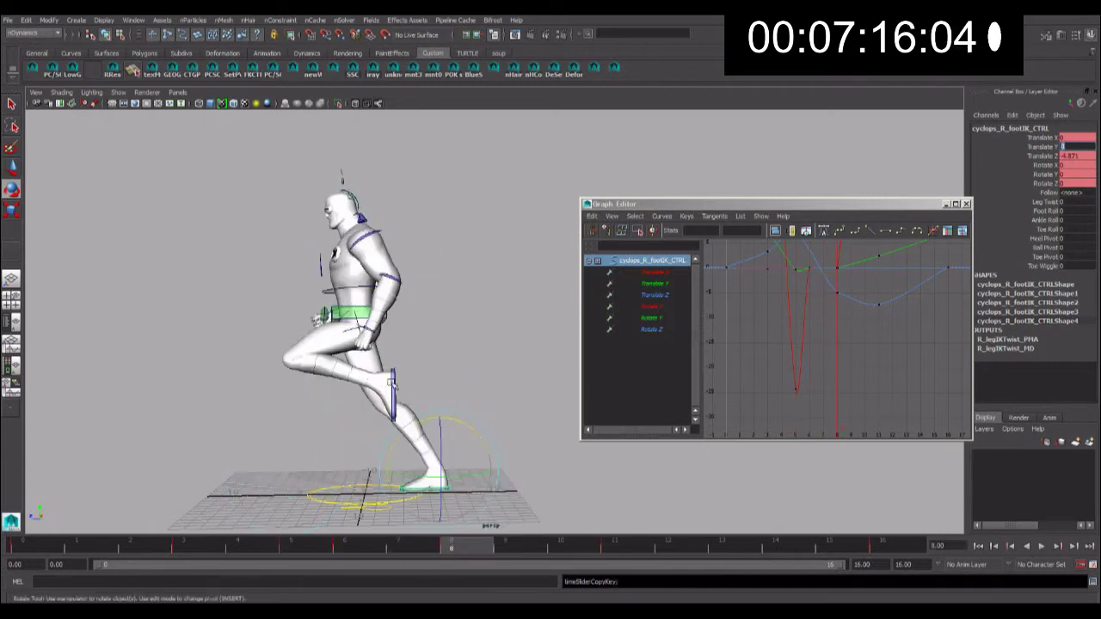
{"action": "left_click", "coordinate": [392, 391]}
{"action": "key", "text": "alt+v"}
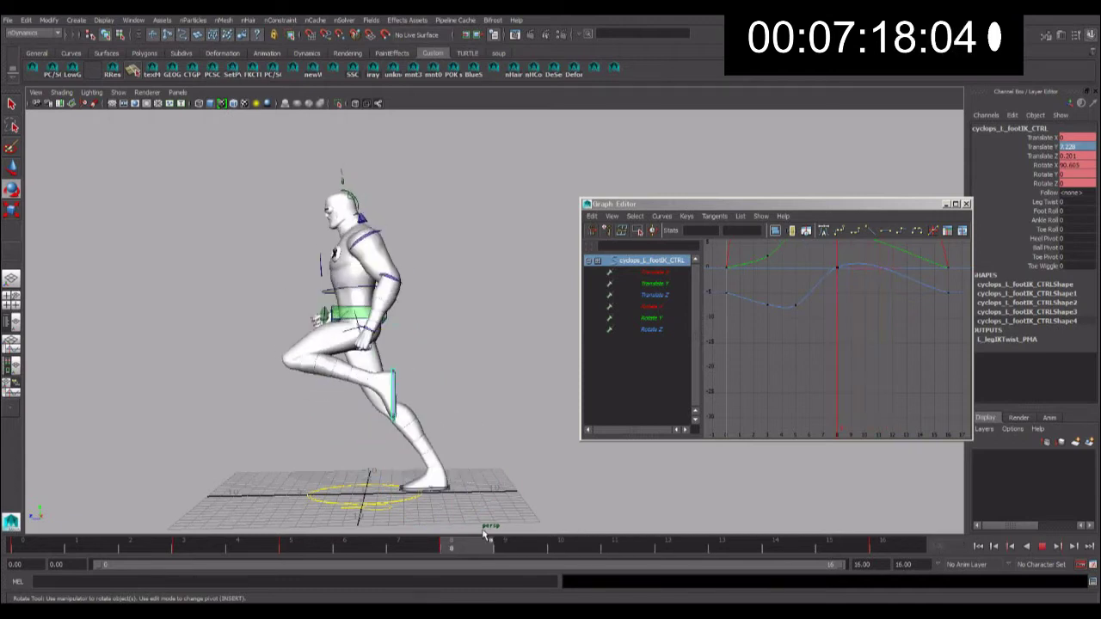
{"action": "left_click", "coordinate": [446, 492]}
{"action": "left_click_drag", "start_coordinate": [480, 555], "coordinate": [17, 551], "text": "shift"}
{"action": "right_click", "coordinate": [79, 550]}
{"action": "mouse_move", "coordinate": [102, 442]}
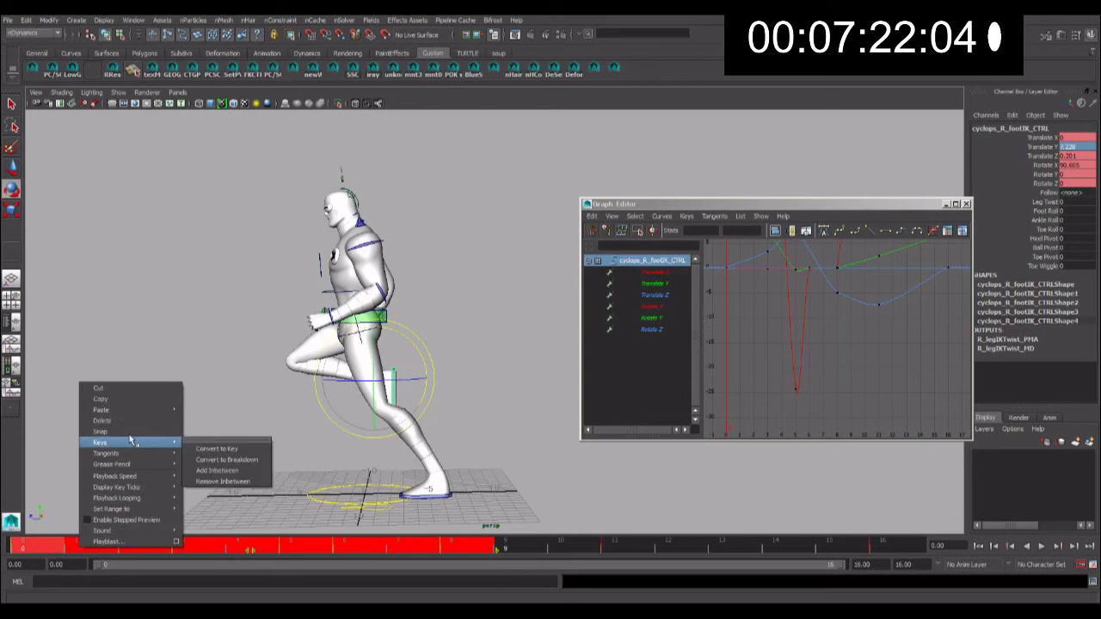
{"action": "left_click", "coordinate": [128, 399]}
- Paste the copied foot keys onto the left foot control at frame 8
{"action": "left_click", "coordinate": [437, 501]}
{"action": "left_click", "coordinate": [436, 500]}
{"action": "left_click", "coordinate": [471, 547]}
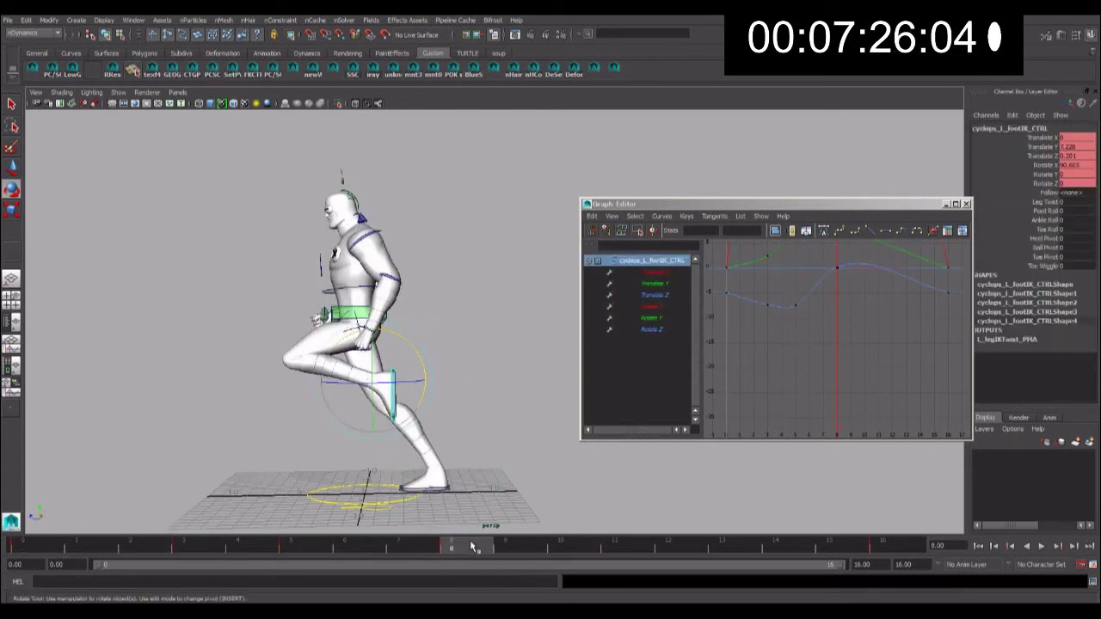
{"action": "right_click", "coordinate": [471, 547]}
{"action": "left_click", "coordinate": [592, 411]}
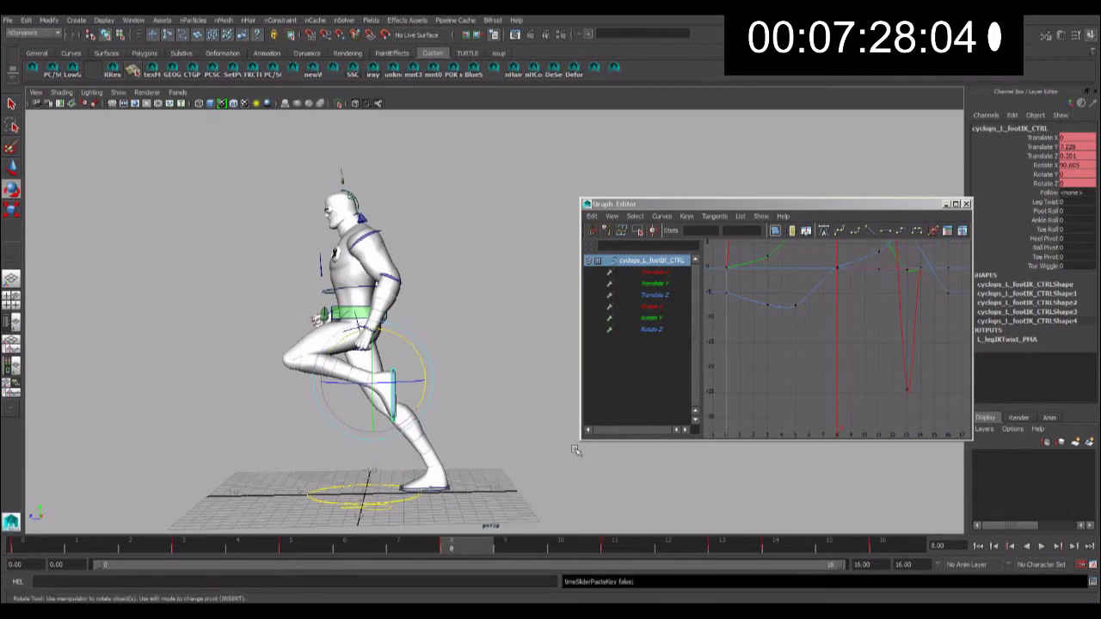
{"action": "key", "text": "alt+v"}
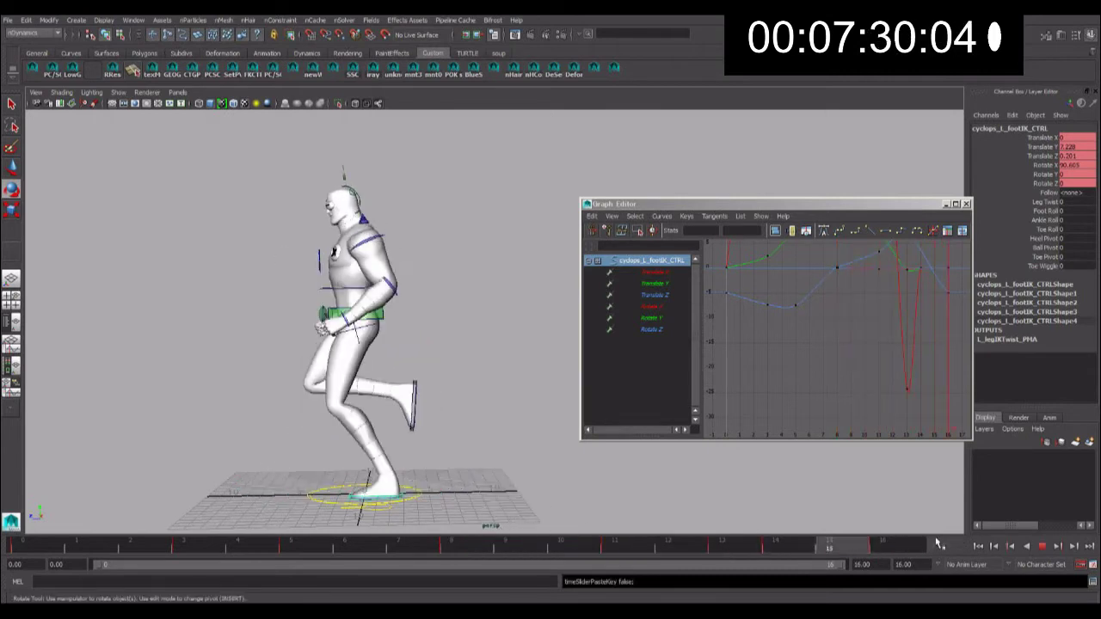
- Select the whole timeline range and open the Playblast options
{"action": "double_click", "coordinate": [703, 548]}
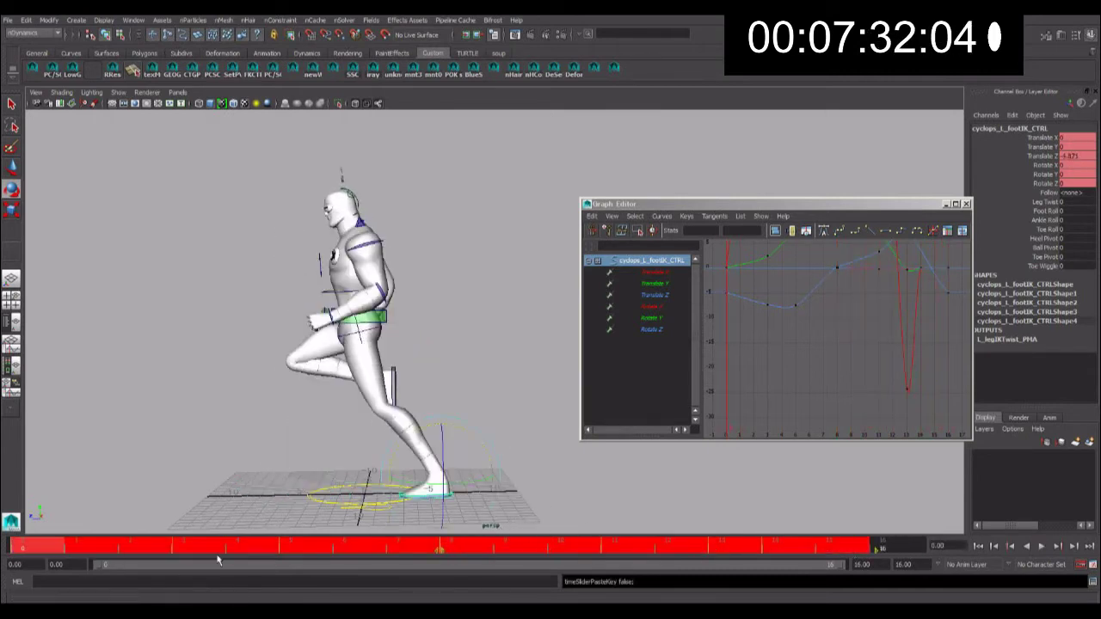
{"action": "right_click", "coordinate": [320, 547]}
{"action": "left_click", "coordinate": [417, 541]}
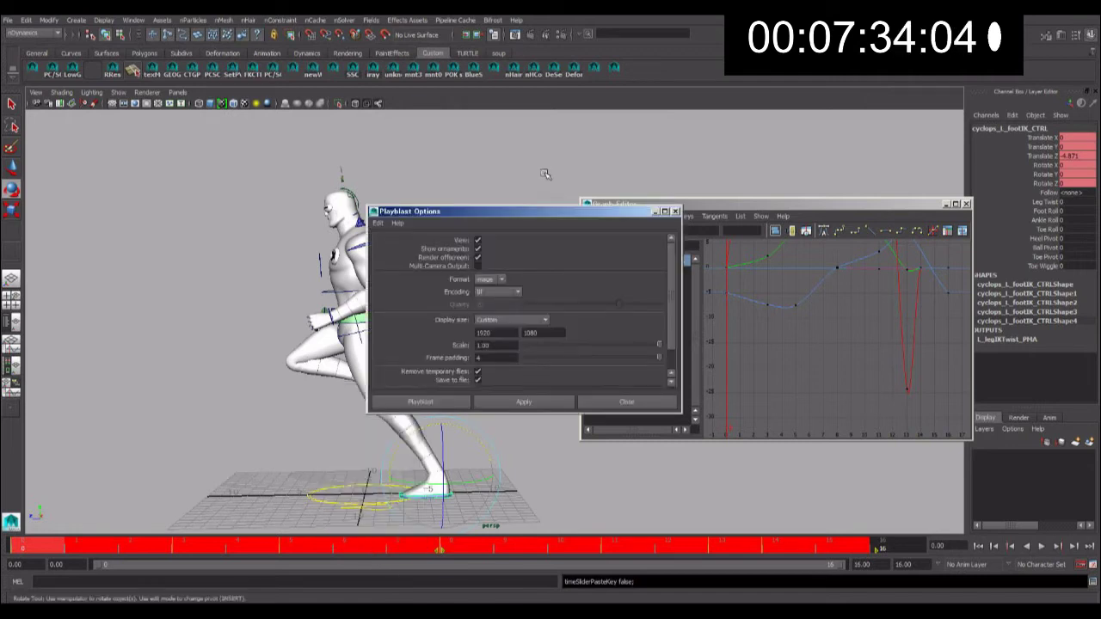
- Render the 1920×1080 playblast, review it in FCheck, close it, and select the head control
{"action": "left_click", "coordinate": [524, 402]}
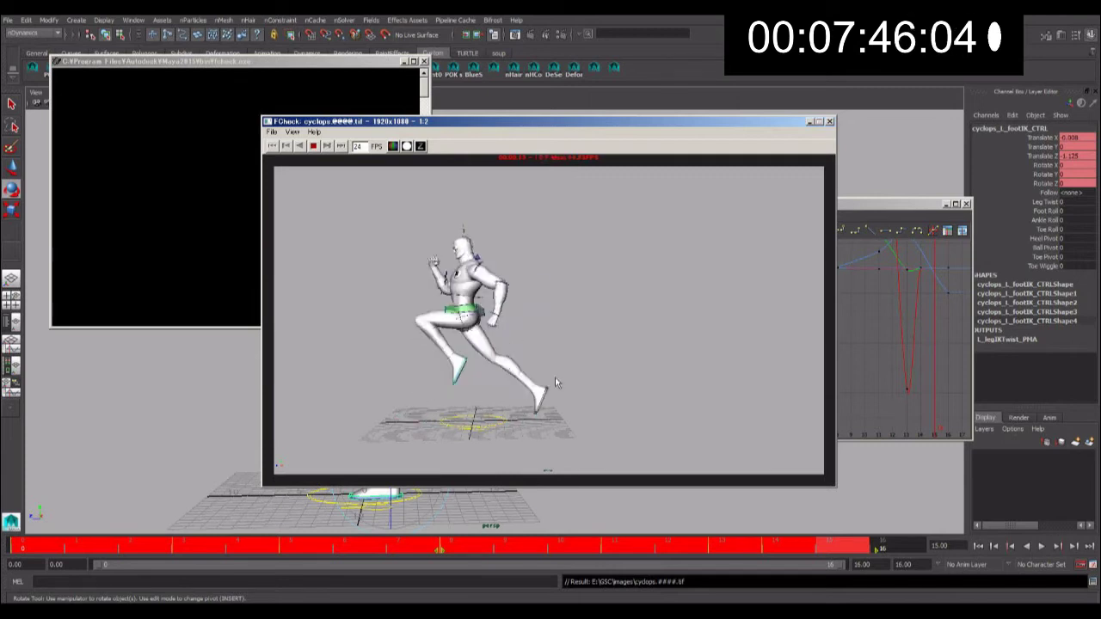
{"action": "left_click", "coordinate": [829, 121]}
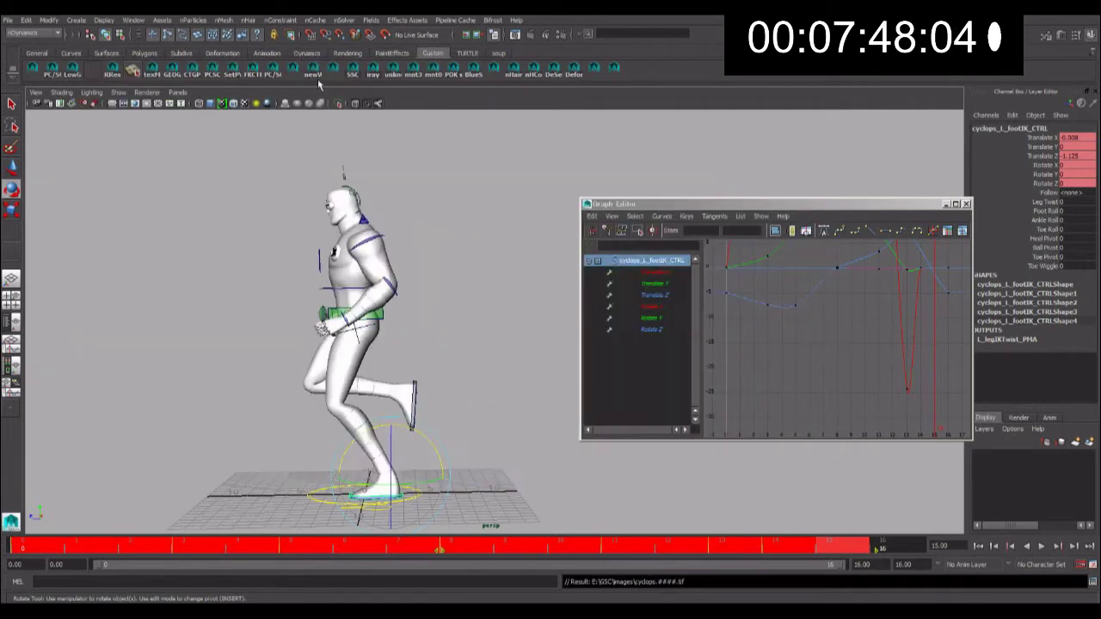
{"action": "left_click", "coordinate": [409, 231]}
{"action": "left_click", "coordinate": [346, 190]}
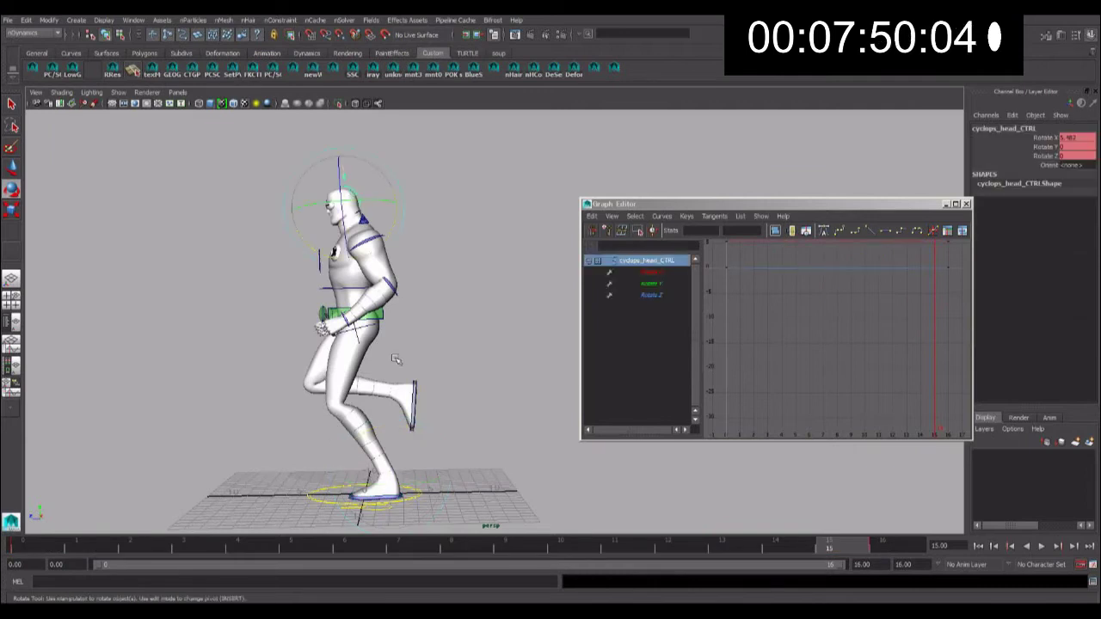
- Rotate the head control downward at frame 5 and replay to check
{"action": "key", "text": "alt+v"}
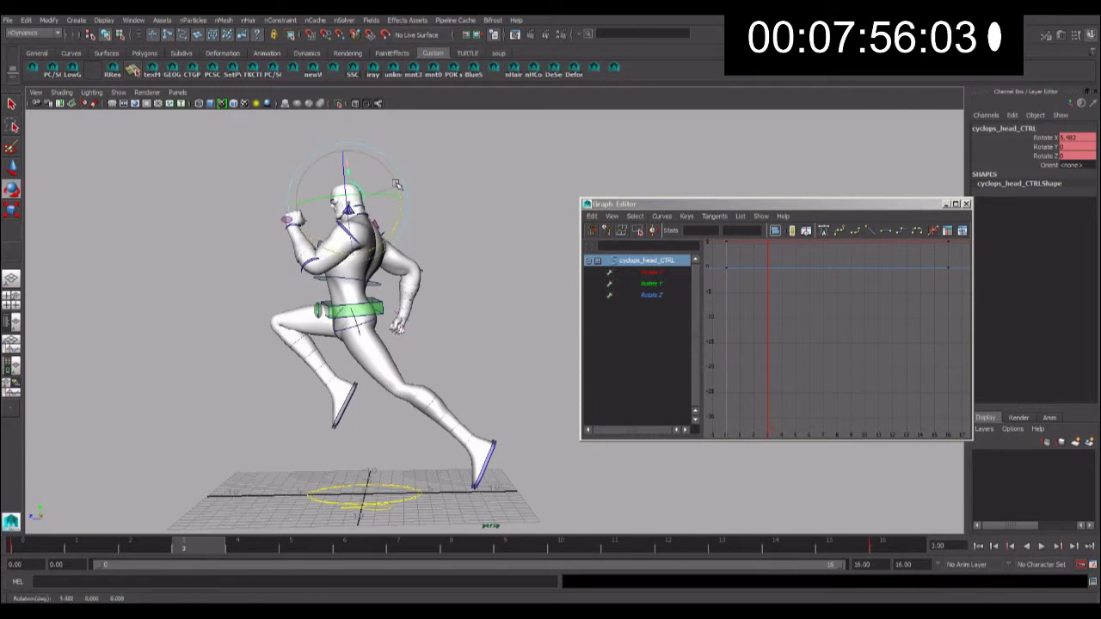
{"action": "left_click", "coordinate": [315, 543]}
{"action": "key", "text": "e"}
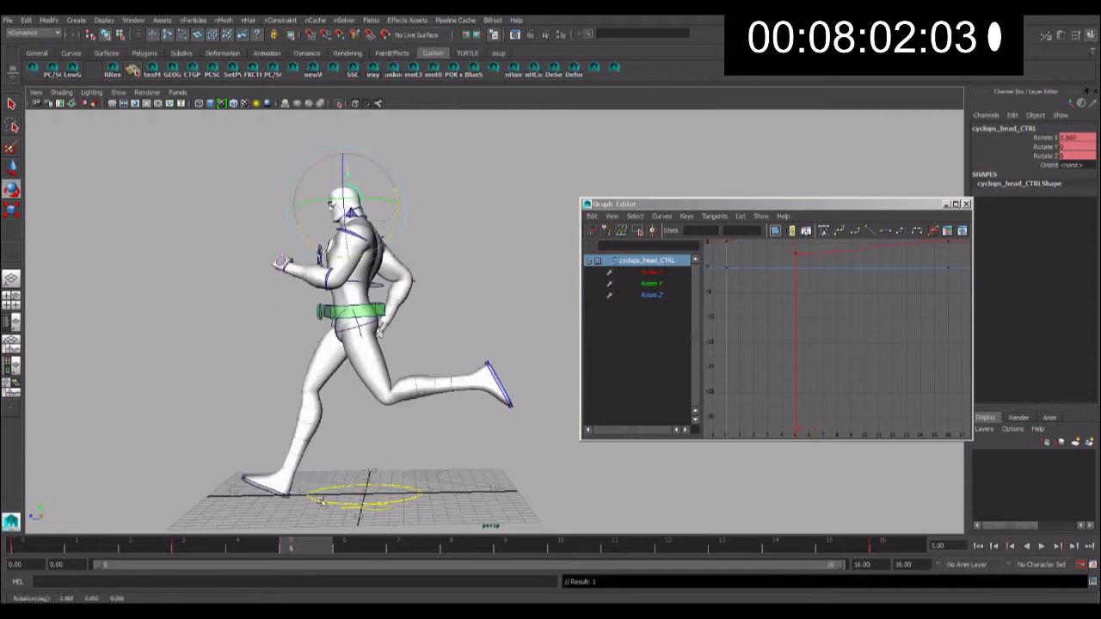
{"action": "key", "text": "alt+v"}
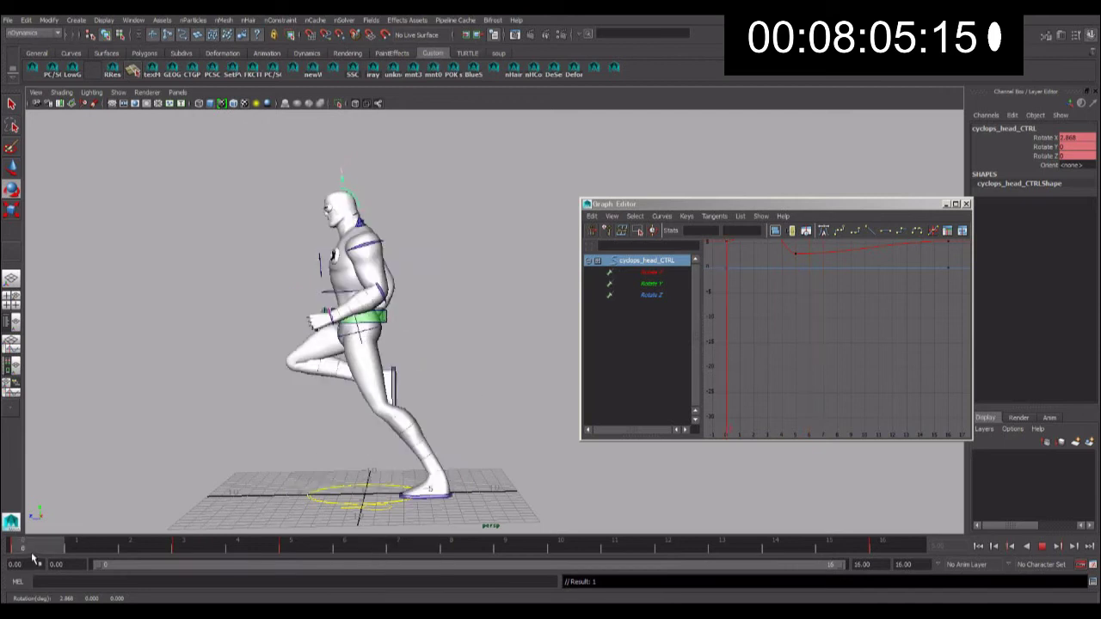
- Copy the head key from frame 0 and paste it at frame 8
{"action": "right_click", "coordinate": [36, 543]}
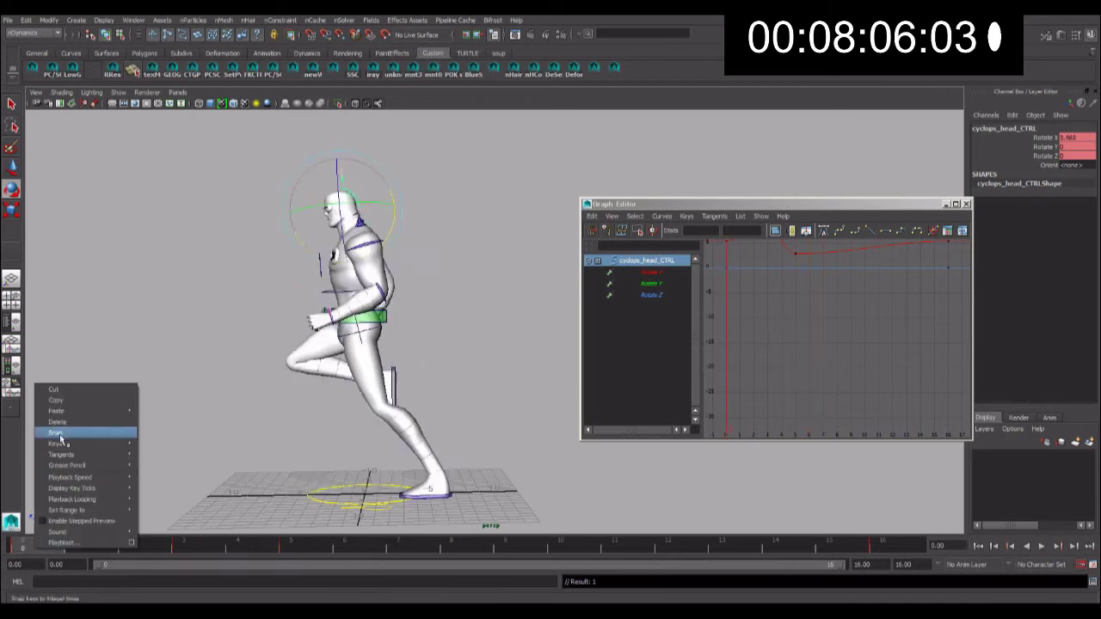
{"action": "left_click", "coordinate": [67, 405]}
{"action": "left_click", "coordinate": [468, 547]}
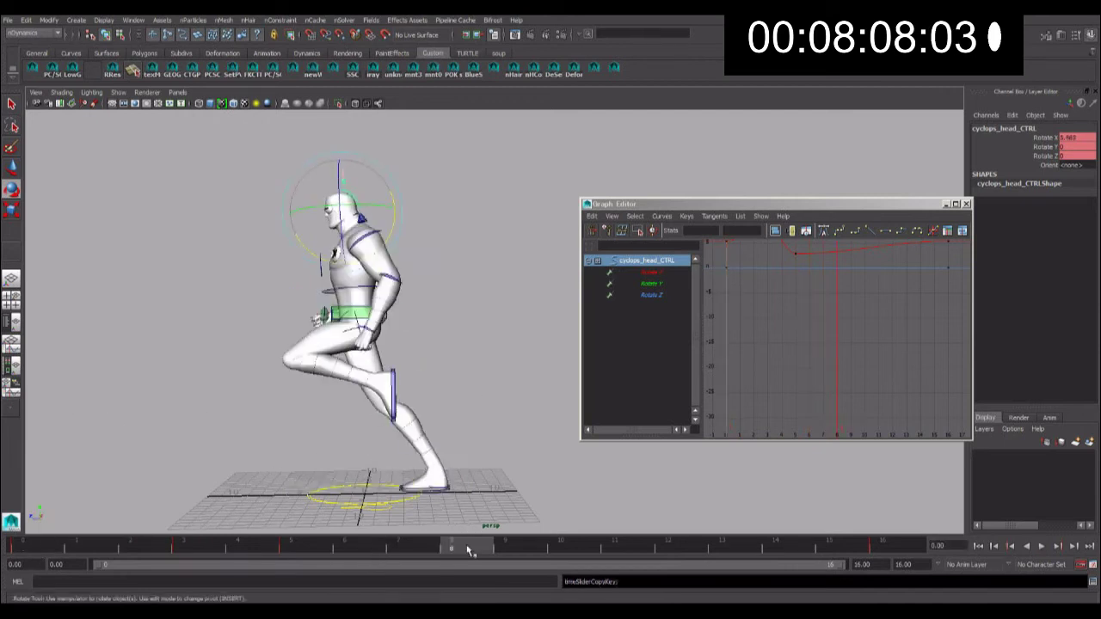
{"action": "right_click", "coordinate": [467, 547]}
{"action": "left_click", "coordinate": [578, 415]}
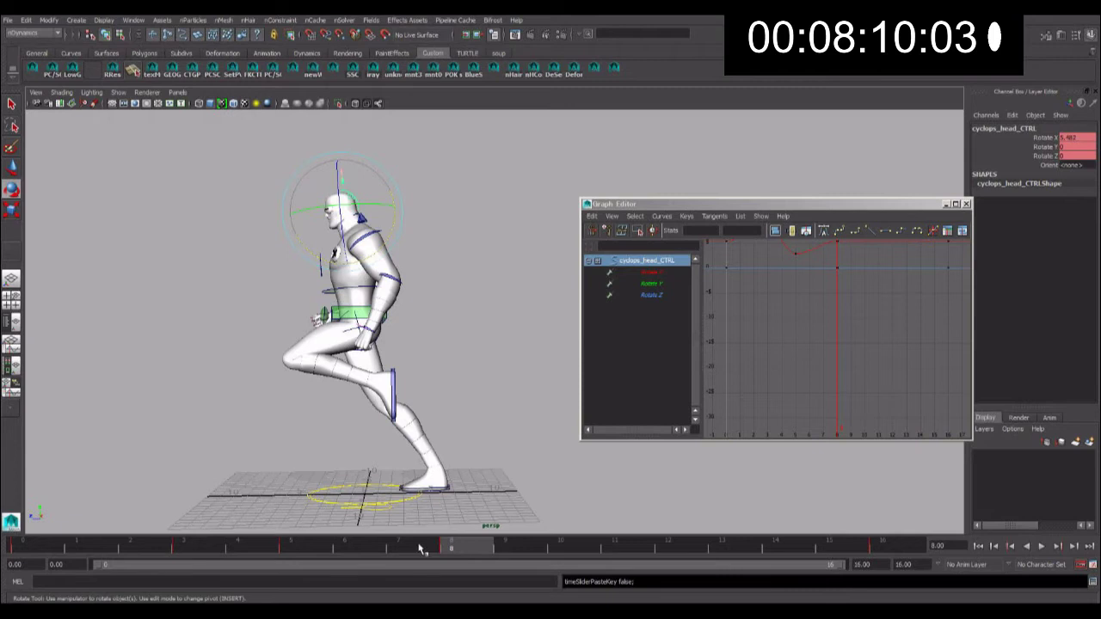
- Copy the head keys from frames 0 to 8 and paste them starting at frame 8
{"action": "left_click_drag", "start_coordinate": [421, 548], "coordinate": [24, 547], "text": "shift"}
{"action": "right_click", "coordinate": [181, 548]}
{"action": "left_click", "coordinate": [211, 396]}
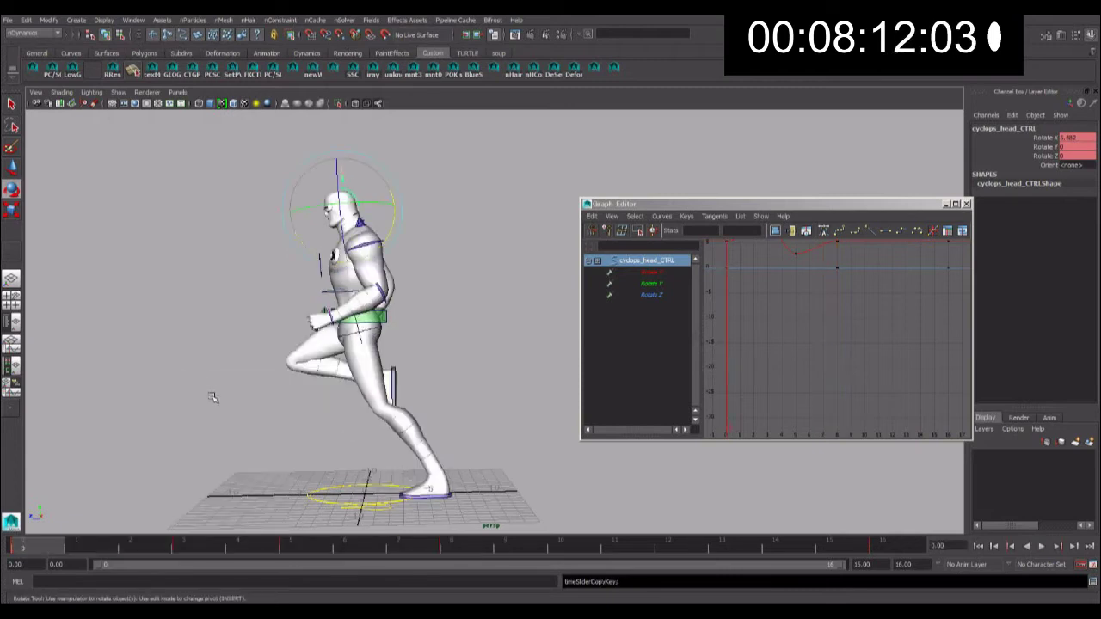
{"action": "left_click", "coordinate": [460, 548]}
{"action": "right_click", "coordinate": [460, 548]}
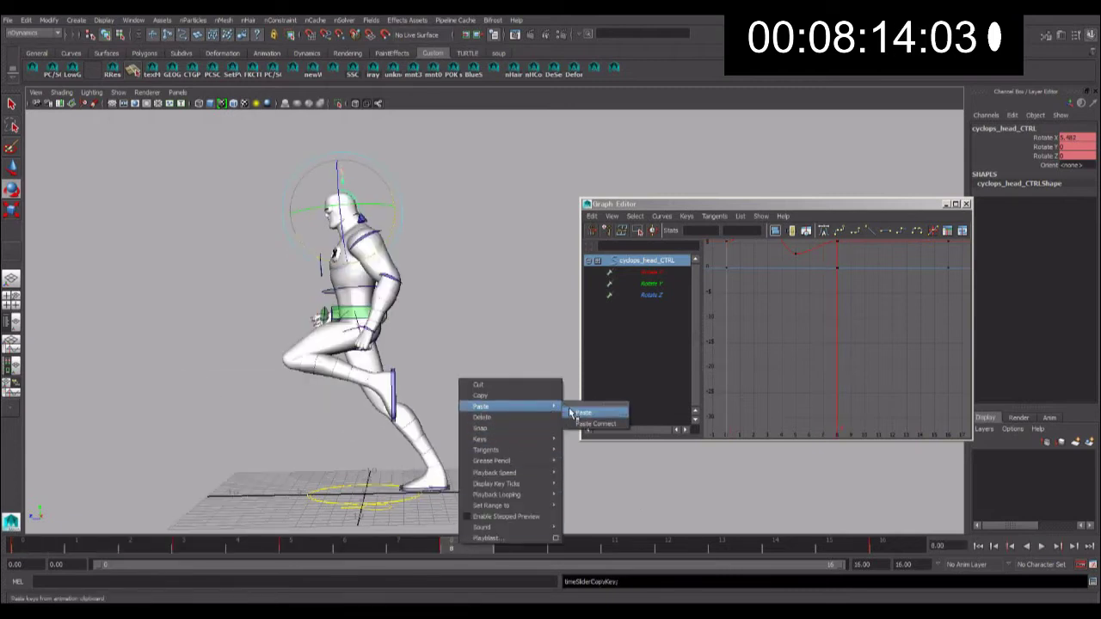
{"action": "left_click", "coordinate": [576, 413]}
{"action": "key", "text": "alt+v"}
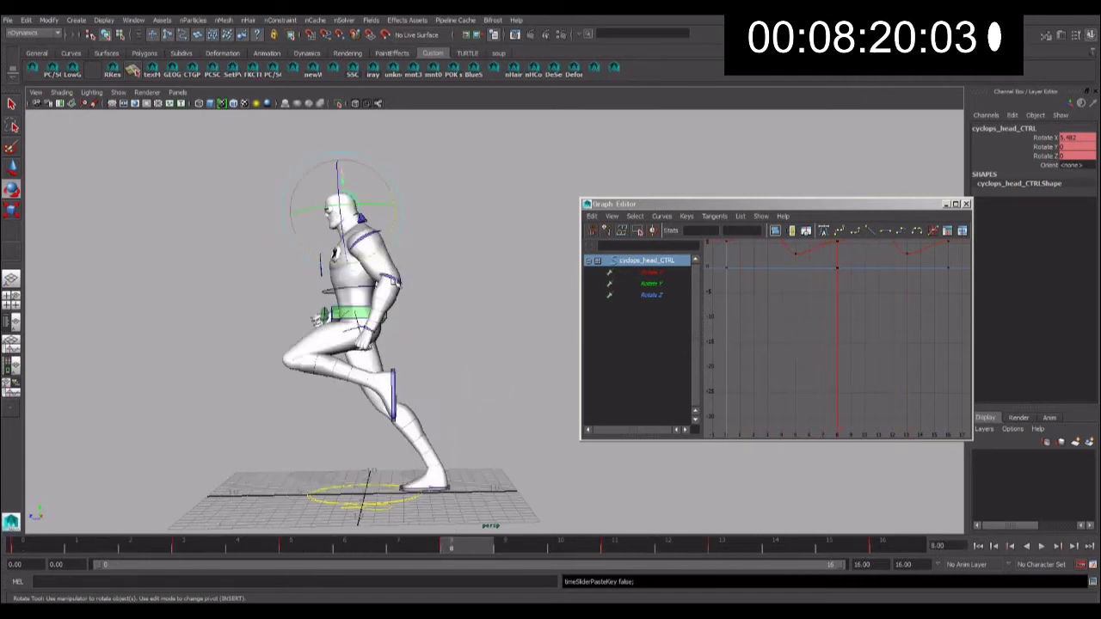
{"action": "left_click", "coordinate": [393, 280]}
{"action": "key", "text": "q"}
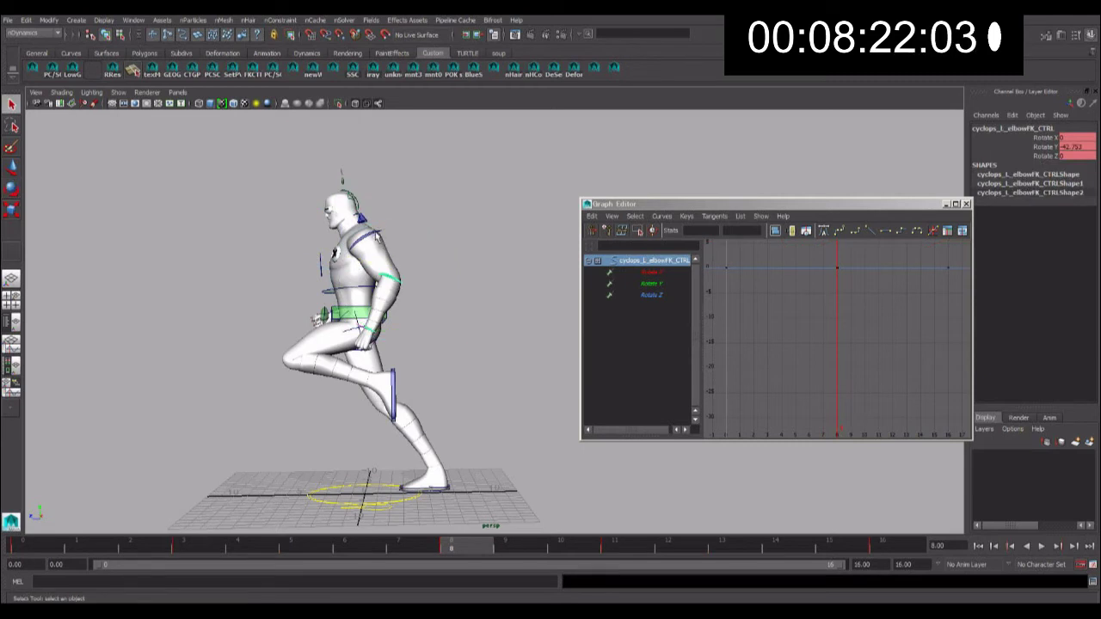
- Bend the left elbow further at frames 6, 11 and 13
{"action": "left_click_drag", "start_coordinate": [226, 542], "coordinate": [342, 546]}
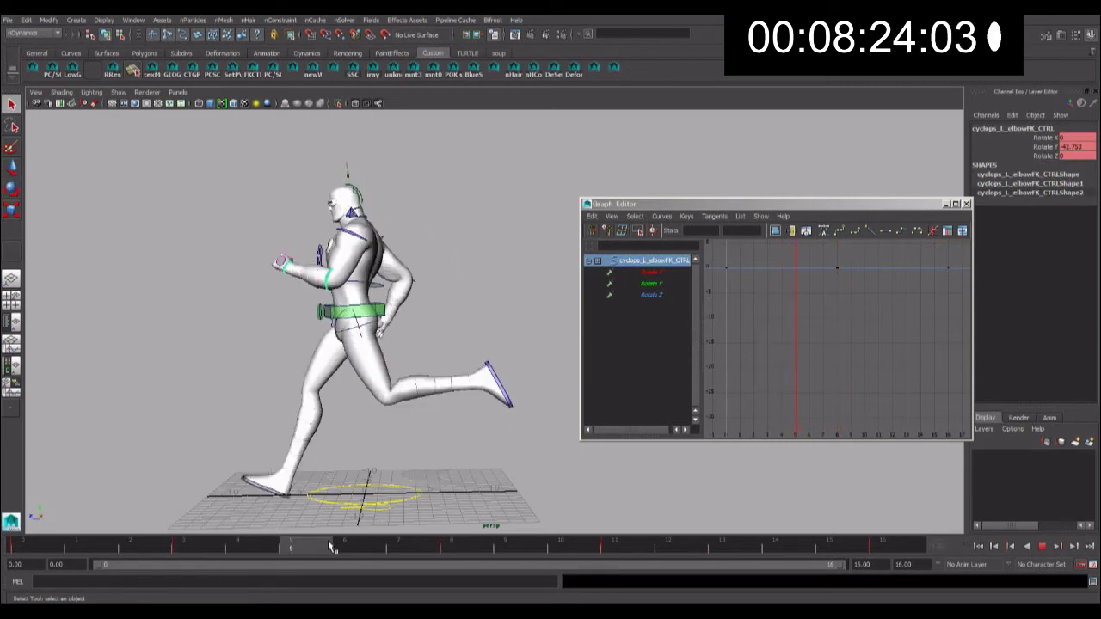
{"action": "key", "text": "e"}
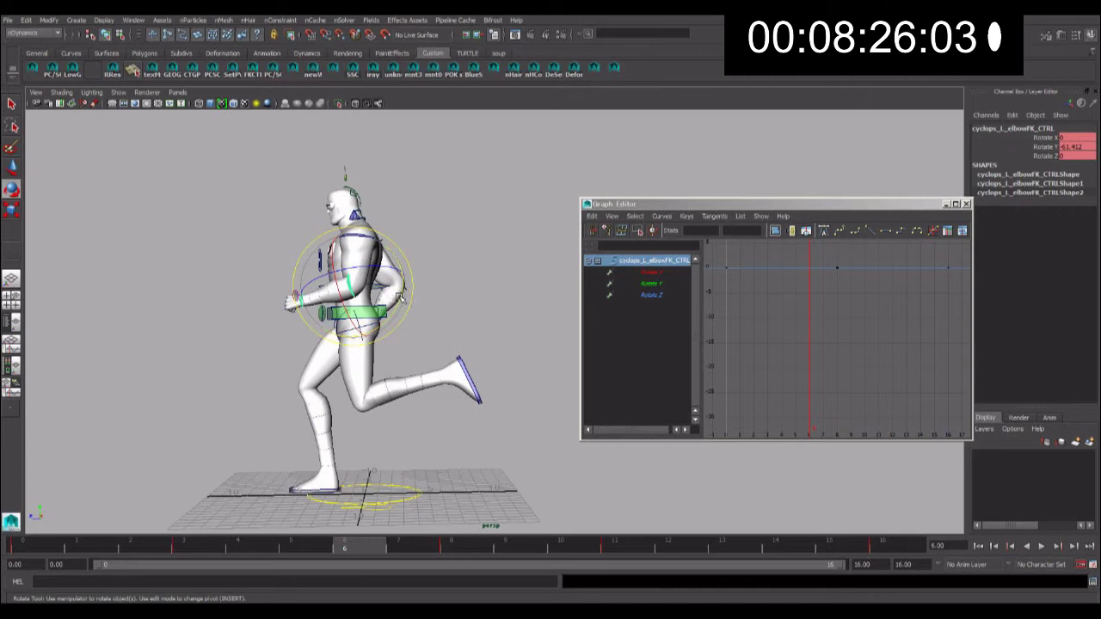
{"action": "left_click_drag", "start_coordinate": [397, 296], "coordinate": [391, 302]}
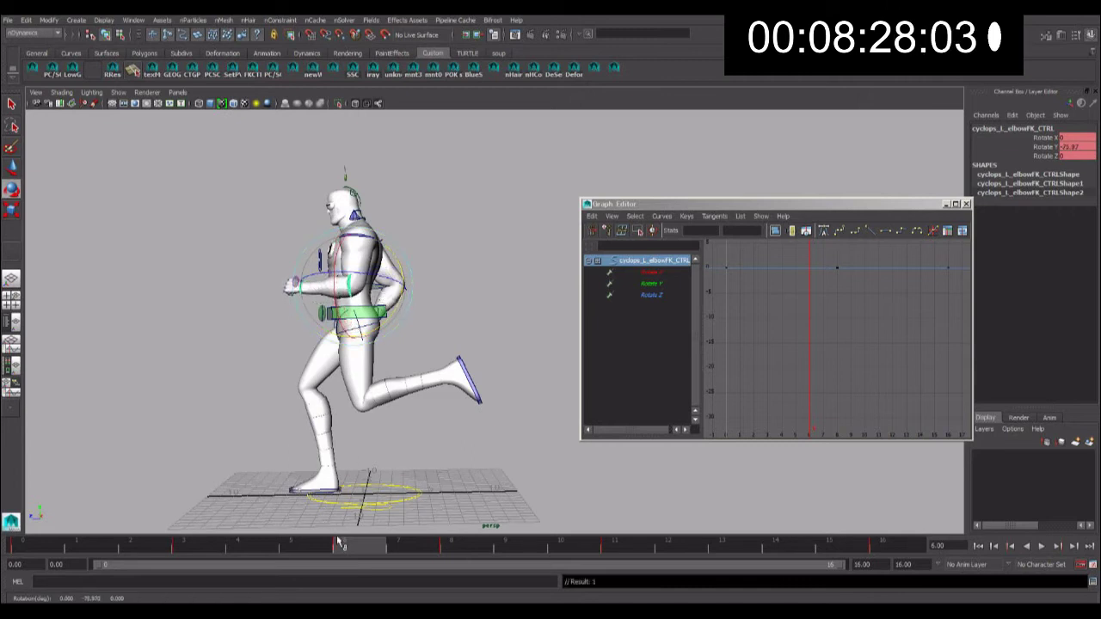
{"action": "mouse_move", "coordinate": [393, 551]}
{"action": "left_mouse_down"}
{"action": "mouse_move", "coordinate": [491, 524]}
{"action": "mouse_move", "coordinate": [616, 545]}
{"action": "left_mouse_up"}
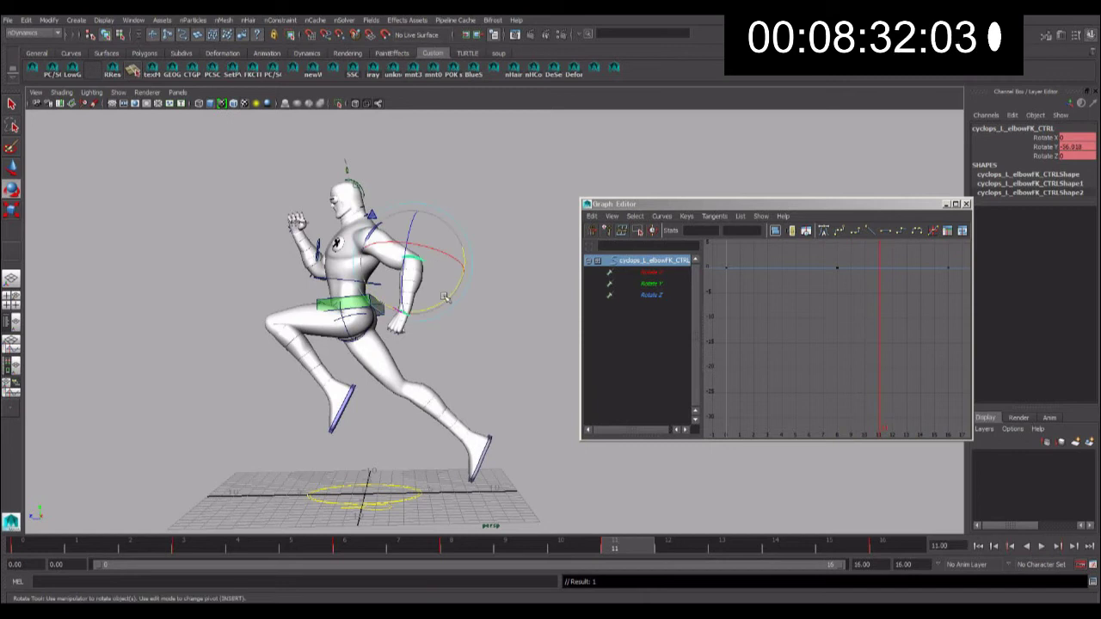
{"action": "left_click_drag", "start_coordinate": [447, 297], "coordinate": [430, 279]}
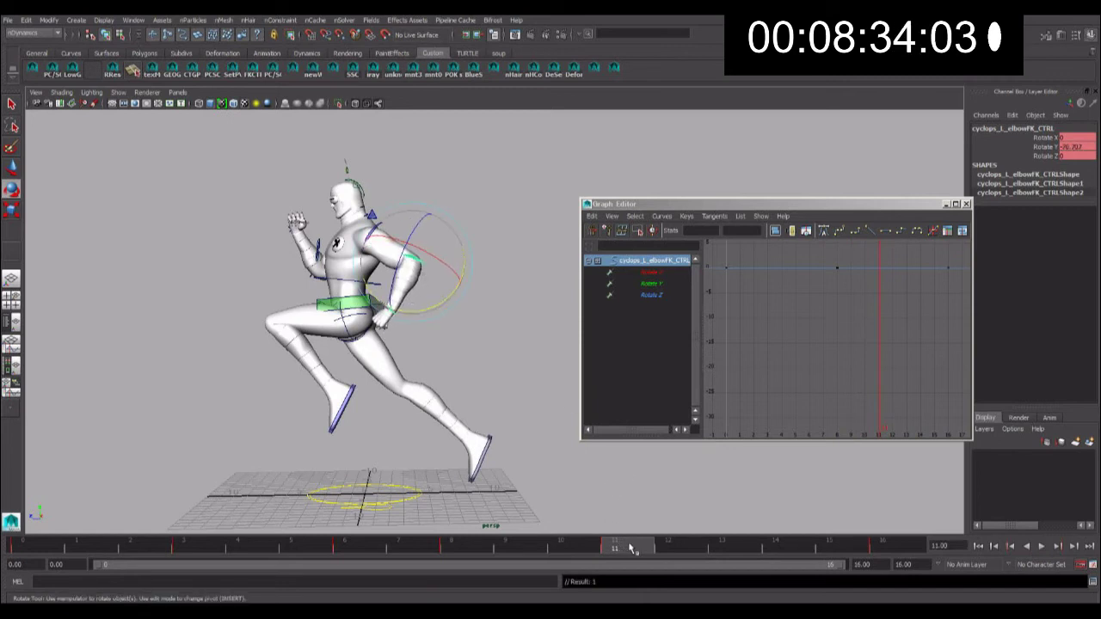
{"action": "left_click_drag", "start_coordinate": [637, 548], "coordinate": [721, 548]}
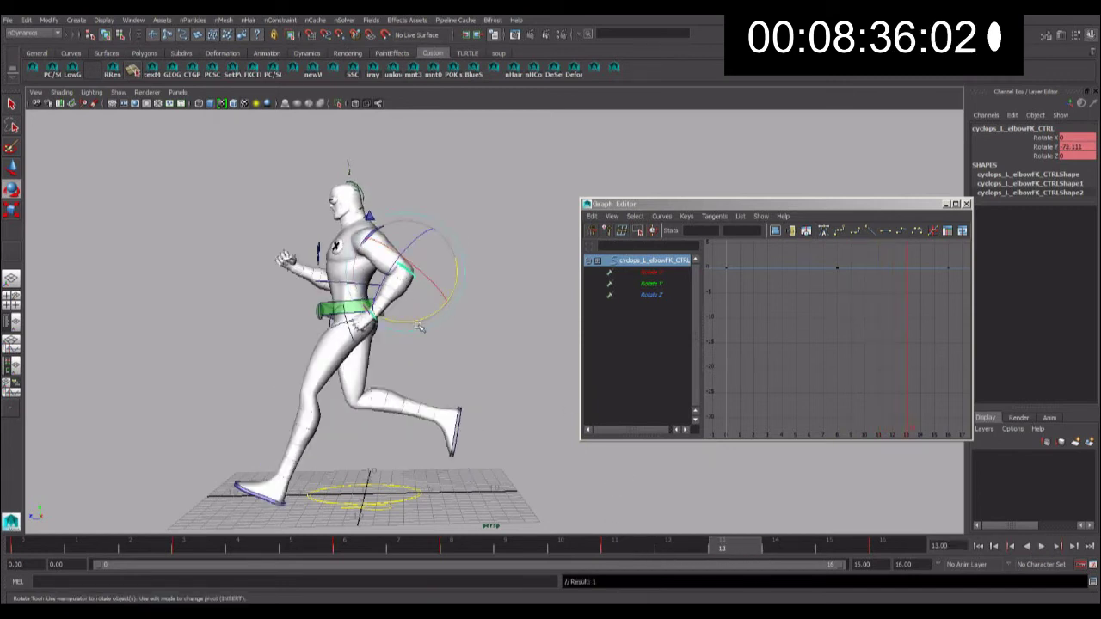
{"action": "left_click_drag", "start_coordinate": [415, 321], "coordinate": [431, 320]}
- Rotate the left wrist control and key it at frame 13
{"action": "left_click", "coordinate": [441, 351]}
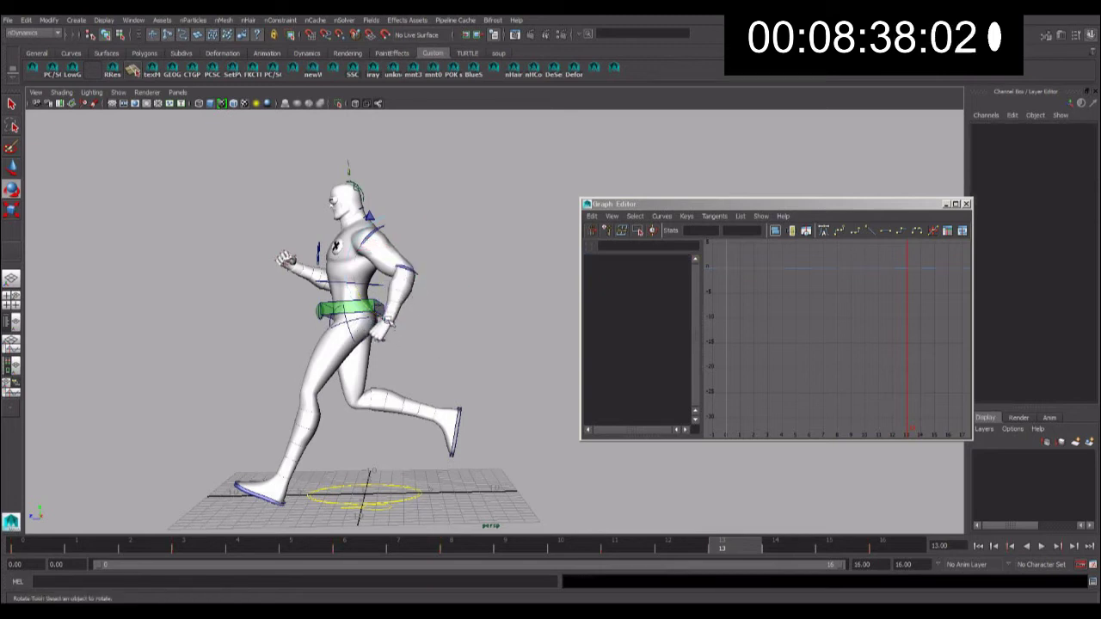
{"action": "left_click", "coordinate": [399, 332]}
{"action": "left_click_drag", "start_coordinate": [408, 369], "coordinate": [491, 370]}
{"action": "key", "text": "s"}
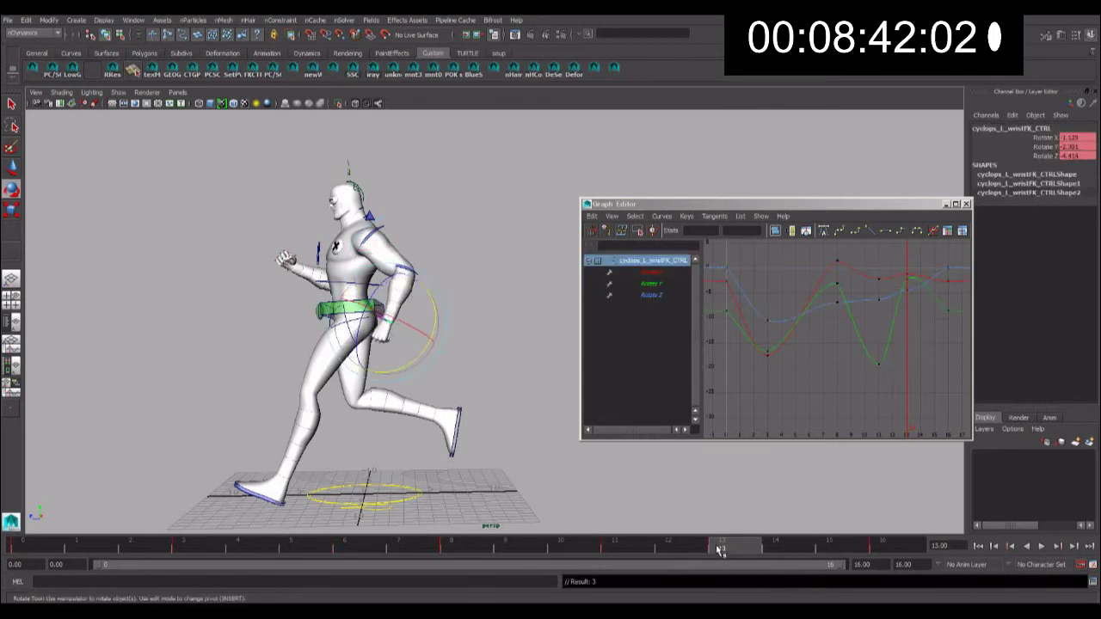
{"action": "key", "text": "alt+v"}
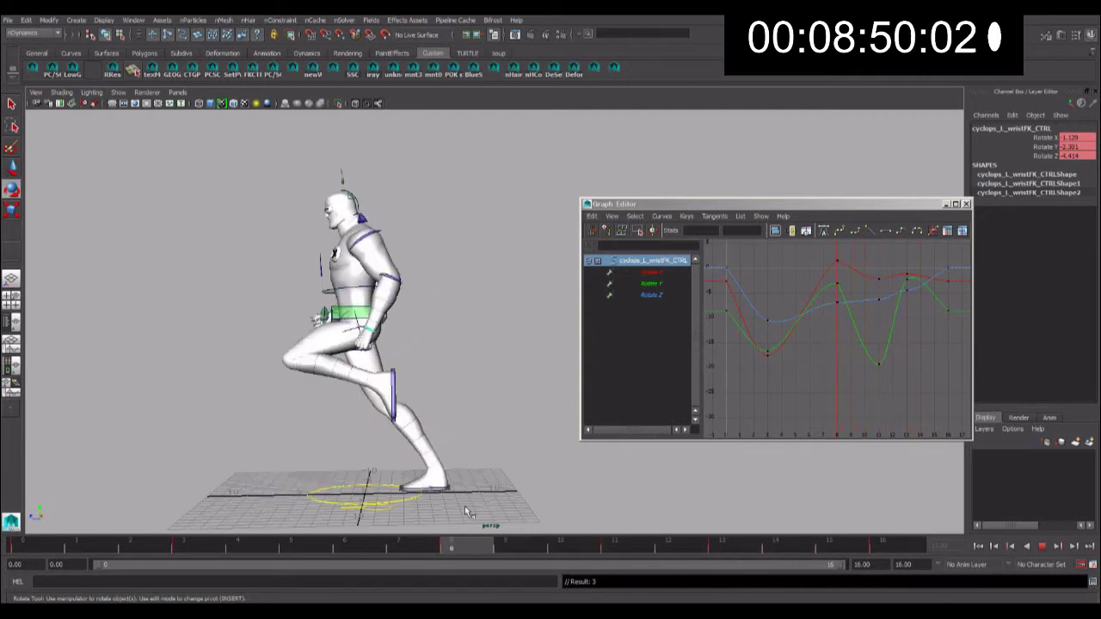
- Bend the left elbow more at frame 13, to Rotate Y -46.304
{"action": "left_click", "coordinate": [445, 271]}
{"action": "left_click", "coordinate": [405, 313]}
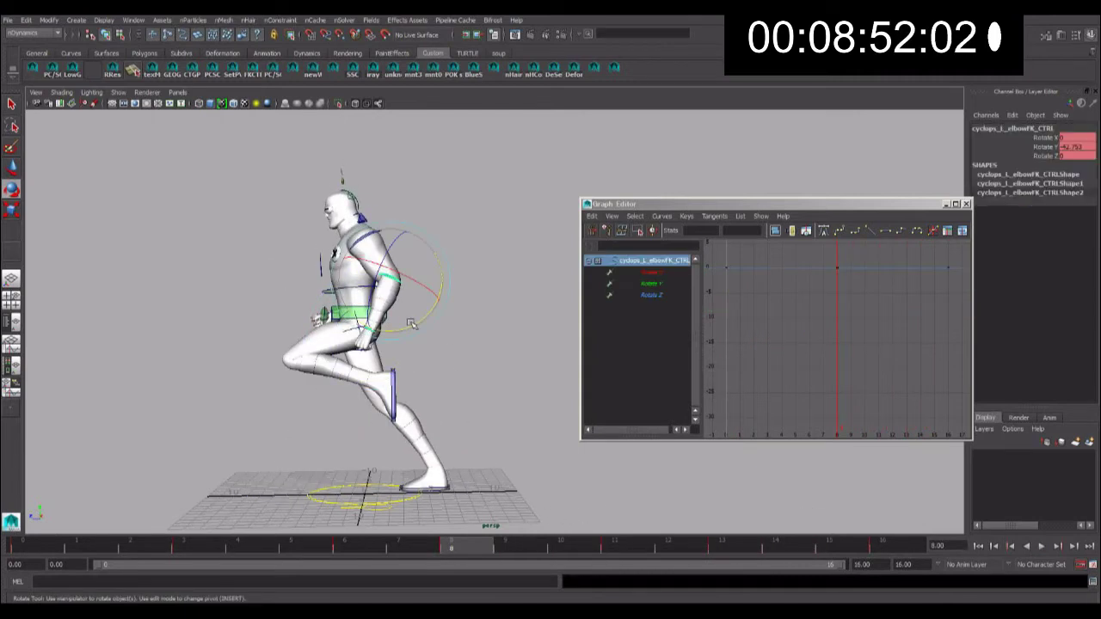
{"action": "key", "text": "alt+v"}
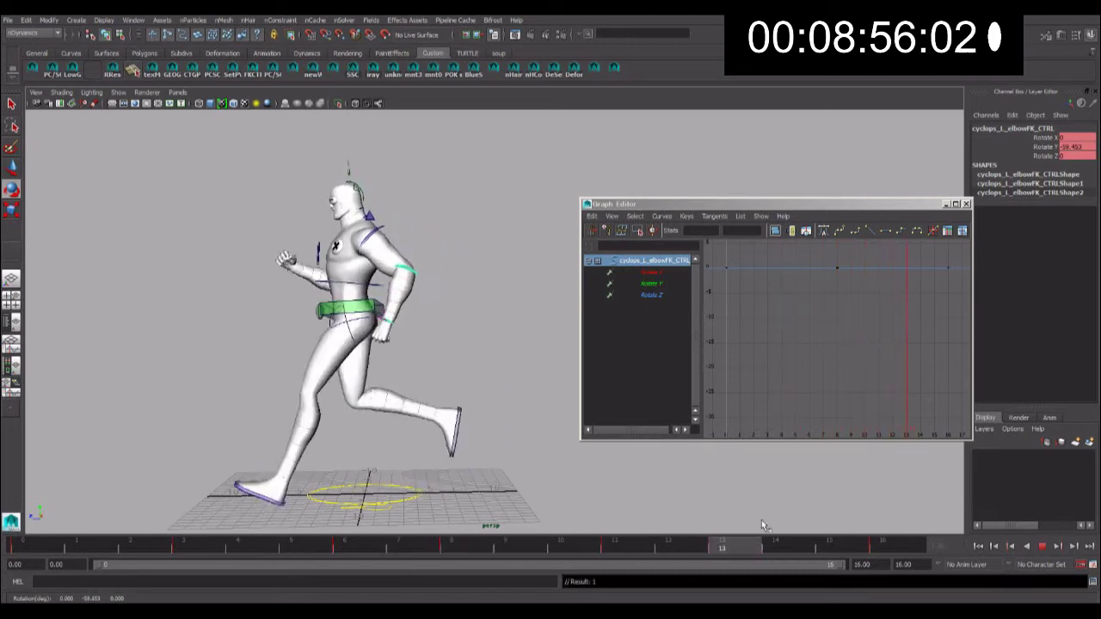
{"action": "key", "text": "alt+v"}
{"action": "key", "text": "e"}
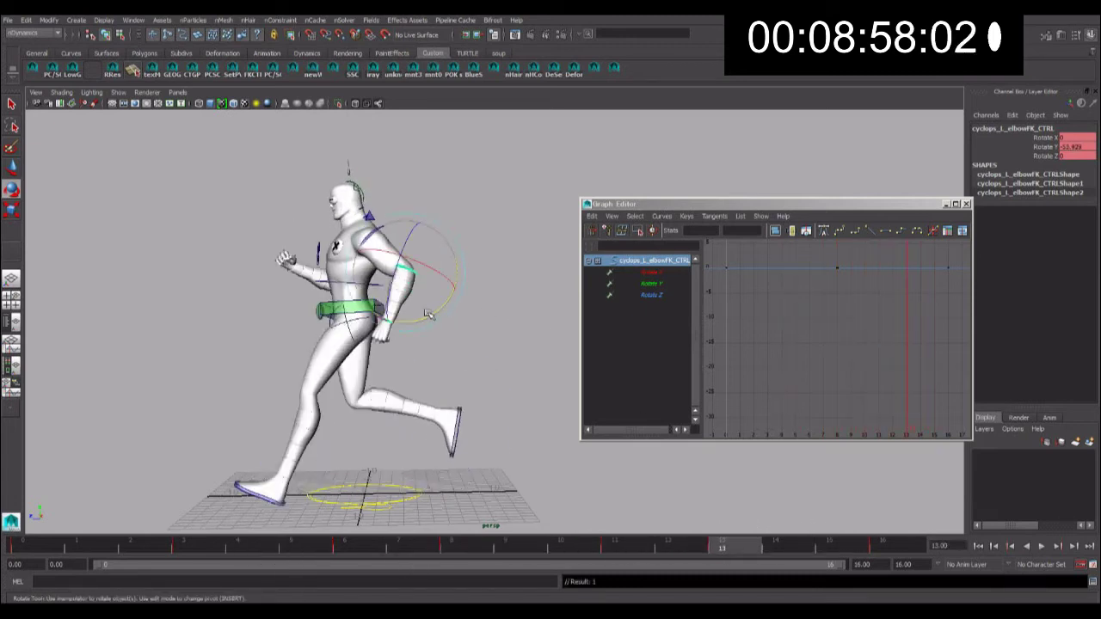
{"action": "left_click_drag", "start_coordinate": [430, 316], "coordinate": [436, 316]}
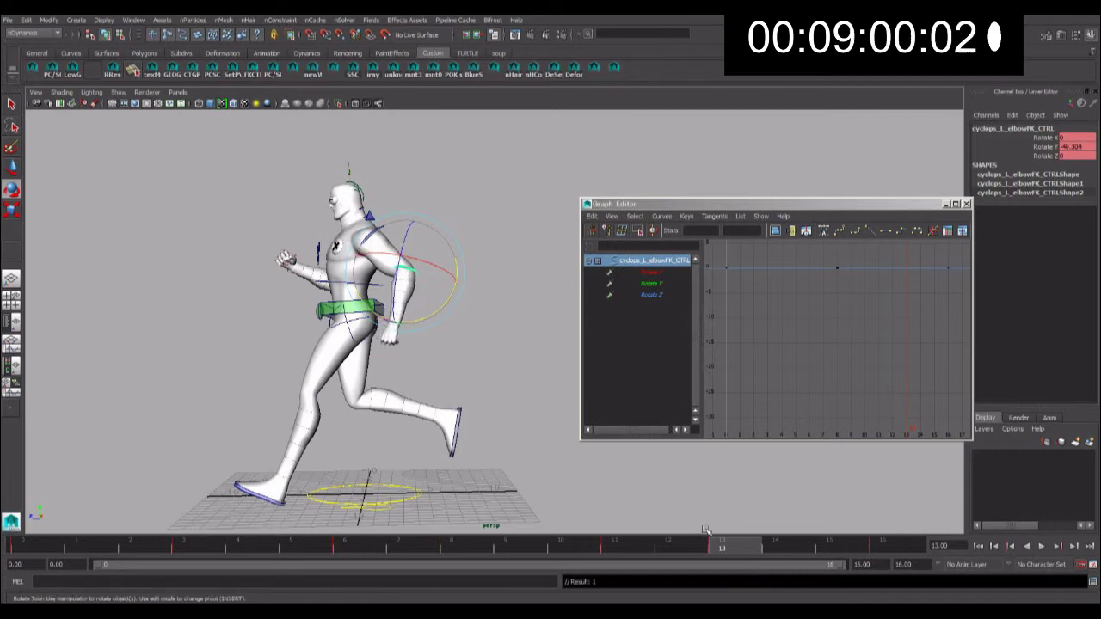
{"action": "key", "text": "alt+v"}
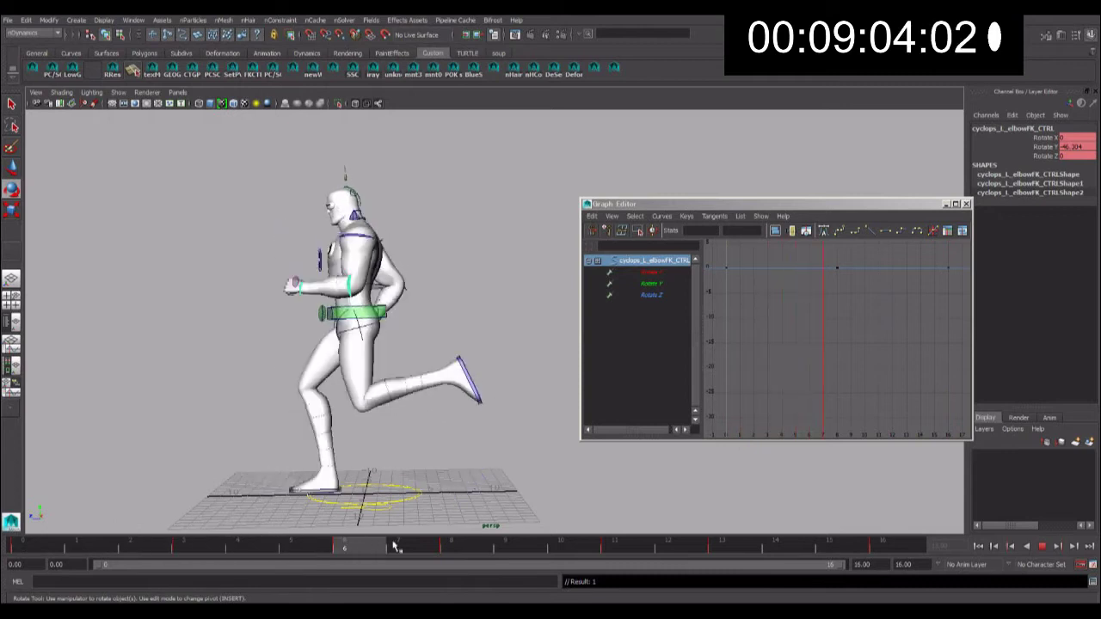
- Copy the left elbow control's key at frame 8
{"action": "left_click", "coordinate": [456, 547]}
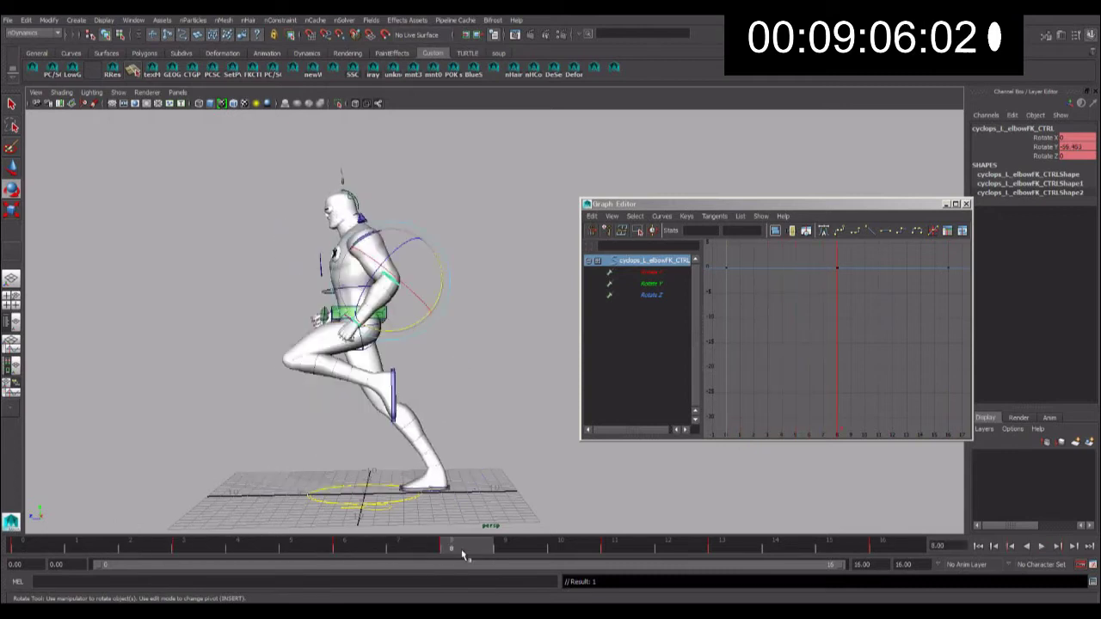
{"action": "right_click", "coordinate": [458, 548]}
{"action": "left_click", "coordinate": [499, 405]}
{"action": "mouse_move", "coordinate": [493, 351]}
{"action": "left_mouse_down", "text": "alt"}
{"action": "mouse_move", "coordinate": [283, 322]}
{"action": "mouse_move", "coordinate": [241, 351]}
{"action": "mouse_move", "coordinate": [458, 329]}
{"action": "left_mouse_up", "text": "alt"}
- Paste the copied elbow key onto the right elbow control at frames 0 and 16
{"action": "left_click", "coordinate": [445, 323]}
{"action": "left_click", "coordinate": [26, 547]}
{"action": "right_click", "coordinate": [26, 547]}
{"action": "mouse_move", "coordinate": [48, 405]}
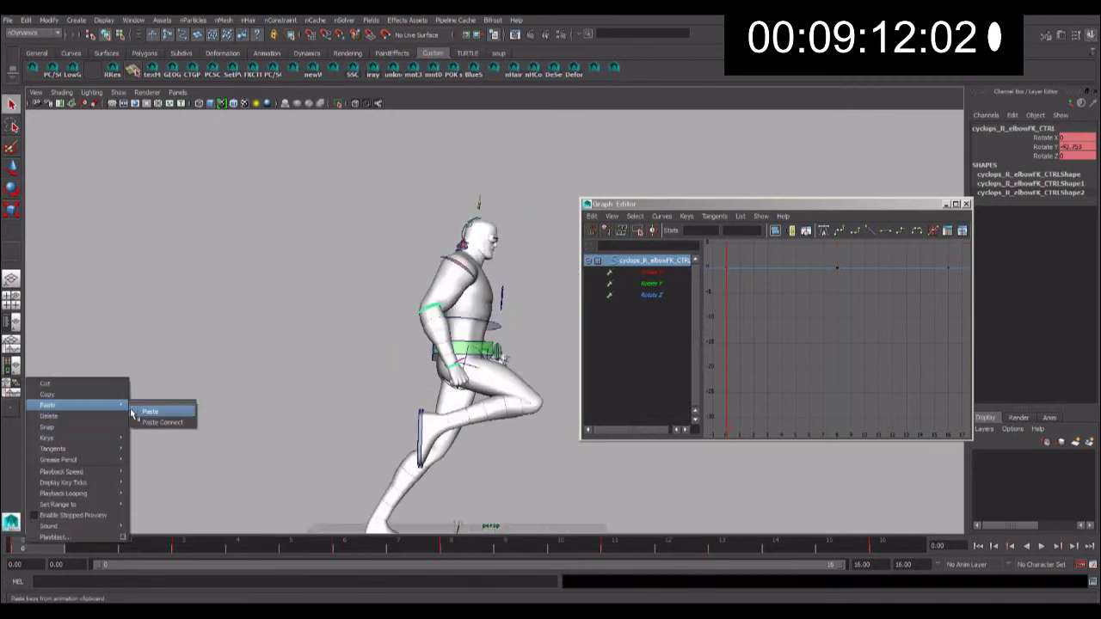
{"action": "left_click", "coordinate": [137, 413]}
{"action": "left_click", "coordinate": [899, 547]}
{"action": "right_click", "coordinate": [899, 547]}
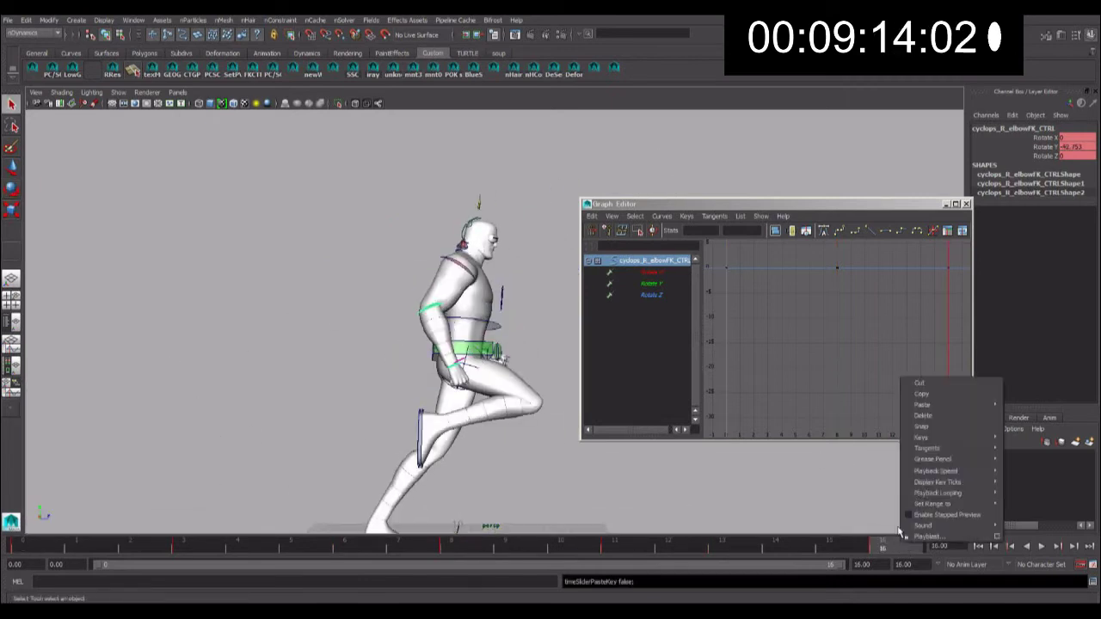
{"action": "left_click", "coordinate": [1042, 406]}
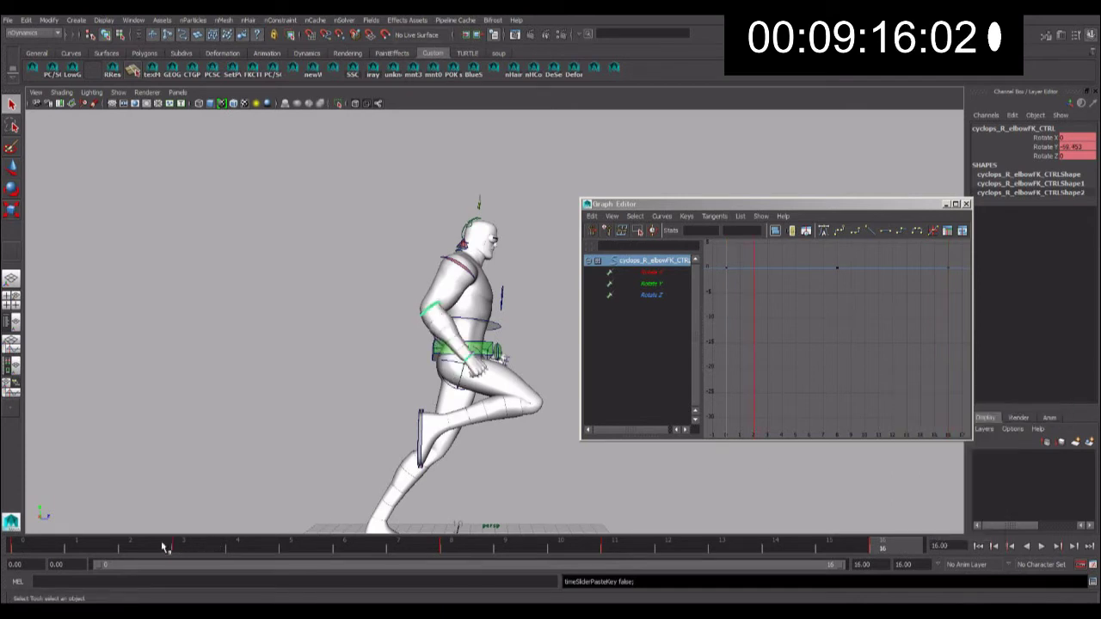
{"action": "key", "text": "alt+v"}
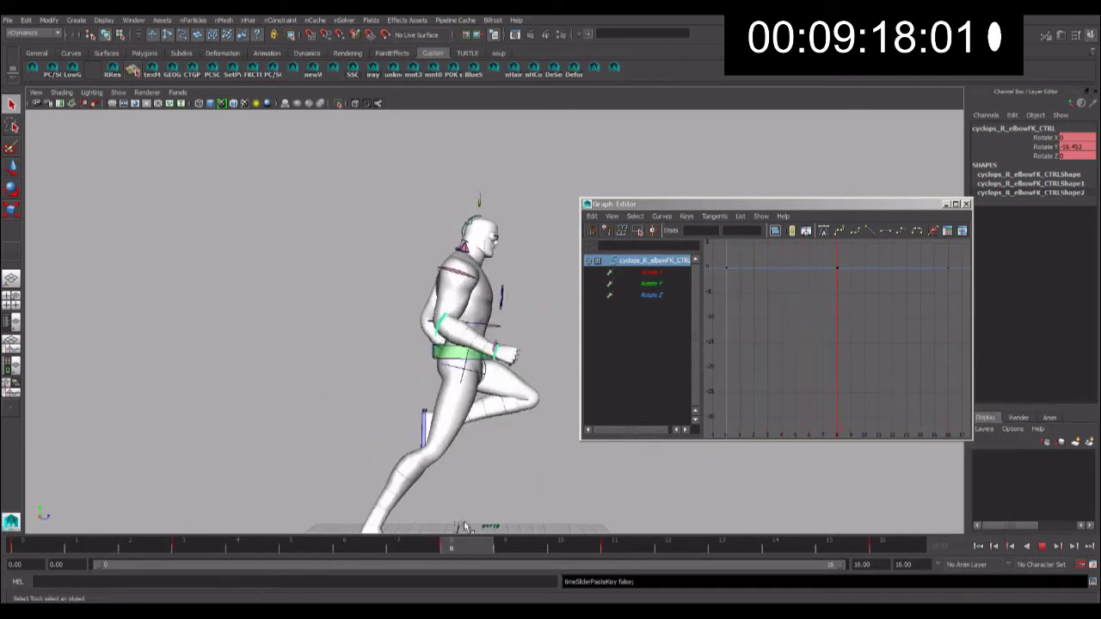
{"action": "left_click_drag", "start_coordinate": [465, 526], "coordinate": [502, 375], "text": "alt"}
{"action": "key", "text": "alt+v"}
- Copy the left elbow control's key at frame 13
{"action": "left_click", "coordinate": [461, 336]}
{"action": "mouse_move", "coordinate": [461, 335]}
{"action": "left_mouse_down", "text": "alt"}
{"action": "mouse_move", "coordinate": [318, 359]}
{"action": "mouse_move", "coordinate": [387, 363]}
{"action": "left_mouse_up", "text": "alt"}
{"action": "left_click", "coordinate": [725, 556]}
{"action": "right_click", "coordinate": [724, 557]}
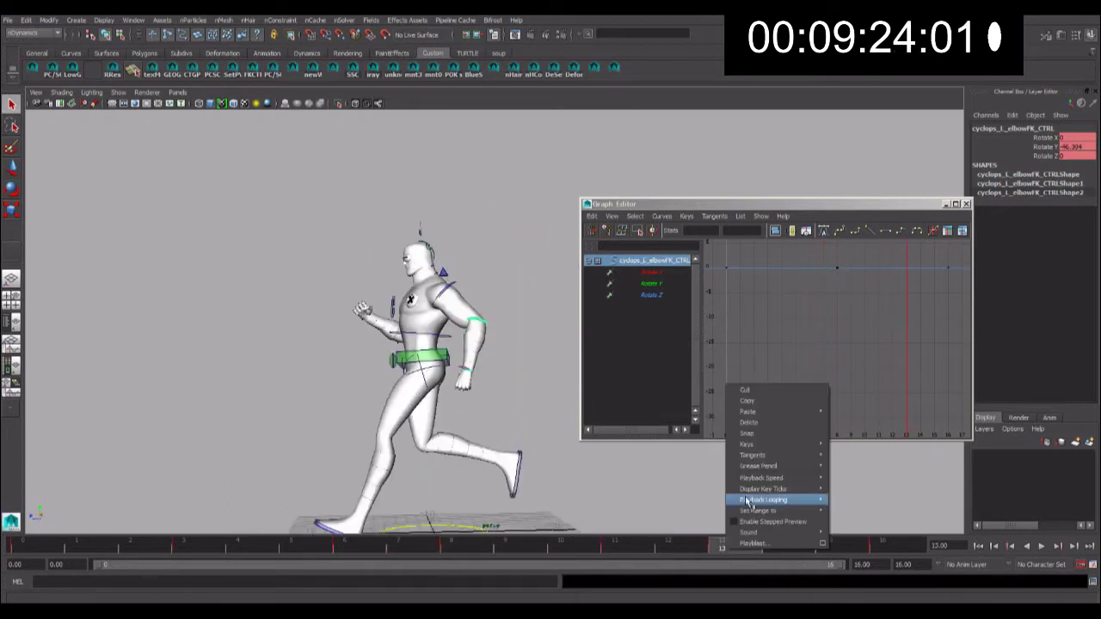
{"action": "left_click", "coordinate": [768, 407]}
{"action": "mouse_move", "coordinate": [387, 361]}
{"action": "left_mouse_down", "text": "alt"}
{"action": "mouse_move", "coordinate": [360, 340]}
{"action": "mouse_move", "coordinate": [368, 373]}
{"action": "mouse_move", "coordinate": [258, 370]}
{"action": "left_mouse_up", "text": "alt"}
- Paste that key onto the right elbow control at frame 5 and play back
{"action": "left_click", "coordinate": [360, 337]}
{"action": "left_click", "coordinate": [287, 550]}
{"action": "right_click", "coordinate": [288, 551]}
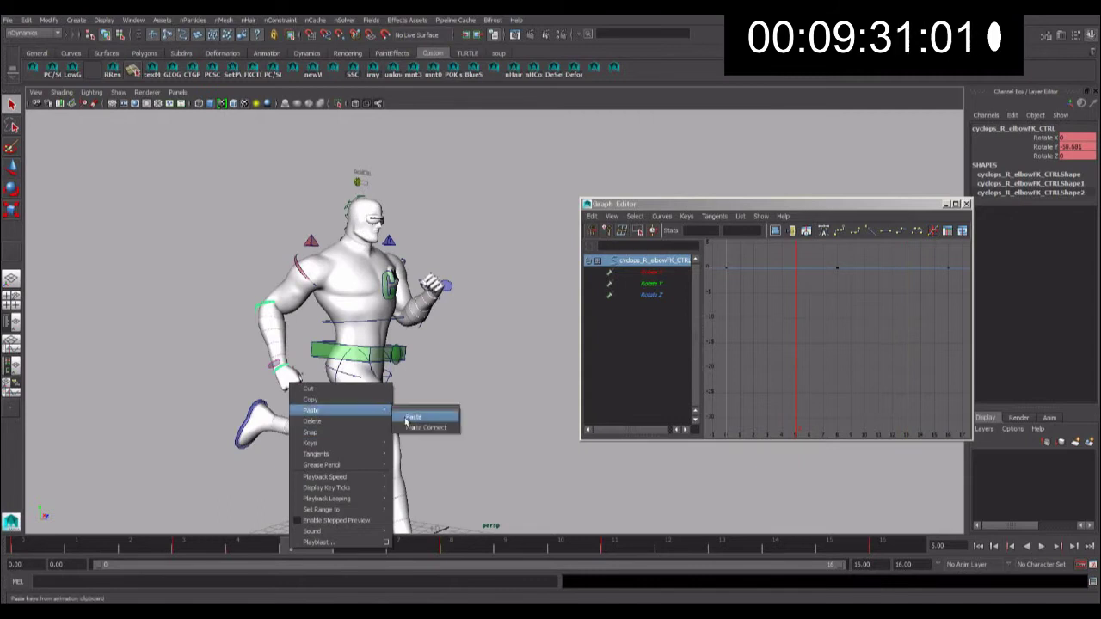
{"action": "left_click", "coordinate": [411, 417]}
{"action": "key", "text": "alt+v"}
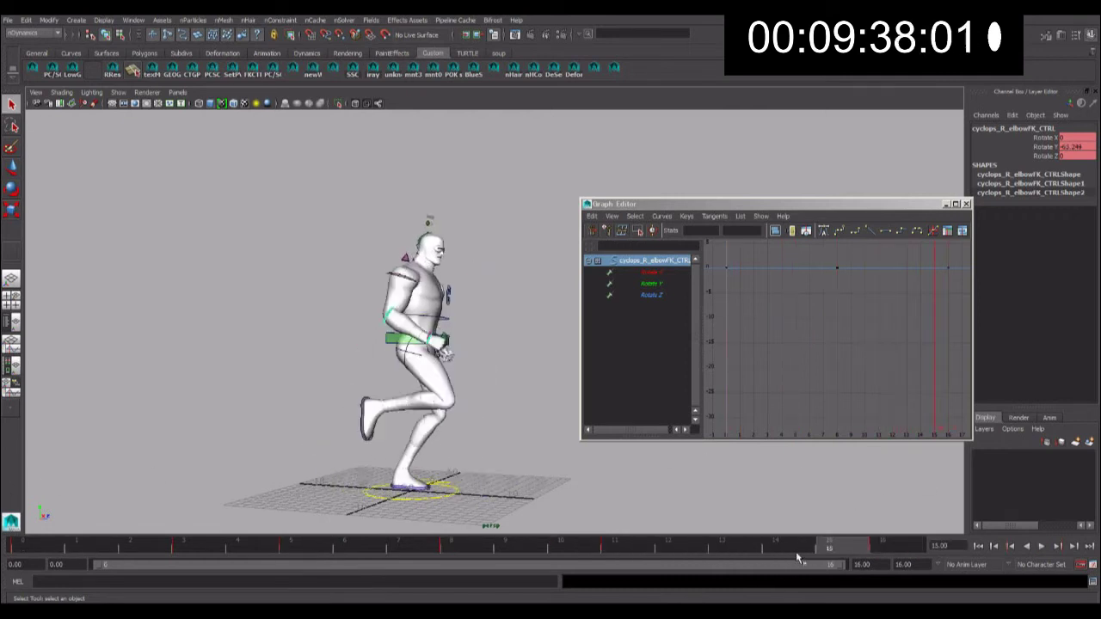
- Scrub frames 12 to 14, then select the full 0–16 frame range
{"action": "mouse_move", "coordinate": [587, 551]}
{"action": "left_mouse_down"}
{"action": "mouse_move", "coordinate": [663, 550]}
{"action": "mouse_move", "coordinate": [804, 521]}
{"action": "left_mouse_up"}
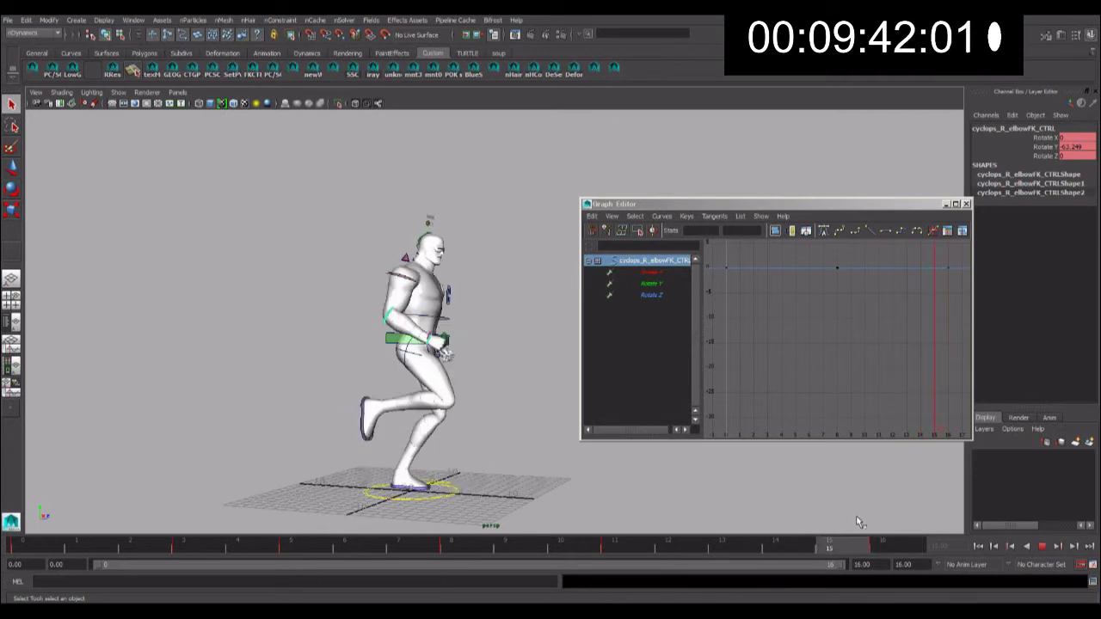
{"action": "double_click", "coordinate": [844, 553]}
{"action": "key", "text": "alt+v"}
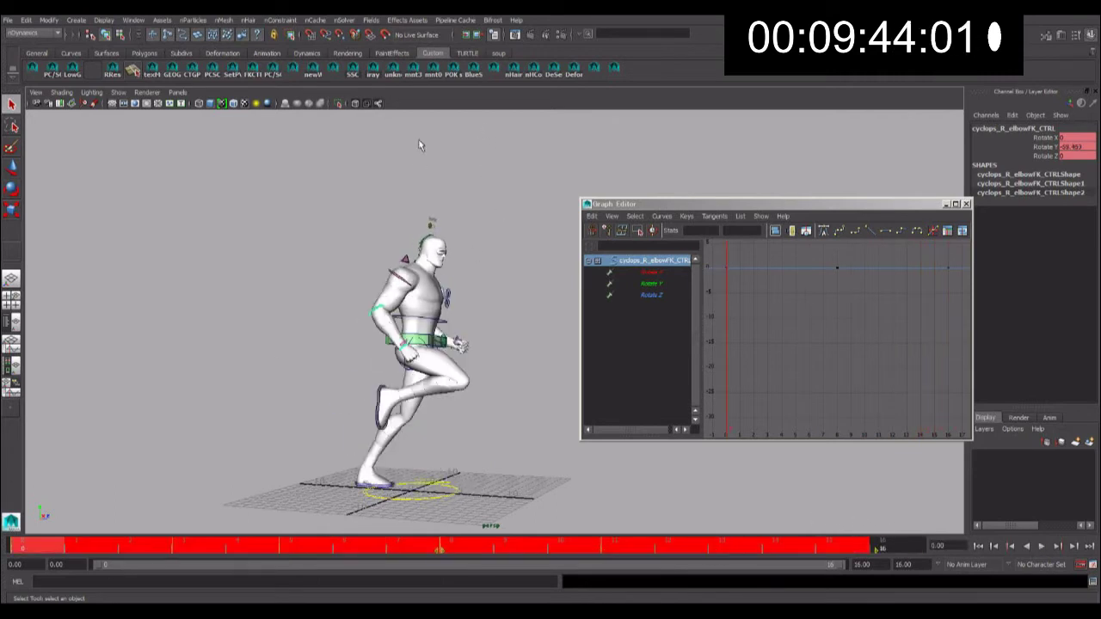
{"action": "left_click_drag", "start_coordinate": [490, 464], "coordinate": [497, 520], "text": "alt"}
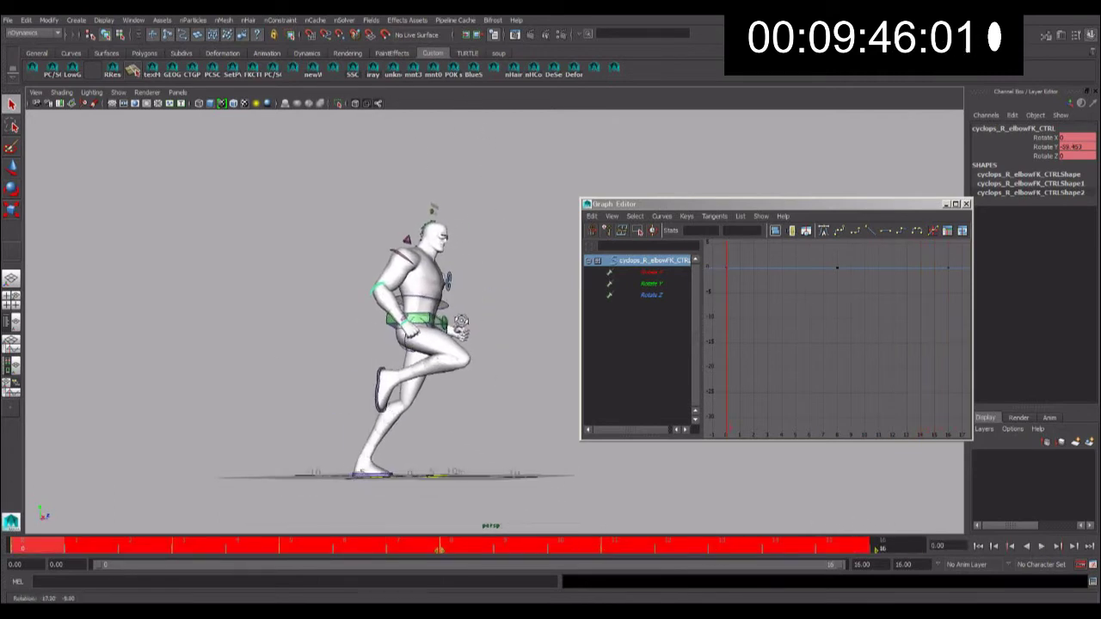
- Playblast the run cycle to cyclops.####.tif, review it in FCheck, and close the preview
{"action": "right_click_drag", "start_coordinate": [508, 546], "coordinate": [533, 387]}
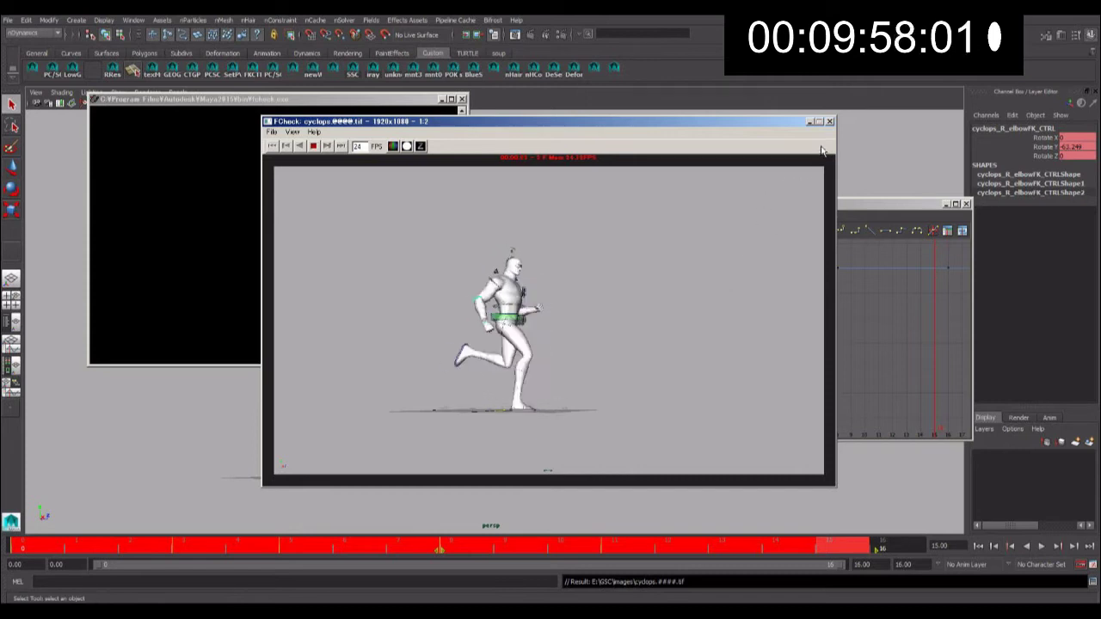
{"action": "left_click", "coordinate": [830, 121]}
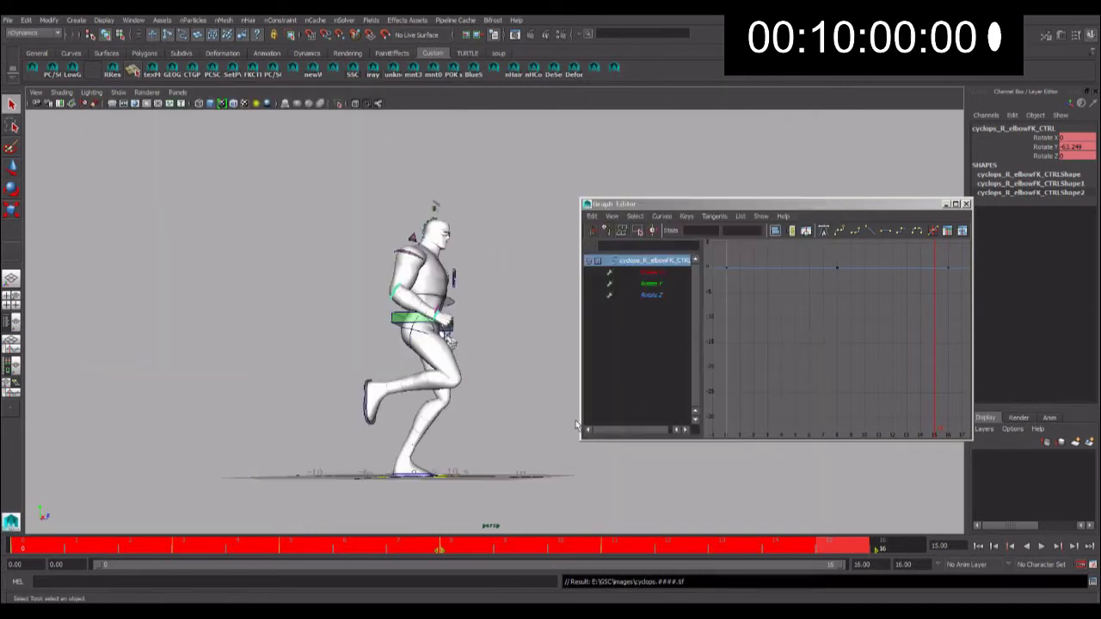
{"action": "left_click", "coordinate": [182, 543]}
{"action": "key", "text": "alt+v"}
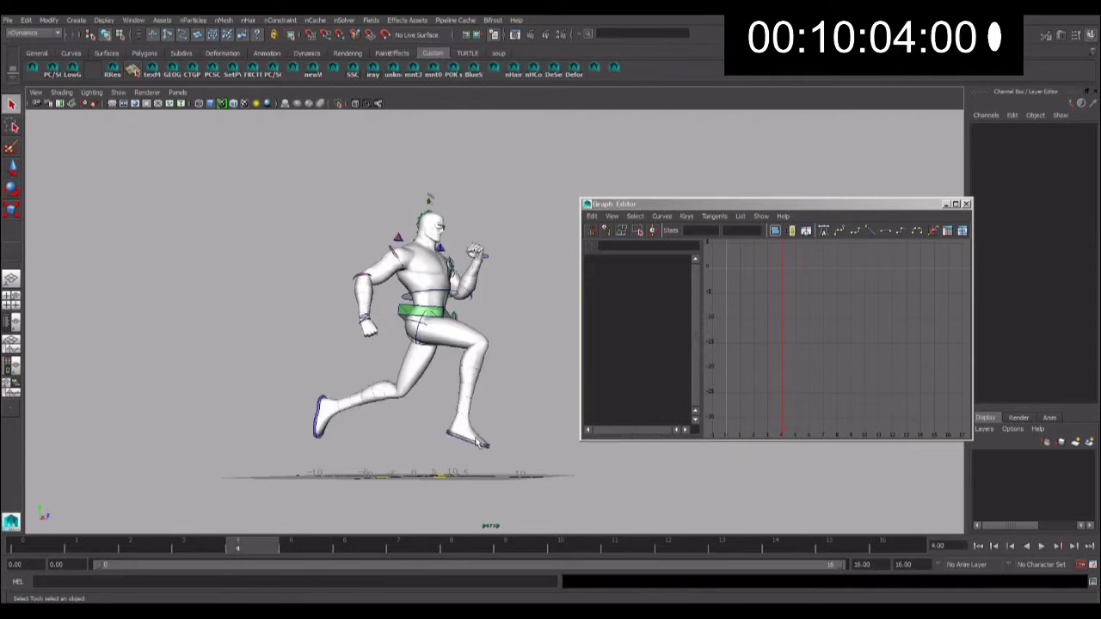
- Select the right foot control and play the animation to review its motion
{"action": "left_click", "coordinate": [477, 441]}
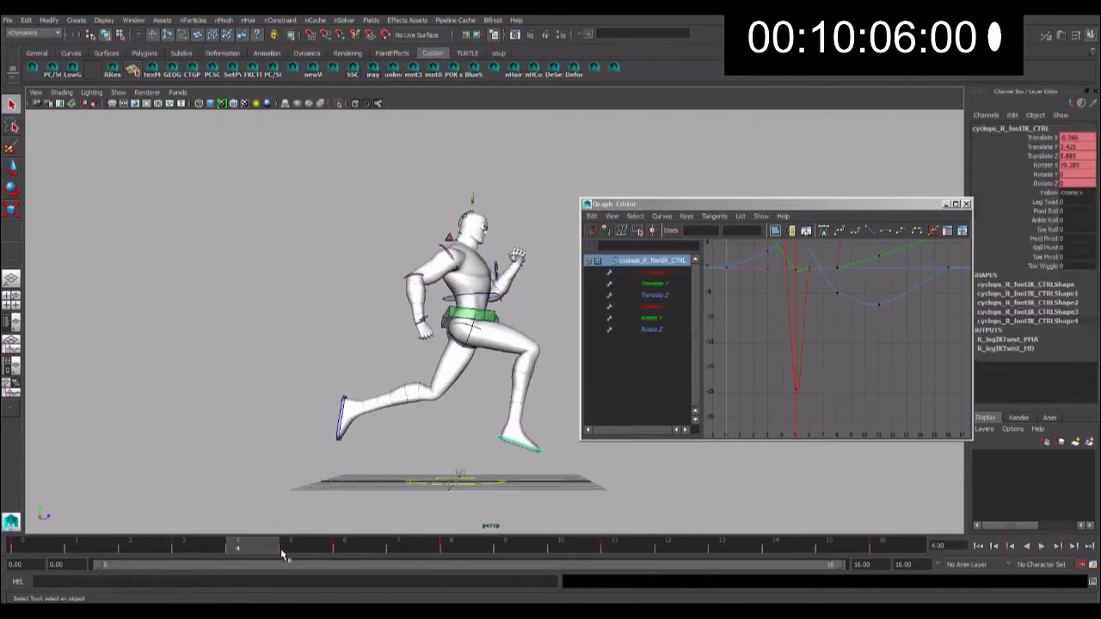
{"action": "left_click_drag", "start_coordinate": [282, 555], "coordinate": [400, 550]}
{"action": "key", "text": "alt+v"}
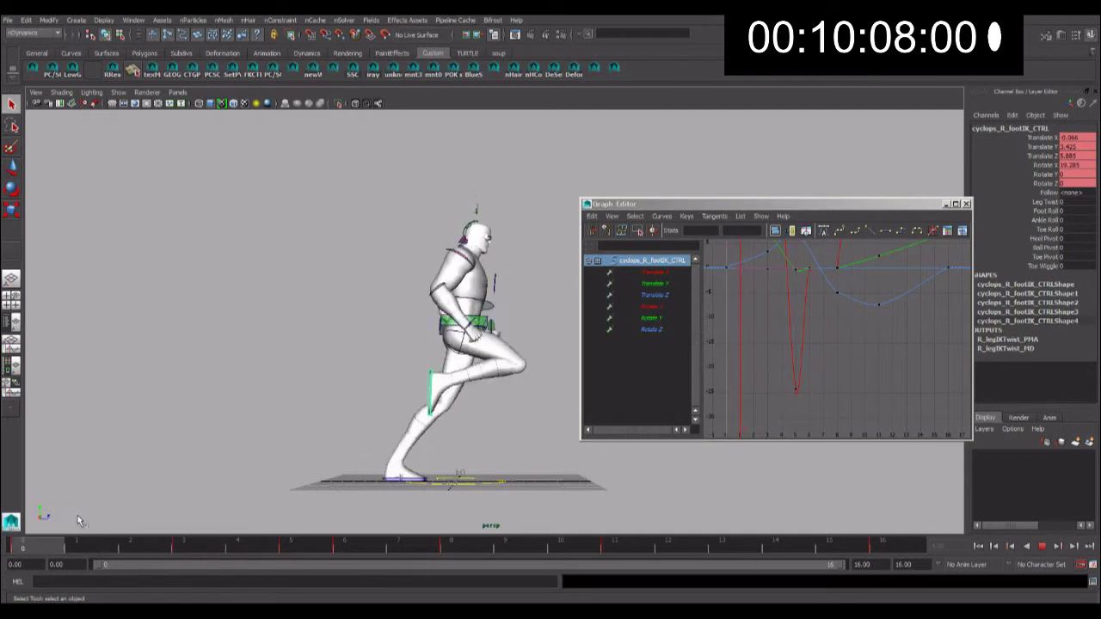
{"action": "key", "text": "alt+v"}
- Raise and tilt the right foot at frame 3 (Rotate X 45.25, Translate Z 4.49), then copy its keys
{"action": "key", "text": "w"}
{"action": "left_click_drag", "start_coordinate": [540, 384], "coordinate": [553, 376]}
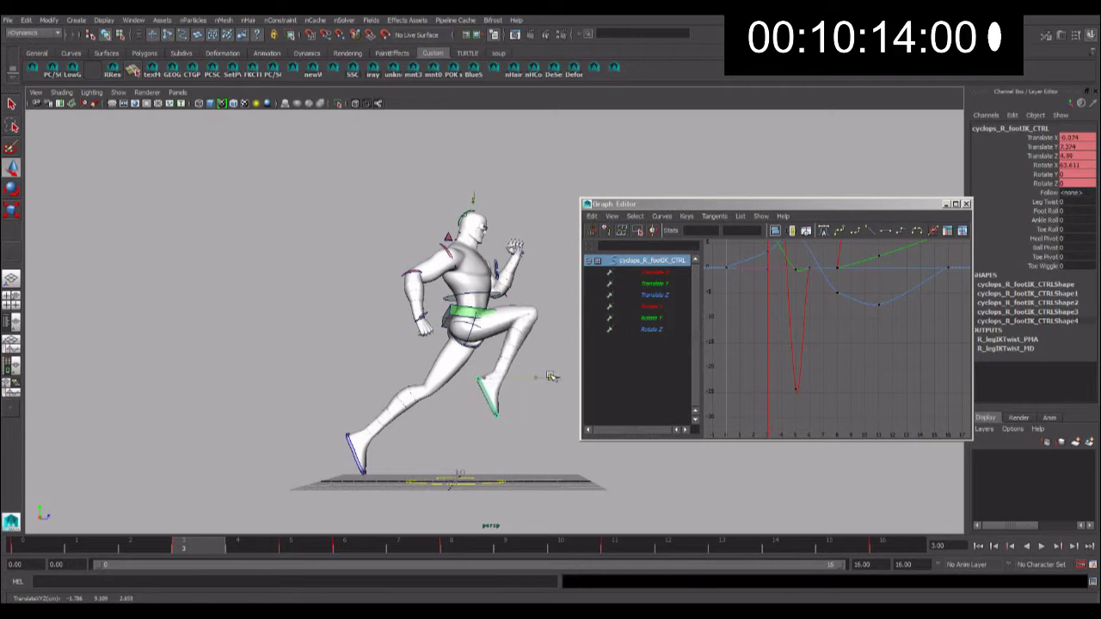
{"action": "key", "text": "e"}
{"action": "left_click_drag", "start_coordinate": [471, 425], "coordinate": [448, 368]}
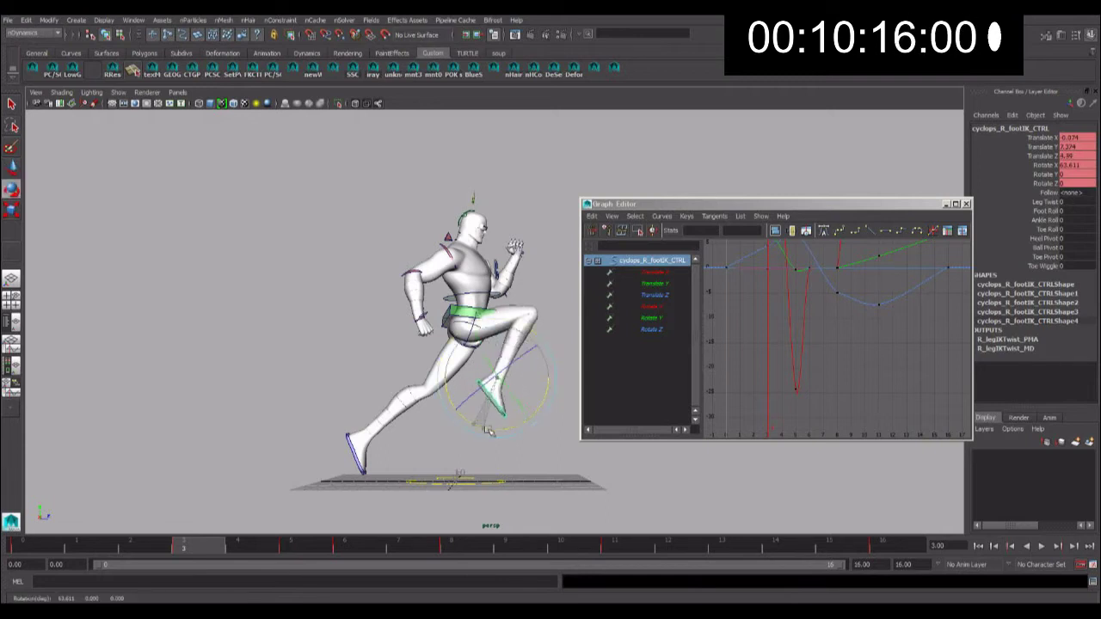
{"action": "key", "text": "w"}
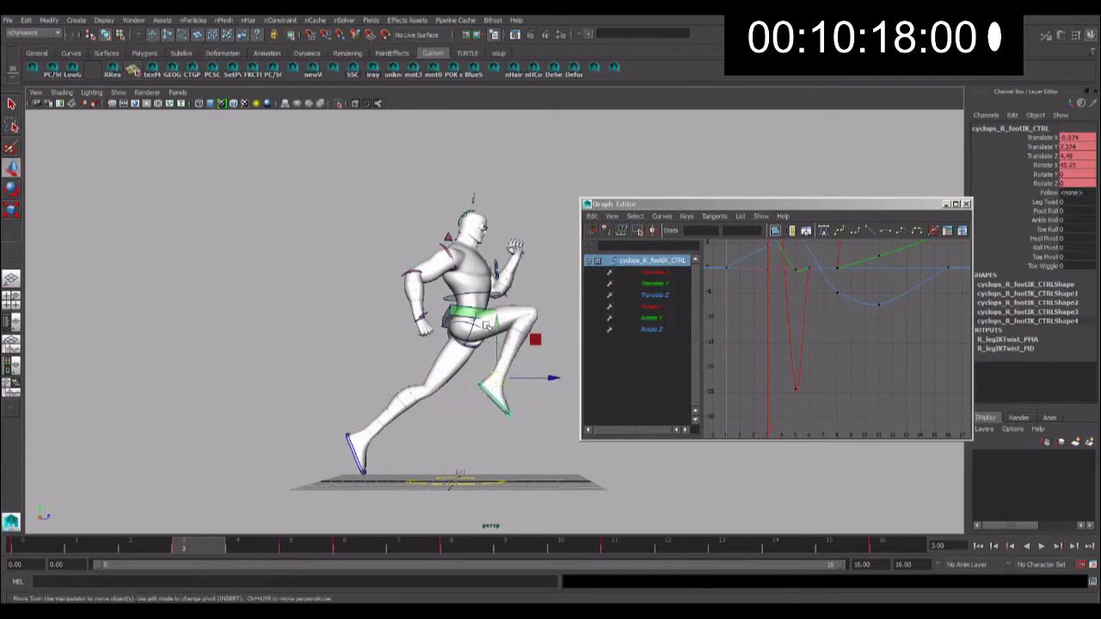
{"action": "left_click_drag", "start_coordinate": [488, 327], "coordinate": [497, 327]}
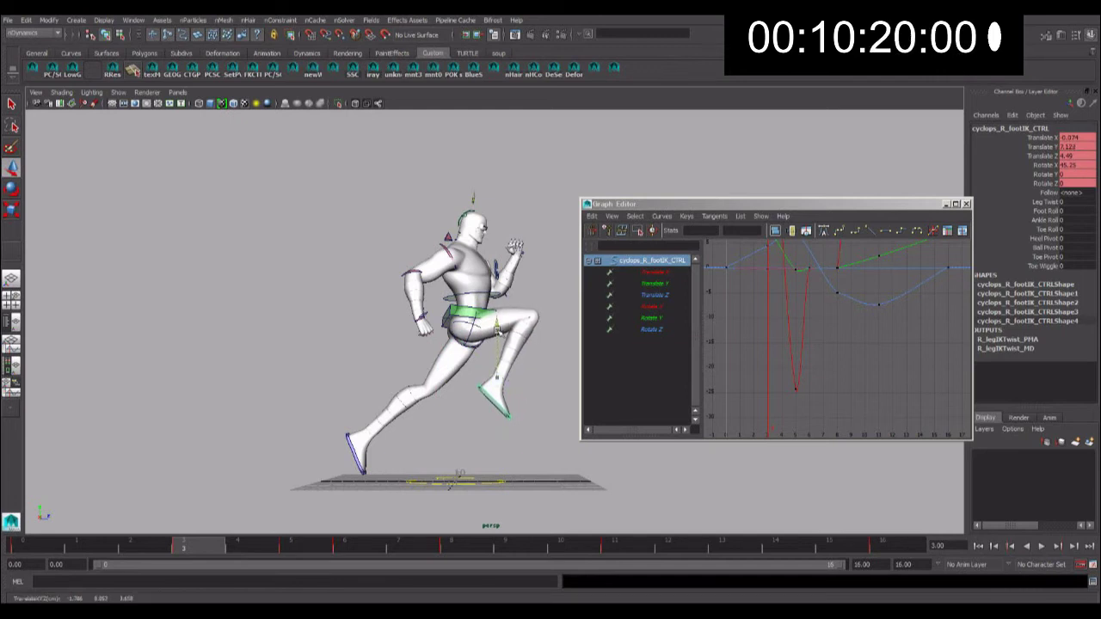
{"action": "right_click", "coordinate": [203, 551]}
{"action": "left_click", "coordinate": [234, 402]}
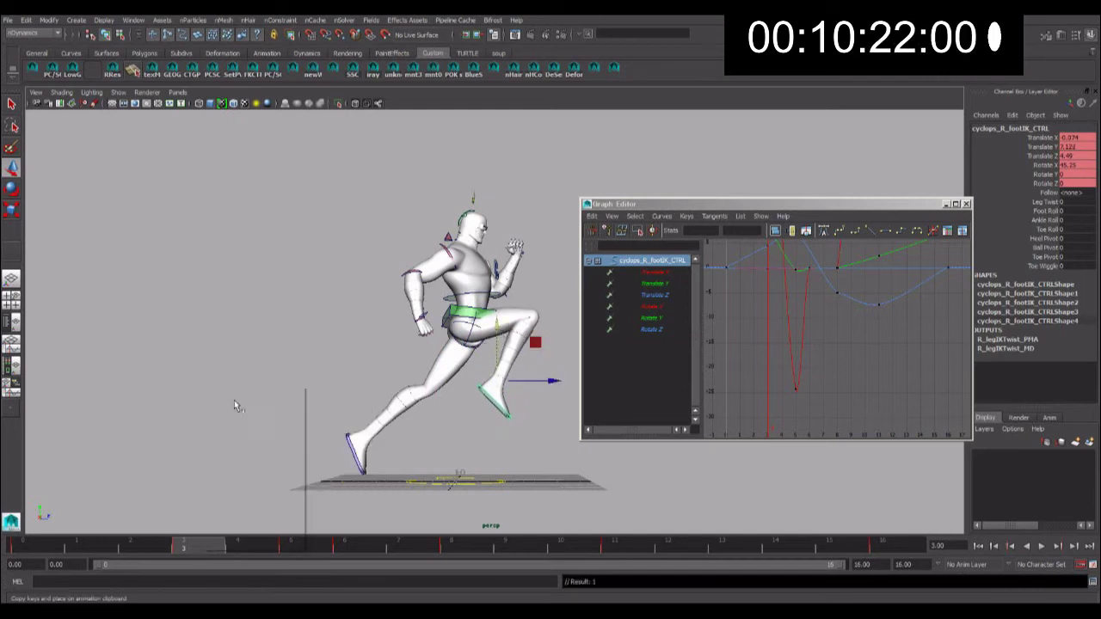
- Select the pelvis control at frame 3 and fit all its curves in the Graph Editor
{"action": "key", "text": "alt+period"}
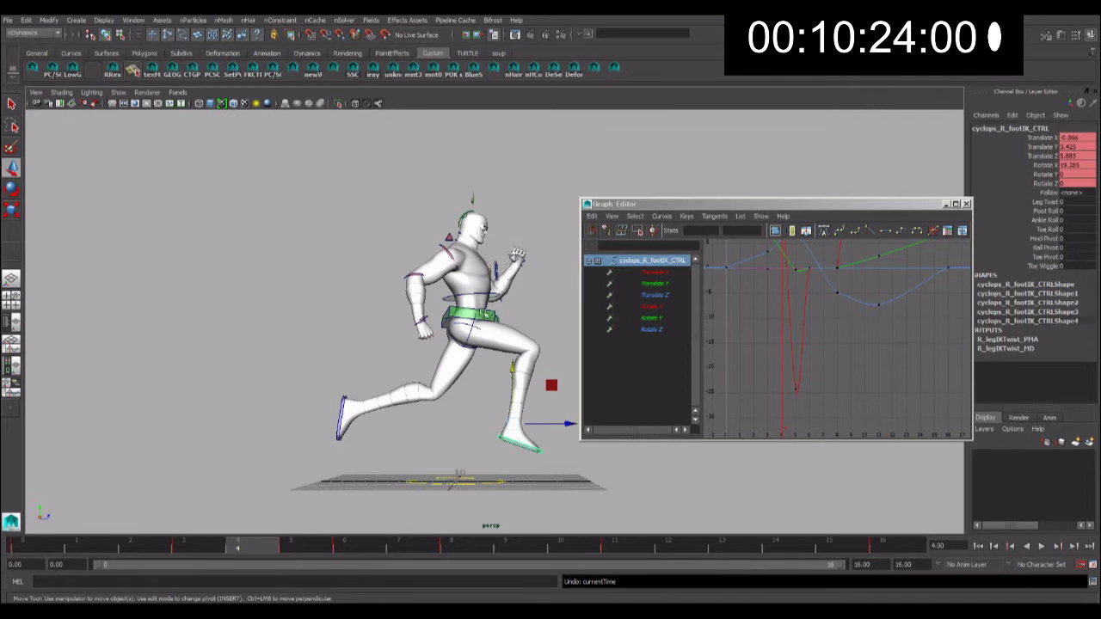
{"action": "left_click", "coordinate": [470, 333]}
{"action": "key", "text": "alt+comma"}
{"action": "key", "text": "alt+comma"}
{"action": "key", "text": "alt+comma"}
{"action": "key", "text": "alt+comma"}
{"action": "key", "text": "alt+period"}
{"action": "key", "text": "alt+period"}
{"action": "key", "text": "alt+period"}
{"action": "key", "text": "f"}
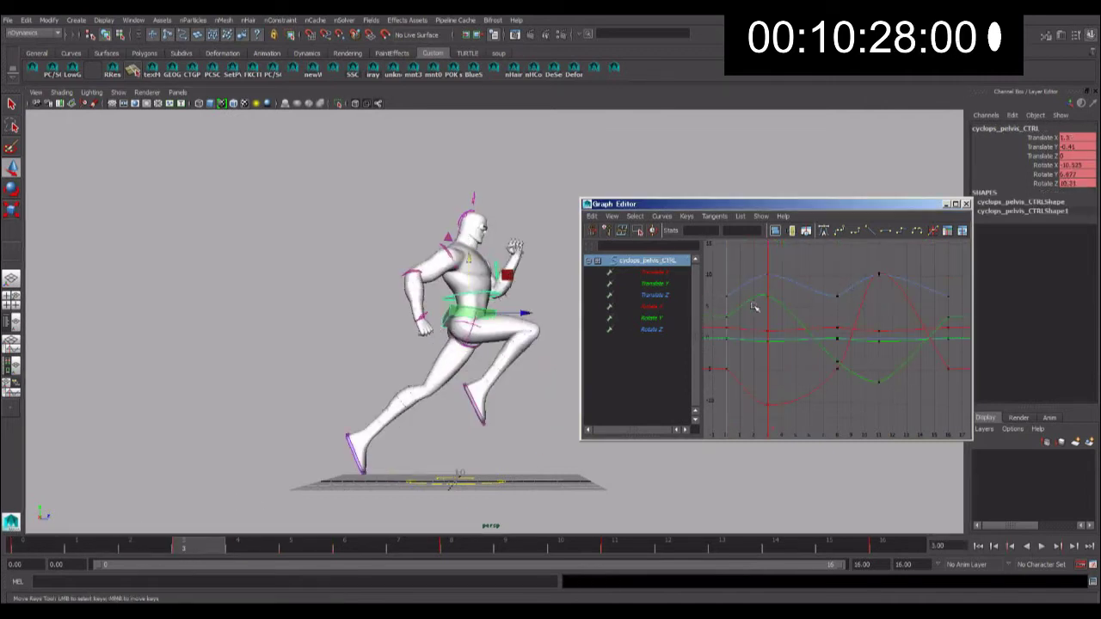
- Isolate the pelvis Translate X curve and drag its two lowest keys further down
{"action": "left_click", "coordinate": [674, 297]}
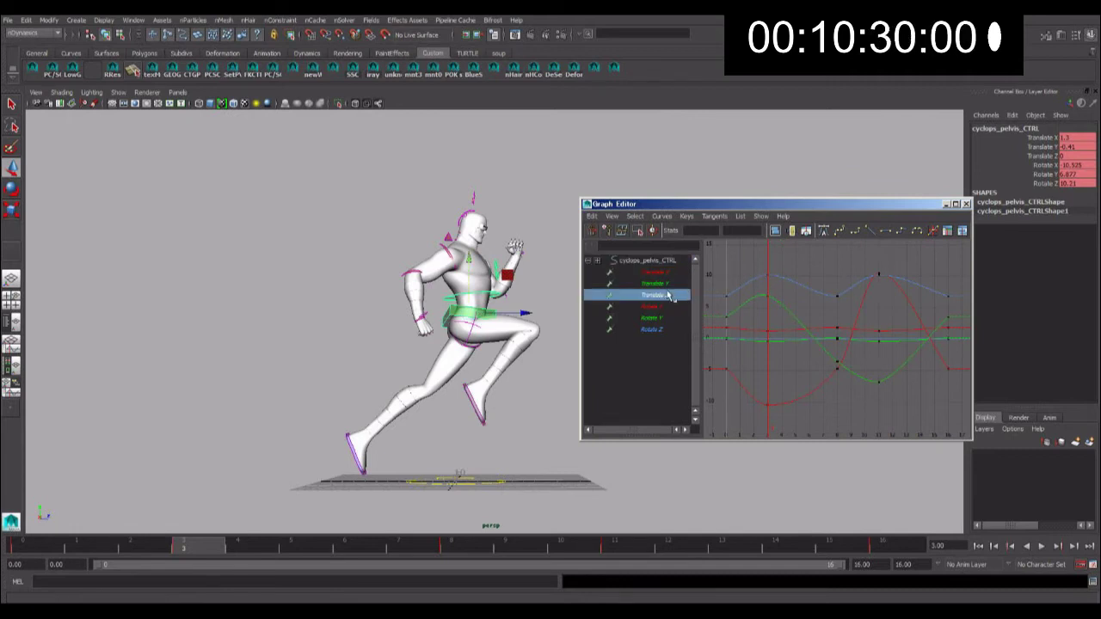
{"action": "left_click", "coordinate": [675, 272]}
{"action": "key", "text": "f"}
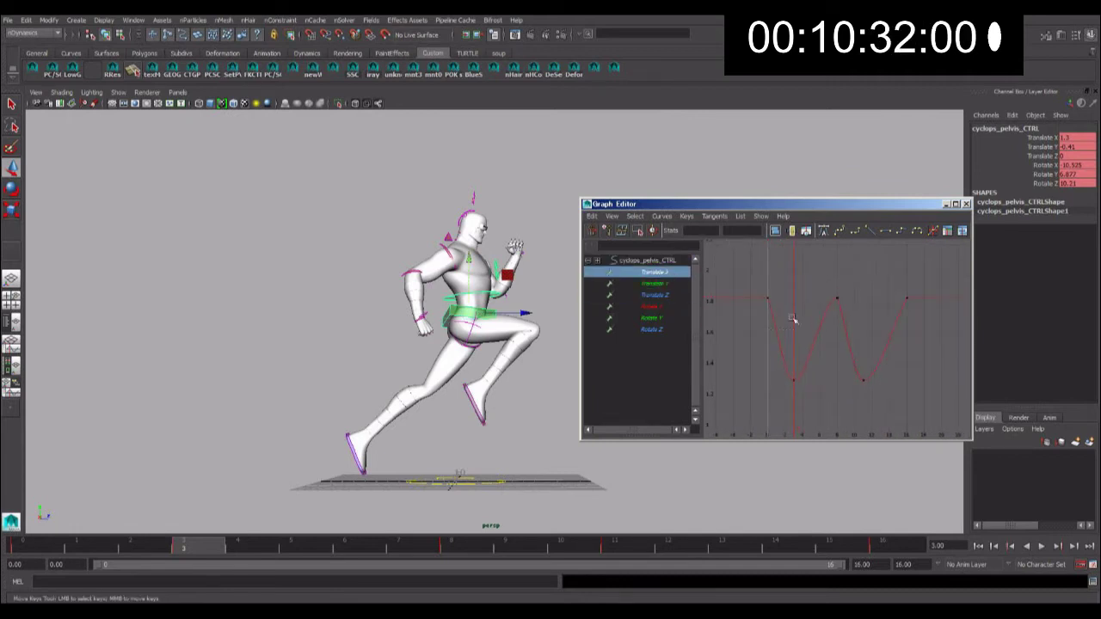
{"action": "left_click_drag", "start_coordinate": [867, 404], "coordinate": [869, 402]}
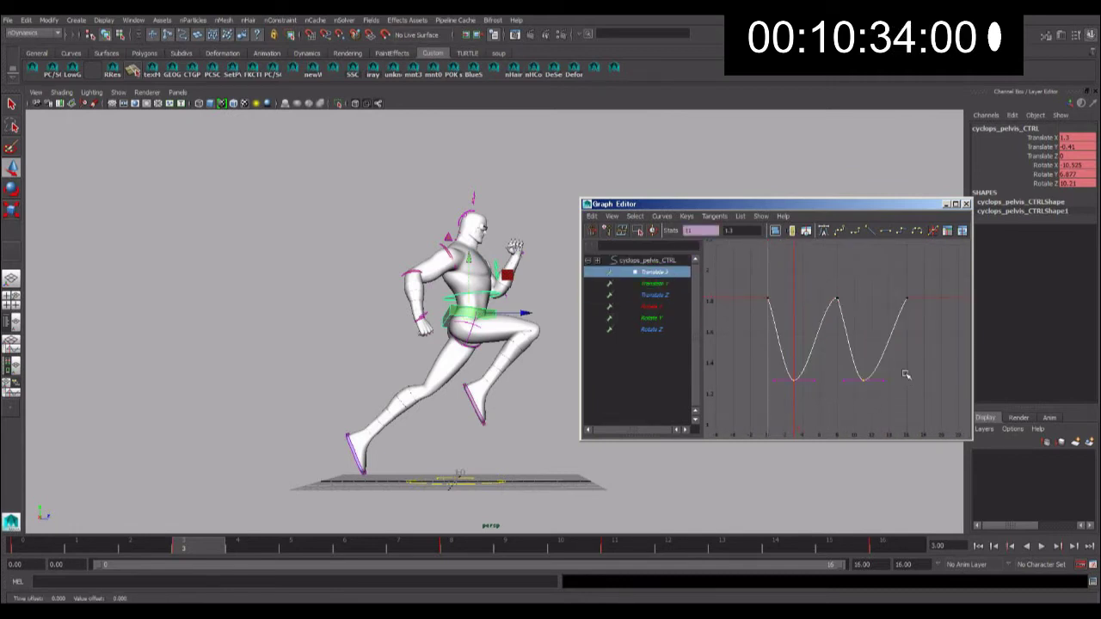
{"action": "middle_click_drag", "start_coordinate": [902, 379], "coordinate": [901, 393]}
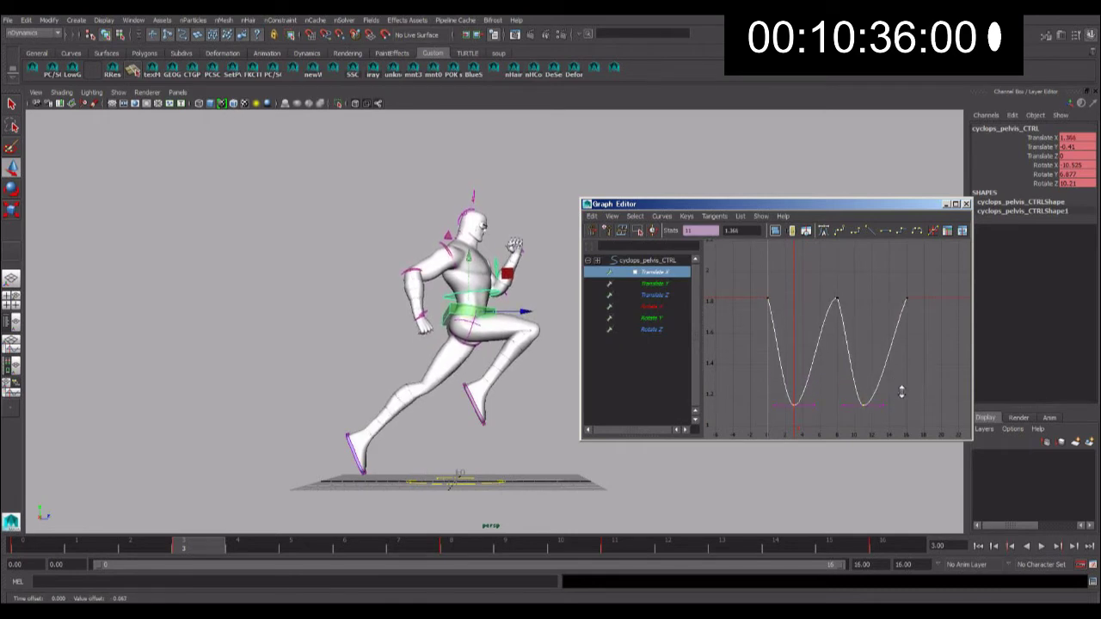
{"action": "middle_click_drag", "start_coordinate": [901, 393], "coordinate": [903, 398]}
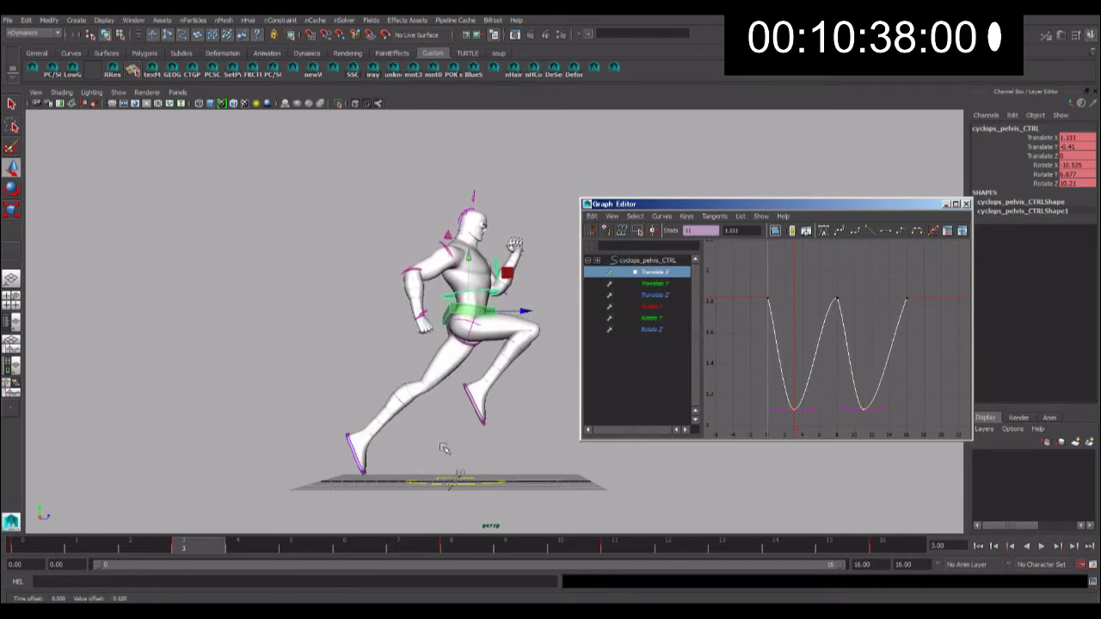
{"action": "left_click", "coordinate": [361, 464]}
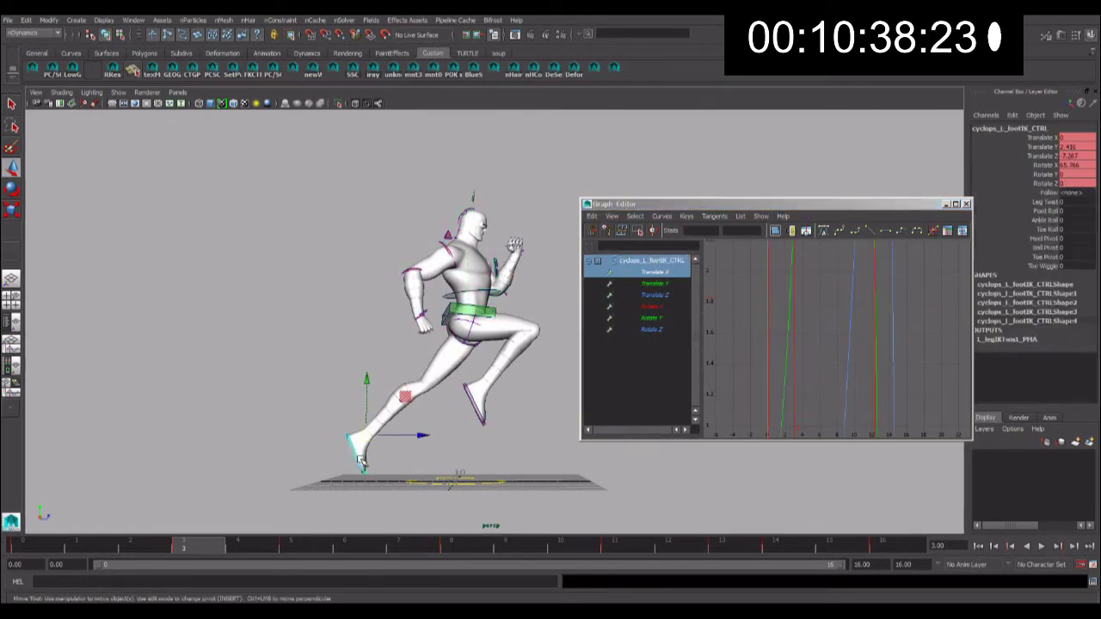
- Tilt the left foot to 28 degrees at frame 1, roll it further on frame 2, and lift it on frame 3
{"action": "left_click", "coordinate": [72, 548]}
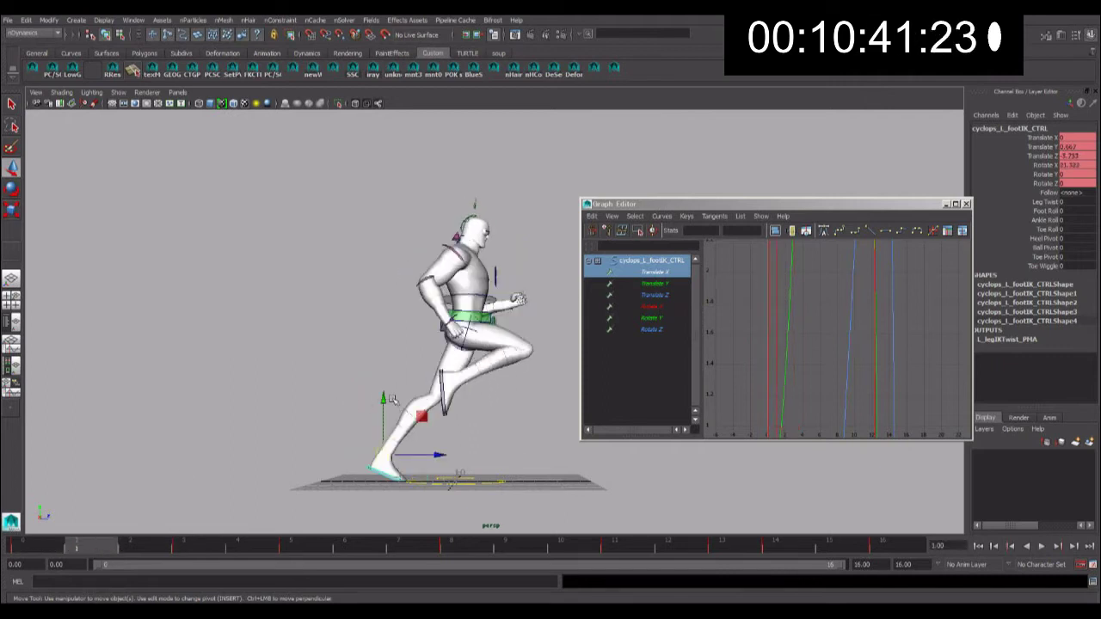
{"action": "key", "text": "e"}
{"action": "left_click_drag", "start_coordinate": [411, 413], "coordinate": [426, 421]}
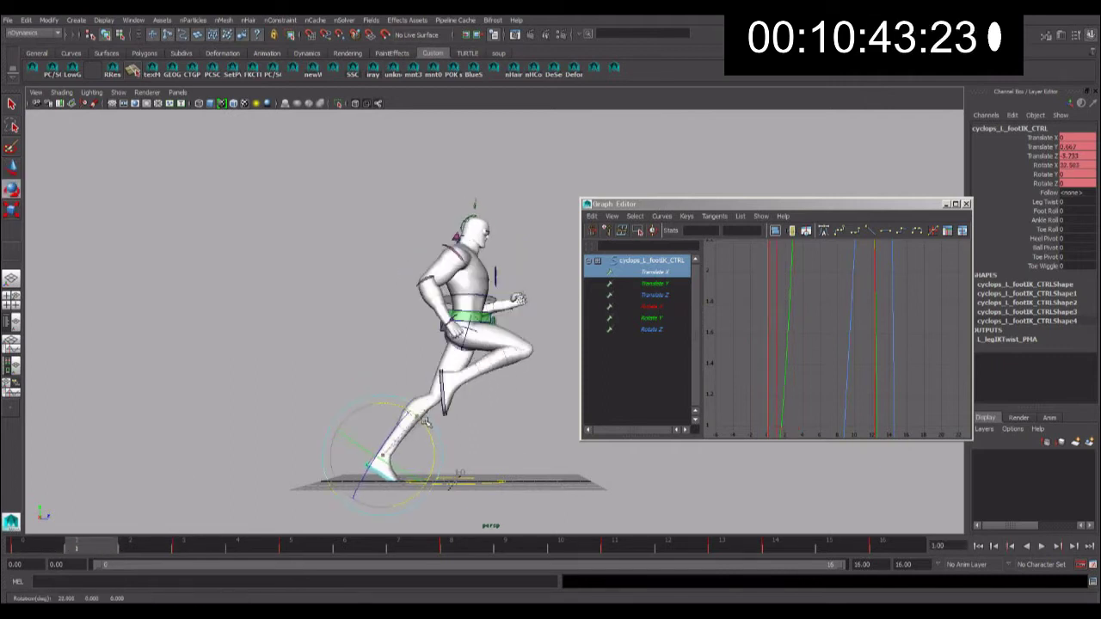
{"action": "left_click_drag", "start_coordinate": [76, 547], "coordinate": [168, 547]}
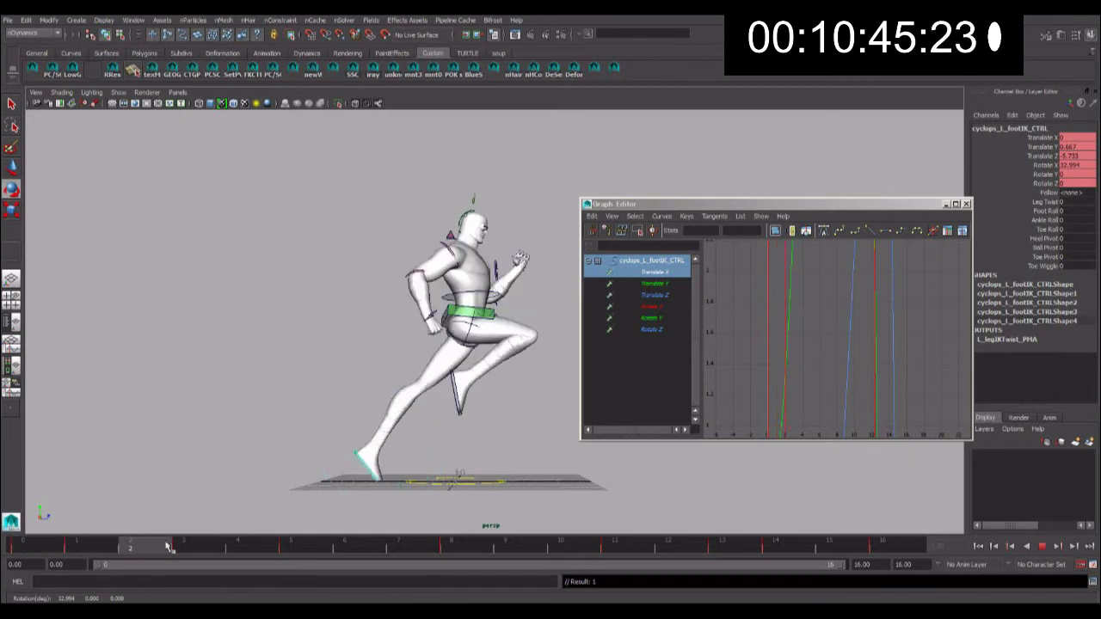
{"action": "key", "text": "w"}
{"action": "left_click_drag", "start_coordinate": [368, 394], "coordinate": [366, 362]}
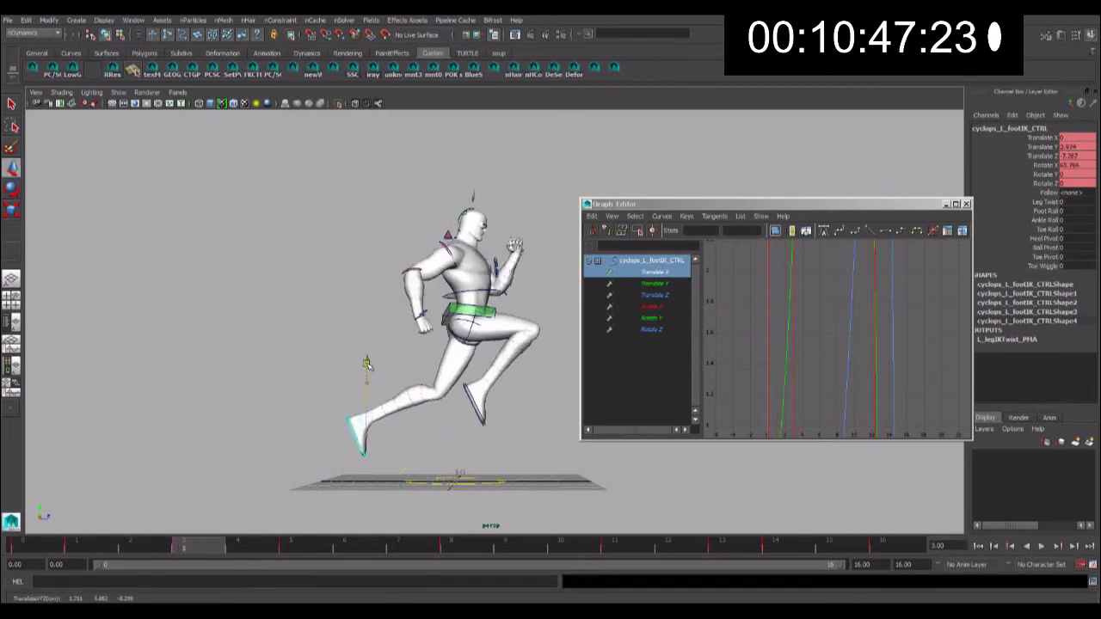
{"action": "left_click_drag", "start_coordinate": [420, 420], "coordinate": [412, 430]}
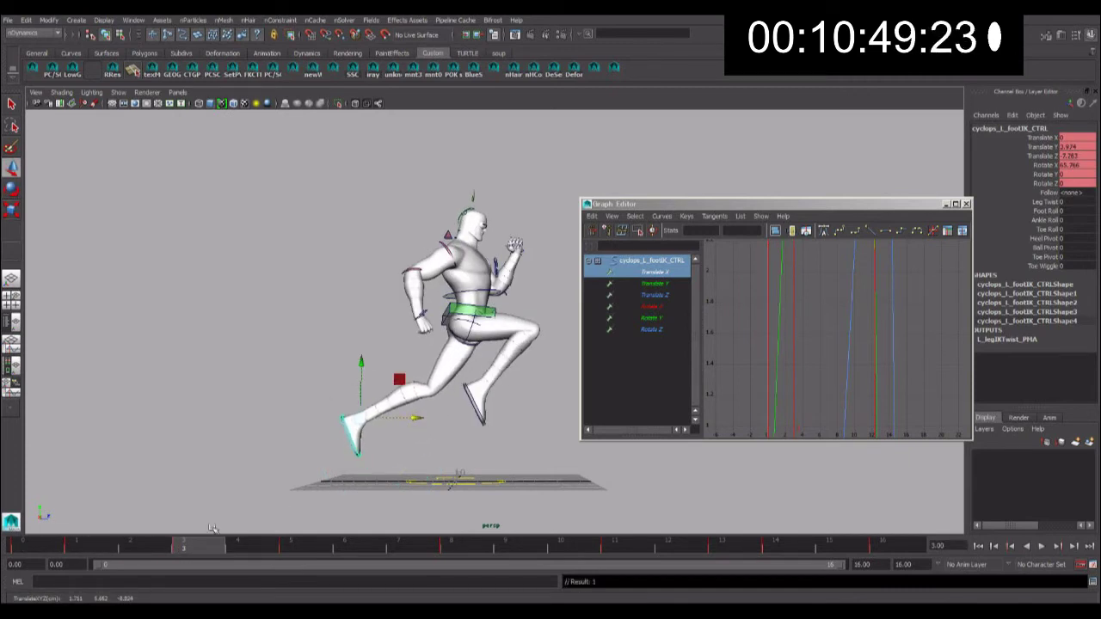
- Raise the left foot higher at frame 5 and play back the run cycle to check it
{"action": "key", "text": "alt+v"}
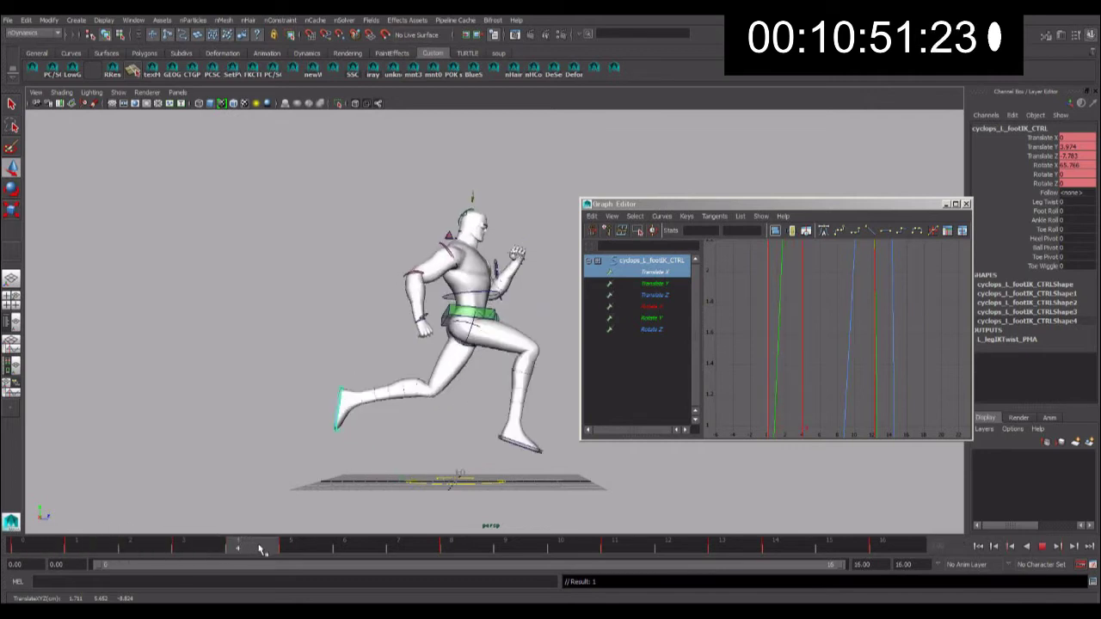
{"action": "key", "text": "alt+v"}
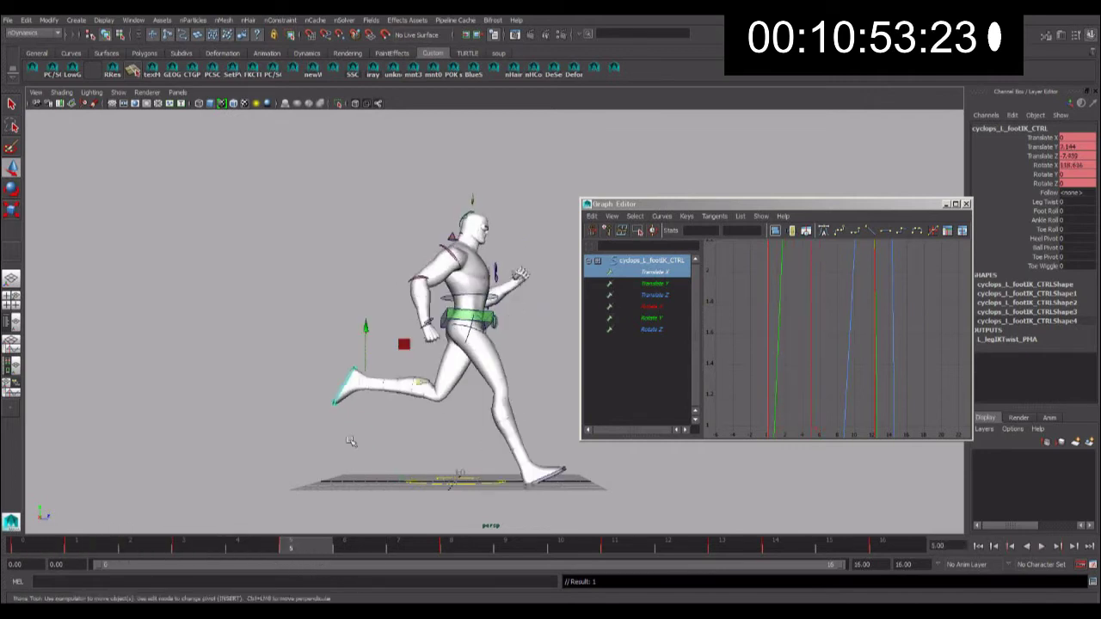
{"action": "left_click_drag", "start_coordinate": [367, 326], "coordinate": [368, 311]}
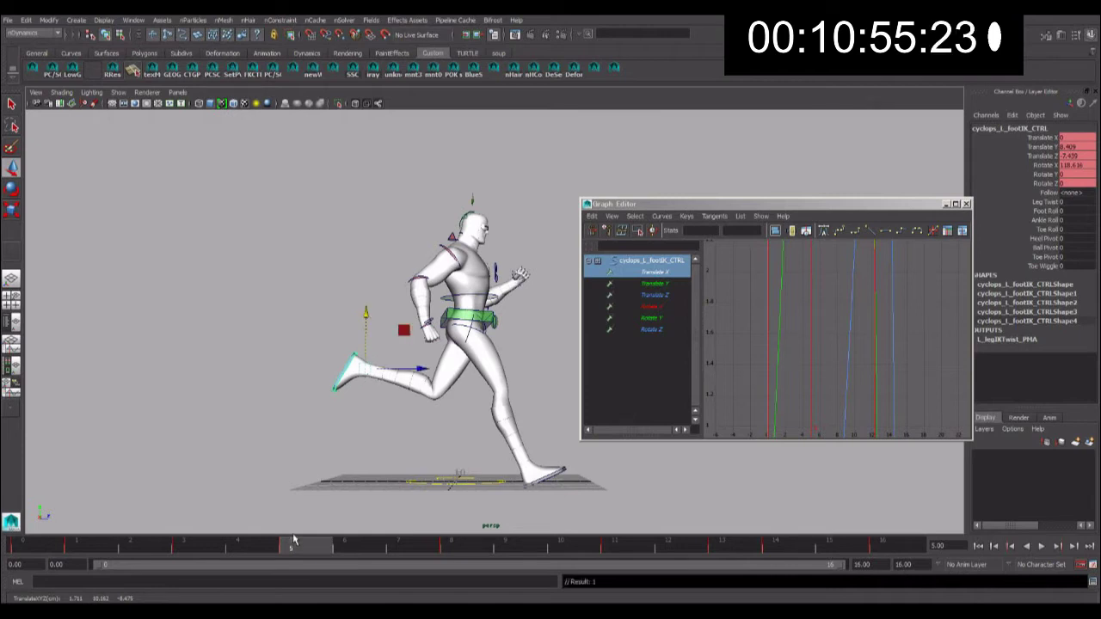
{"action": "key", "text": "alt+v"}
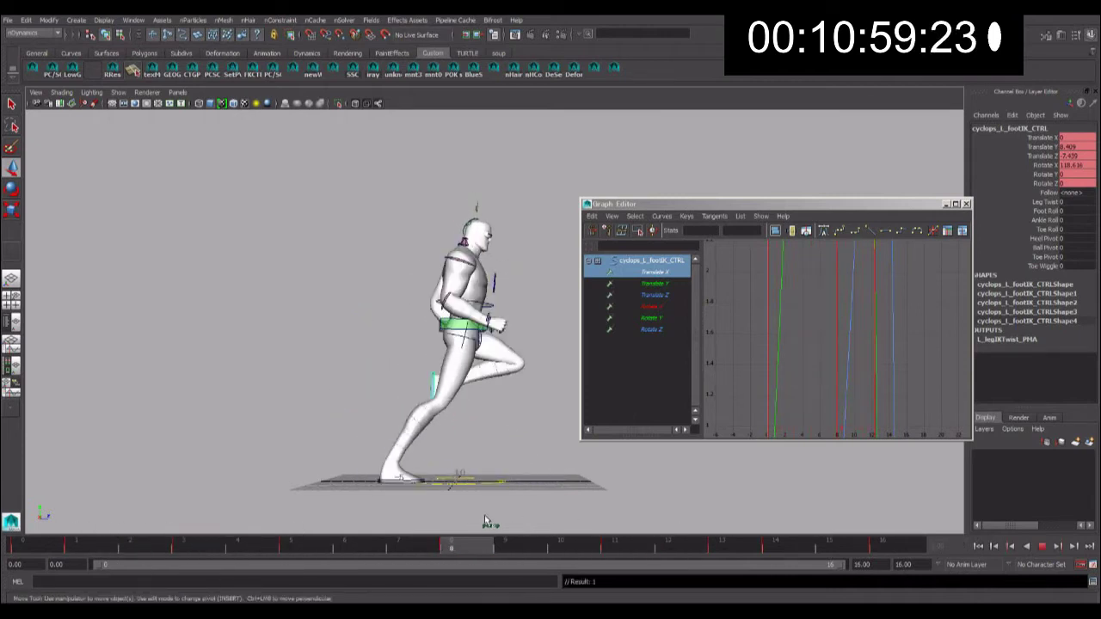
{"action": "left_click", "coordinate": [614, 542]}
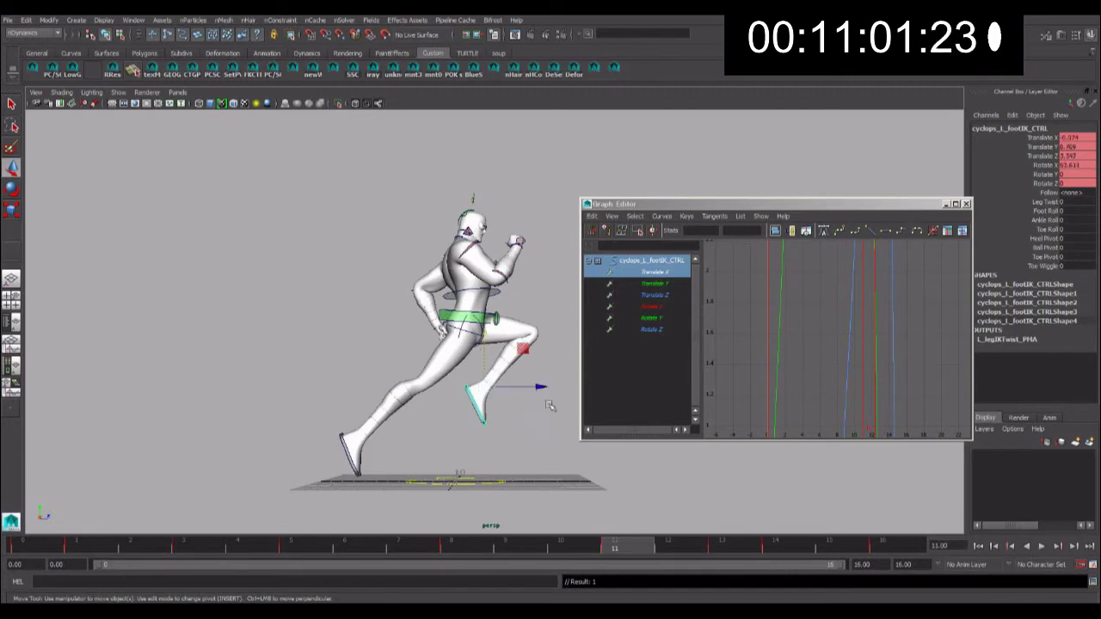
{"action": "key", "text": "alt+v"}
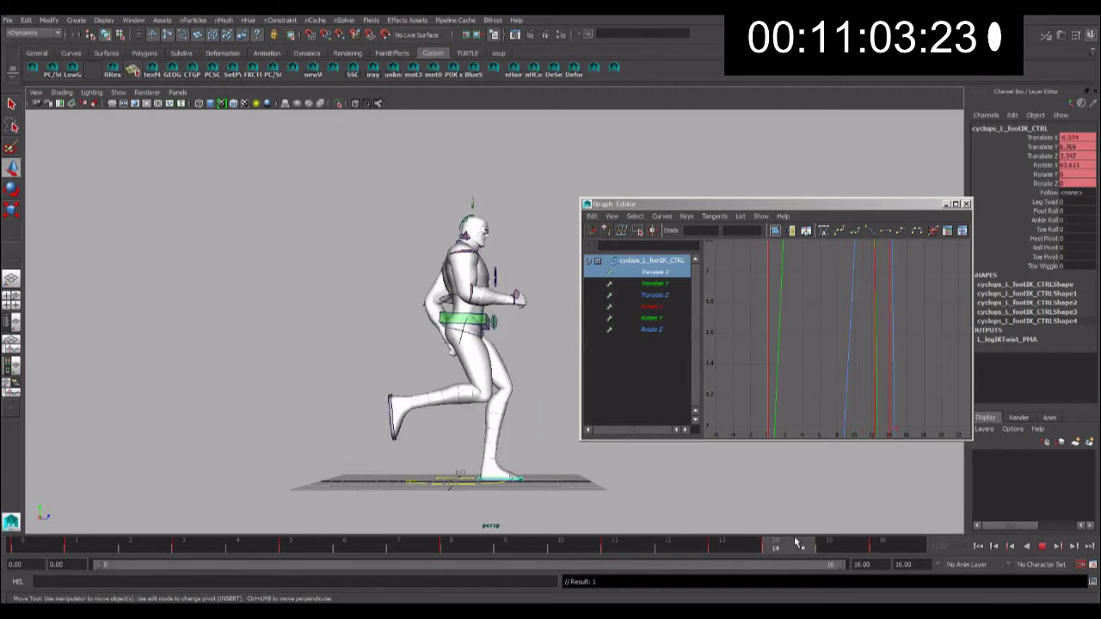
- Copy the left foot's keys for frames 0–6 and paste them onto the right foot at frame 8
{"action": "key", "text": "alt+v"}
{"action": "left_click", "coordinate": [519, 480]}
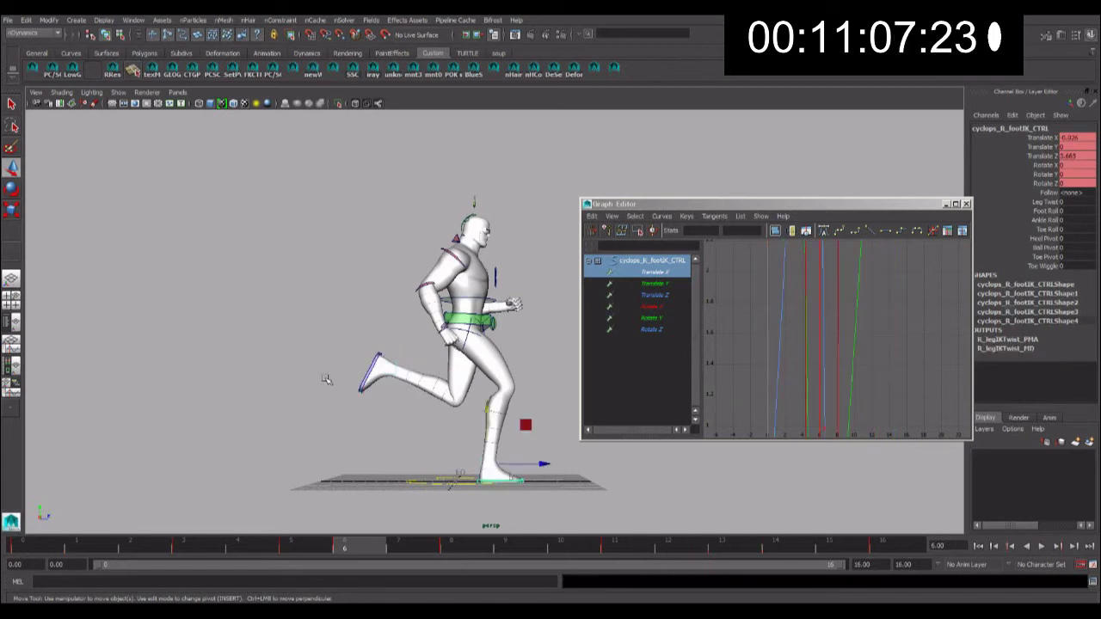
{"action": "left_click", "coordinate": [371, 375]}
{"action": "left_click_drag", "start_coordinate": [271, 545], "coordinate": [18, 546], "text": "shift"}
{"action": "right_click_drag", "start_coordinate": [57, 545], "coordinate": [84, 394]}
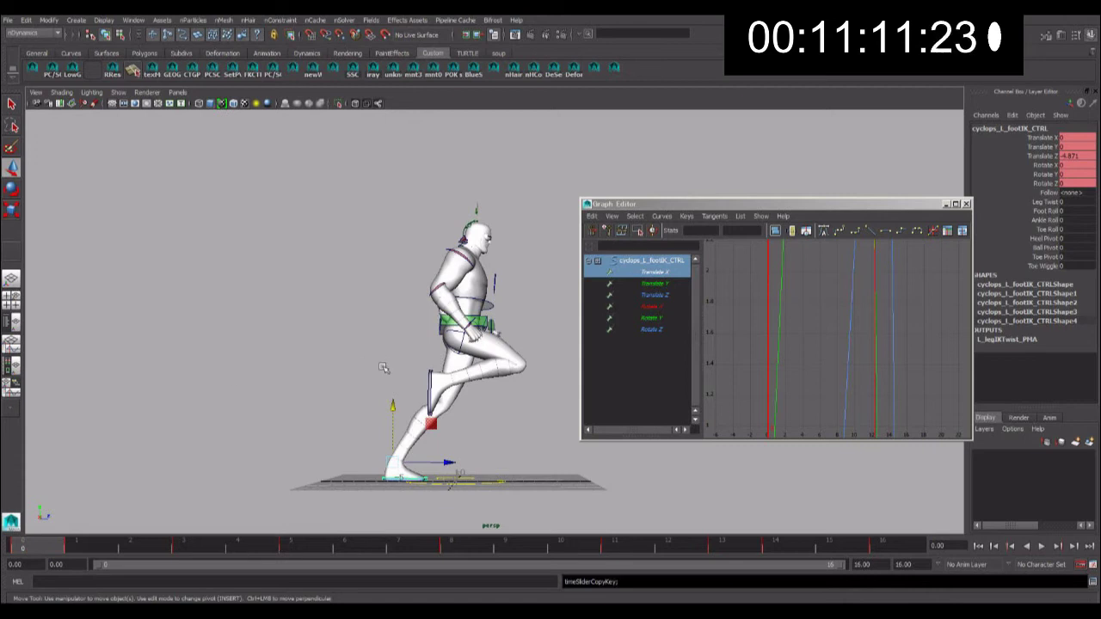
{"action": "left_click", "coordinate": [483, 487]}
{"action": "left_click", "coordinate": [460, 548]}
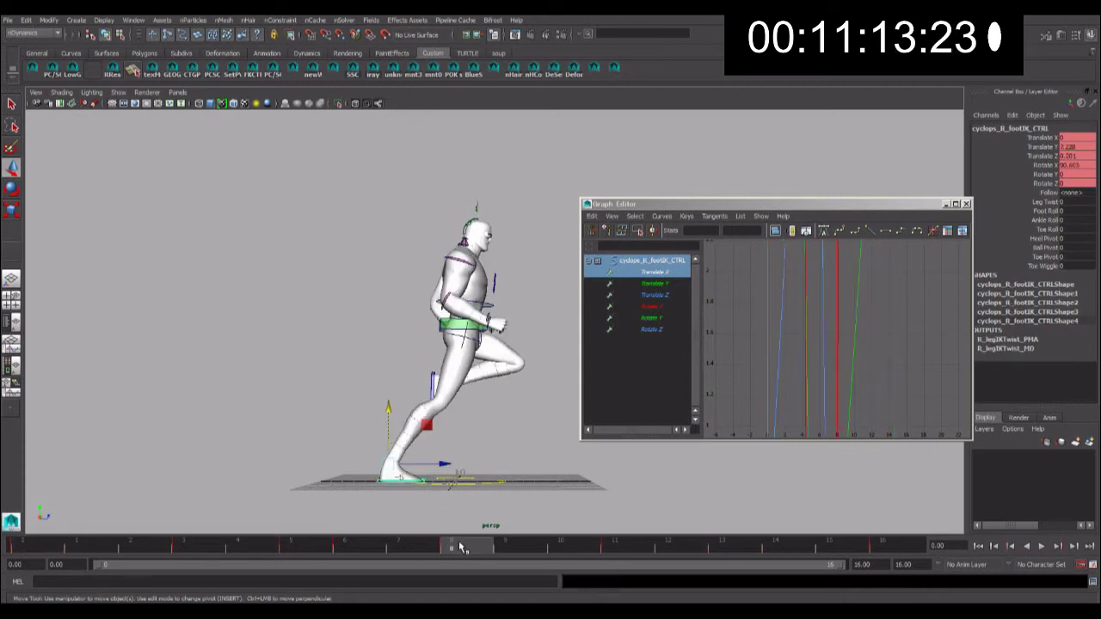
{"action": "right_click", "coordinate": [460, 547]}
{"action": "left_click", "coordinate": [593, 406]}
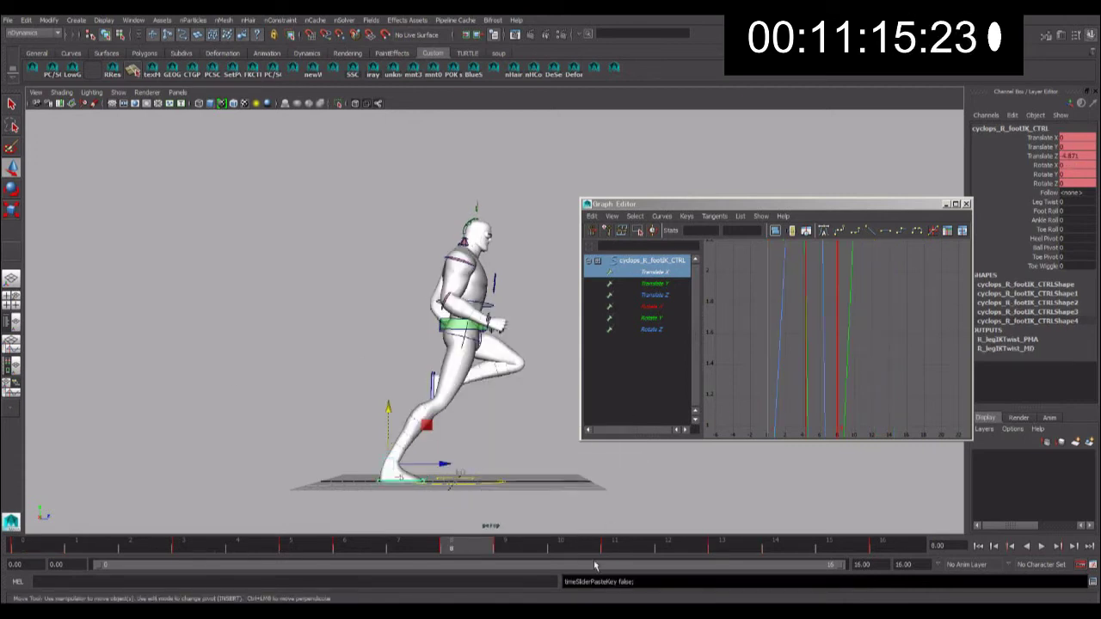
- Play back both feet, then select the left foot control and its Toe Wiggle channel
{"action": "key", "text": "alt+v"}
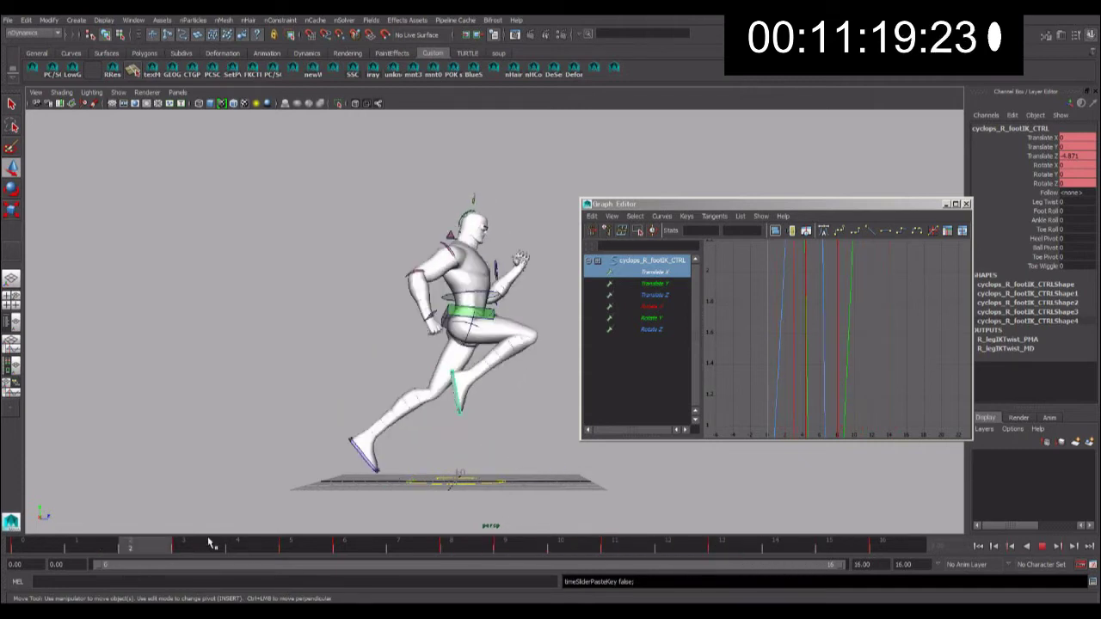
{"action": "key", "text": "alt+v"}
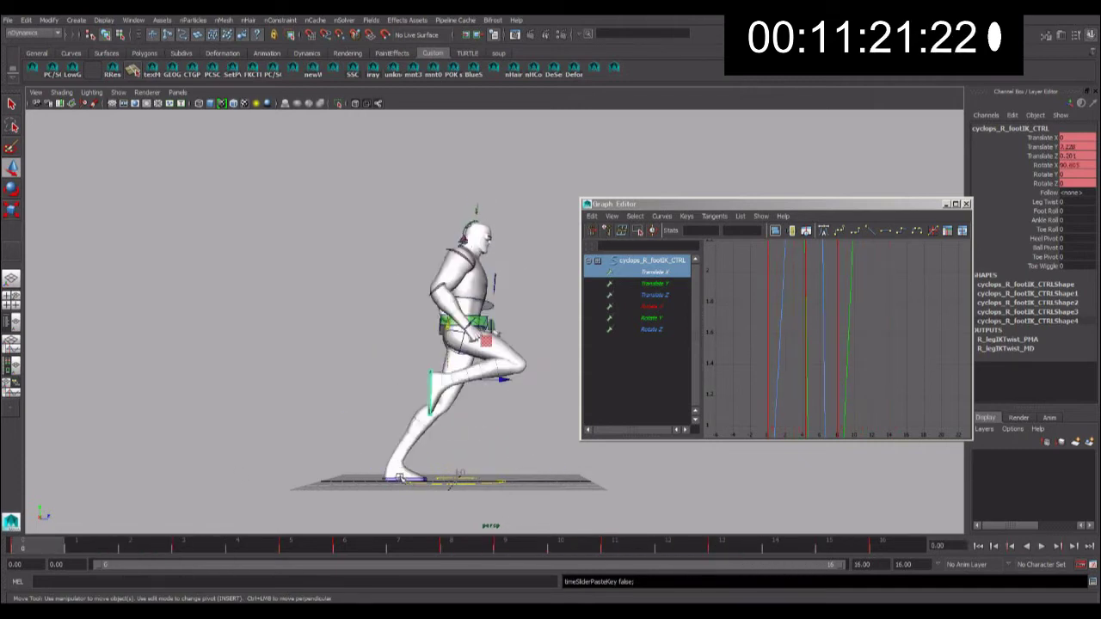
{"action": "left_click", "coordinate": [398, 478]}
{"action": "left_click_drag", "start_coordinate": [68, 554], "coordinate": [65, 554]}
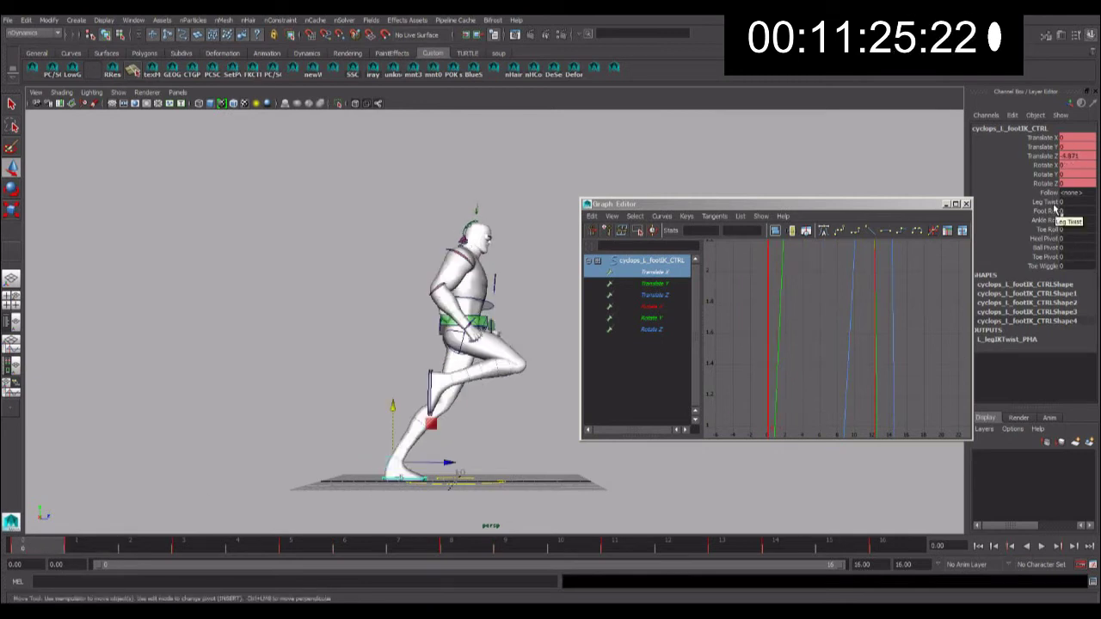
{"action": "left_click", "coordinate": [1046, 265]}
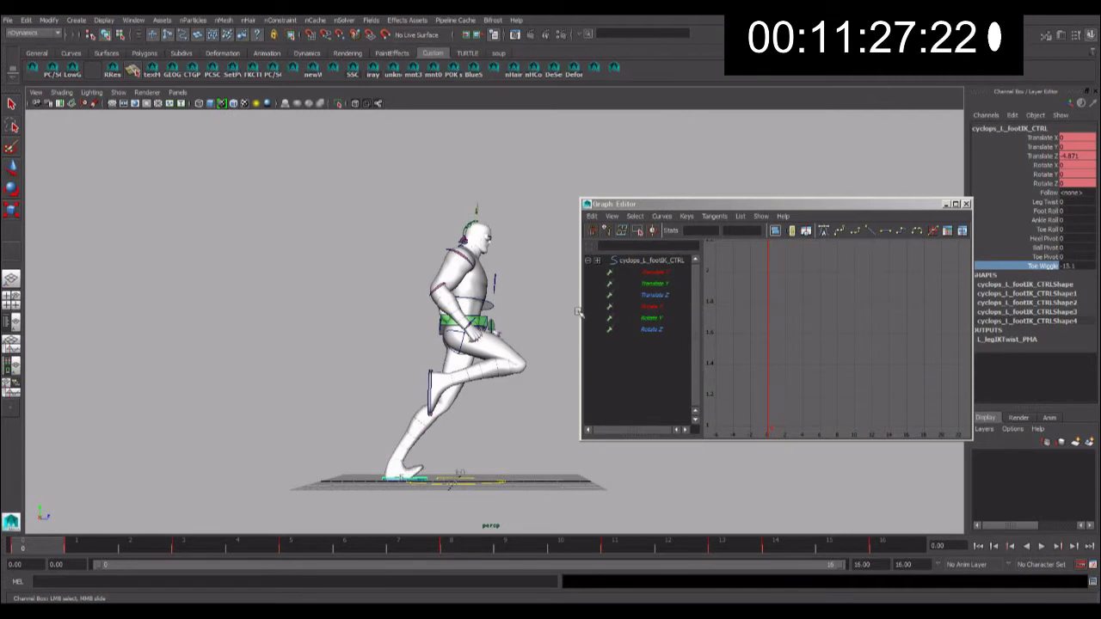
{"action": "right_click", "coordinate": [1039, 272]}
{"action": "left_click", "coordinate": [1044, 288]}
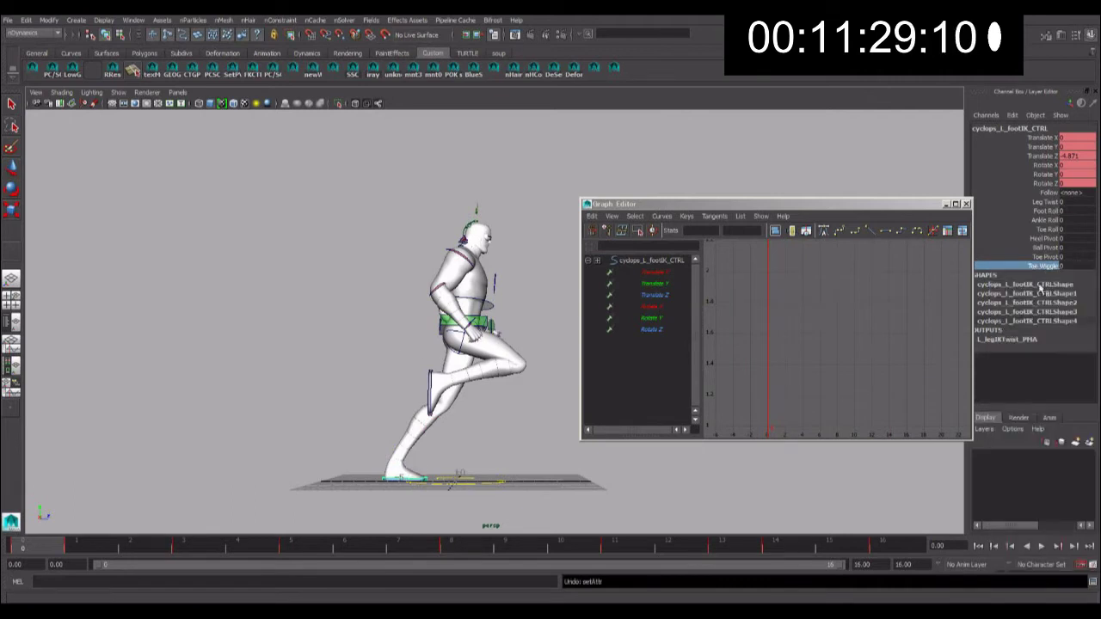
{"action": "left_click", "coordinate": [111, 547]}
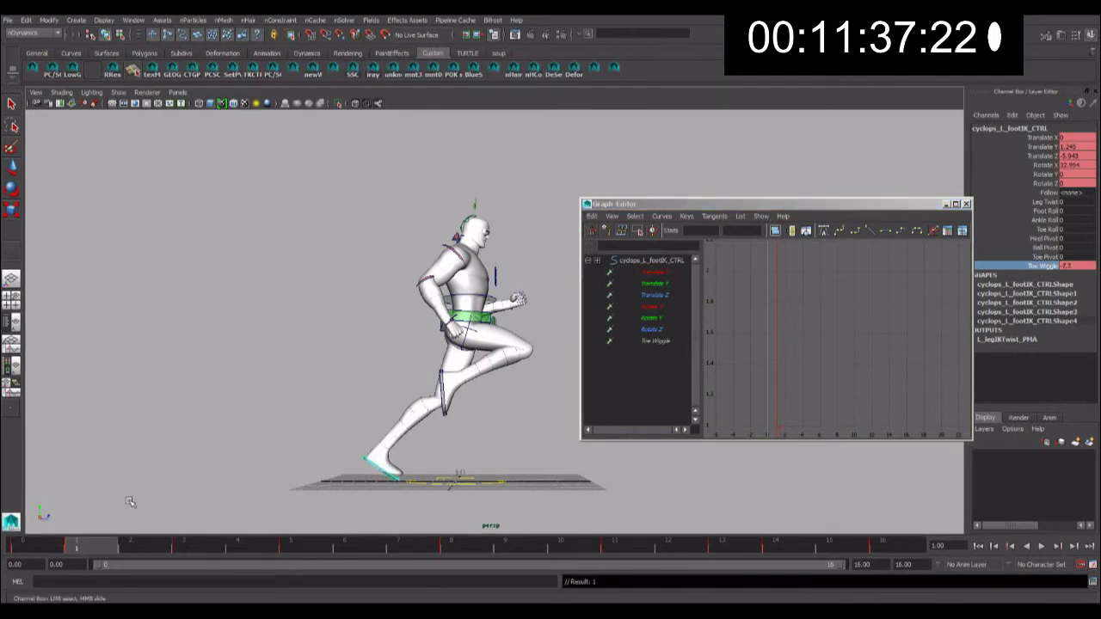
{"action": "mouse_move", "coordinate": [76, 548]}
{"action": "left_mouse_down"}
{"action": "mouse_move", "coordinate": [35, 543]}
{"action": "mouse_move", "coordinate": [74, 547]}
{"action": "mouse_move", "coordinate": [45, 539]}
{"action": "left_mouse_up"}
{"action": "key", "text": "ctrl+z"}
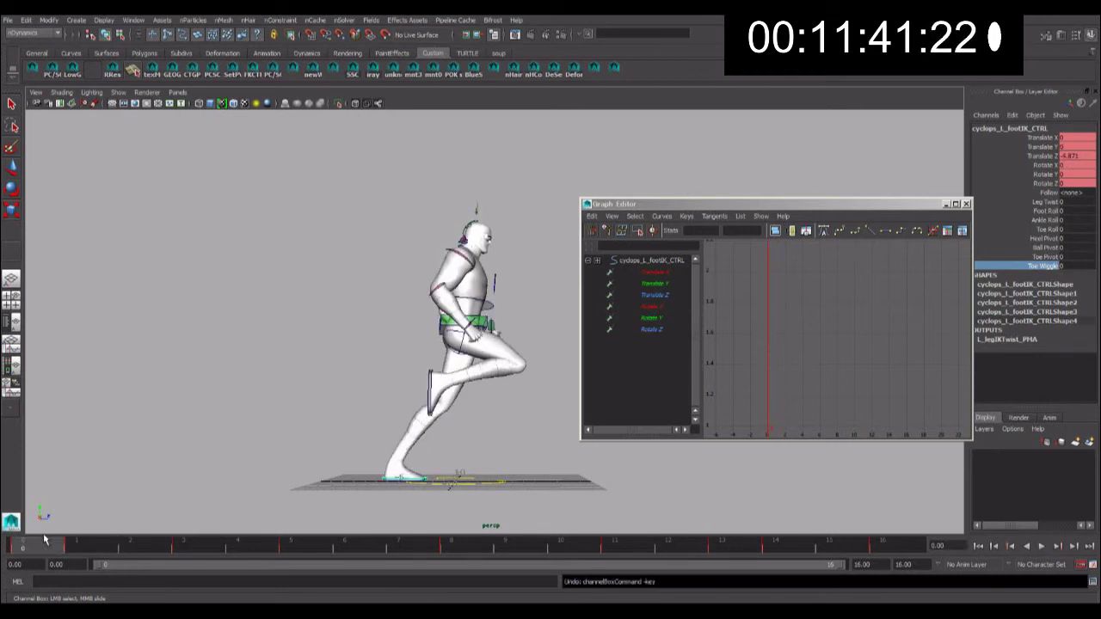
{"action": "mouse_move", "coordinate": [56, 544]}
{"action": "left_mouse_down"}
{"action": "mouse_move", "coordinate": [68, 546]}
{"action": "mouse_move", "coordinate": [26, 545]}
{"action": "left_mouse_up"}
{"action": "key", "text": "w"}
{"action": "left_click_drag", "start_coordinate": [452, 465], "coordinate": [459, 466]}
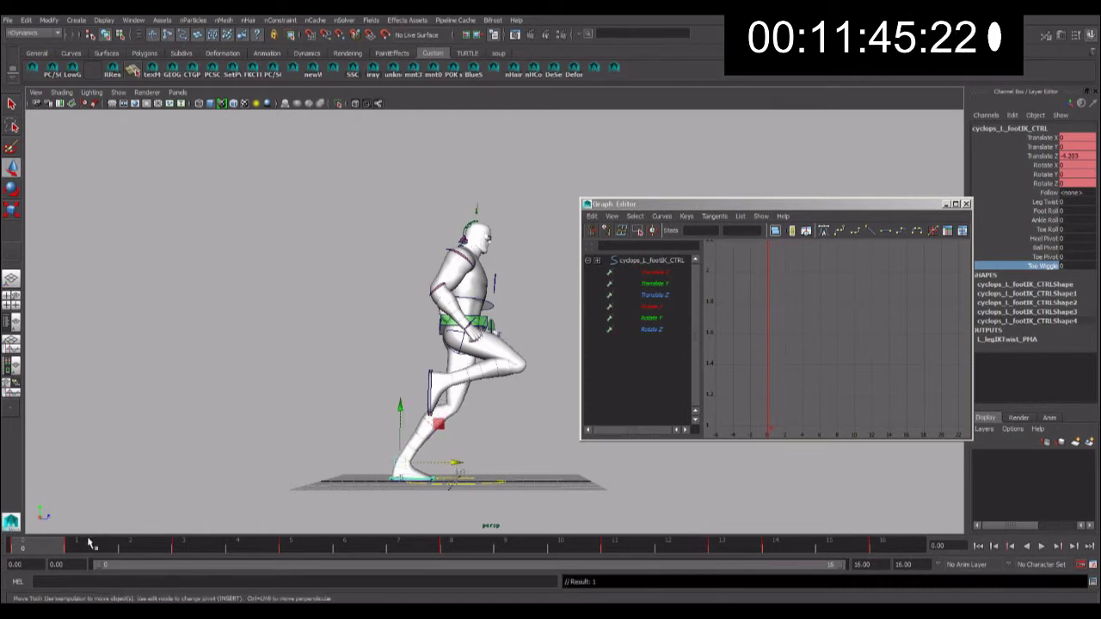
{"action": "key", "text": "ctrl+z"}
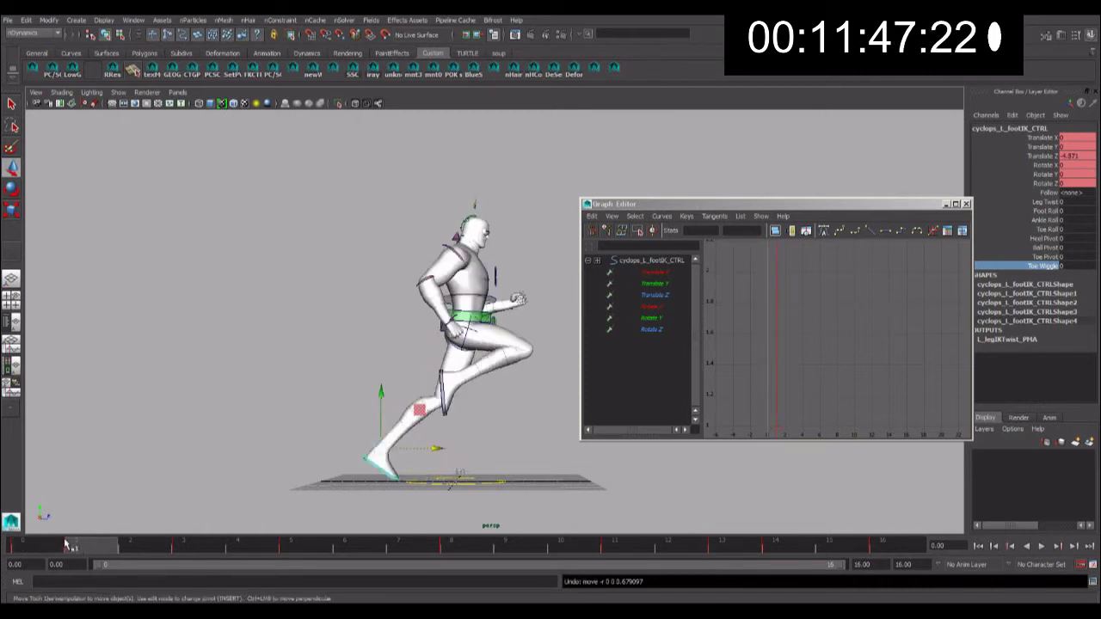
{"action": "key", "text": "alt+v"}
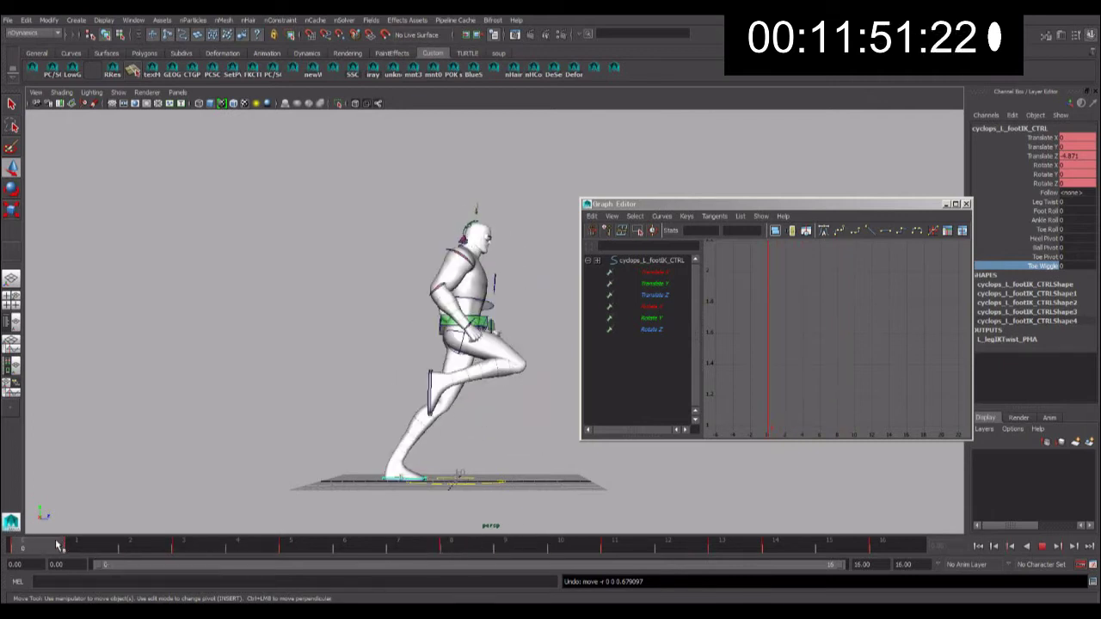
{"action": "key", "text": "alt+v"}
- Nudge the pelvis control and copy its keys, then undo both changes
{"action": "left_click", "coordinate": [456, 323]}
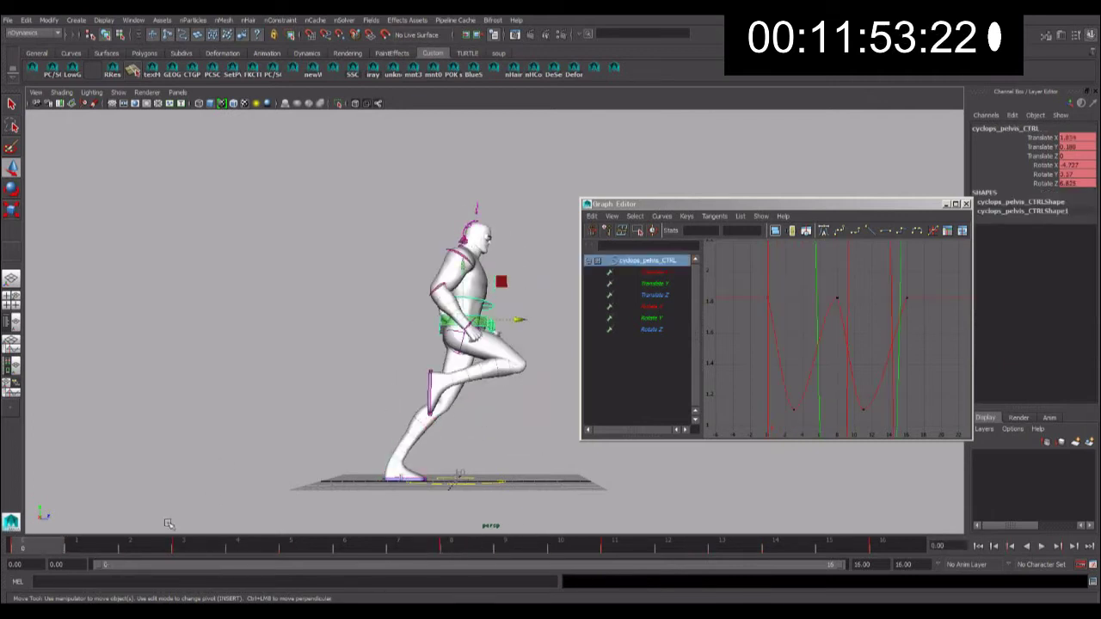
{"action": "left_click_drag", "start_coordinate": [520, 321], "coordinate": [514, 321]}
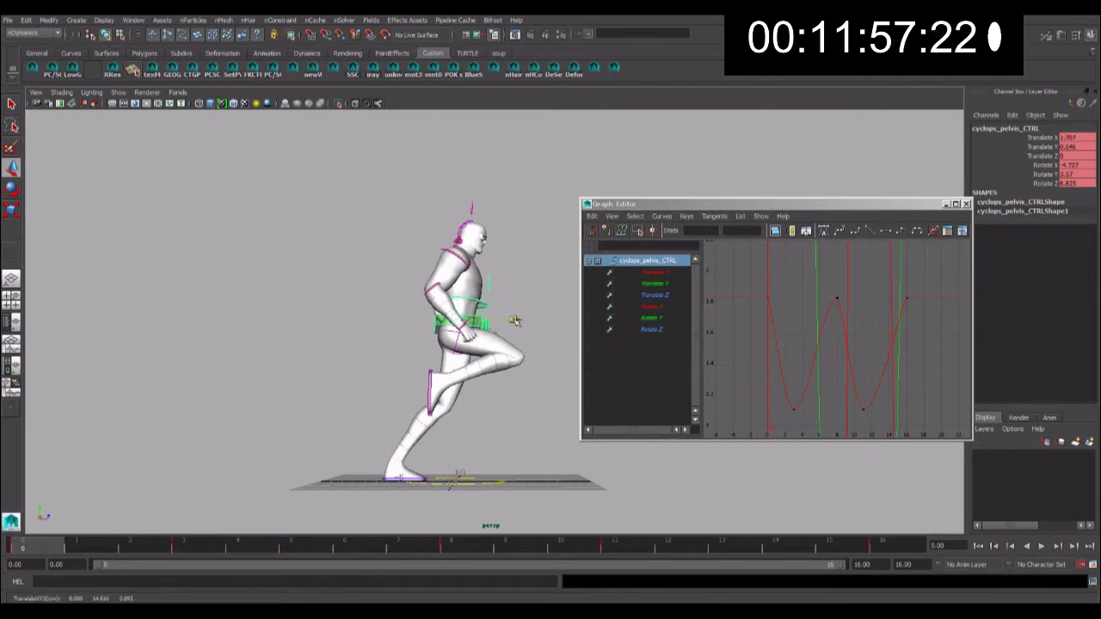
{"action": "left_click_drag", "start_coordinate": [514, 320], "coordinate": [513, 320]}
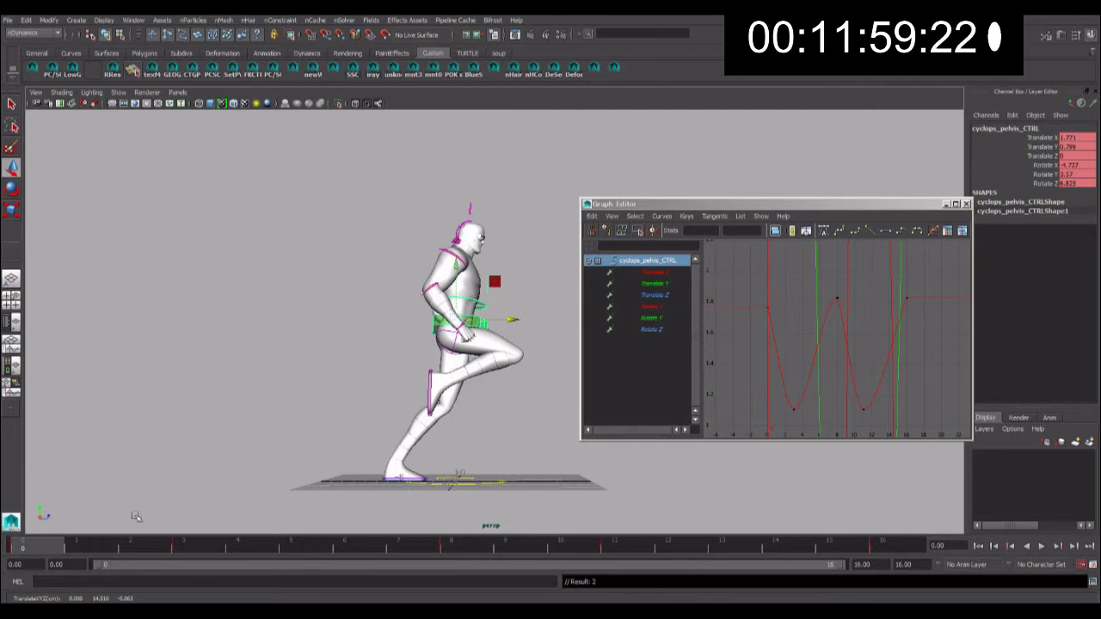
{"action": "right_click", "coordinate": [99, 544]}
{"action": "left_click", "coordinate": [140, 389]}
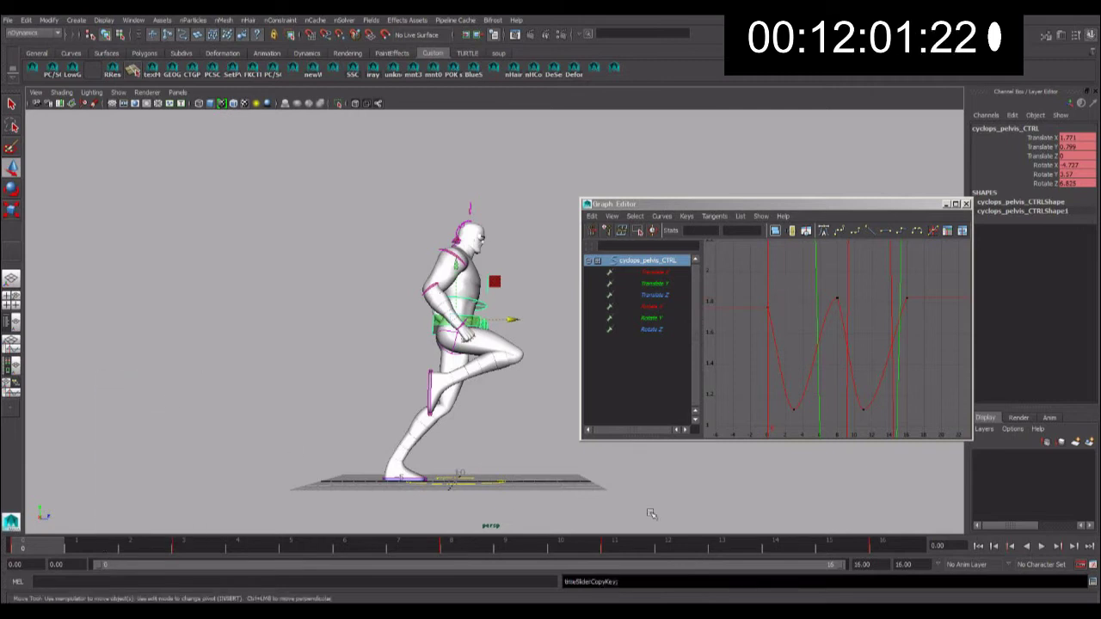
{"action": "key", "text": "ctrl+z"}
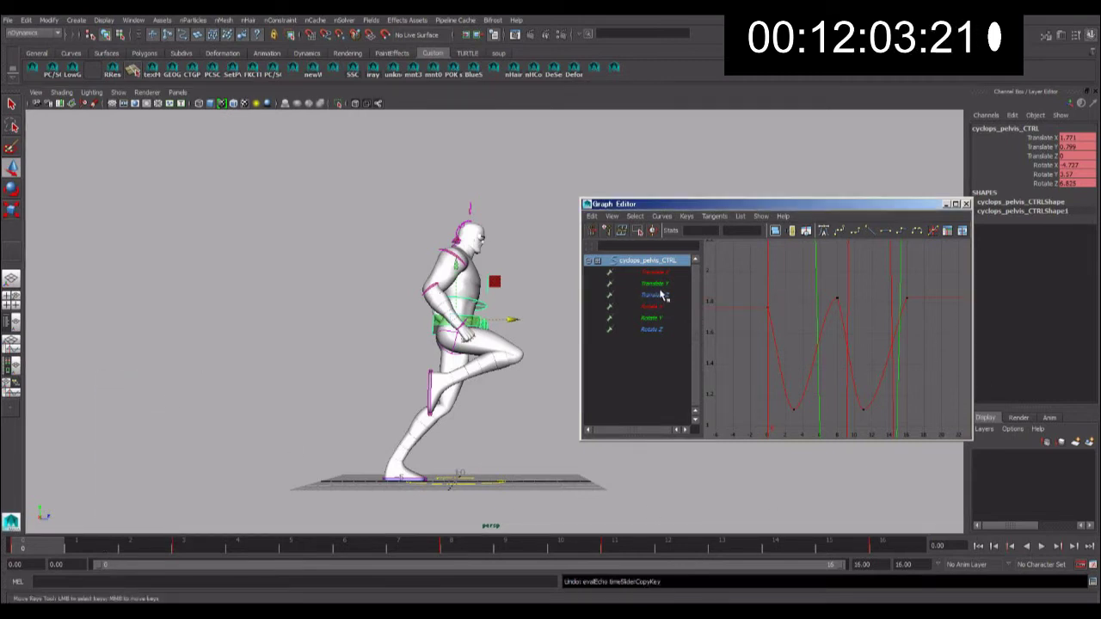
{"action": "key", "text": "ctrl+z"}
- Inspect the pelvis Translate Z and X curves, undoing an accidental key shift
{"action": "left_click", "coordinate": [662, 296]}
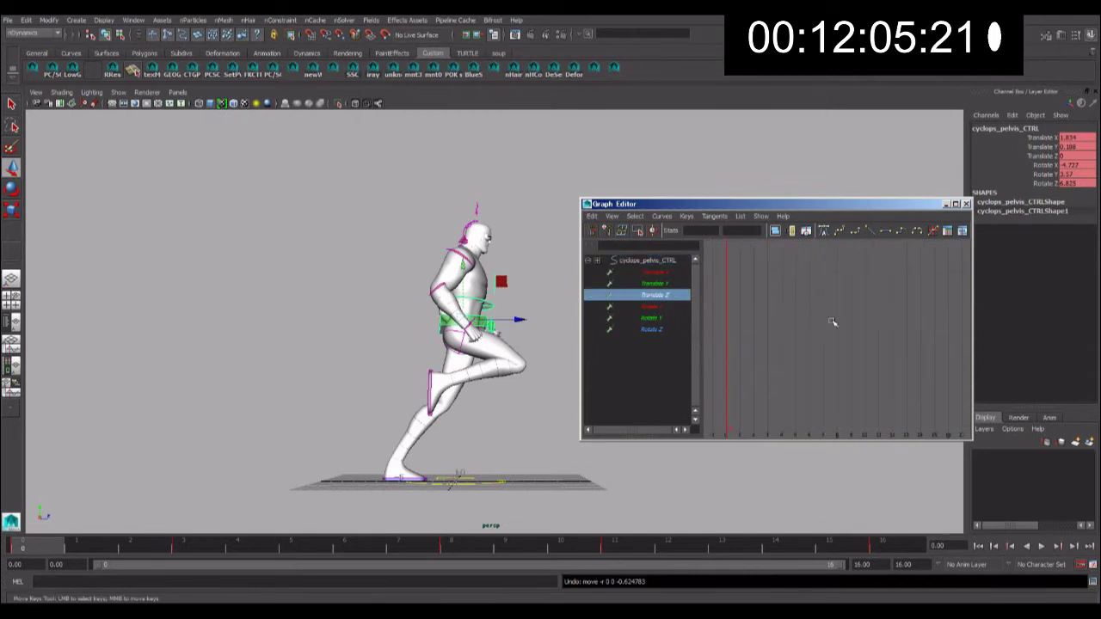
{"action": "key", "text": "f"}
{"action": "right_click_drag", "start_coordinate": [844, 334], "coordinate": [852, 339], "text": "alt"}
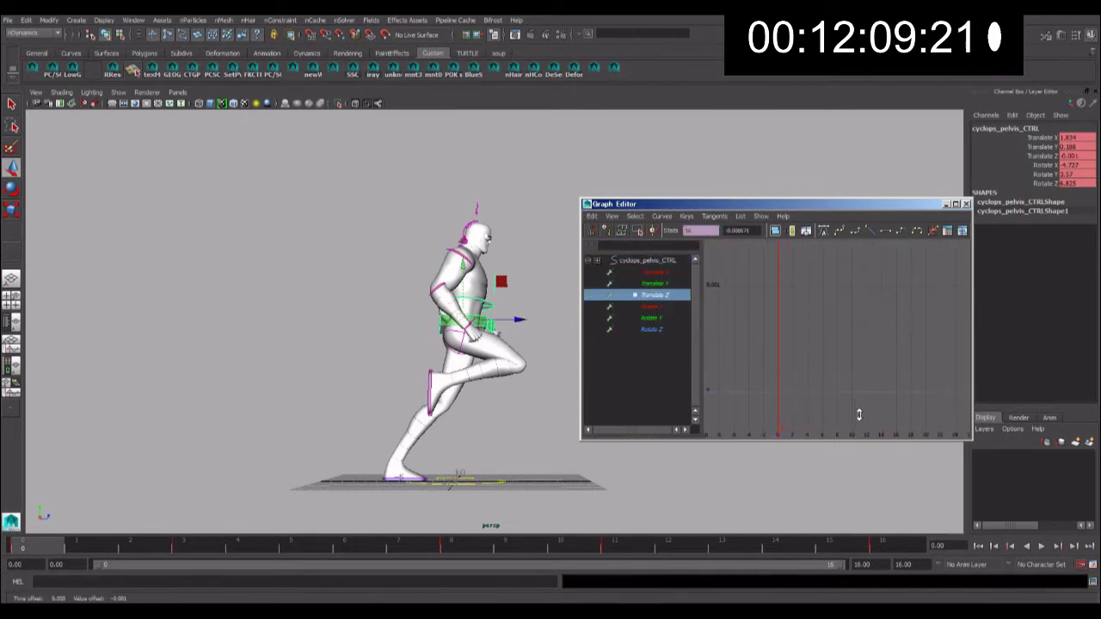
{"action": "left_click", "coordinate": [658, 272]}
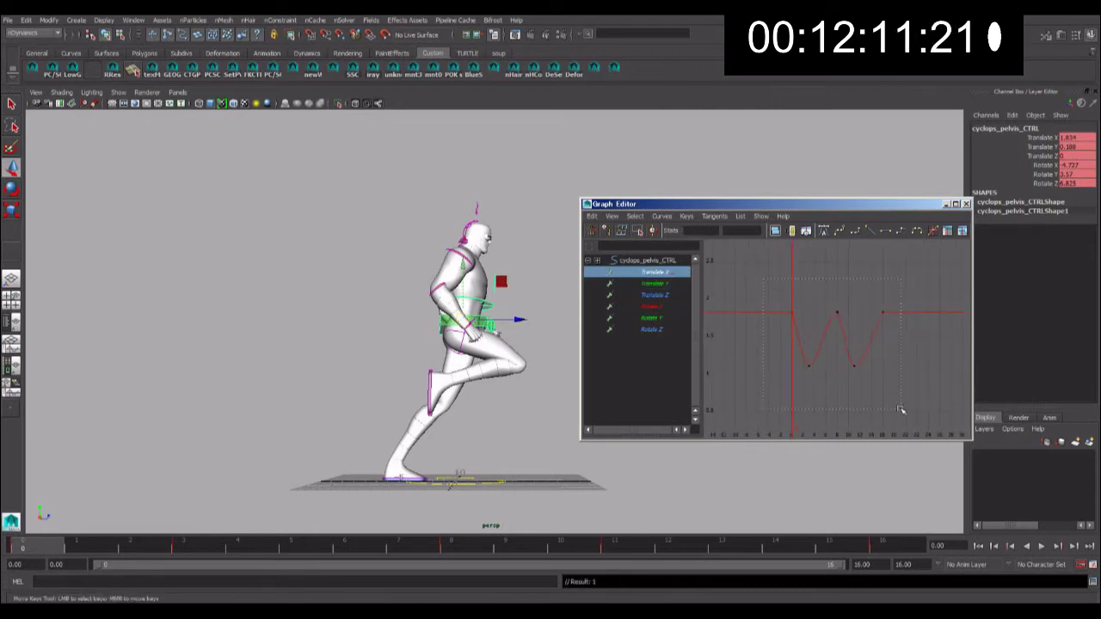
{"action": "middle_click_drag", "start_coordinate": [889, 336], "coordinate": [889, 361]}
{"action": "key", "text": "ctrl+z"}
- Shift all pelvis Translate Y keys by 0.360, hips at 0.672 on frame 0, and play back
{"action": "left_click", "coordinate": [664, 284]}
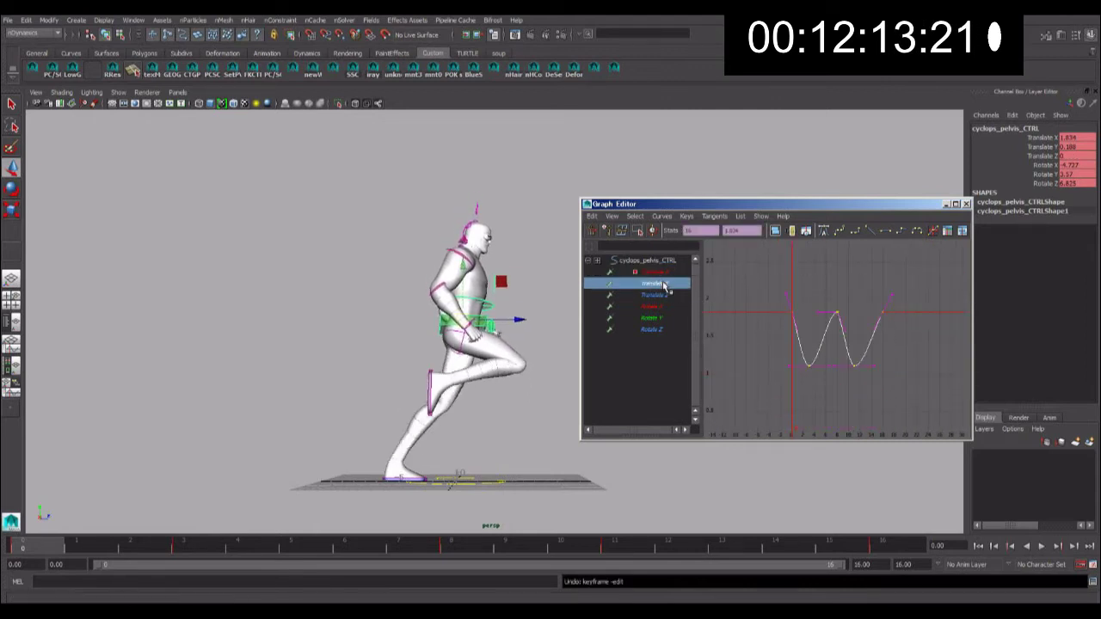
{"action": "key", "text": "f"}
{"action": "mouse_move", "coordinate": [890, 301]}
{"action": "middle_mouse_down"}
{"action": "mouse_move", "coordinate": [892, 320]}
{"action": "mouse_move", "coordinate": [881, 285]}
{"action": "middle_mouse_up"}
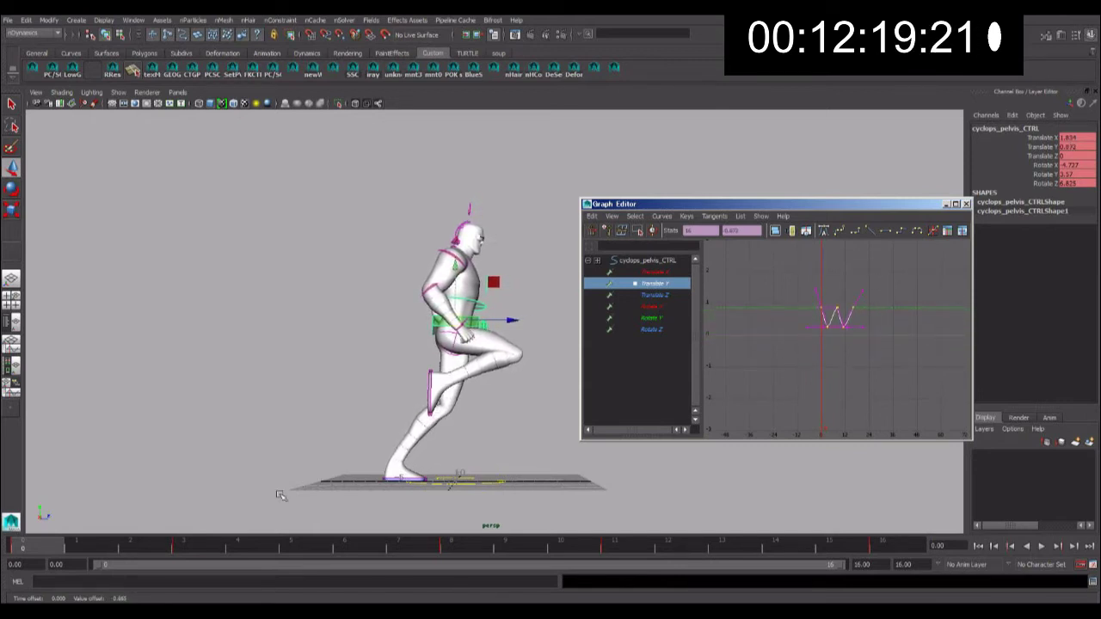
{"action": "left_click", "coordinate": [69, 551]}
{"action": "key", "text": "alt+v"}
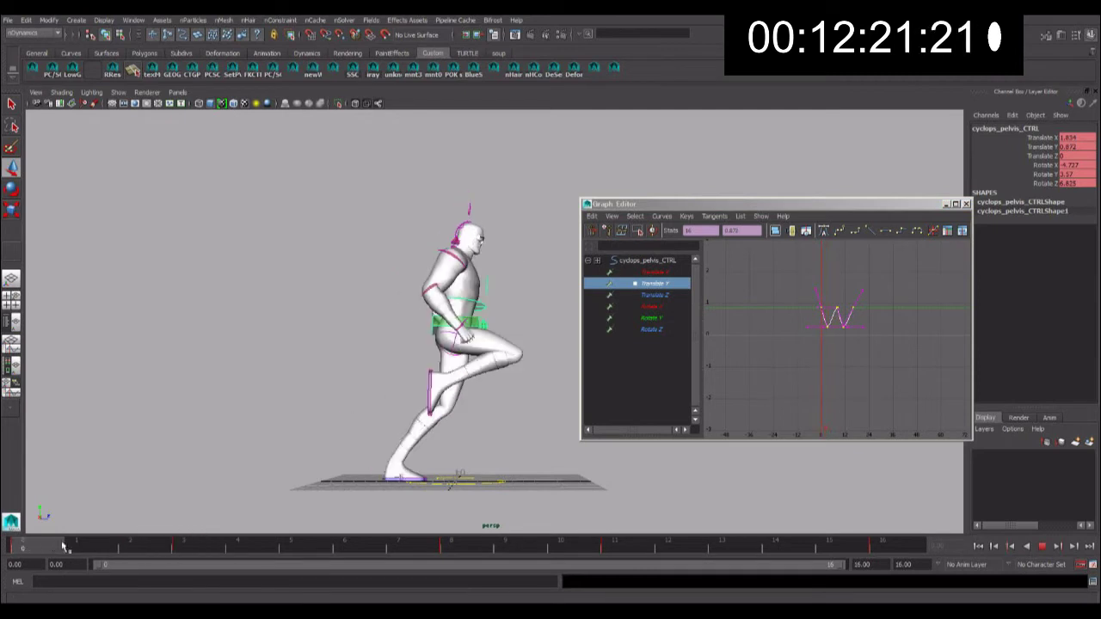
{"action": "left_click", "coordinate": [76, 547]}
{"action": "left_click", "coordinate": [388, 438]}
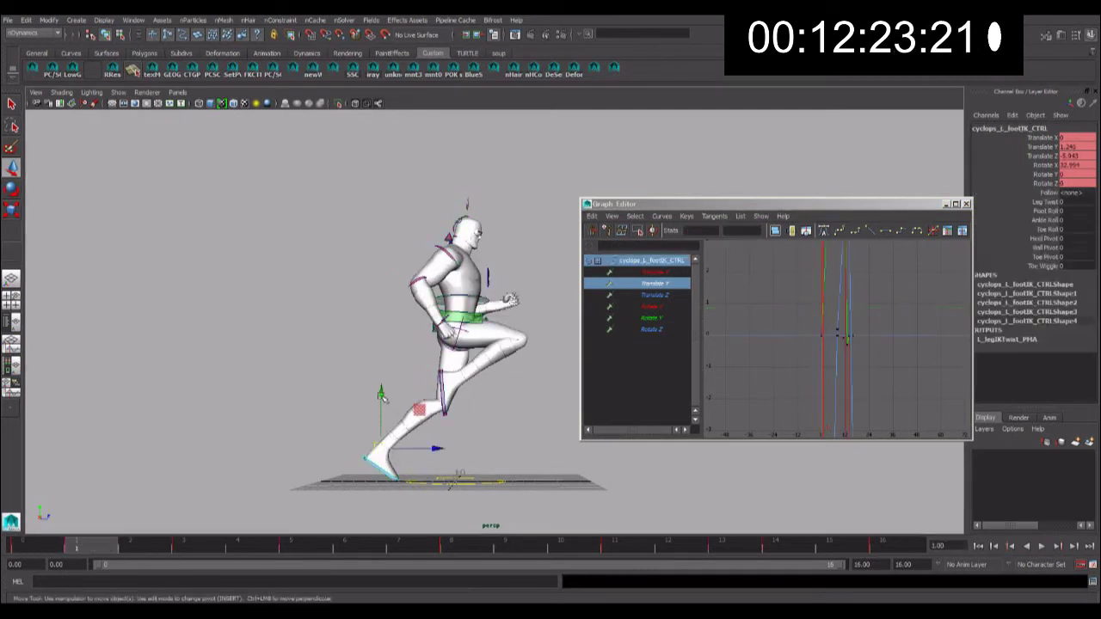
- Lower the left foot vertically at frame 1 and preview the pose across the cycle
{"action": "left_click", "coordinate": [382, 392]}
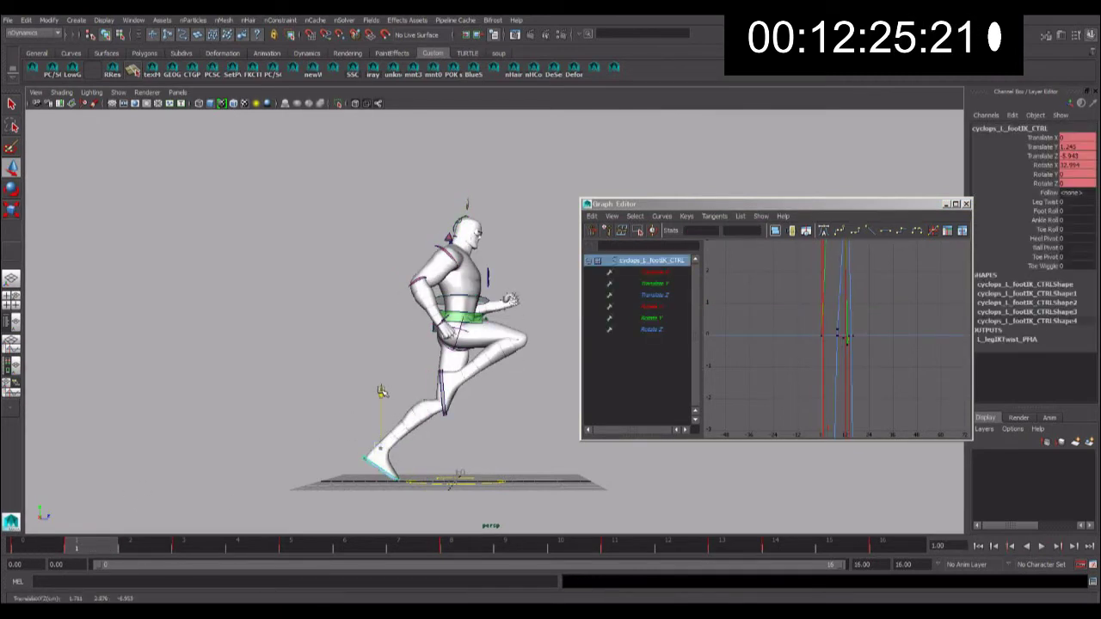
{"action": "left_click_drag", "start_coordinate": [383, 392], "coordinate": [383, 398]}
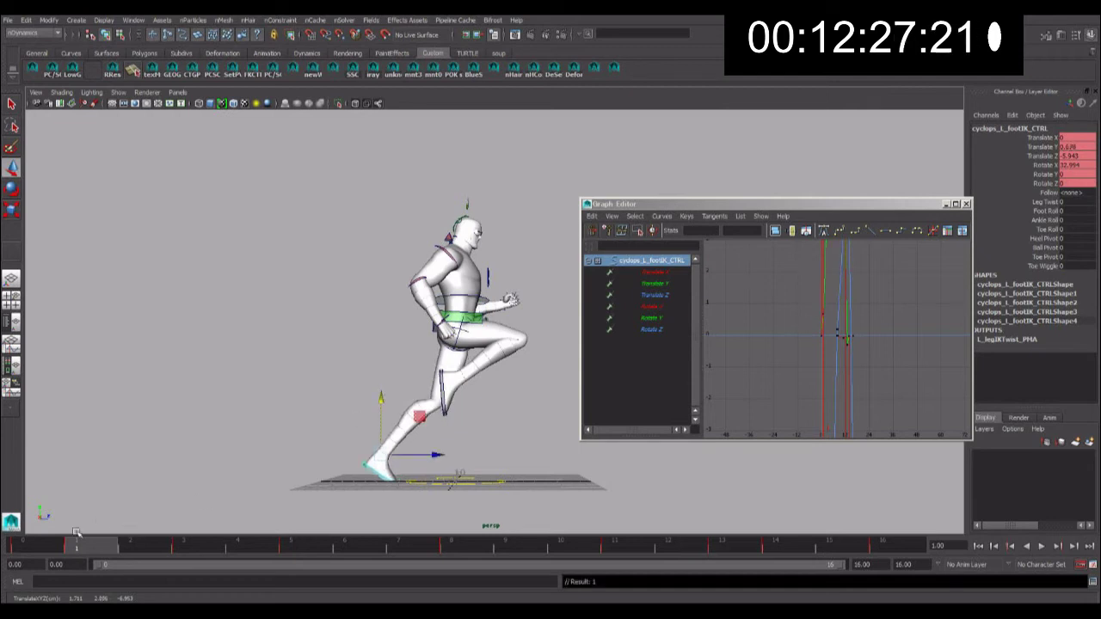
{"action": "left_click_drag", "start_coordinate": [69, 549], "coordinate": [101, 554]}
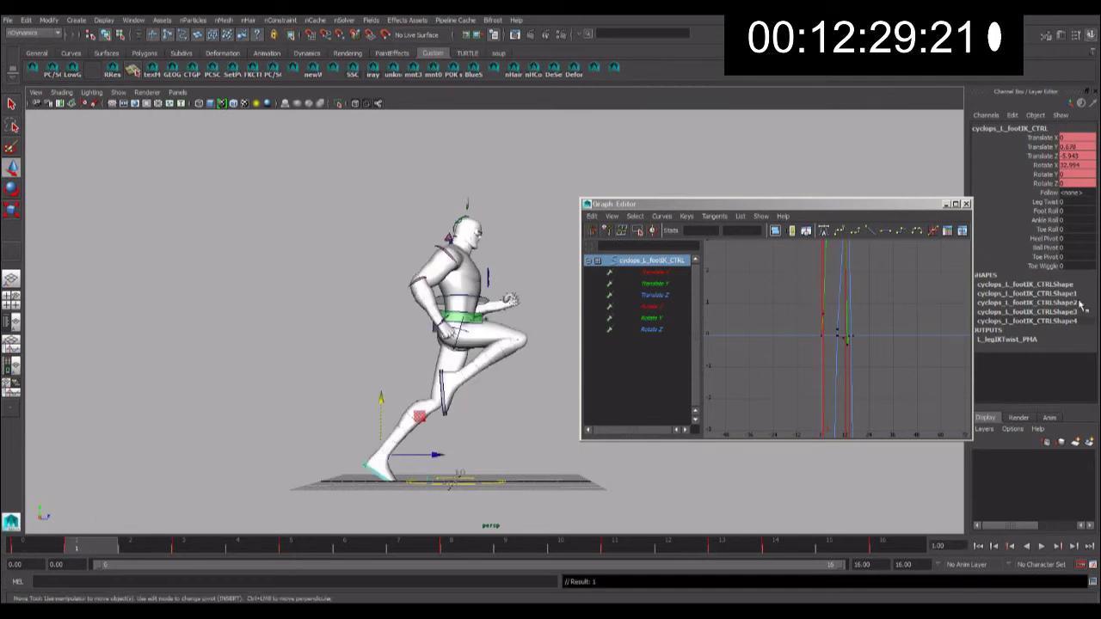
- Set a key on the left foot's Toe Wiggle channel at frame 0 and check its values over frames 1–3
{"action": "left_click", "coordinate": [1045, 266]}
{"action": "mouse_move", "coordinate": [79, 550]}
{"action": "left_mouse_down"}
{"action": "mouse_move", "coordinate": [53, 551]}
{"action": "mouse_move", "coordinate": [74, 550]}
{"action": "left_mouse_up"}
{"action": "right_click", "coordinate": [71, 551]}
{"action": "mouse_move", "coordinate": [89, 406]}
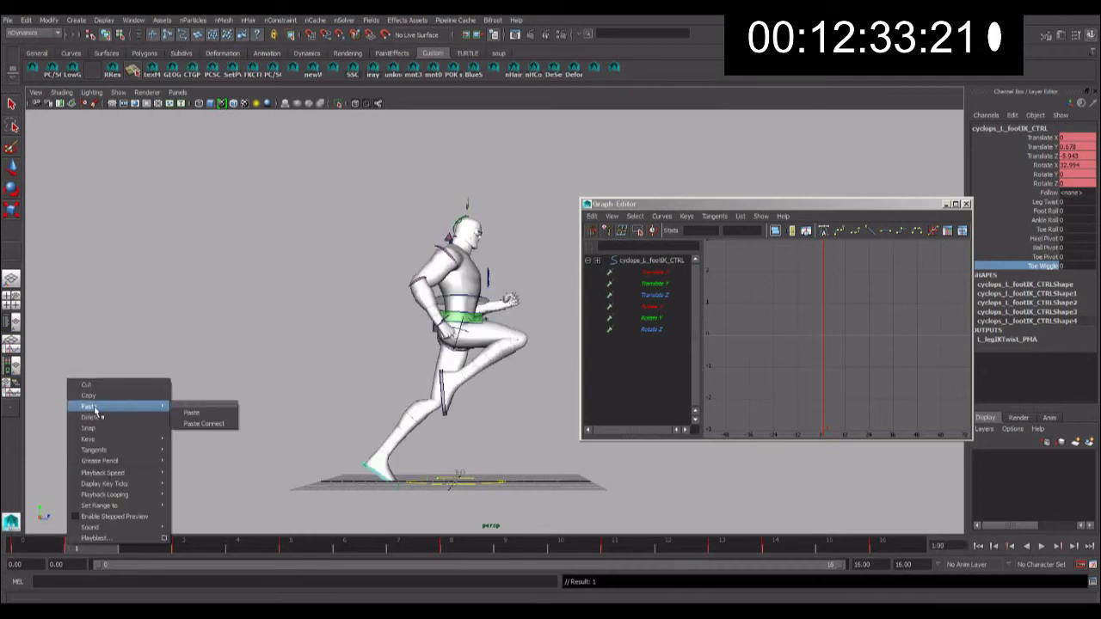
{"action": "left_click", "coordinate": [22, 551]}
{"action": "left_click", "coordinate": [23, 551]}
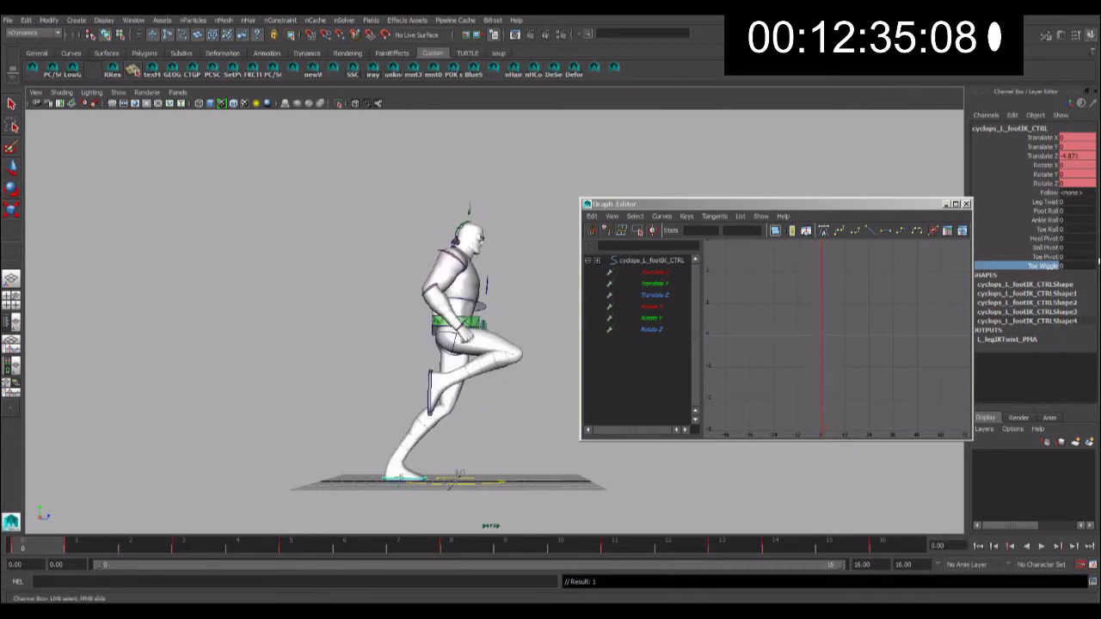
{"action": "right_click", "coordinate": [1048, 276]}
{"action": "left_click", "coordinate": [1045, 286]}
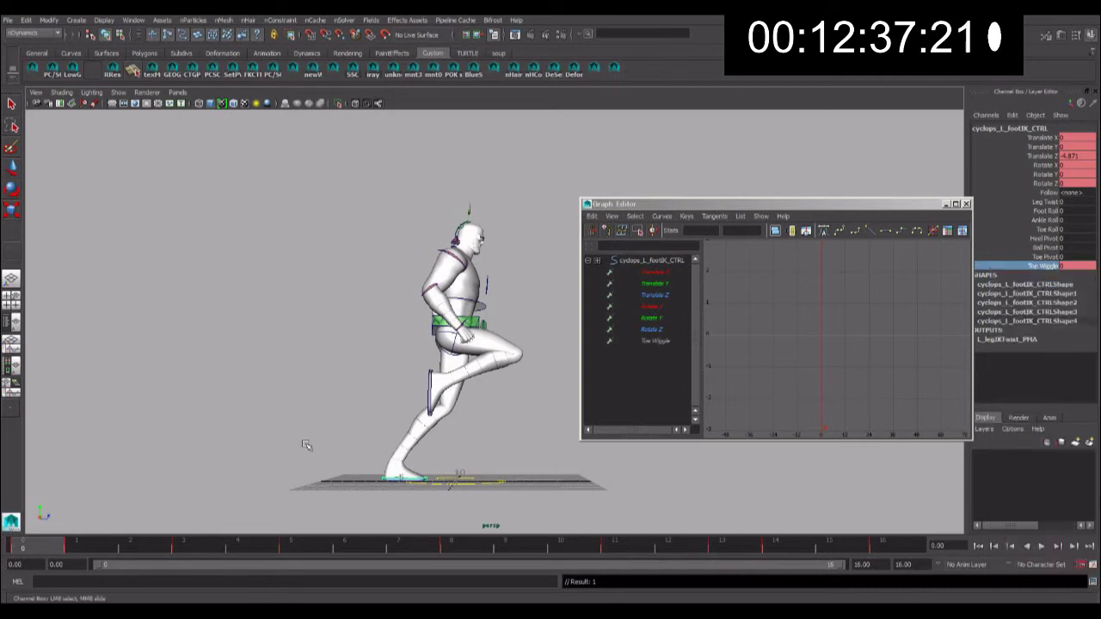
{"action": "left_click", "coordinate": [95, 549]}
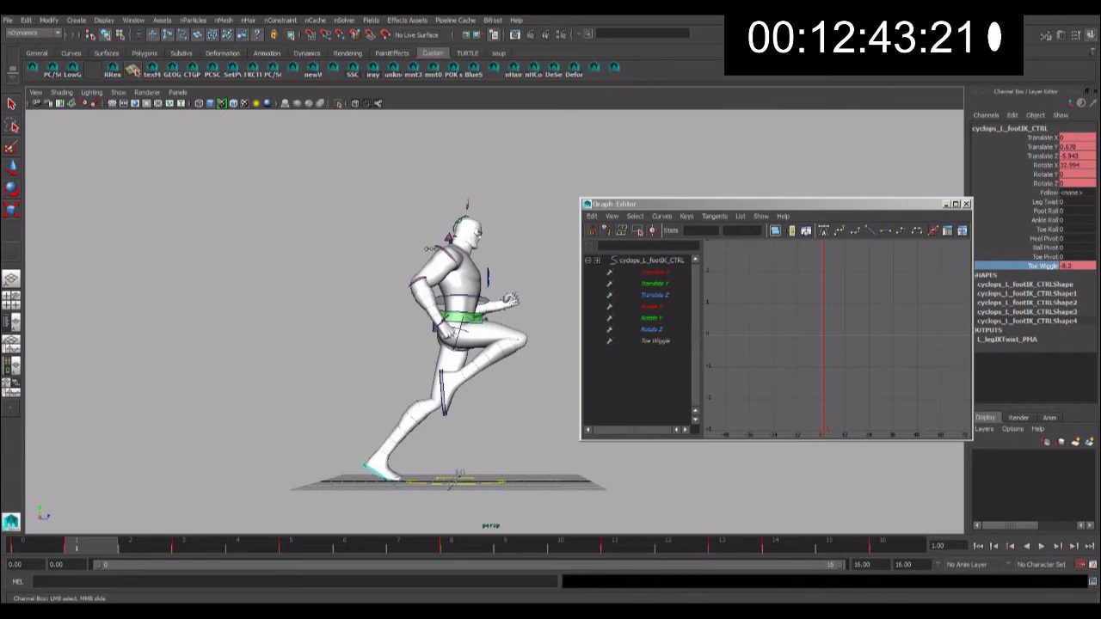
{"action": "left_click_drag", "start_coordinate": [183, 553], "coordinate": [133, 550]}
{"action": "double_click", "coordinate": [1073, 267]}
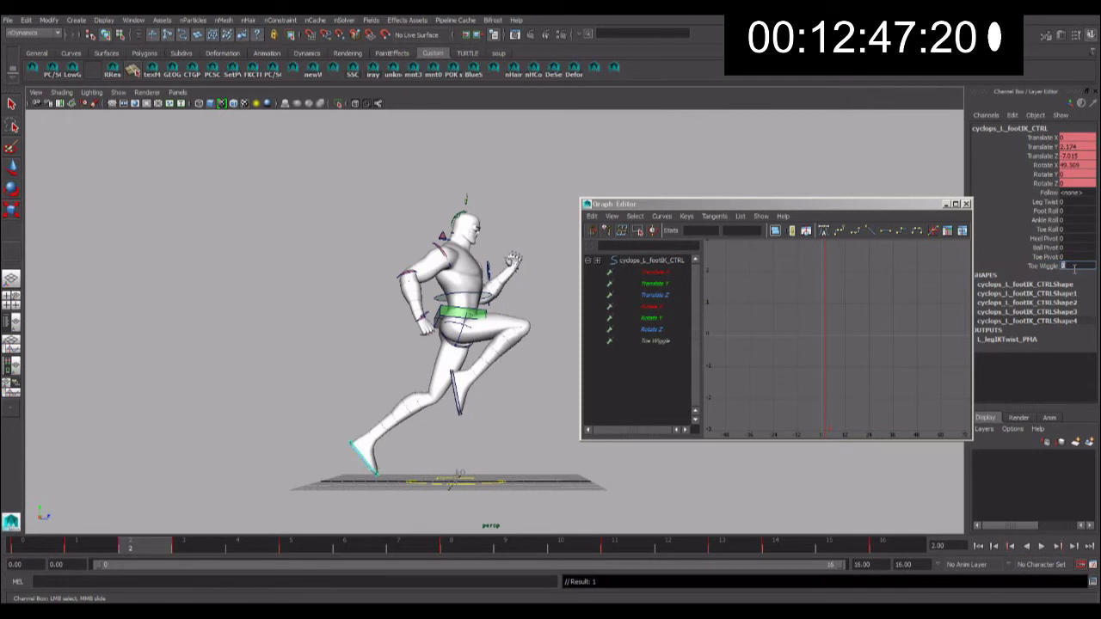
{"action": "left_click_drag", "start_coordinate": [225, 547], "coordinate": [13, 547], "text": "shift"}
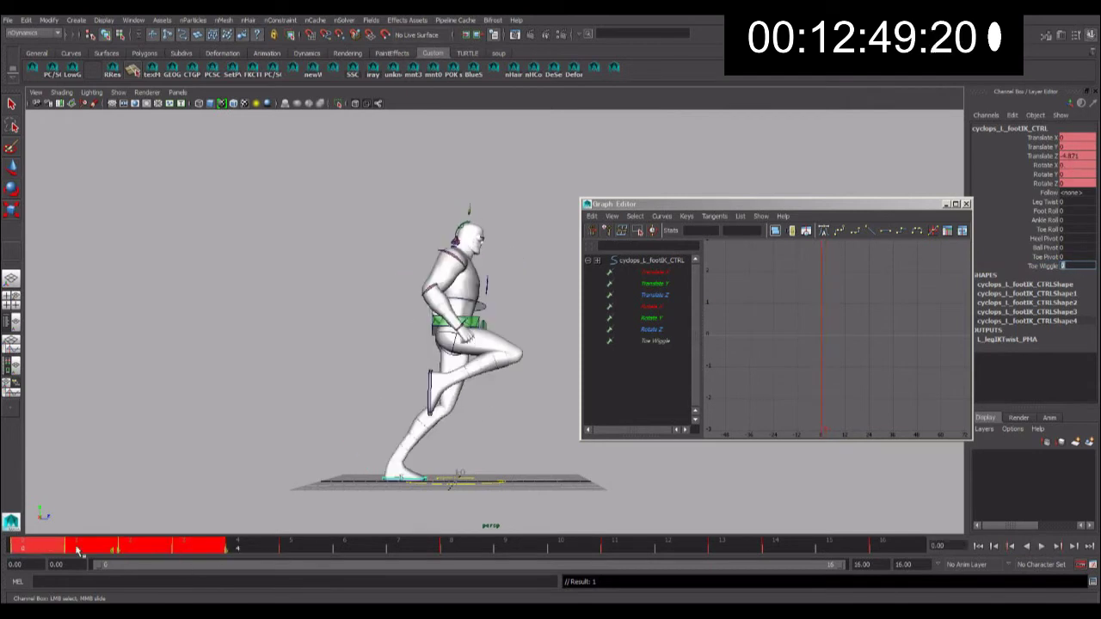
- Copy the left foot's opening keys, paste them onto the right foot at frame 8, and play back
{"action": "right_click", "coordinate": [77, 547]}
{"action": "left_click", "coordinate": [98, 398]}
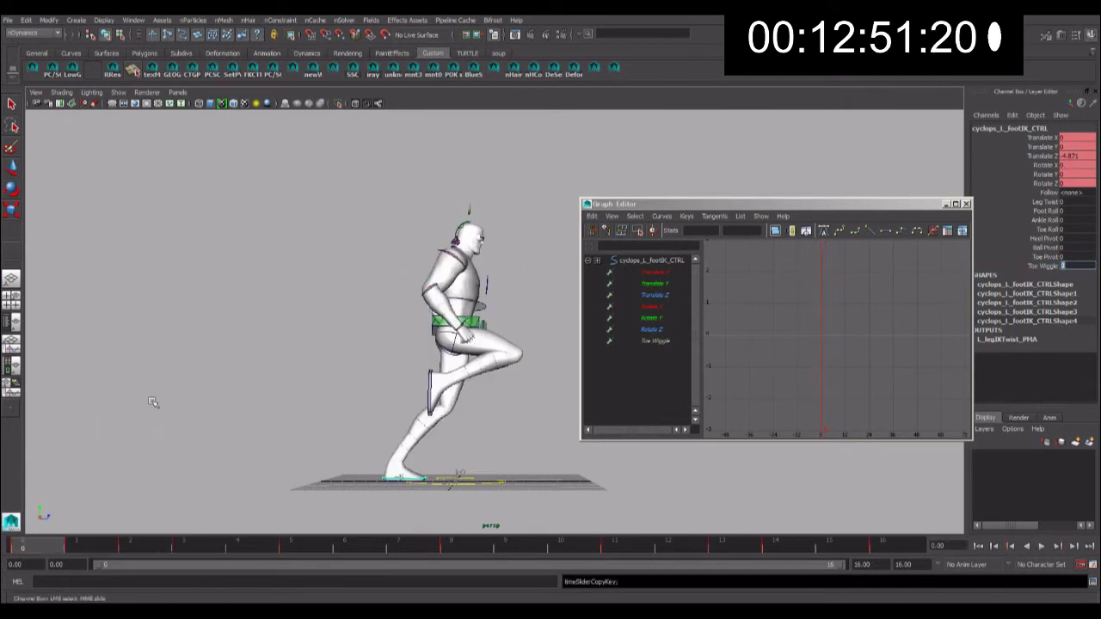
{"action": "left_click", "coordinate": [435, 385]}
{"action": "left_click", "coordinate": [450, 547]}
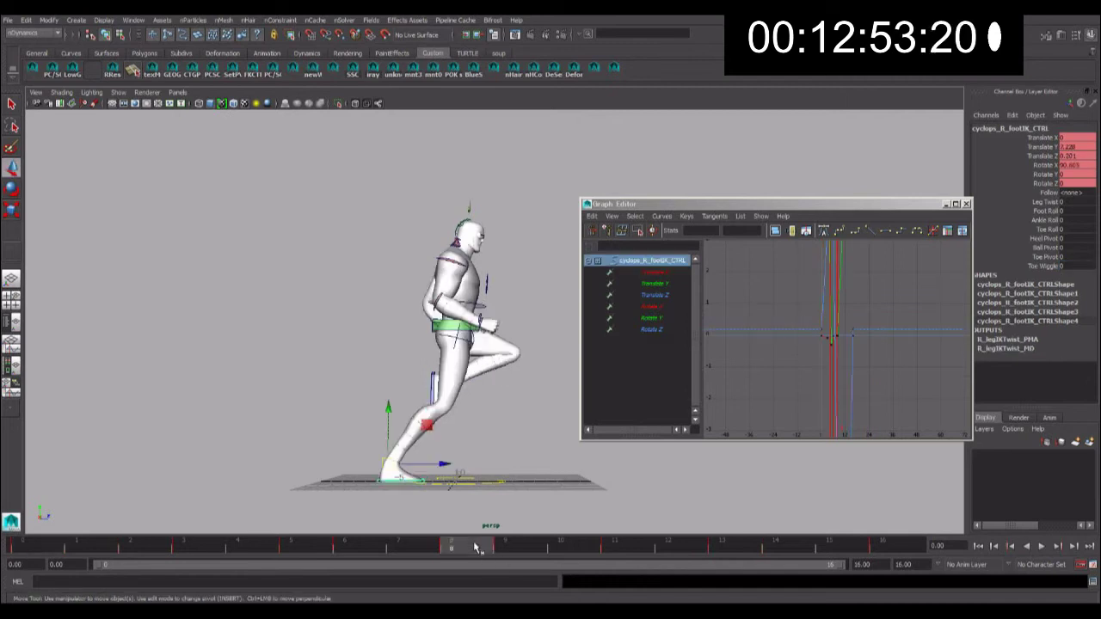
{"action": "right_click", "coordinate": [475, 547]}
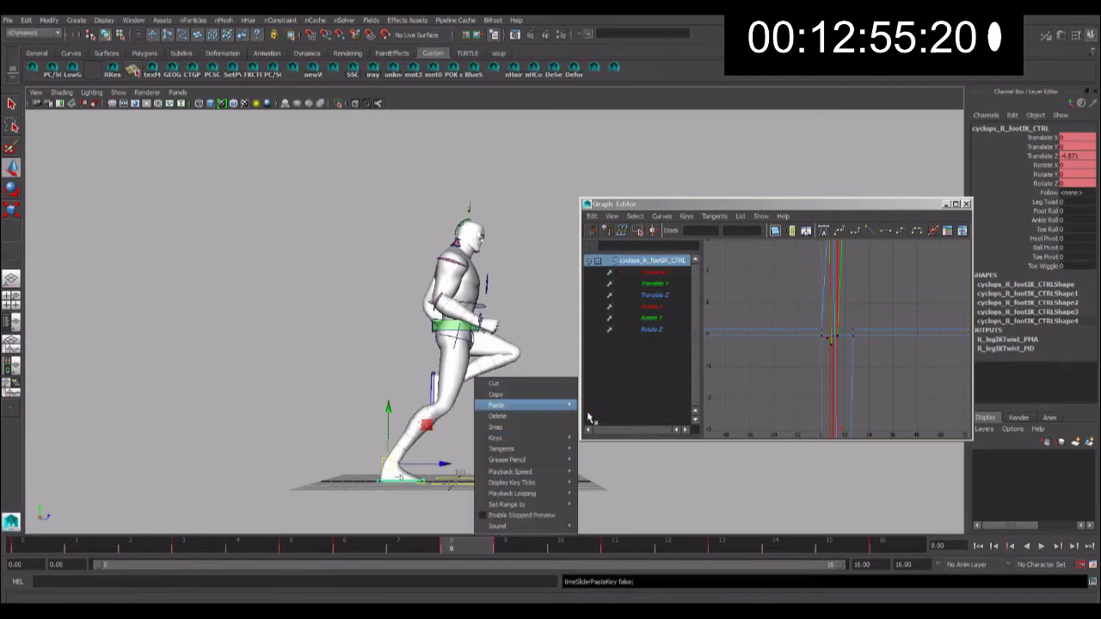
{"action": "left_click", "coordinate": [499, 405]}
{"action": "key", "text": "alt+v"}
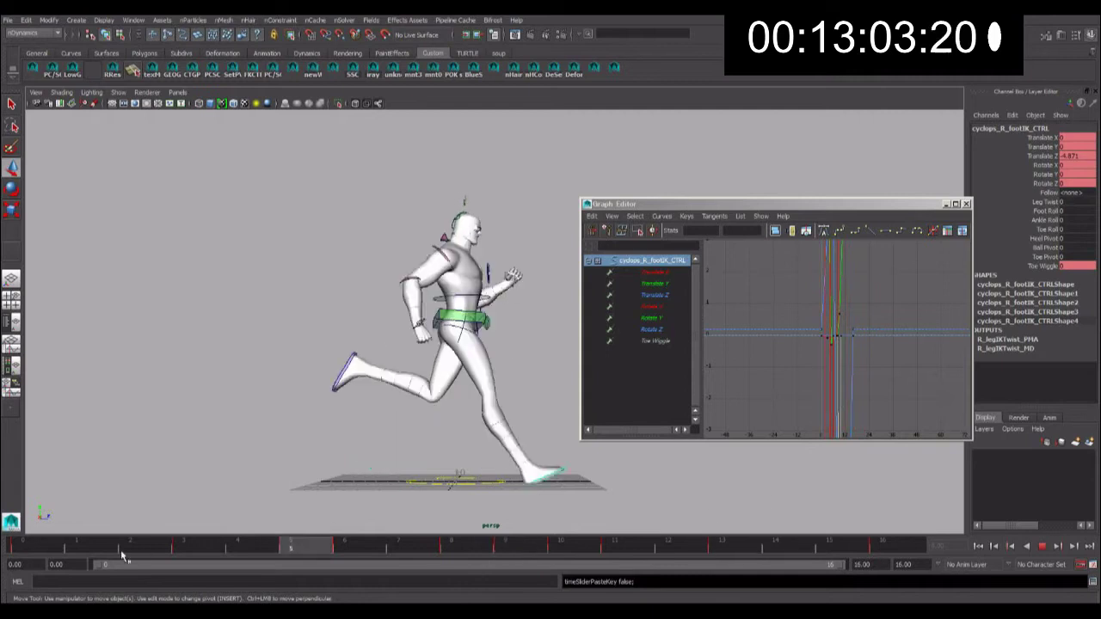
{"action": "left_click", "coordinate": [827, 558]}
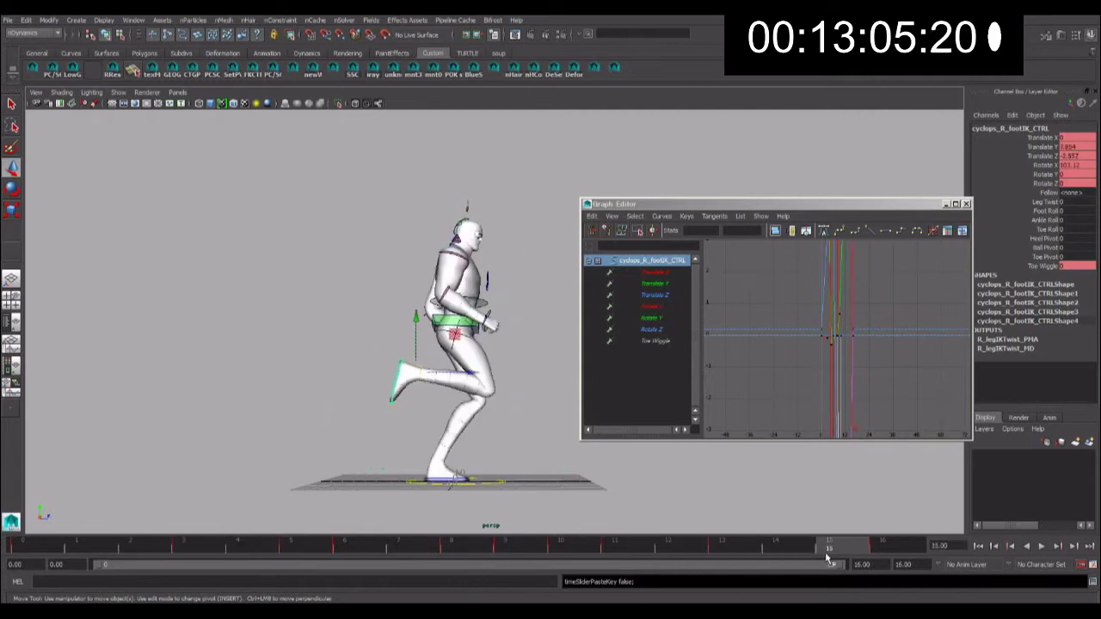
- Render a 1920×1080 playblast of frames 0–16 to the cyclops image sequence
{"action": "left_click", "coordinate": [830, 557], "text": "shift"}
{"action": "left_click_drag", "start_coordinate": [831, 557], "coordinate": [13, 550], "text": "shift"}
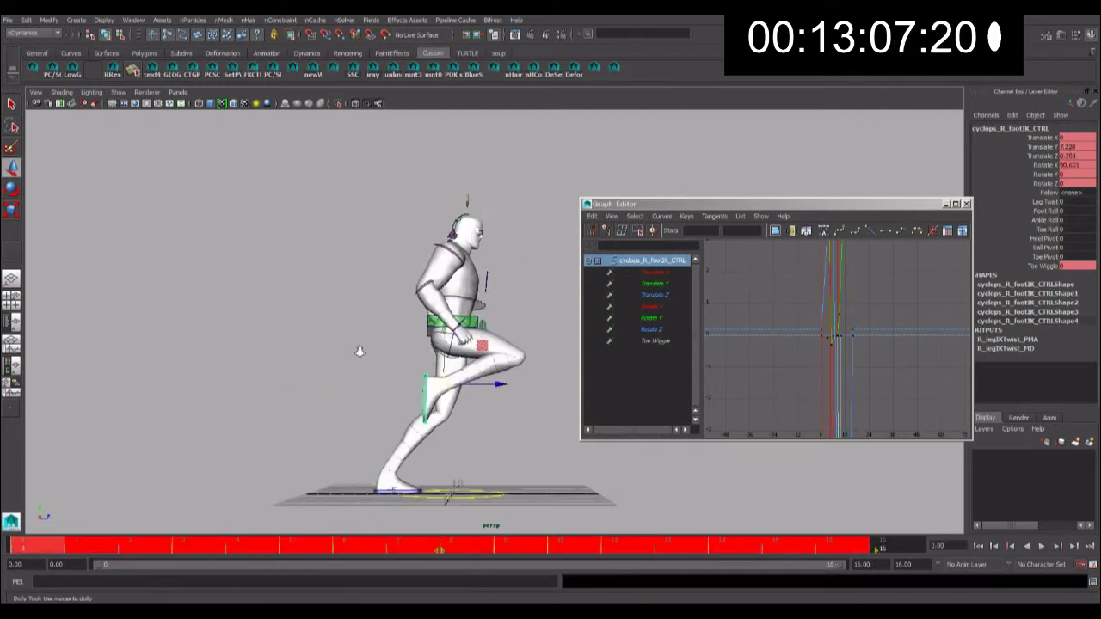
{"action": "right_click", "coordinate": [335, 550]}
{"action": "left_click", "coordinate": [334, 545]}
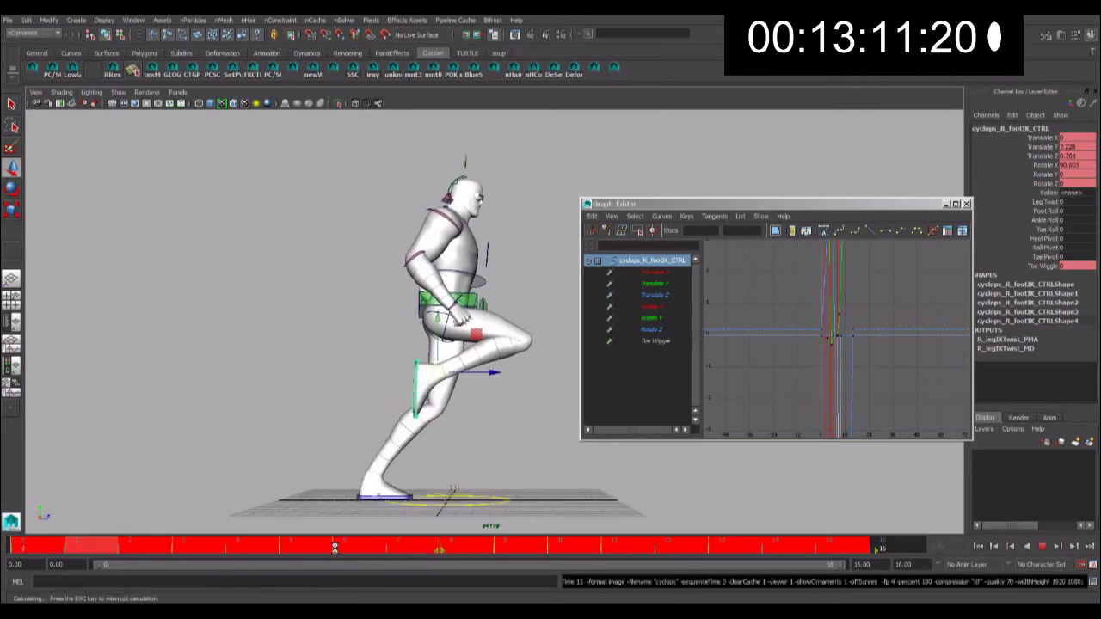
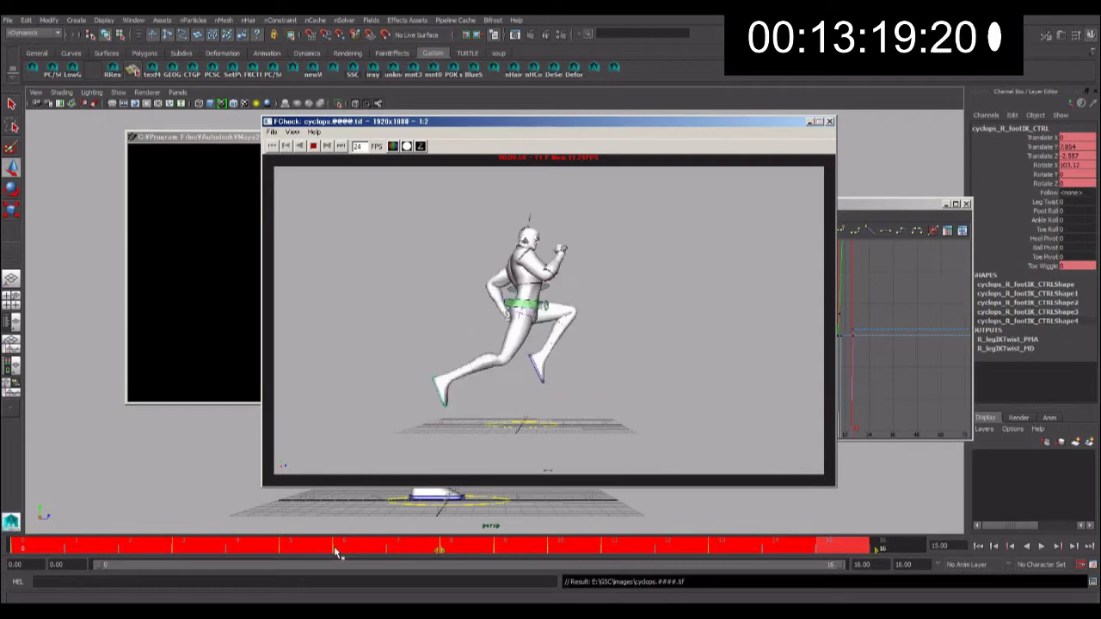
- Close the playblast viewer and reposition the right foot IK control at frame 5
{"action": "left_click", "coordinate": [830, 122]}
{"action": "left_click", "coordinate": [600, 551]}
{"action": "key", "text": "alt+v"}
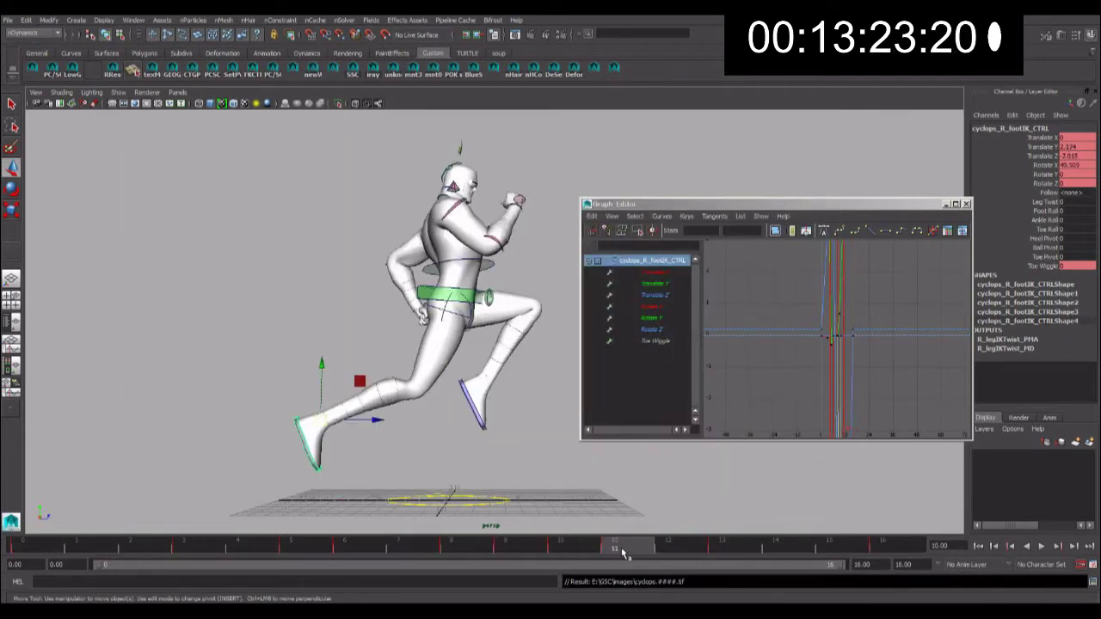
{"action": "left_click", "coordinate": [292, 545]}
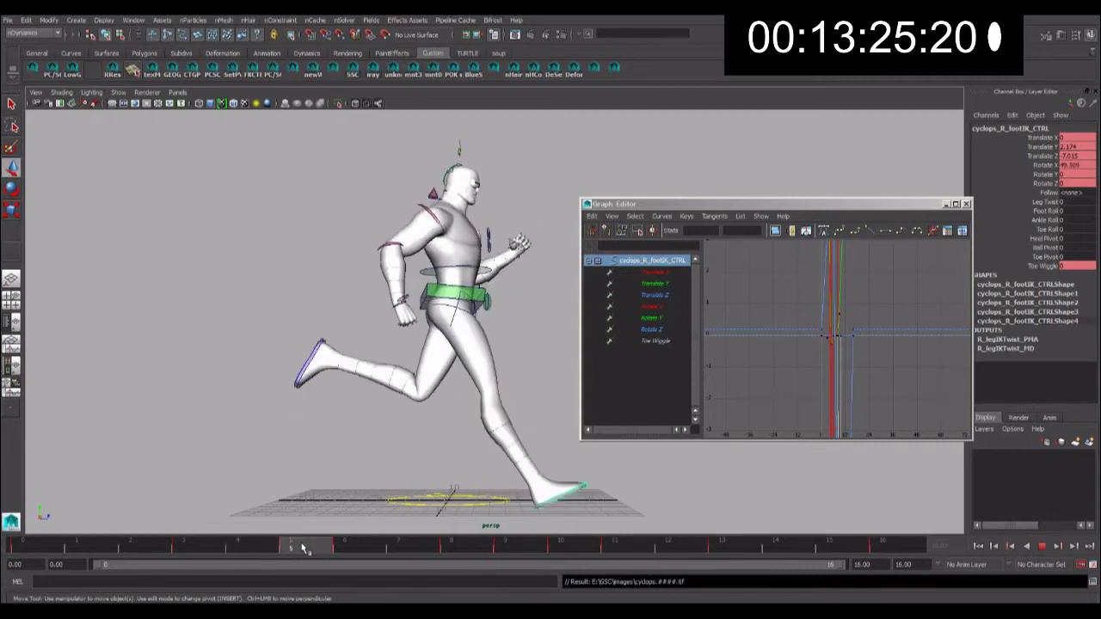
{"action": "left_click", "coordinate": [592, 484]}
{"action": "left_click_drag", "start_coordinate": [601, 488], "coordinate": [582, 485]}
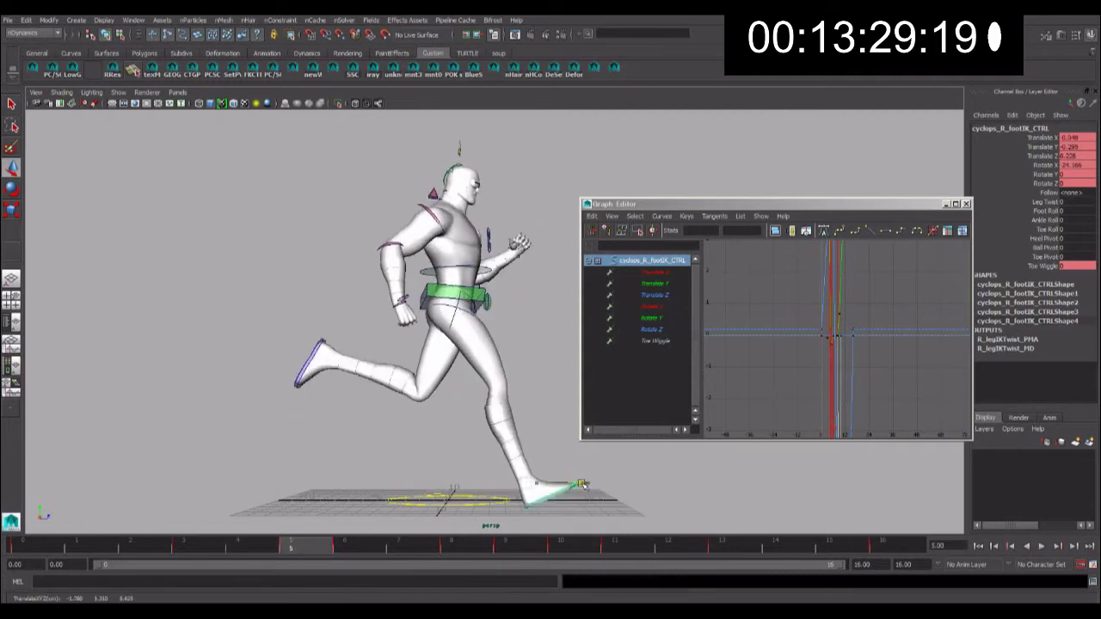
{"action": "left_click", "coordinate": [344, 547]}
{"action": "left_click", "coordinate": [290, 547]}
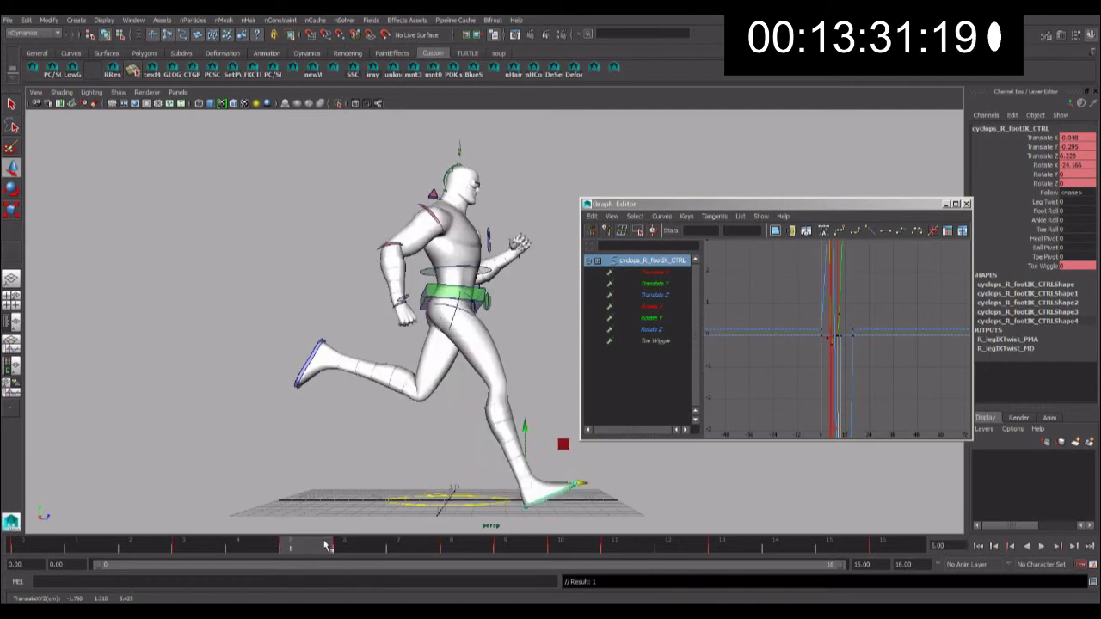
- Copy the right foot's frame 5 key, paste it onto the left foot at frame 13, and play back
{"action": "right_click", "coordinate": [326, 547]}
{"action": "left_click", "coordinate": [365, 396]}
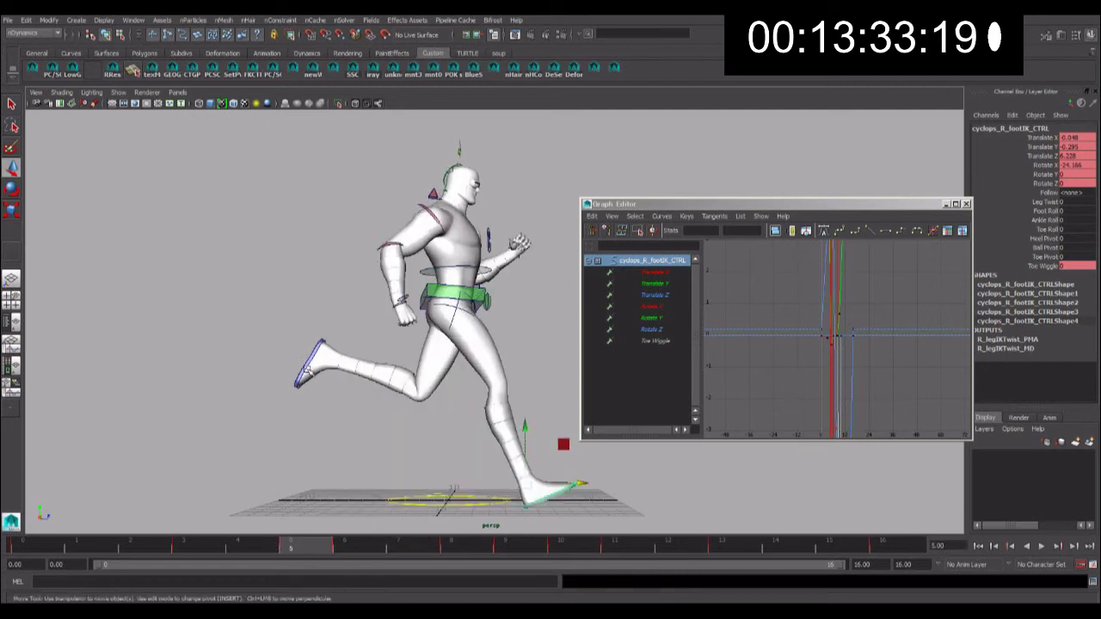
{"action": "left_click", "coordinate": [307, 370]}
{"action": "left_click_drag", "start_coordinate": [635, 556], "coordinate": [721, 546]}
{"action": "right_click", "coordinate": [721, 546]}
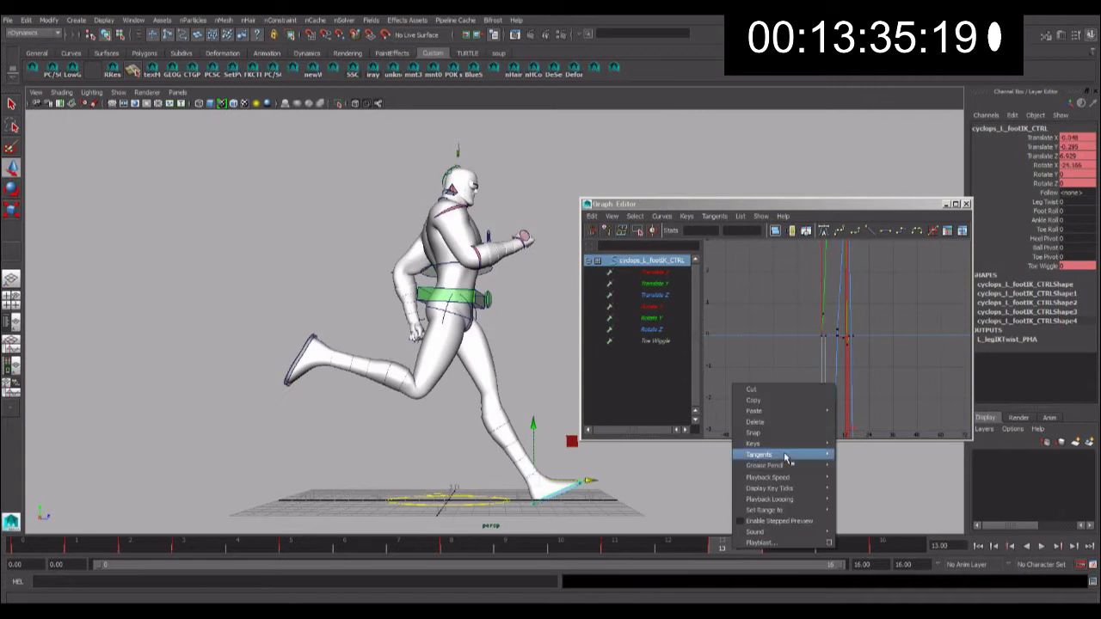
{"action": "left_click", "coordinate": [864, 417]}
{"action": "key", "text": "alt+v"}
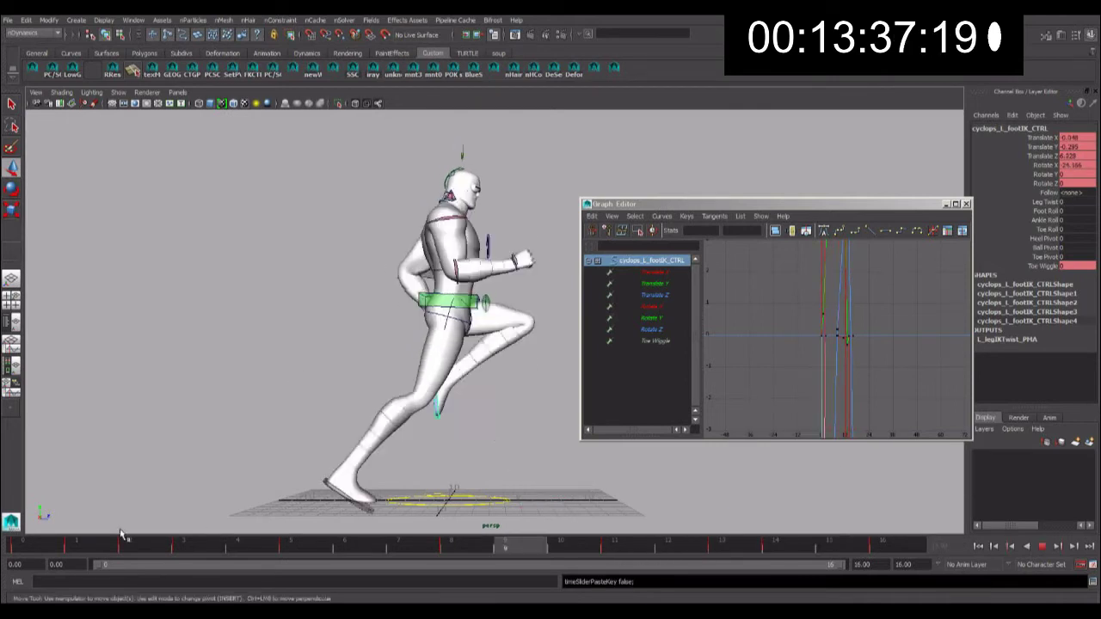
{"action": "key", "text": "alt+v"}
{"action": "left_click_drag", "start_coordinate": [482, 464], "coordinate": [319, 466], "text": "alt"}
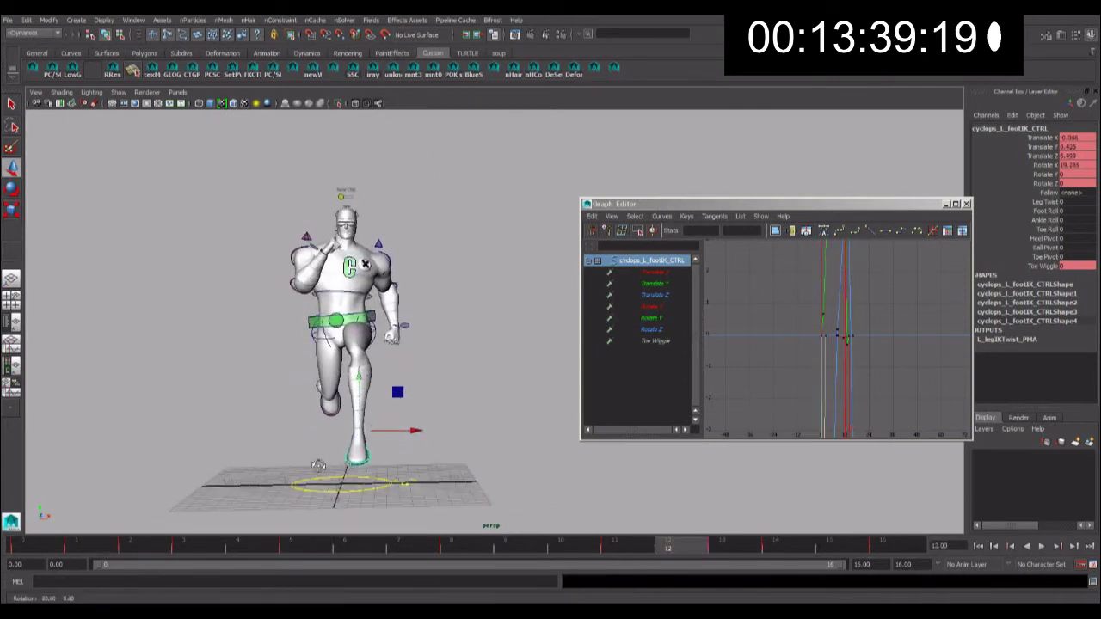
- Isolate the left foot's Translate X curve and raise its lowest key at frame 11 to soften the dip
{"action": "key", "text": "alt+v"}
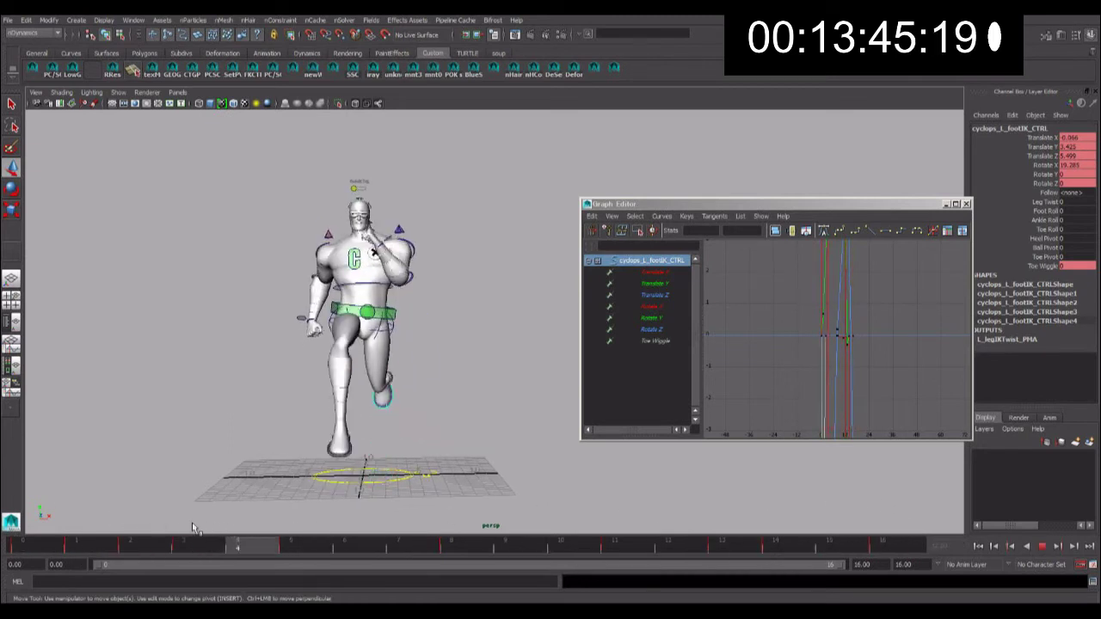
{"action": "key", "text": "alt+v"}
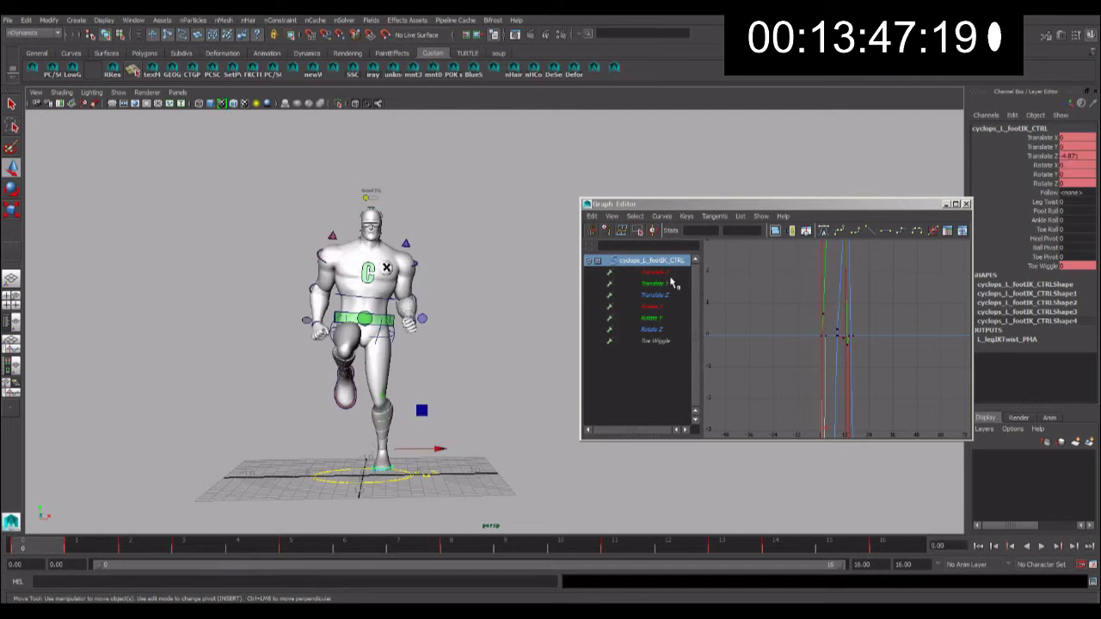
{"action": "left_click", "coordinate": [669, 273]}
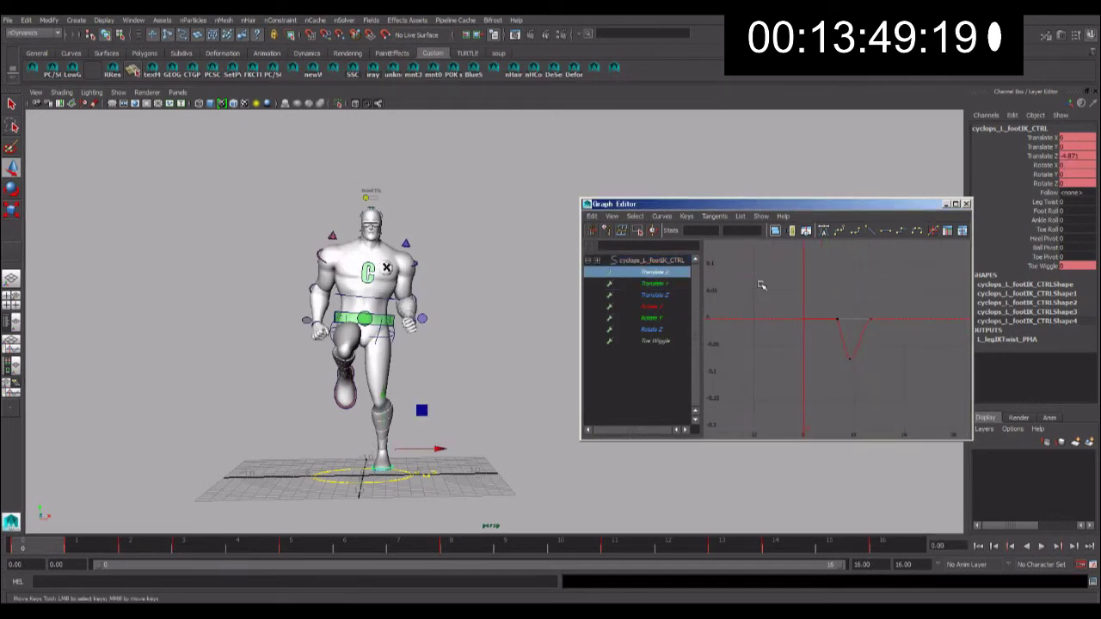
{"action": "left_click_drag", "start_coordinate": [856, 392], "coordinate": [886, 404]}
{"action": "middle_click_drag", "start_coordinate": [886, 404], "coordinate": [881, 344]}
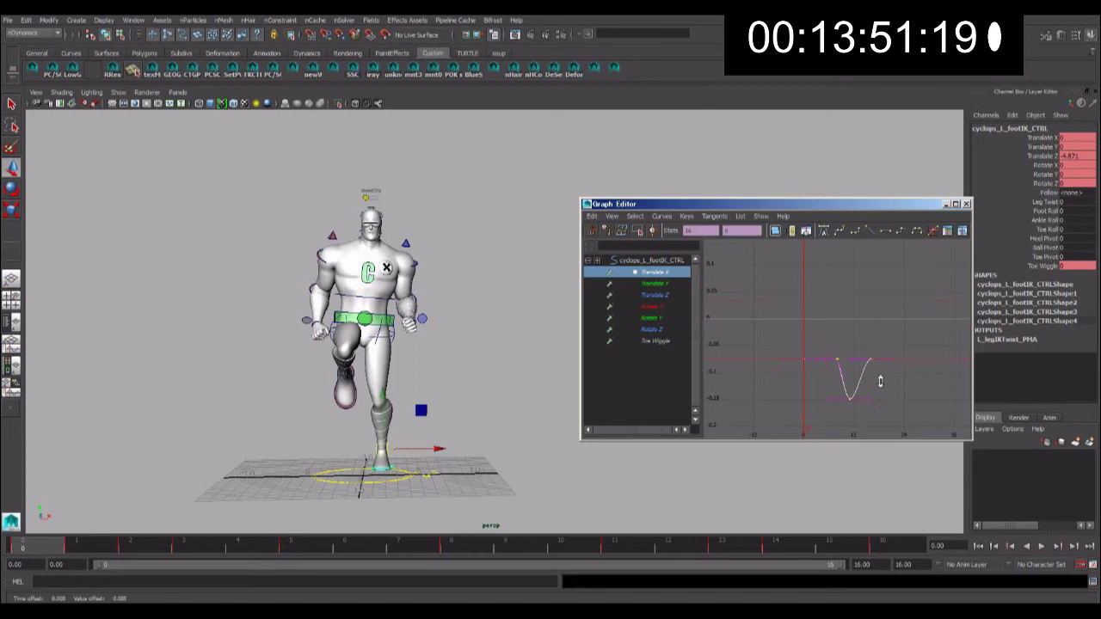
{"action": "key", "text": "ctrl+z"}
{"action": "left_click", "coordinate": [641, 551]}
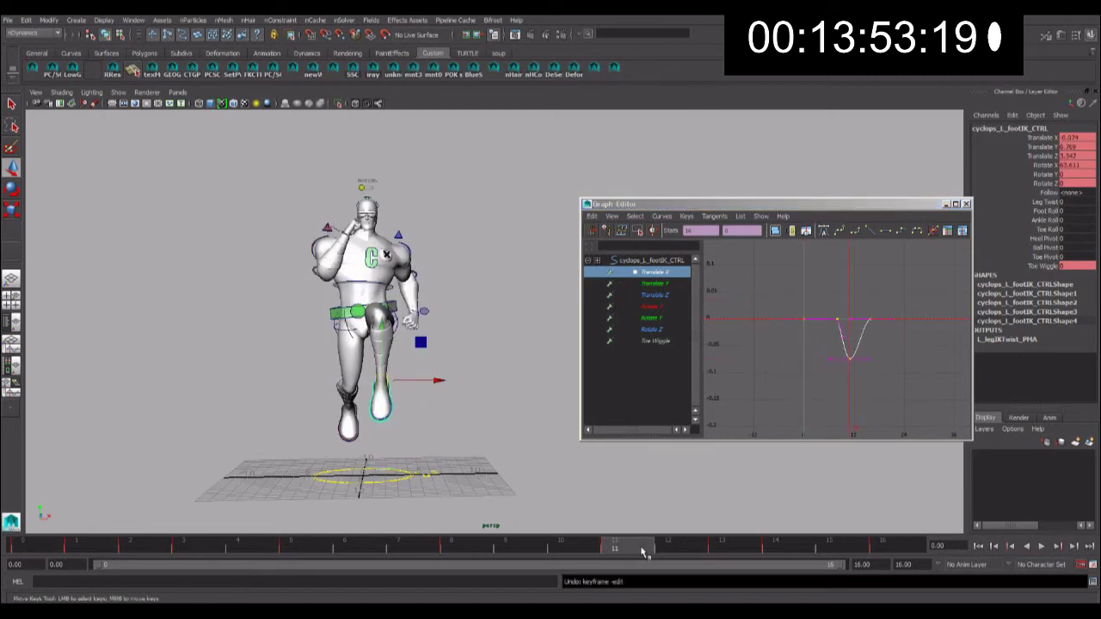
{"action": "key", "text": "alt+v"}
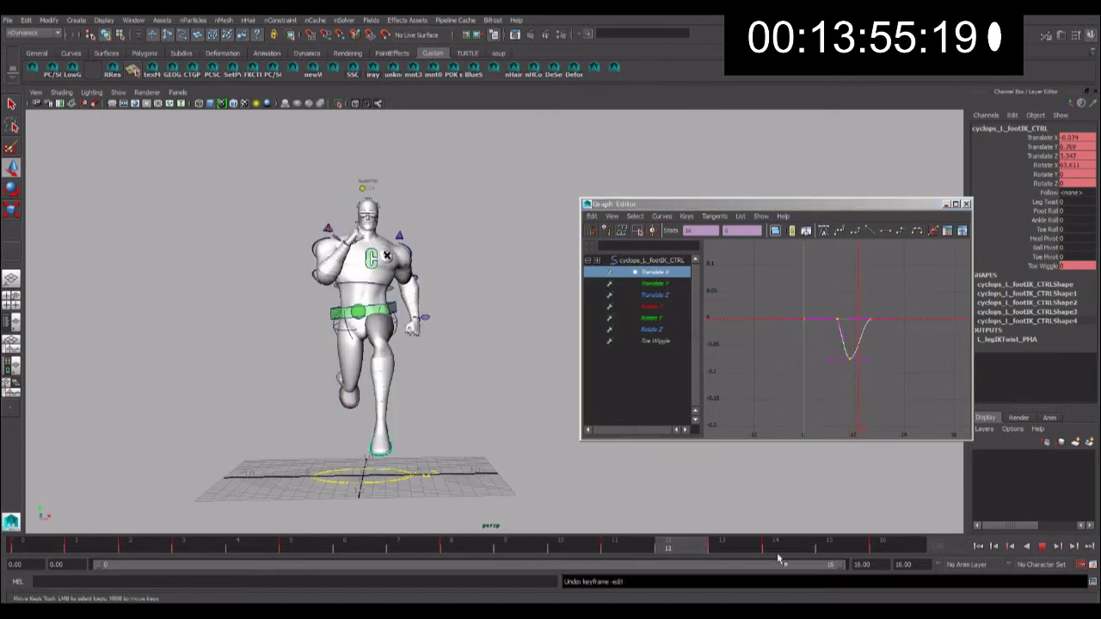
{"action": "key", "text": "alt+v"}
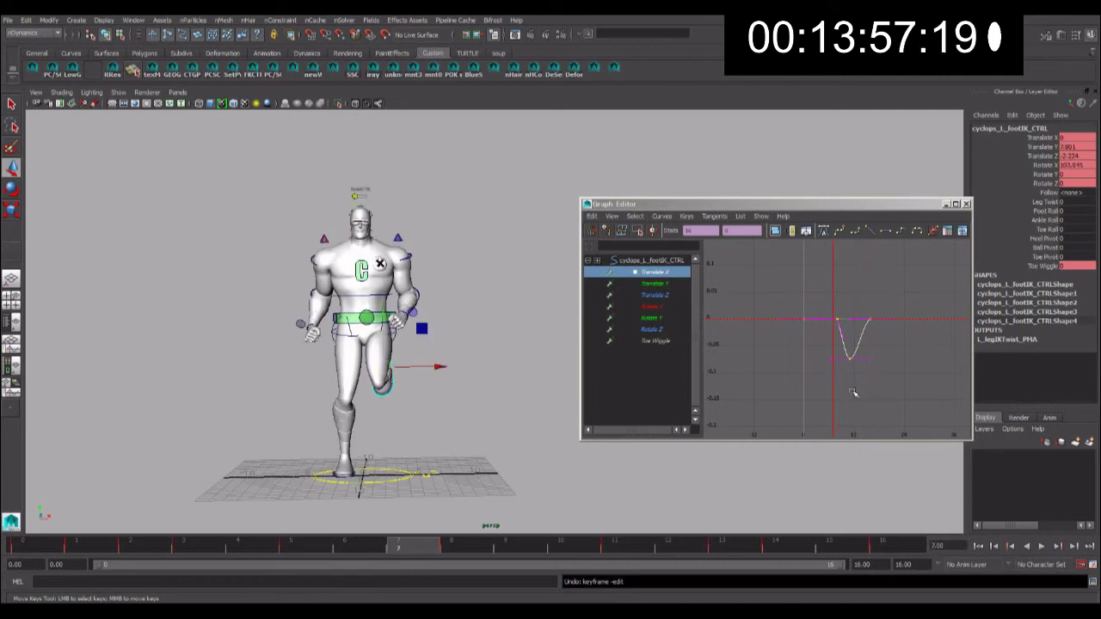
{"action": "left_click_drag", "start_coordinate": [853, 394], "coordinate": [824, 350]}
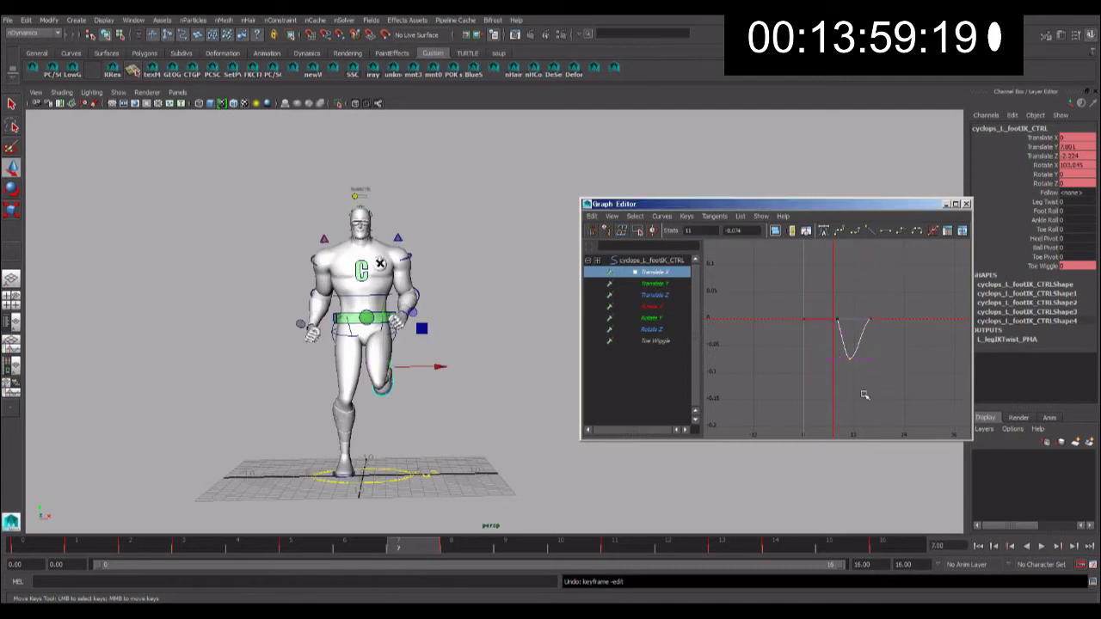
{"action": "middle_click_drag", "start_coordinate": [849, 372], "coordinate": [868, 371]}
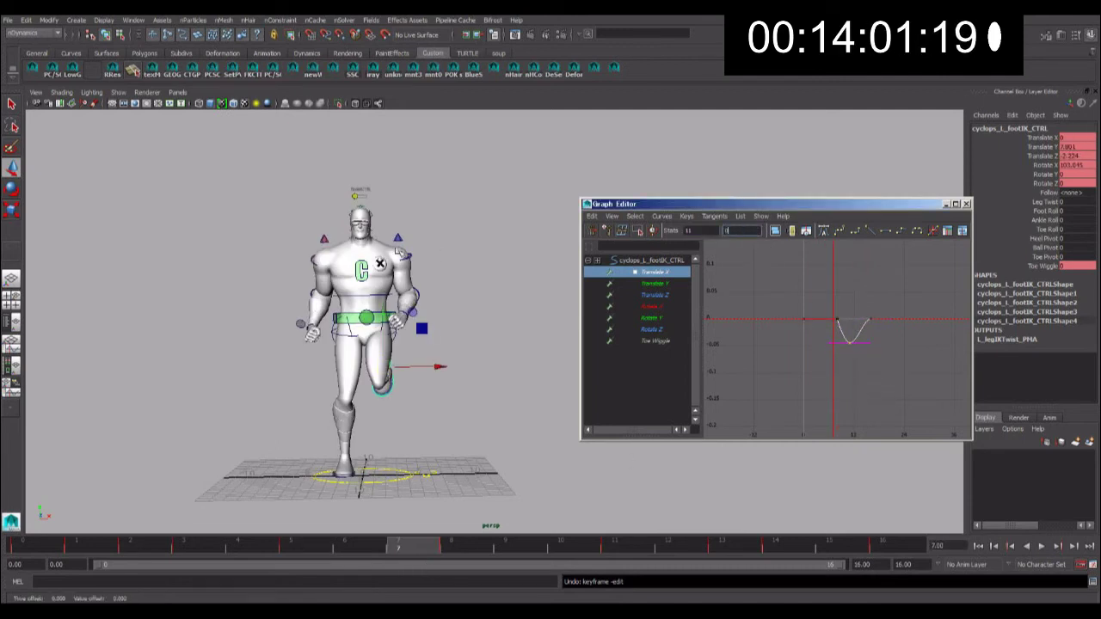
- Move another left foot Translate X key to shift the foot's sideways position
{"action": "left_click", "coordinate": [160, 564]}
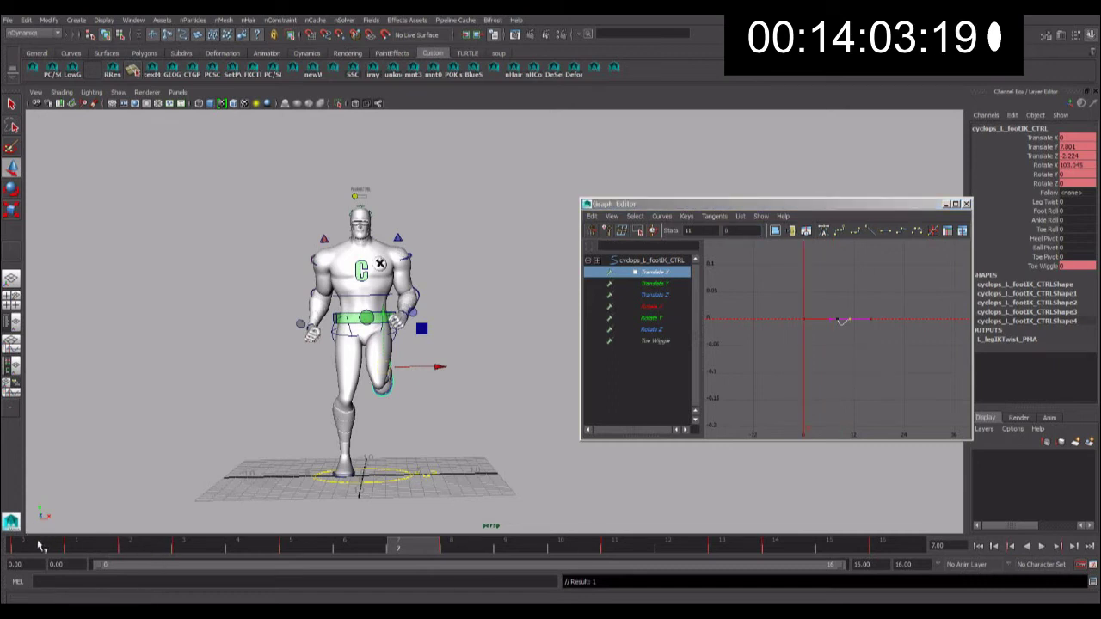
{"action": "left_click", "coordinate": [43, 544]}
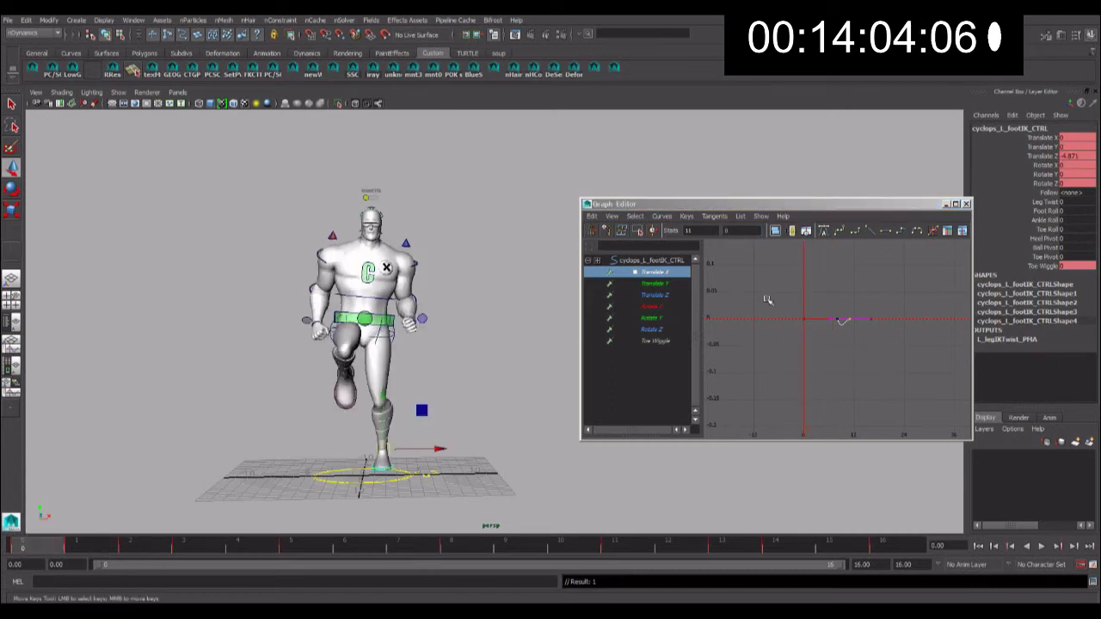
{"action": "left_click", "coordinate": [765, 293]}
{"action": "left_click", "coordinate": [843, 320]}
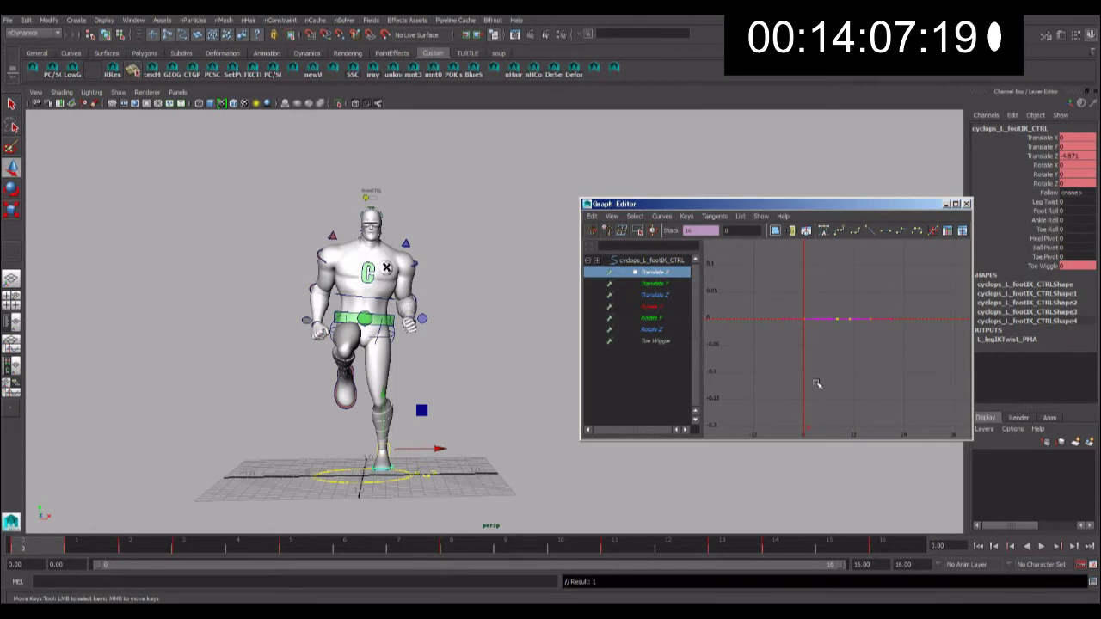
{"action": "middle_click_drag", "start_coordinate": [842, 430], "coordinate": [852, 363]}
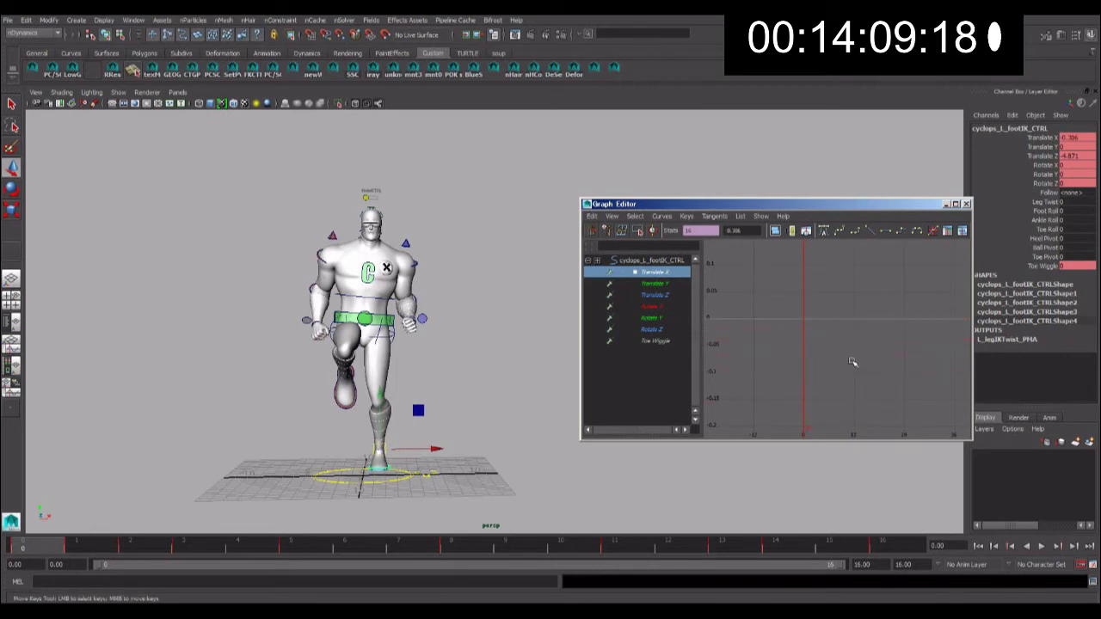
{"action": "key", "text": "f"}
{"action": "middle_click_drag", "start_coordinate": [814, 314], "coordinate": [811, 353]}
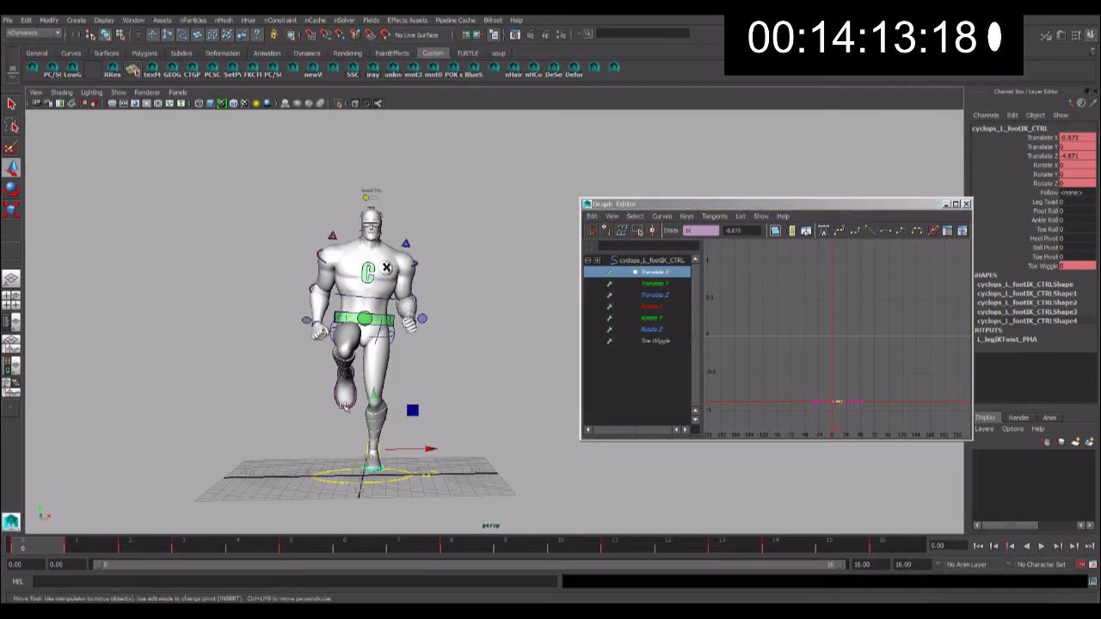
{"action": "left_click", "coordinate": [348, 408]}
{"action": "left_click", "coordinate": [676, 273]}
- Drag the right foot's bottom Translate X key up to flatten the dip, then play the run
{"action": "key", "text": "f"}
{"action": "mouse_move", "coordinate": [772, 271]}
{"action": "left_mouse_down"}
{"action": "mouse_move", "coordinate": [986, 430]}
{"action": "mouse_move", "coordinate": [853, 407]}
{"action": "left_mouse_up"}
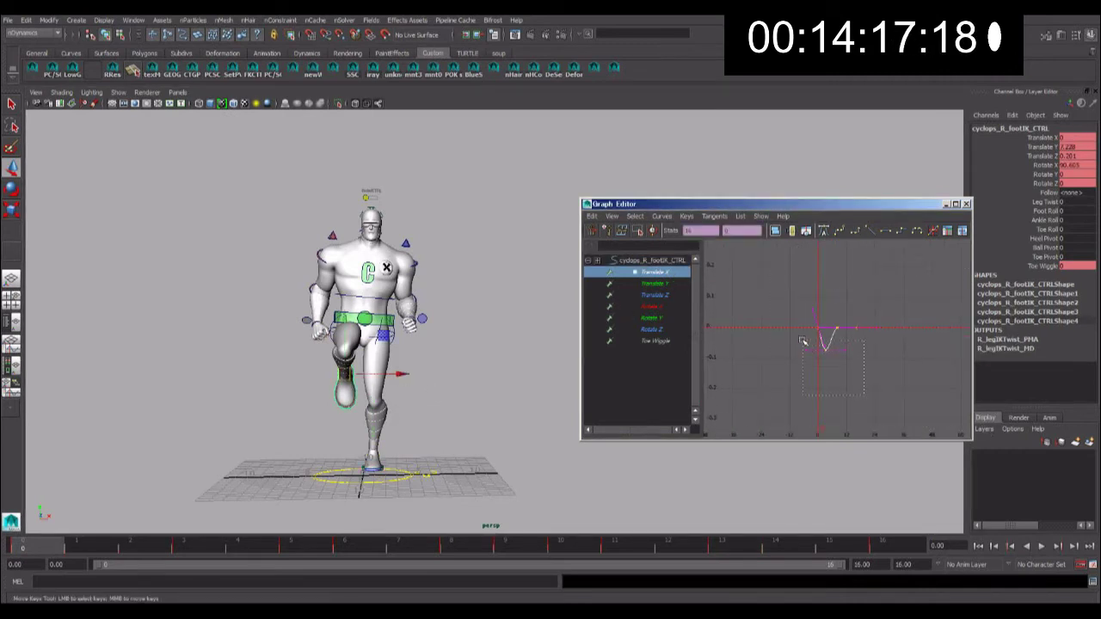
{"action": "left_click_drag", "start_coordinate": [802, 342], "coordinate": [800, 339]}
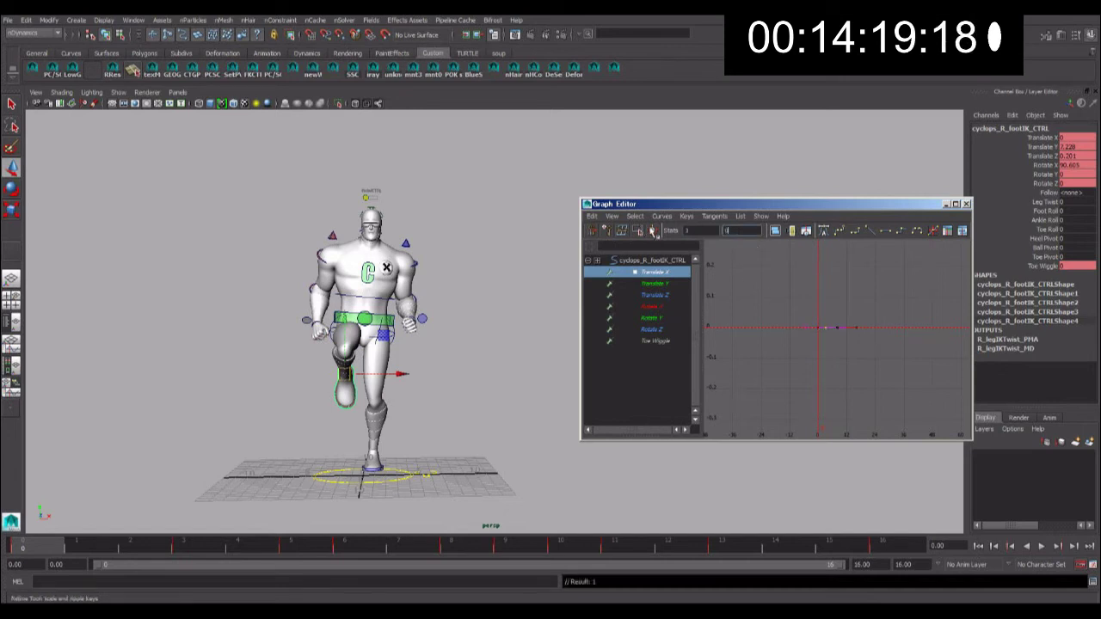
{"action": "mouse_move", "coordinate": [794, 312]}
{"action": "middle_mouse_down", "text": "shift"}
{"action": "mouse_move", "coordinate": [894, 341]}
{"action": "mouse_move", "coordinate": [903, 367]}
{"action": "mouse_move", "coordinate": [881, 195]}
{"action": "middle_mouse_up", "text": "shift"}
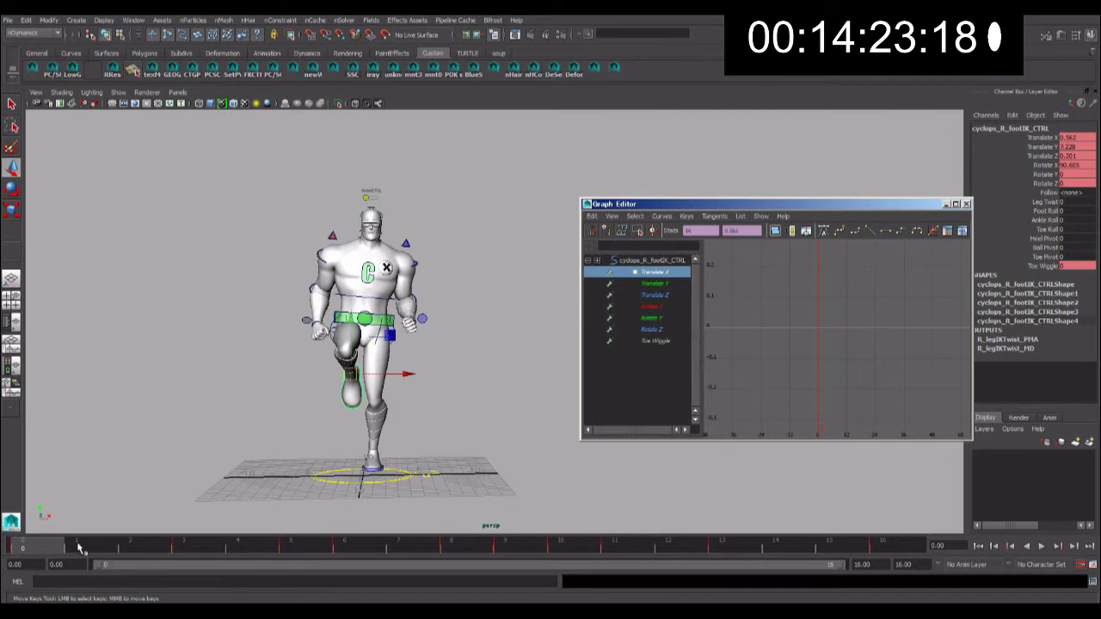
{"action": "key", "text": "alt+v"}
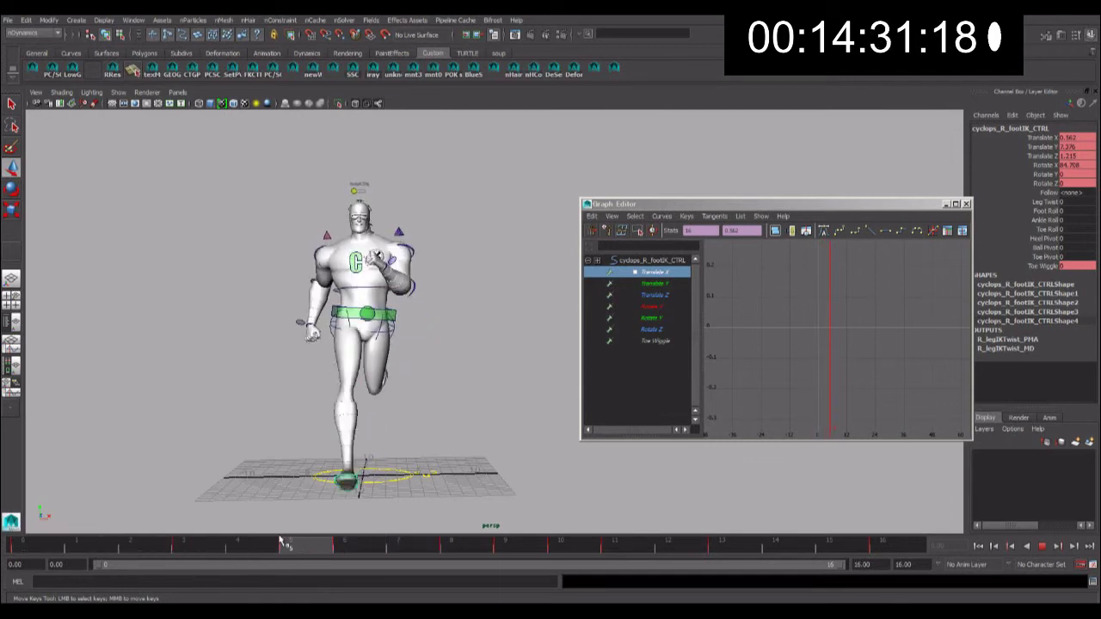
{"action": "key", "text": "Escape"}
{"action": "left_click", "coordinate": [394, 320]}
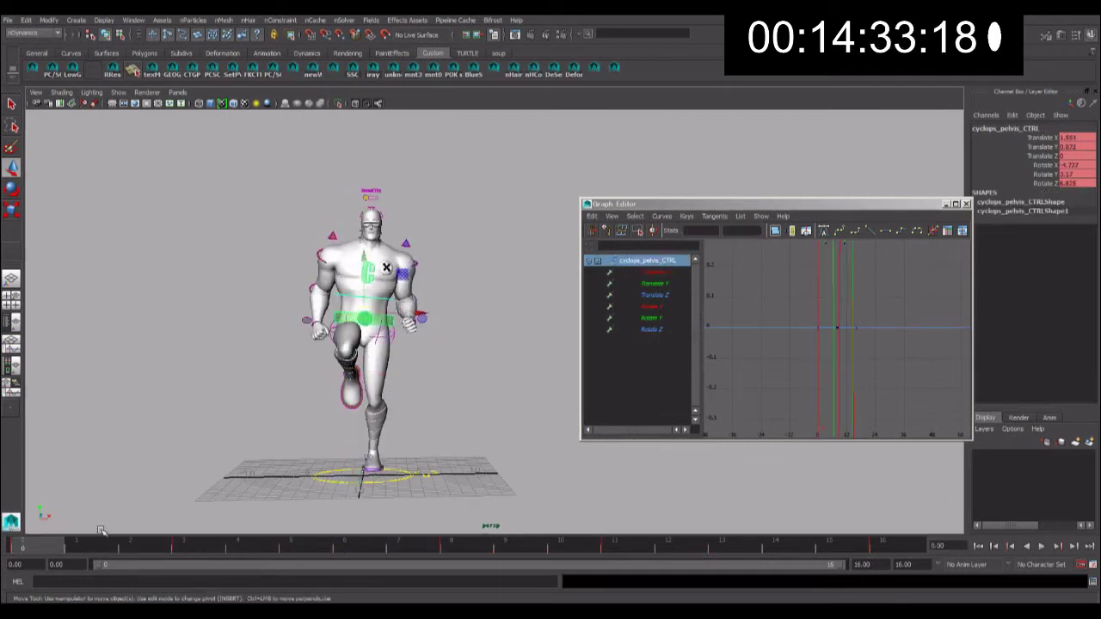
- Nudge the pelvis control at frame 3 and display its Translate Z curve
{"action": "left_click_drag", "start_coordinate": [95, 546], "coordinate": [183, 542]}
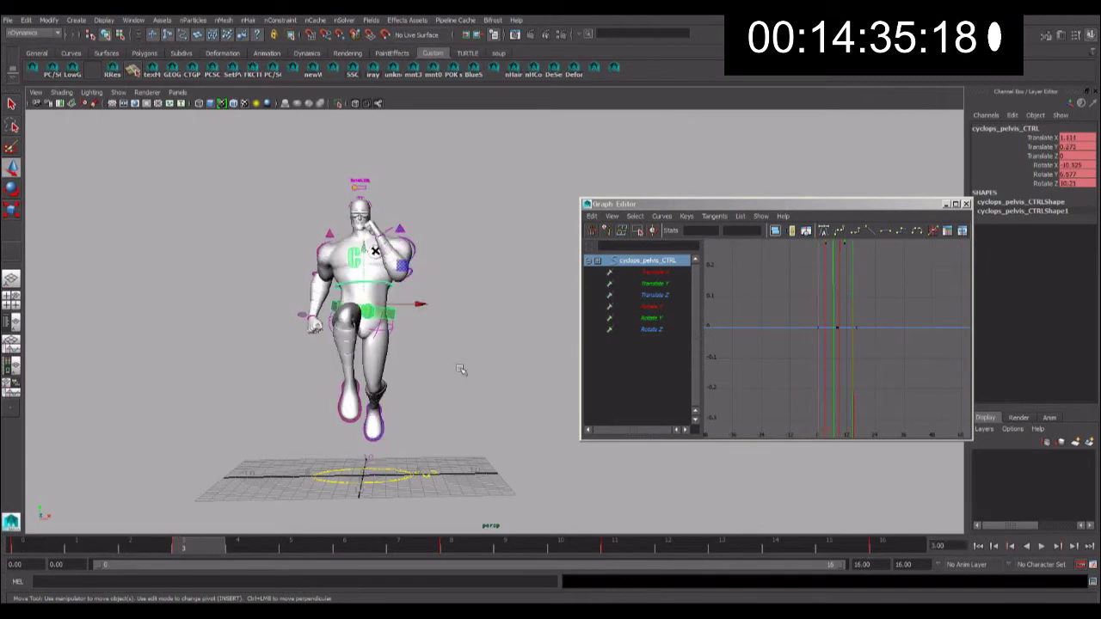
{"action": "left_click_drag", "start_coordinate": [419, 305], "coordinate": [424, 305]}
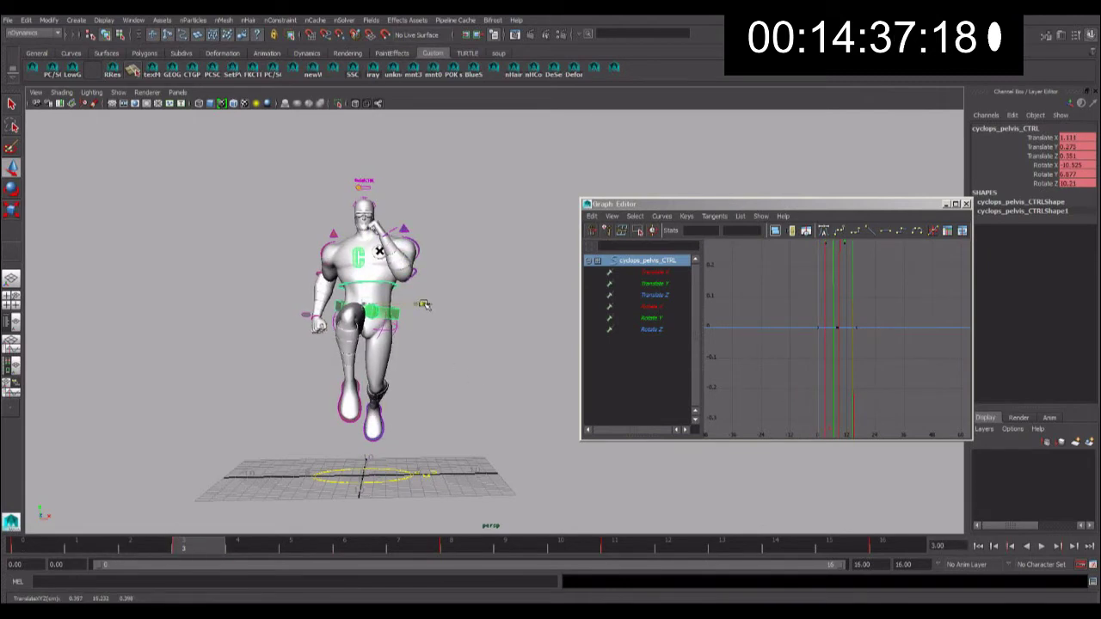
{"action": "left_click", "coordinate": [662, 272]}
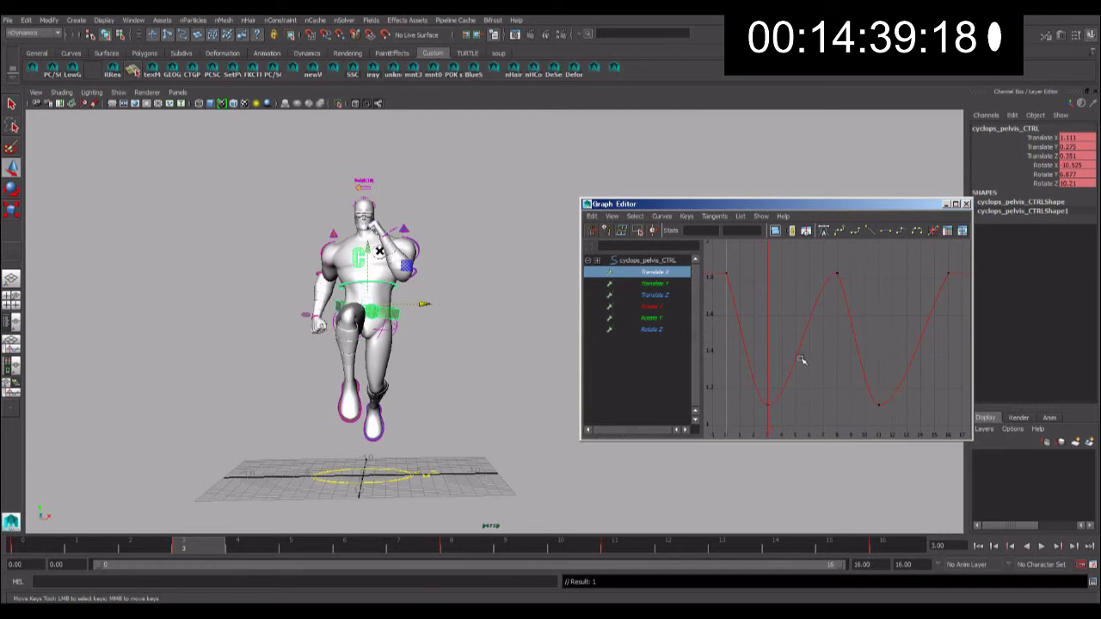
{"action": "left_click", "coordinate": [668, 295]}
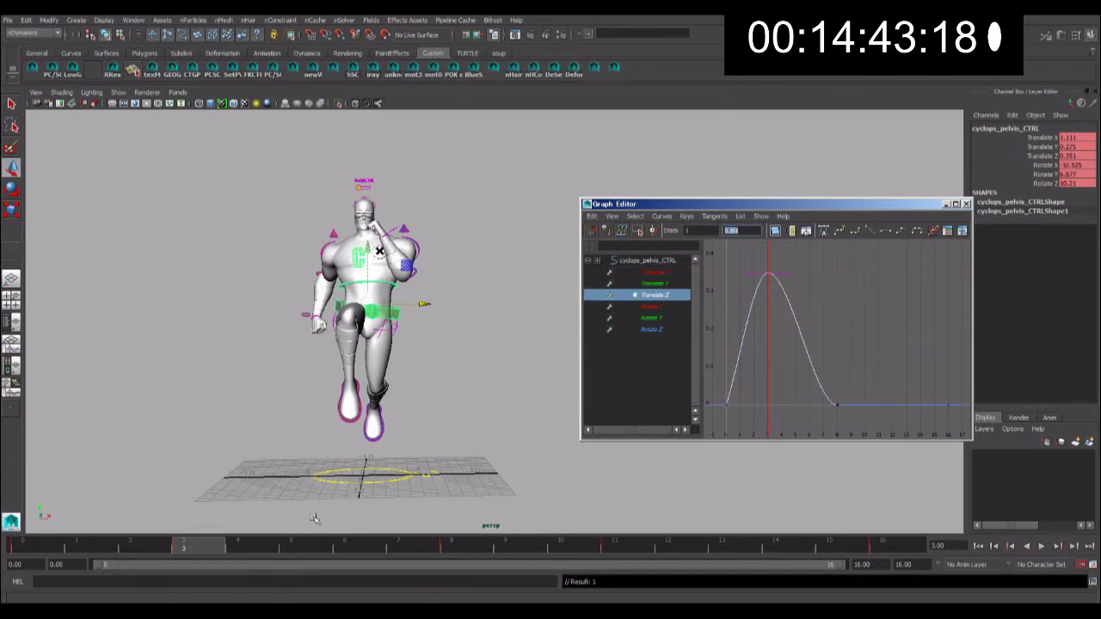
- Key the pelvis back at frame 11, raising the Translate Z low key to -0.351 with smooth tangents
{"action": "left_click_drag", "start_coordinate": [545, 545], "coordinate": [614, 545]}
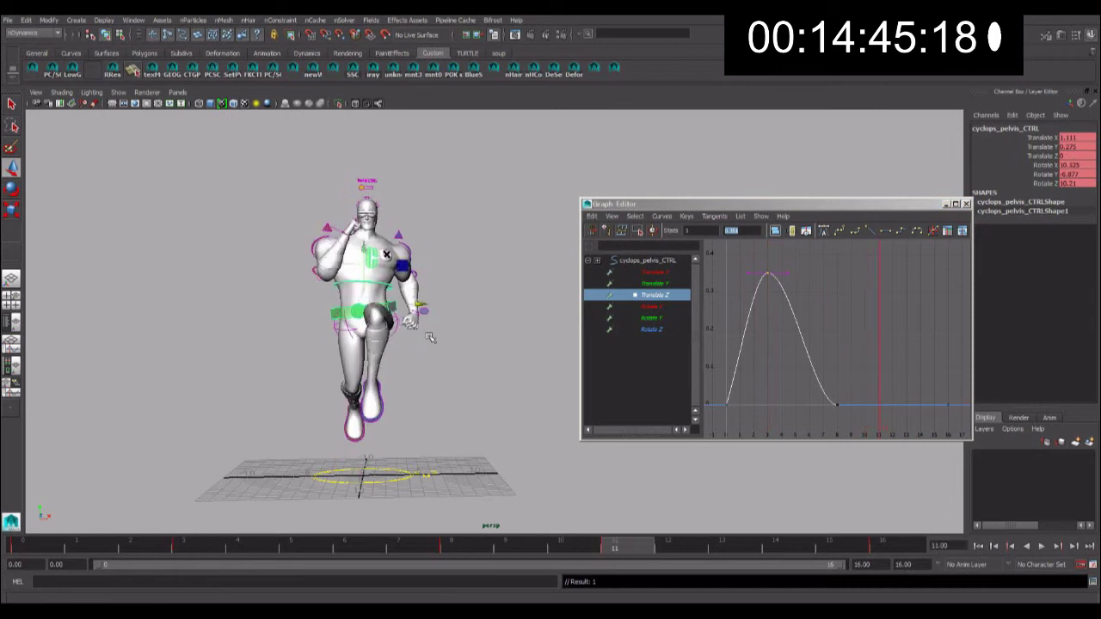
{"action": "middle_click_drag", "start_coordinate": [809, 353], "coordinate": [763, 356]}
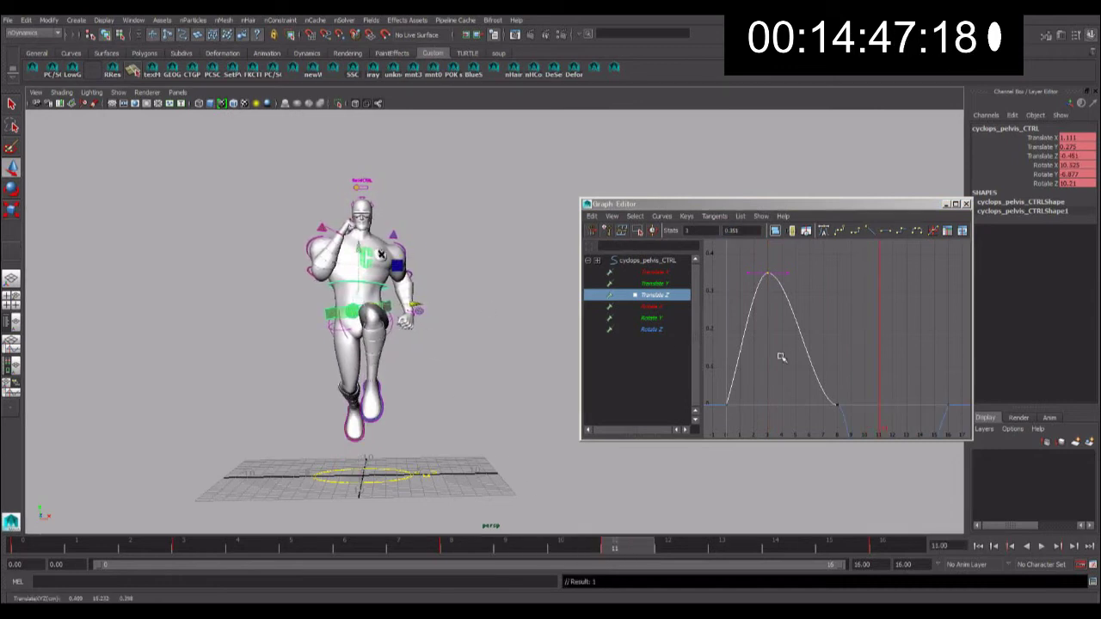
{"action": "right_click_drag", "start_coordinate": [851, 355], "coordinate": [838, 384], "text": "alt"}
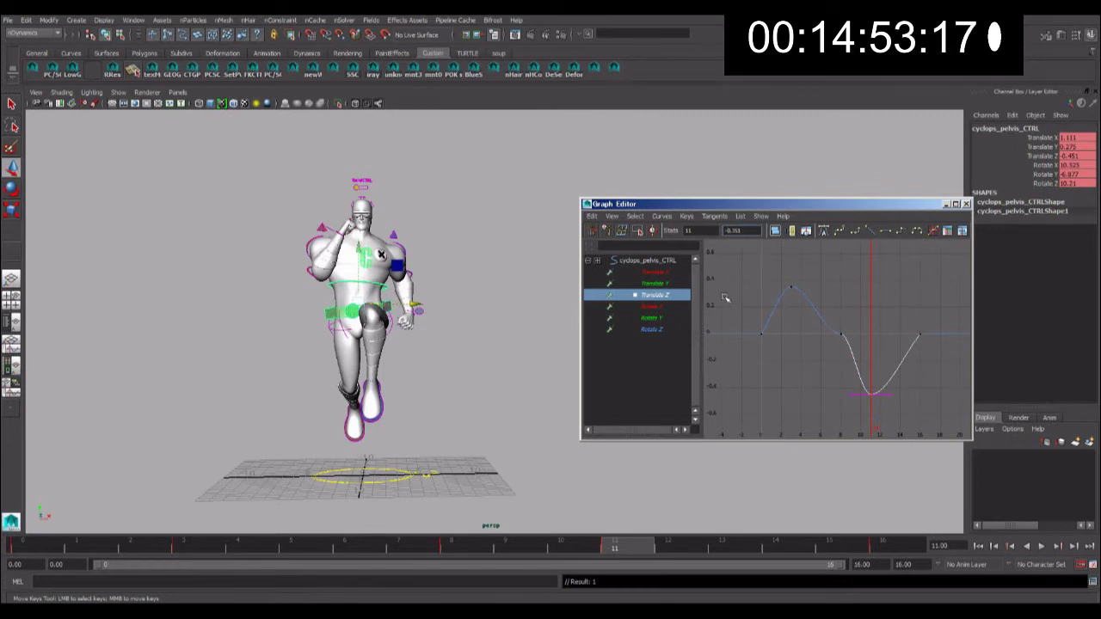
{"action": "middle_click_drag", "start_coordinate": [725, 298], "coordinate": [724, 283]}
{"action": "left_click", "coordinate": [858, 230]}
{"action": "key", "text": "alt+v"}
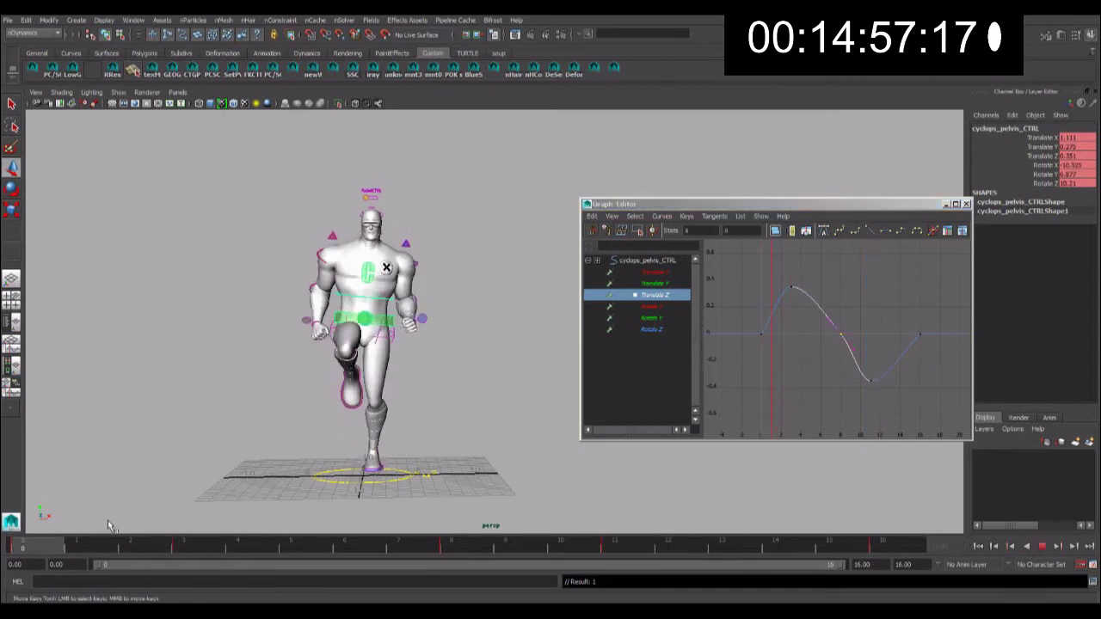
{"action": "key", "text": "alt+v"}
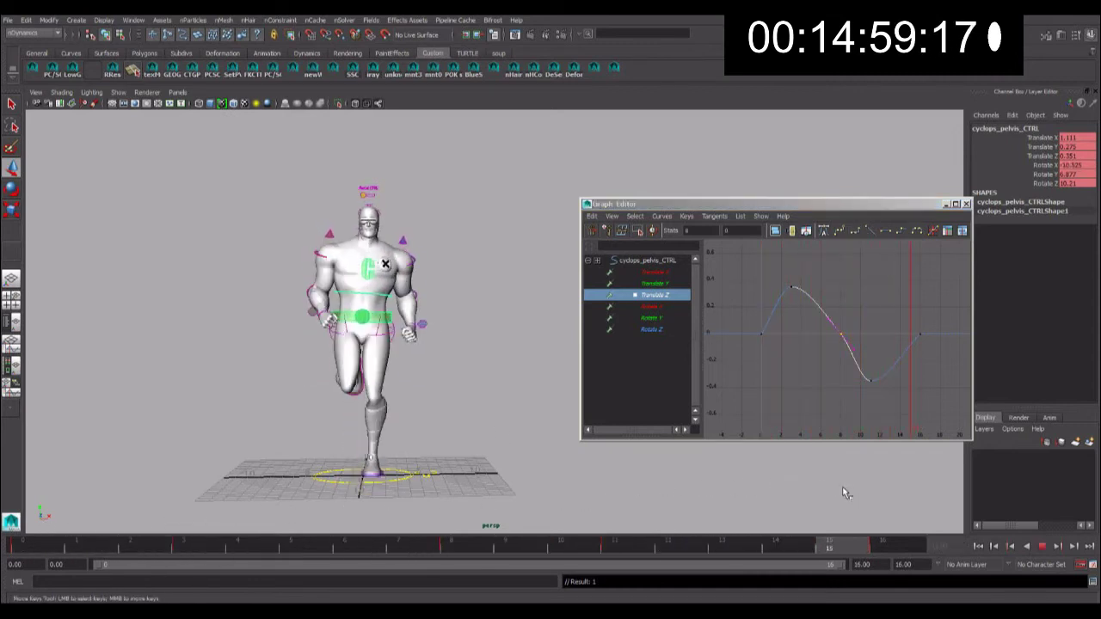
{"action": "key", "text": "alt+shift+v"}
{"action": "left_click", "coordinate": [384, 227]}
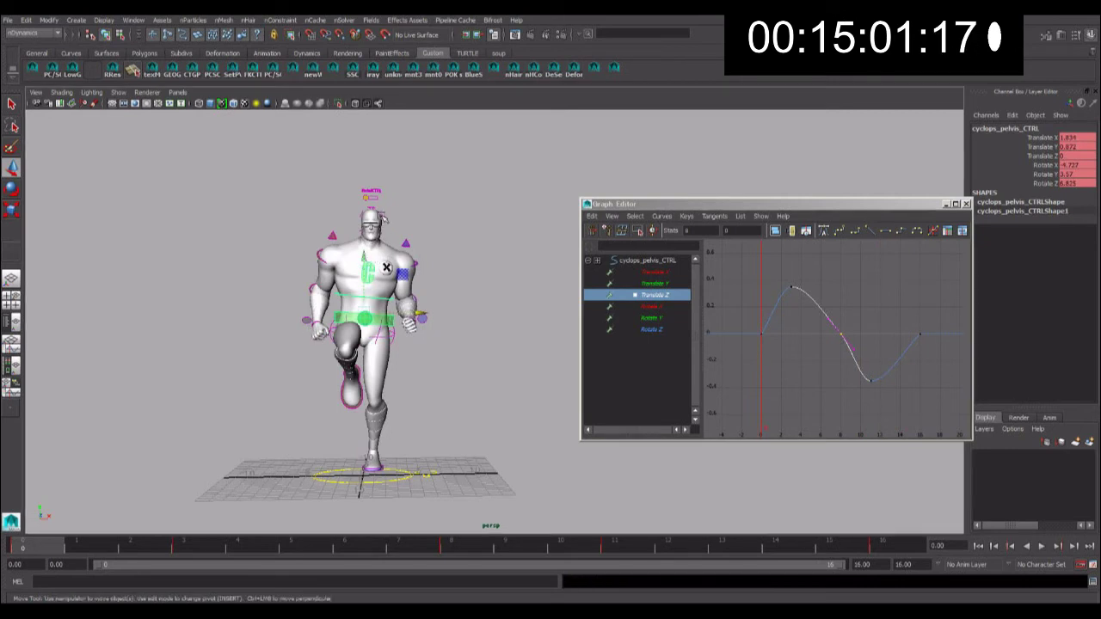
{"action": "key", "text": "alt+v"}
{"action": "left_click", "coordinate": [184, 541]}
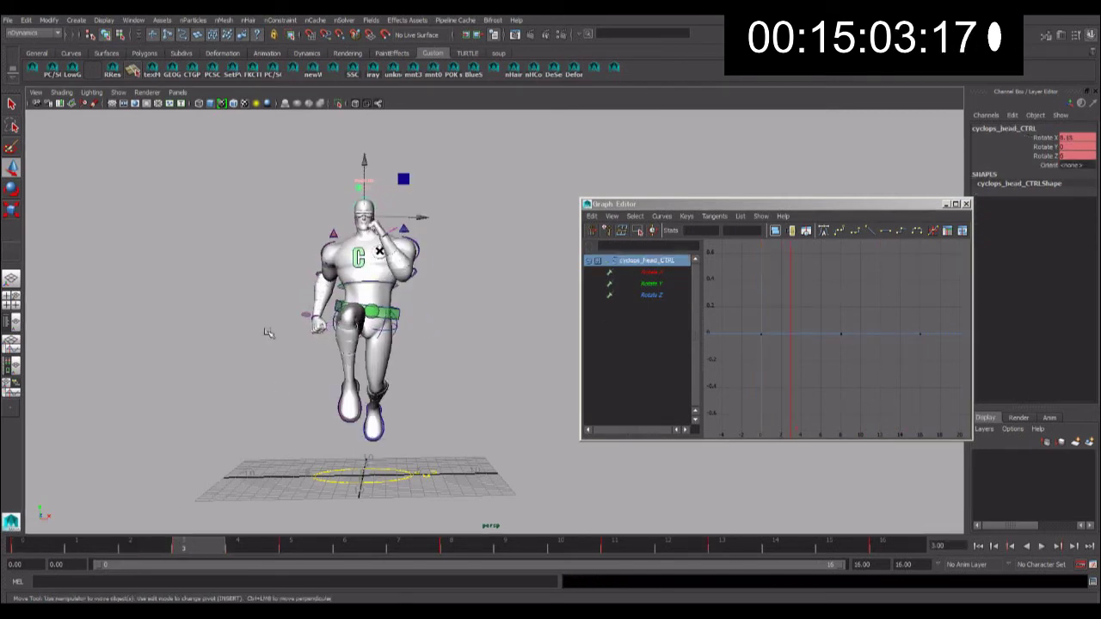
- Rotate the head control to tilt it sideways at frame 3, then play back to check
{"action": "key", "text": "e"}
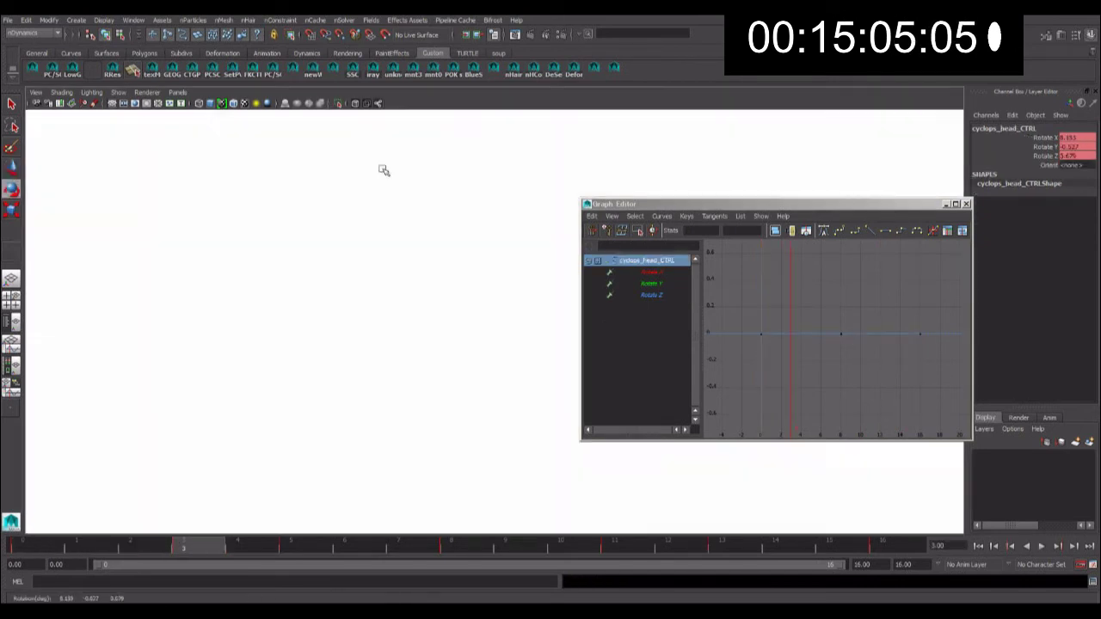
{"action": "left_click_drag", "start_coordinate": [386, 169], "coordinate": [294, 492]}
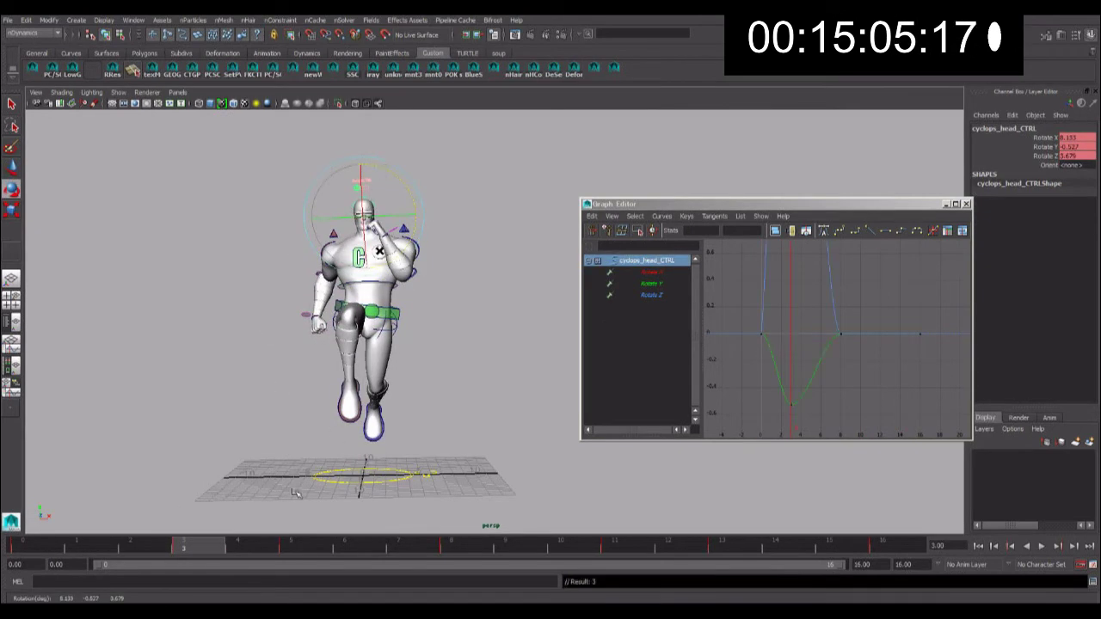
{"action": "left_click", "coordinate": [290, 545]}
{"action": "left_click", "coordinate": [410, 245]}
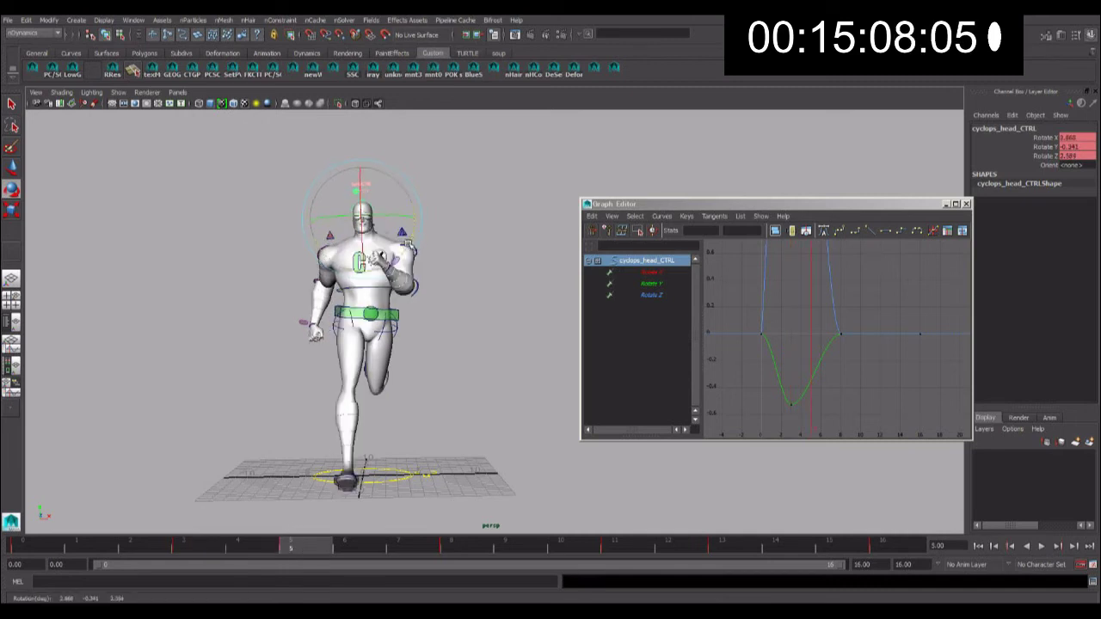
{"action": "left_click", "coordinate": [187, 544]}
{"action": "left_click_drag", "start_coordinate": [402, 184], "coordinate": [405, 186]}
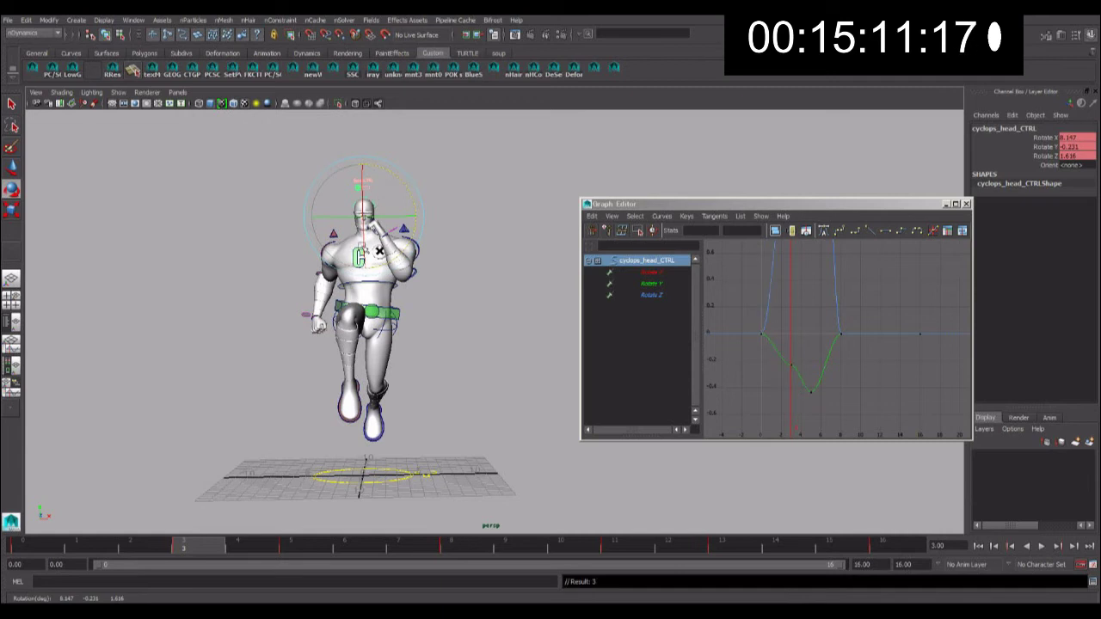
{"action": "key", "text": "alt+v"}
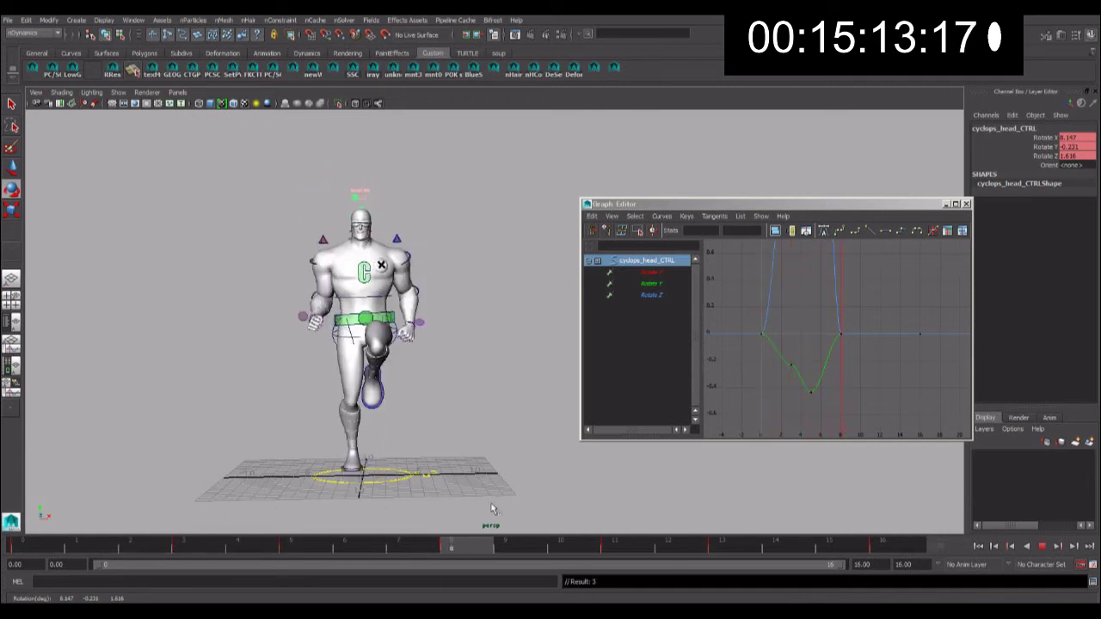
{"action": "key", "text": "alt+v"}
- Tilt the head the other way at frame 11 and slightly forward at frame 13, then review
{"action": "key", "text": "e"}
{"action": "left_click_drag", "start_coordinate": [399, 178], "coordinate": [403, 182]}
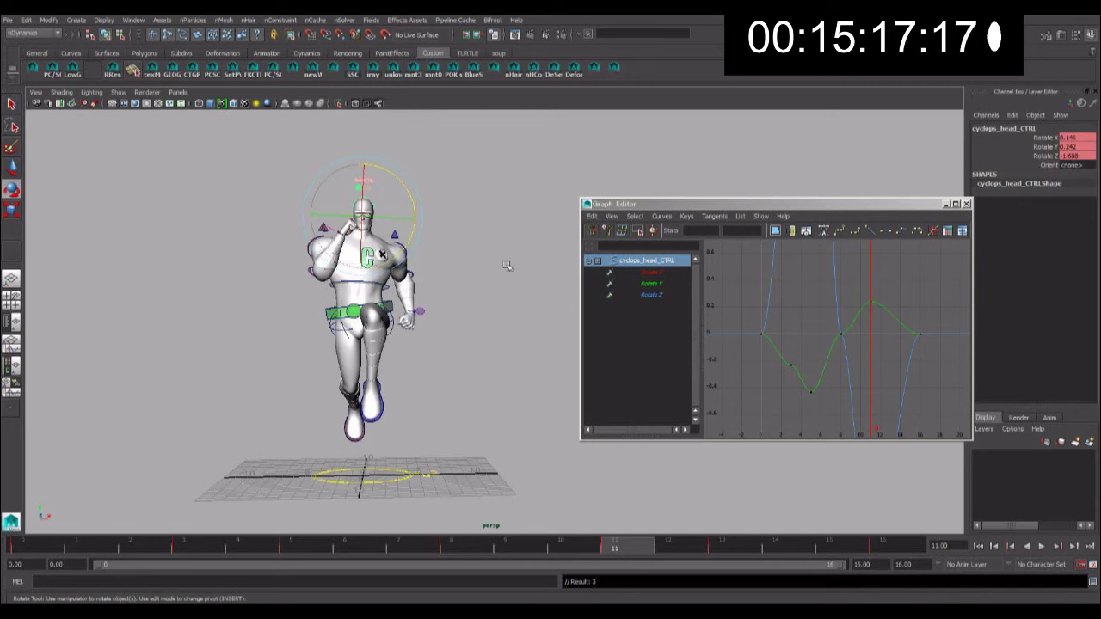
{"action": "left_click", "coordinate": [722, 547]}
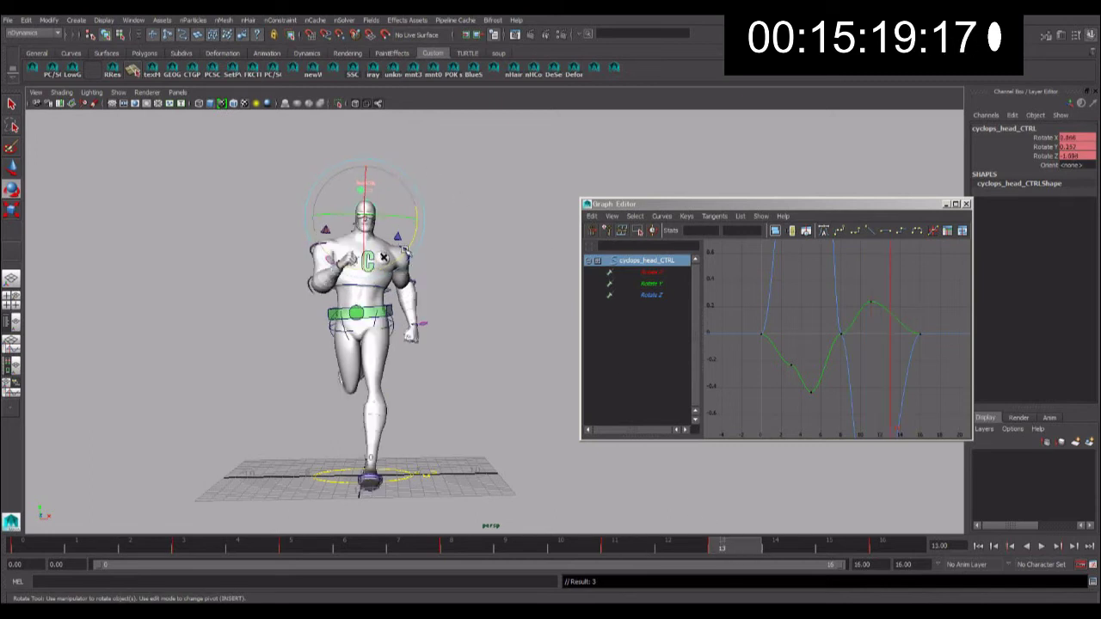
{"action": "left_click_drag", "start_coordinate": [365, 183], "coordinate": [367, 187]}
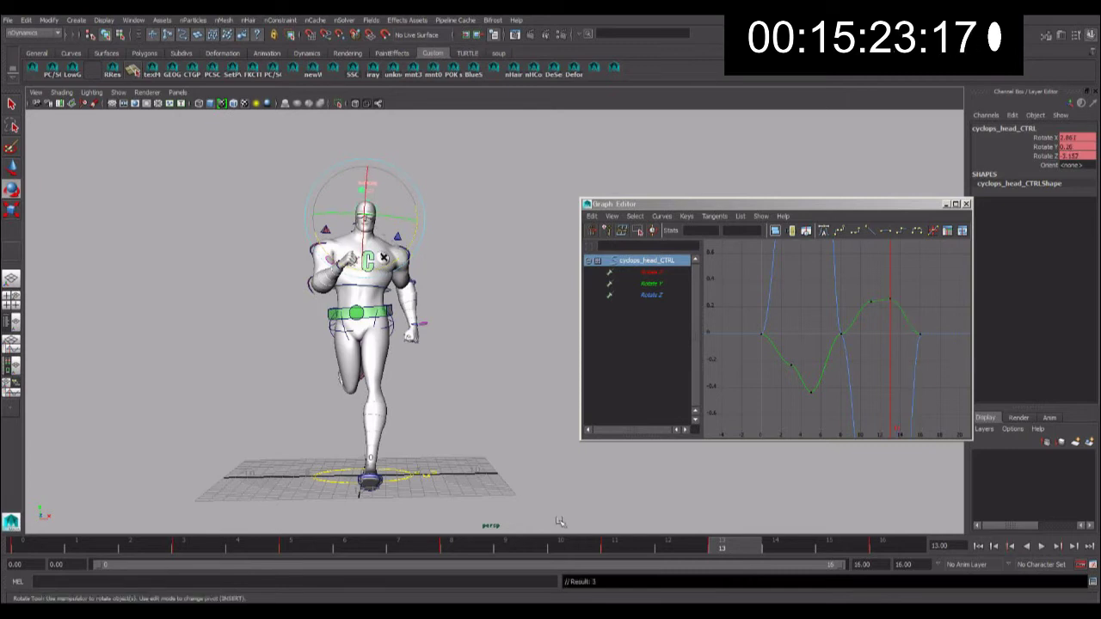
{"action": "key", "text": "alt+v"}
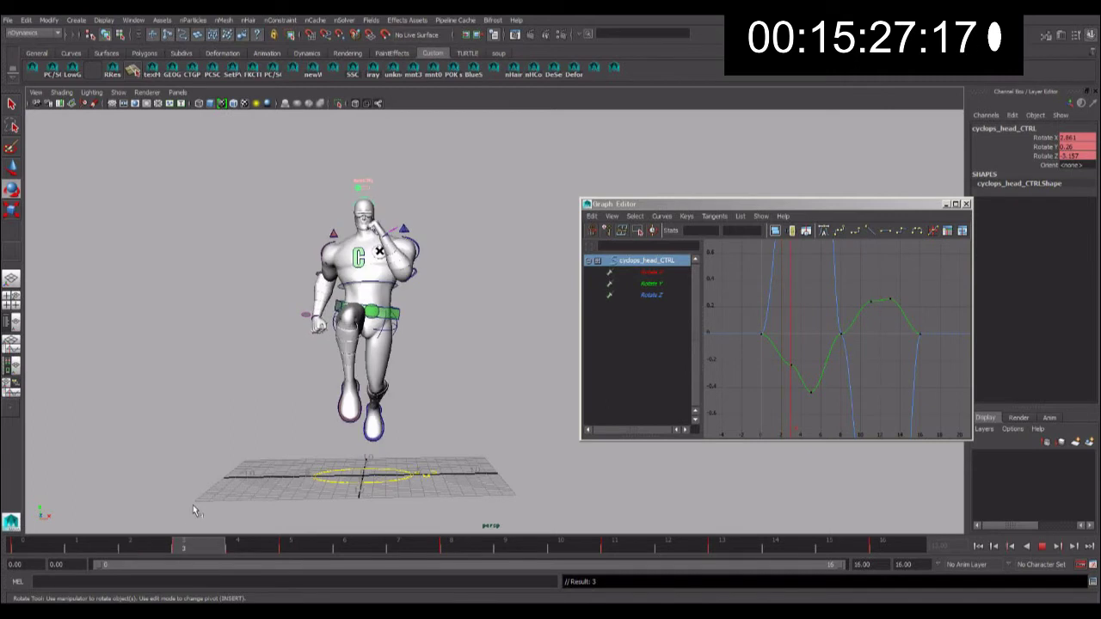
{"action": "key", "text": "alt+v"}
{"action": "left_click", "coordinate": [436, 254]}
{"action": "left_click", "coordinate": [417, 239]}
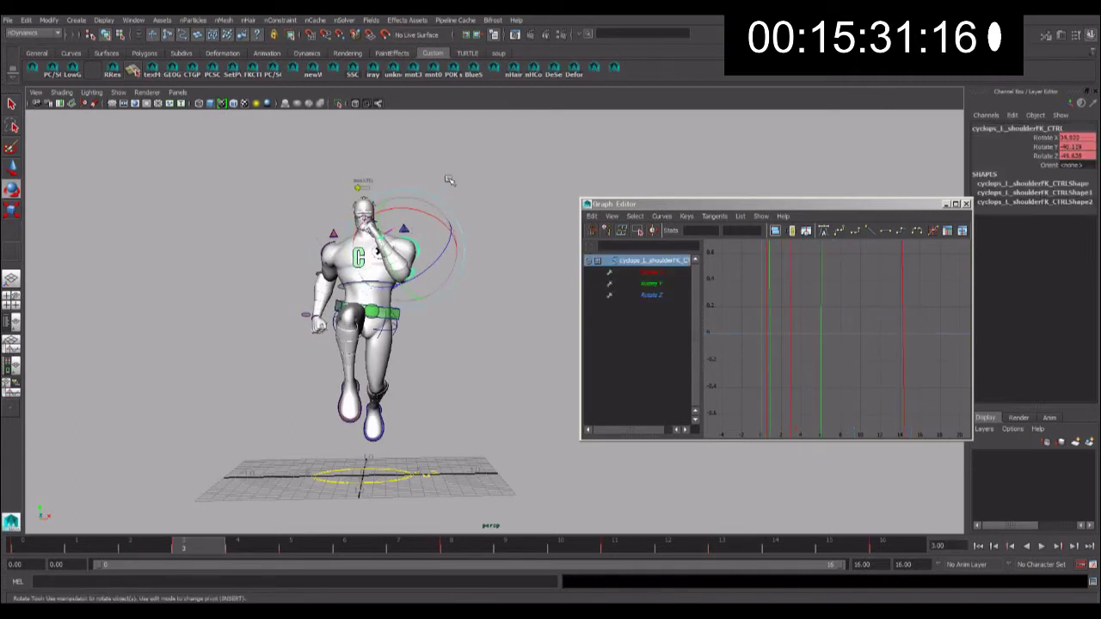
- Bend the left wrist, then copy the left shoulder, elbow and wrist keys at frame 3
{"action": "left_click", "coordinate": [383, 243]}
{"action": "left_click", "coordinate": [376, 227]}
{"action": "mouse_move", "coordinate": [403, 191]}
{"action": "left_mouse_down"}
{"action": "mouse_move", "coordinate": [416, 204]}
{"action": "mouse_move", "coordinate": [414, 254]}
{"action": "left_mouse_up"}
{"action": "key", "text": "q"}
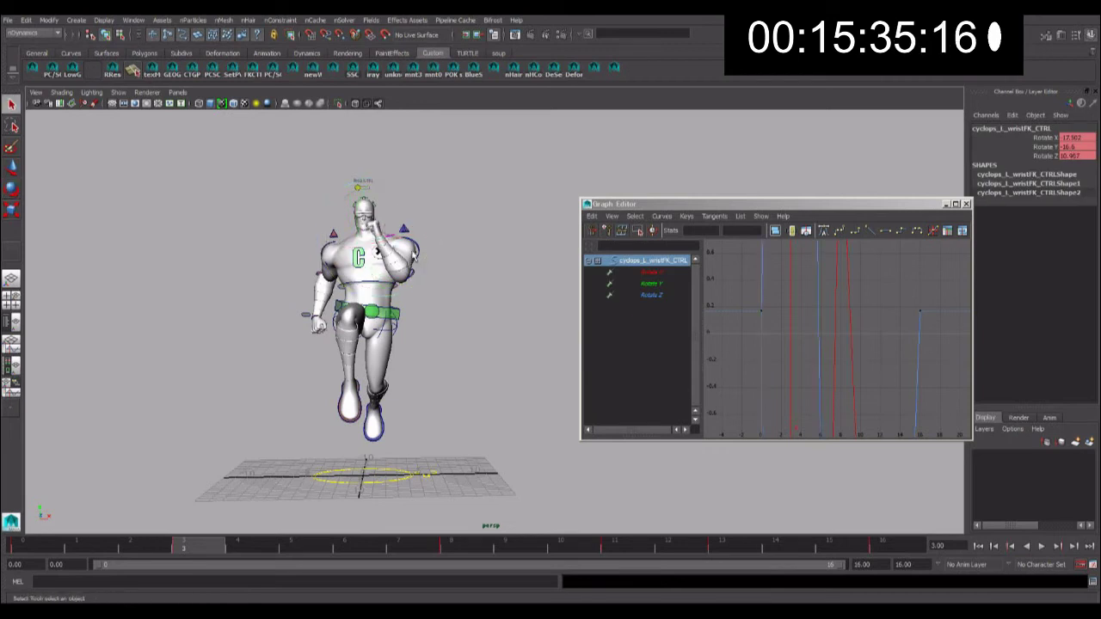
{"action": "left_click", "coordinate": [415, 250]}
{"action": "left_click", "coordinate": [414, 283], "text": "shift"}
{"action": "mouse_move", "coordinate": [413, 283]}
{"action": "left_mouse_down", "text": "alt"}
{"action": "mouse_move", "coordinate": [324, 293]}
{"action": "mouse_move", "coordinate": [370, 295]}
{"action": "left_mouse_up", "text": "alt"}
{"action": "left_click", "coordinate": [377, 269], "text": "shift"}
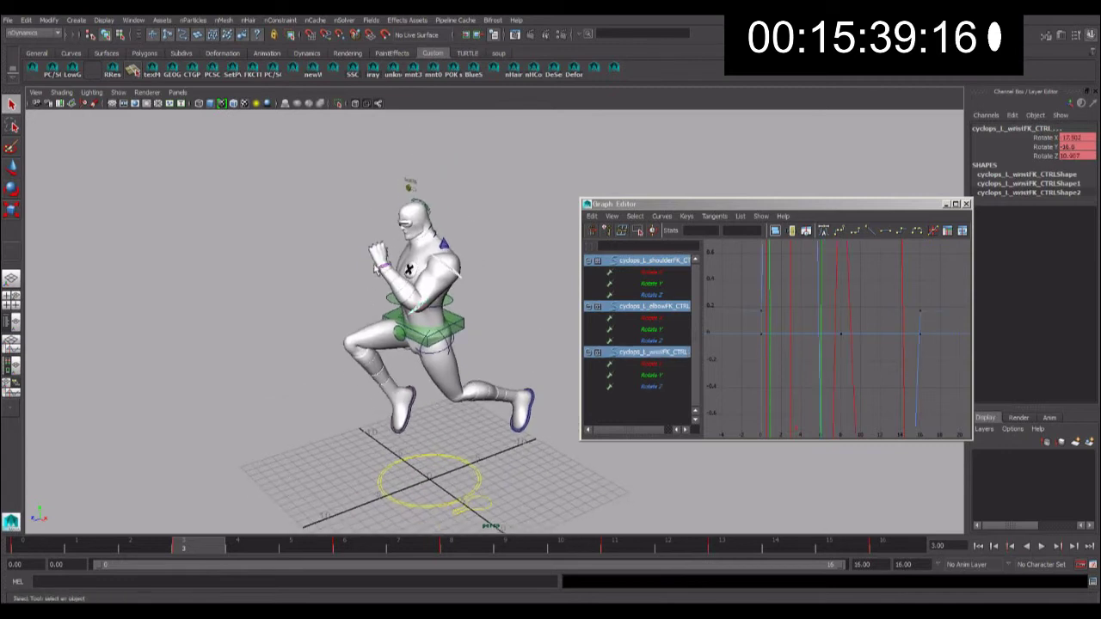
{"action": "right_click", "coordinate": [227, 567]}
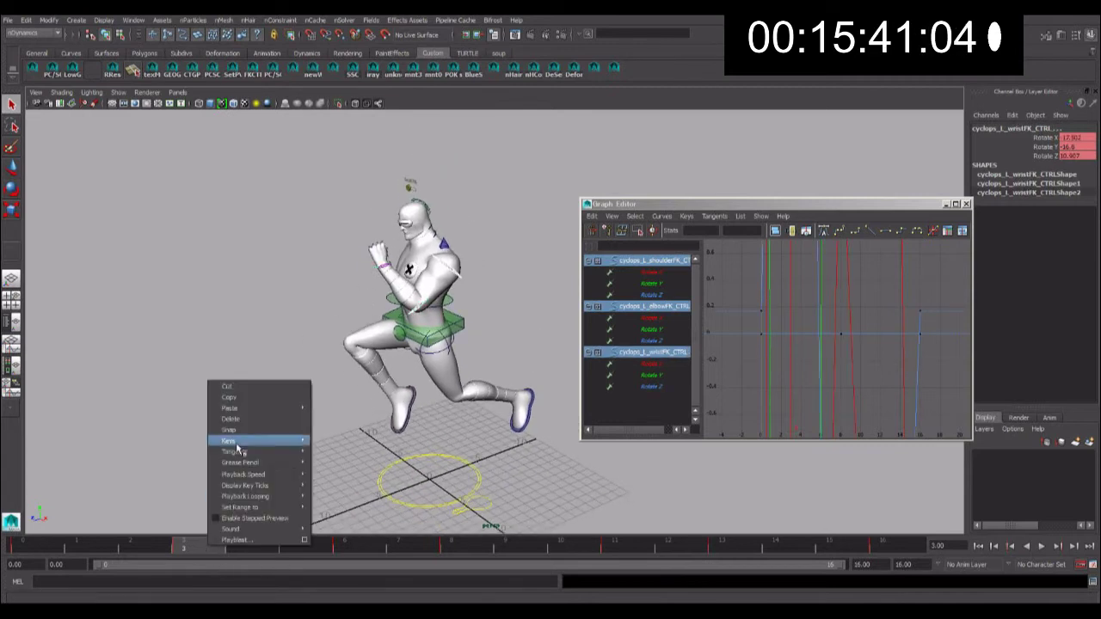
{"action": "left_click", "coordinate": [260, 395]}
- Paste the left arm's frame 3 keys onto the right shoulder, elbow and wrist at frame 11
{"action": "left_click_drag", "start_coordinate": [260, 398], "coordinate": [313, 287], "text": "alt"}
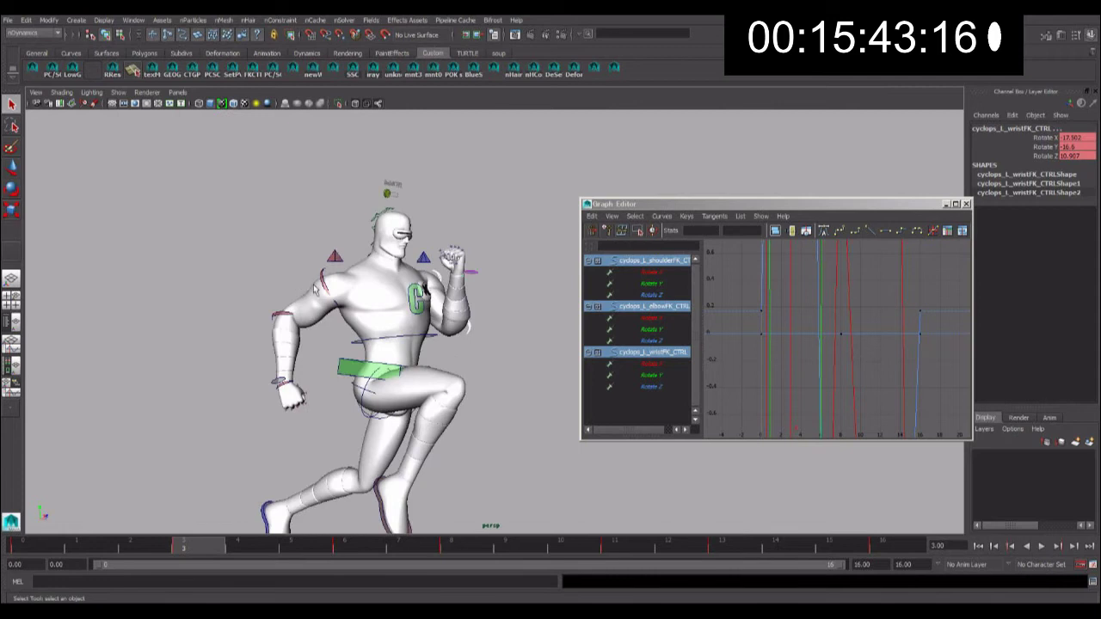
{"action": "left_click", "coordinate": [323, 288]}
{"action": "left_click", "coordinate": [284, 367], "text": "shift"}
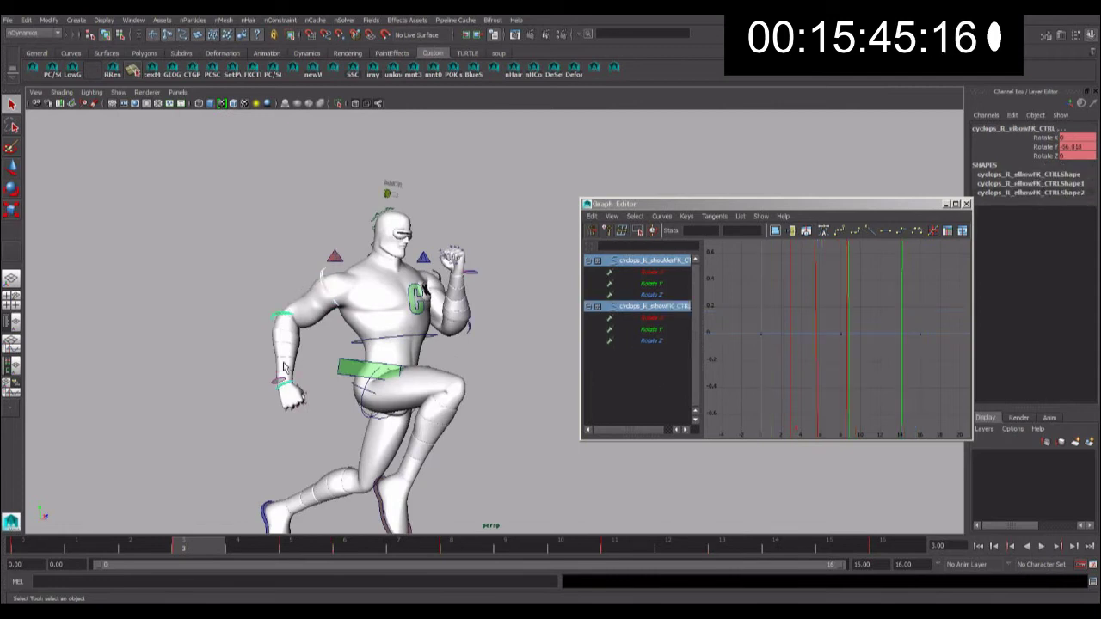
{"action": "left_click", "coordinate": [290, 382], "text": "shift"}
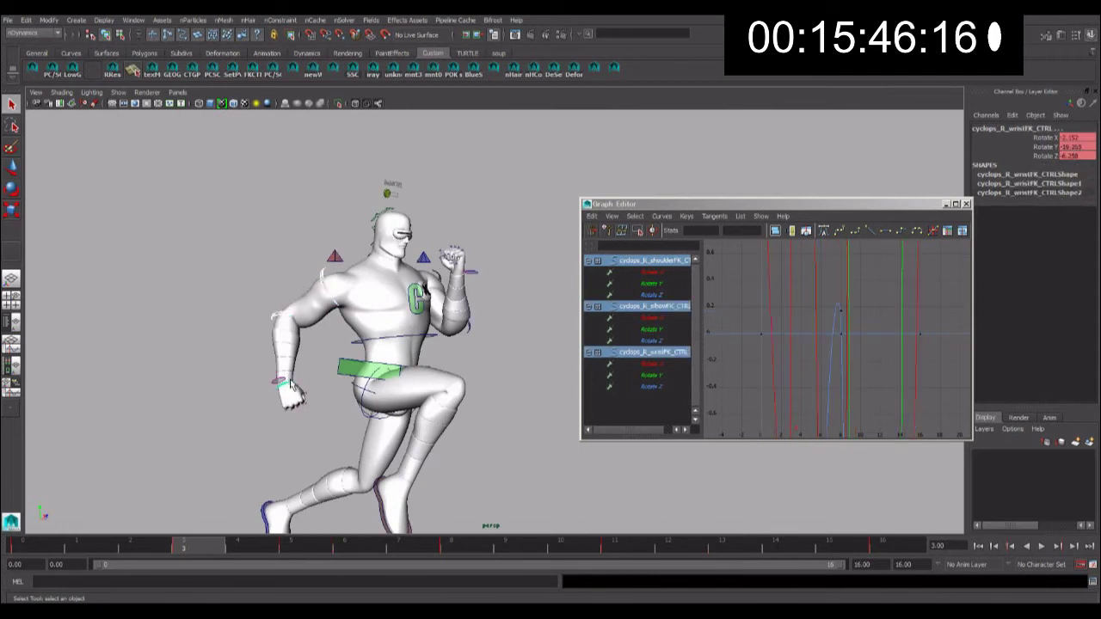
{"action": "left_click", "coordinate": [600, 548]}
{"action": "right_click", "coordinate": [612, 548]}
{"action": "left_click", "coordinate": [720, 414]}
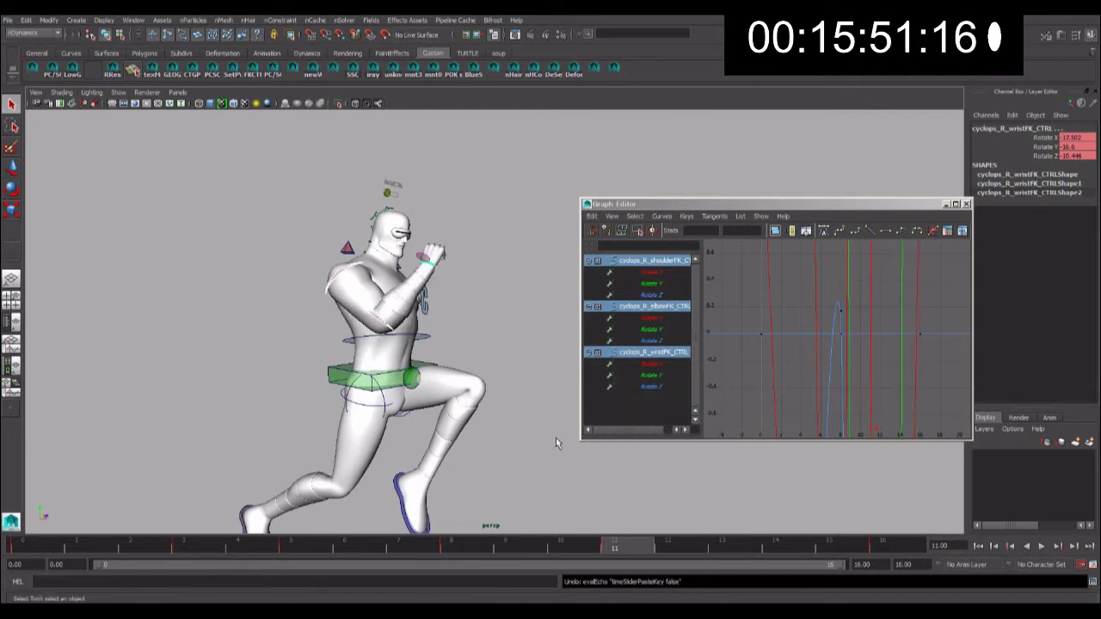
- Reselect the left shoulder, elbow and wrist and copy their frame 3 keys again
{"action": "left_click_drag", "start_coordinate": [556, 437], "coordinate": [430, 327], "text": "alt"}
{"action": "left_click", "coordinate": [421, 296]}
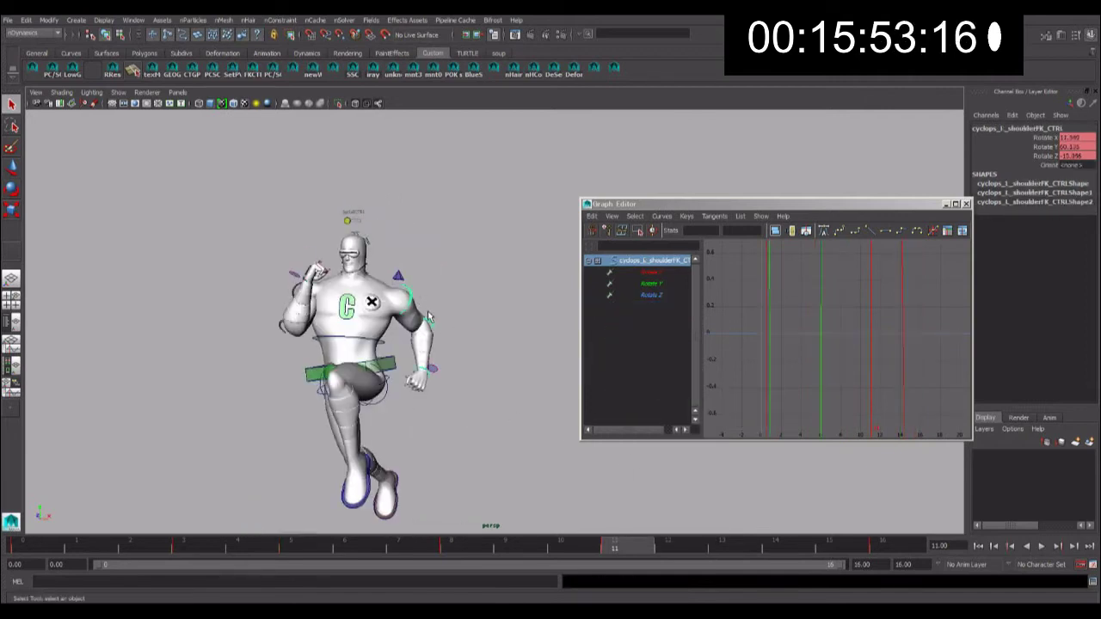
{"action": "left_click", "coordinate": [428, 320], "text": "shift"}
{"action": "left_click", "coordinate": [425, 372], "text": "shift"}
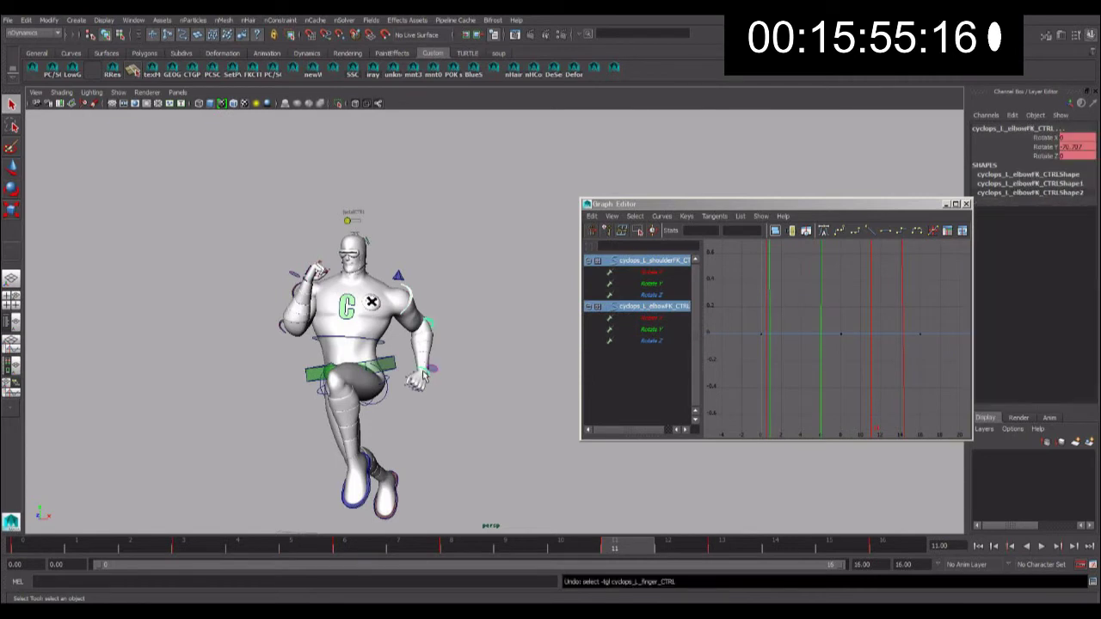
{"action": "left_click", "coordinate": [193, 551]}
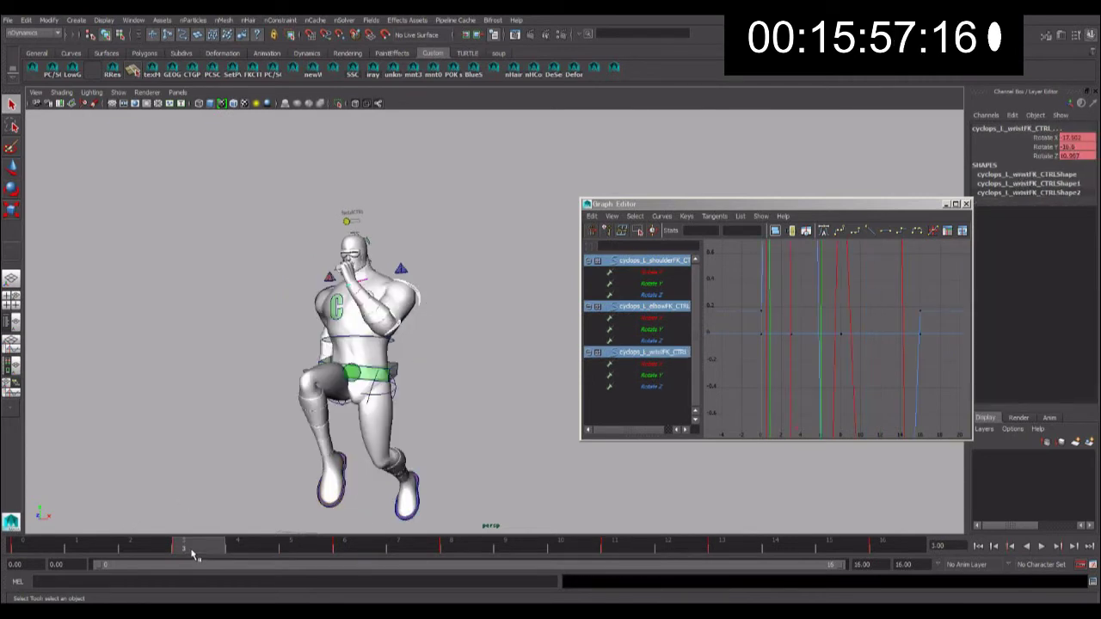
{"action": "right_click", "coordinate": [193, 550]}
{"action": "left_click", "coordinate": [240, 408]}
- Paste those keys onto the right arm controls at frame 11 once more and play the run
{"action": "left_click_drag", "start_coordinate": [249, 404], "coordinate": [302, 286], "text": "alt"}
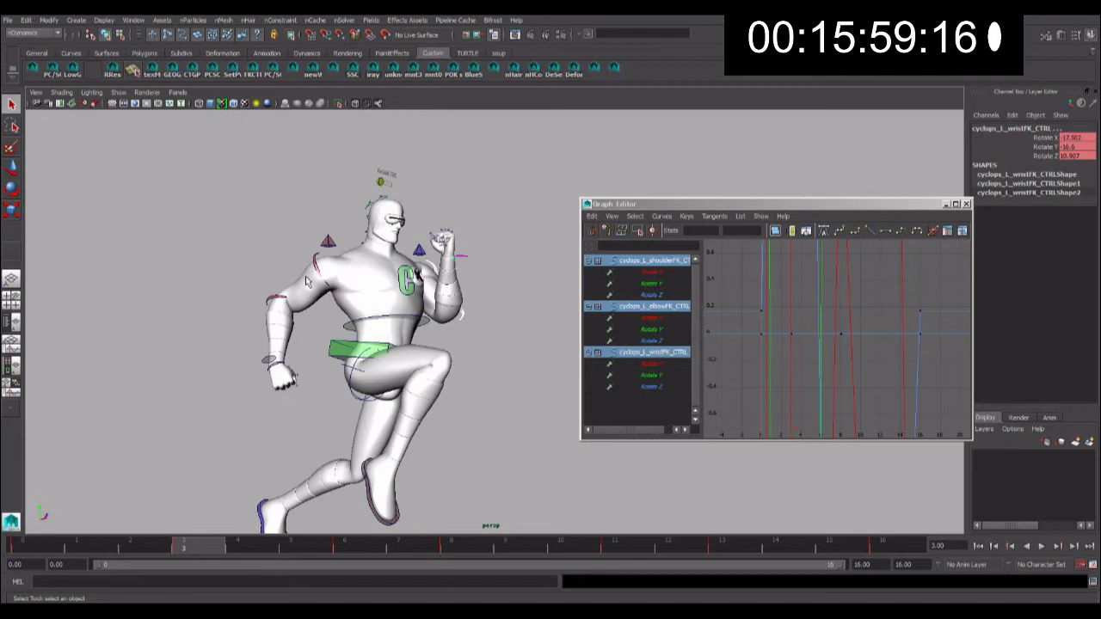
{"action": "left_click", "coordinate": [316, 275]}
{"action": "left_click", "coordinate": [277, 333], "text": "shift"}
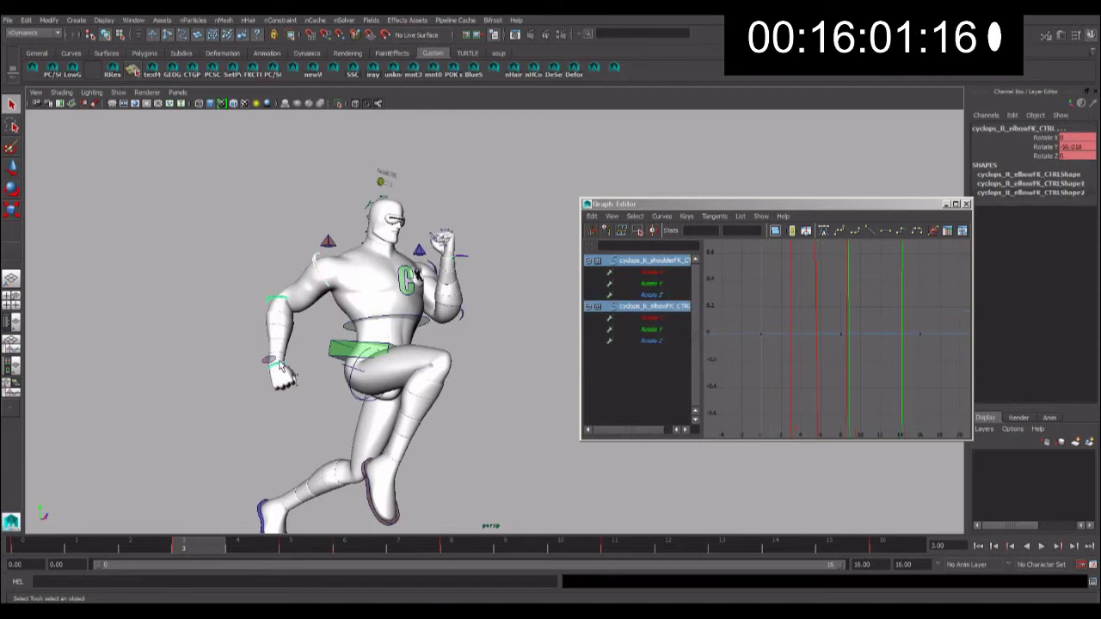
{"action": "left_click", "coordinate": [279, 368], "text": "shift"}
{"action": "left_click", "coordinate": [617, 555]}
{"action": "right_click", "coordinate": [617, 555]}
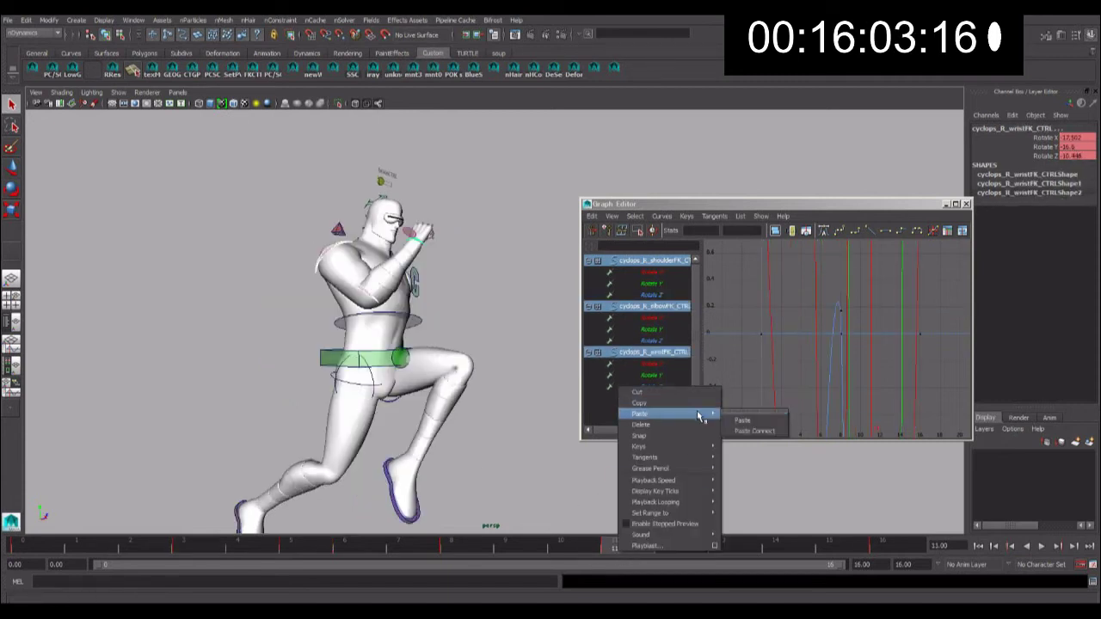
{"action": "left_click", "coordinate": [732, 419]}
{"action": "left_click_drag", "start_coordinate": [537, 392], "coordinate": [649, 507], "text": "alt"}
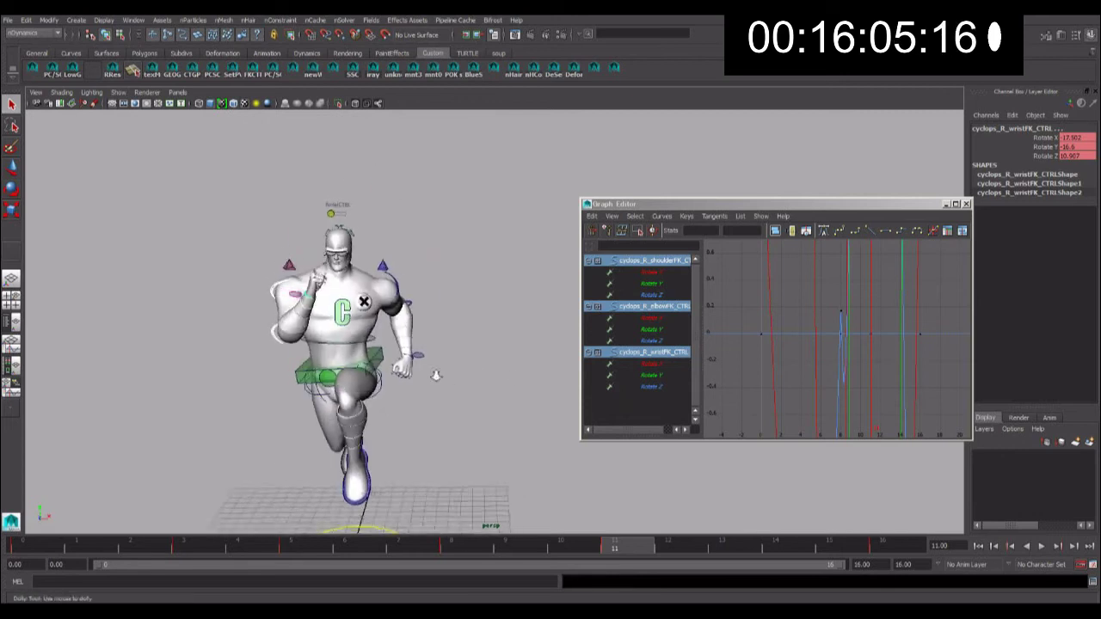
{"action": "key", "text": "alt+v"}
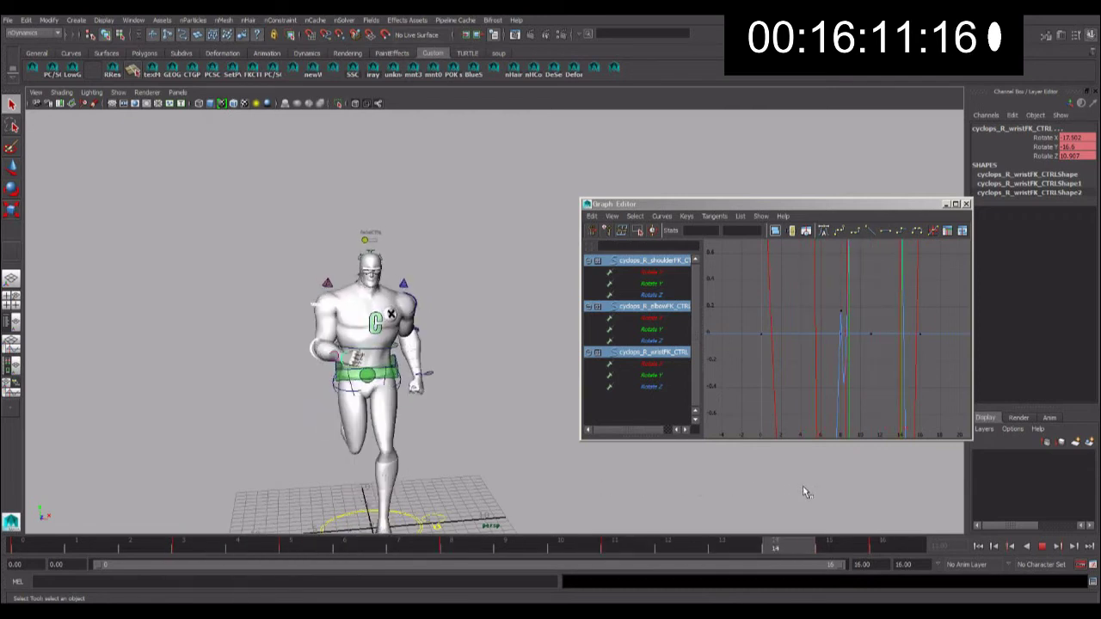
- Select frames 0–16 on the time slider and render a playblast of the run cycle
{"action": "left_click_drag", "start_coordinate": [866, 546], "coordinate": [52, 446], "text": "shift"}
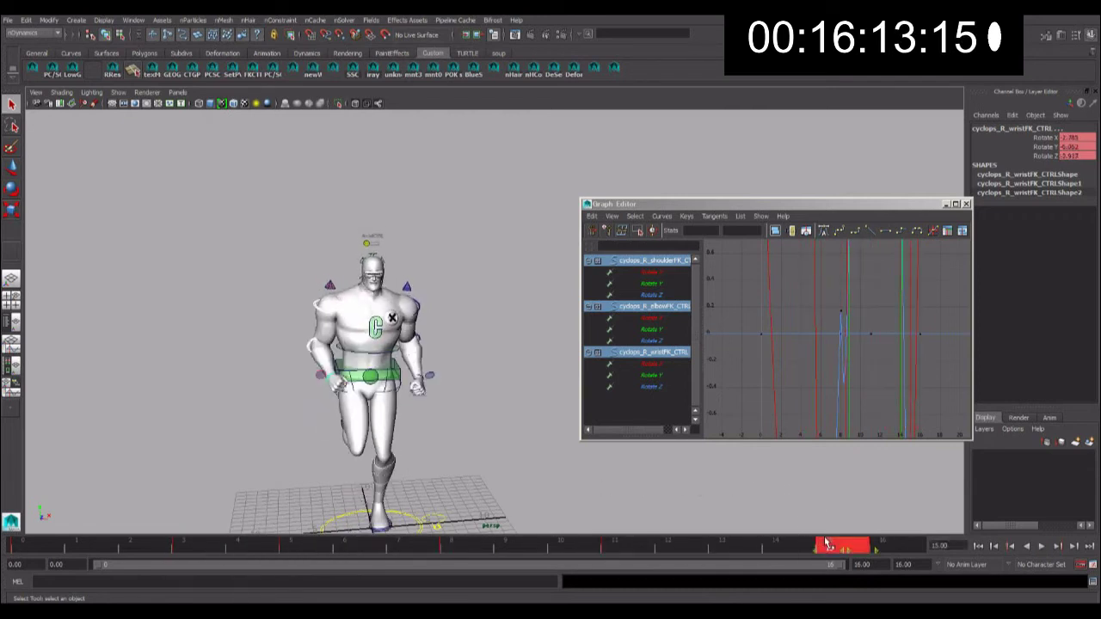
{"action": "left_click_drag", "start_coordinate": [454, 143], "coordinate": [409, 250], "text": "alt"}
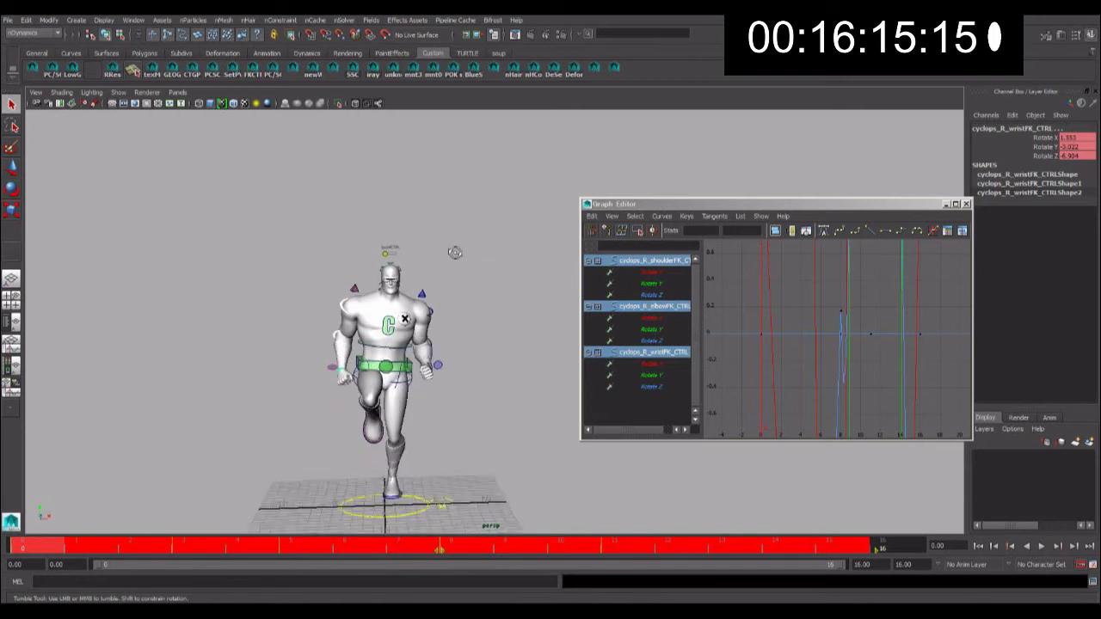
{"action": "right_click_drag", "start_coordinate": [493, 549], "coordinate": [495, 539]}
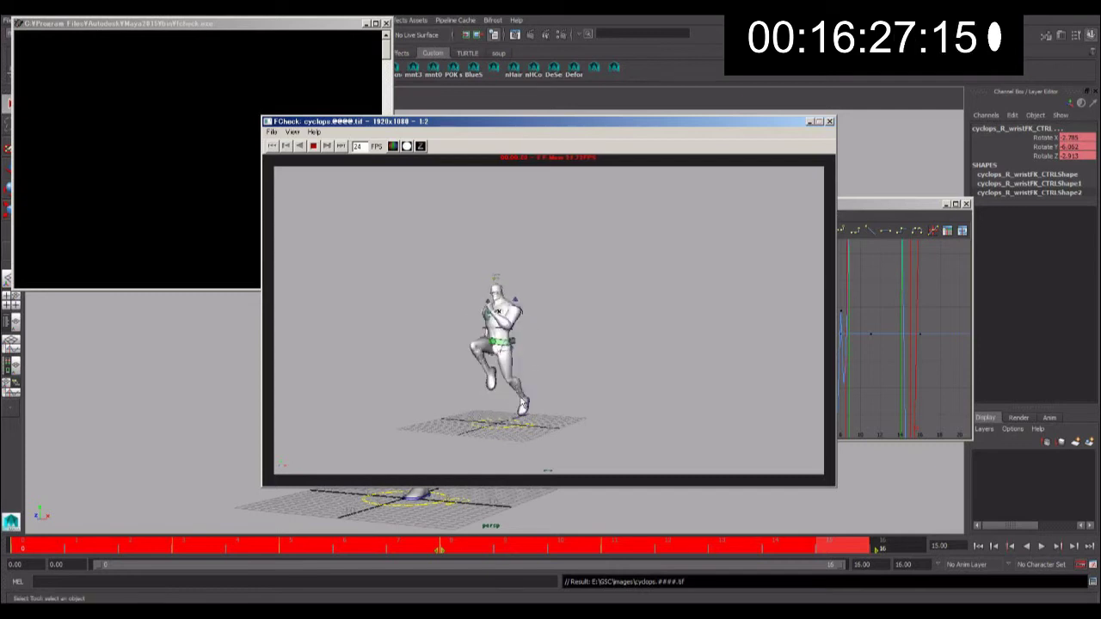
- Watch the run-cycle playblast in FCheck, then close the viewer
{"action": "left_click", "coordinate": [829, 121]}
{"action": "mouse_move", "coordinate": [329, 284]}
{"action": "left_mouse_down", "text": "alt"}
{"action": "mouse_move", "coordinate": [359, 257]}
{"action": "mouse_move", "coordinate": [544, 421]}
{"action": "left_mouse_up", "text": "alt"}
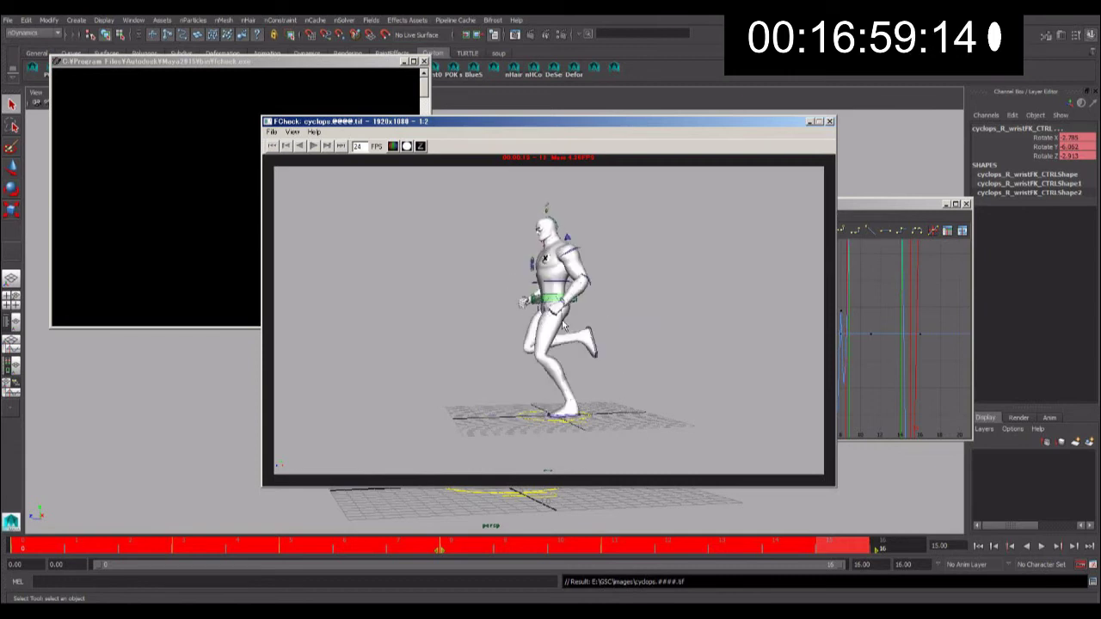
{"action": "left_click", "coordinate": [830, 121]}
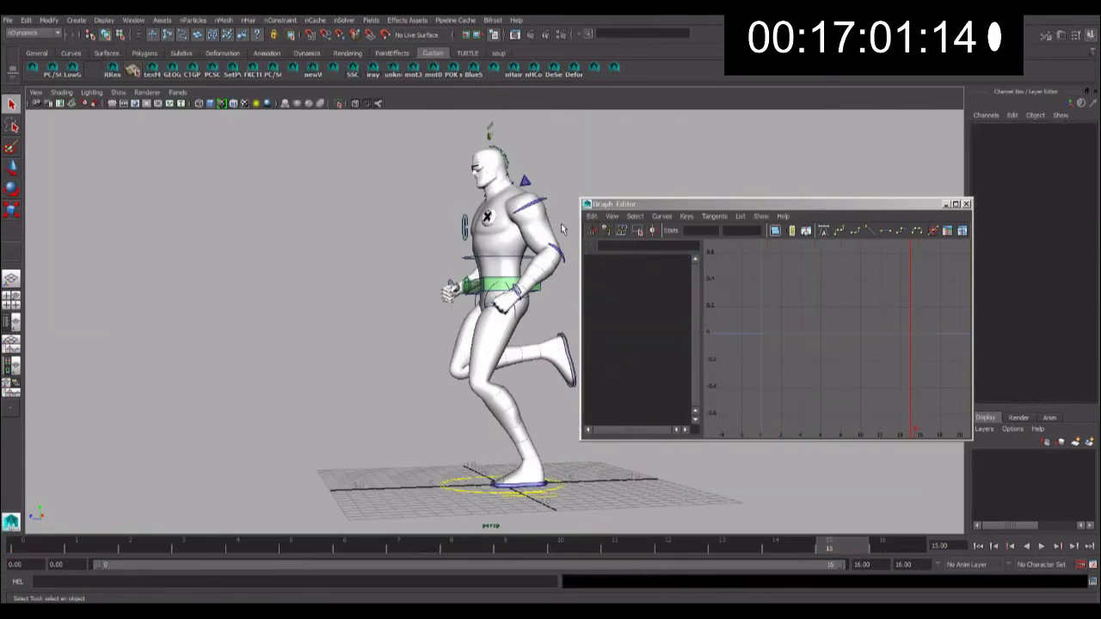
- Copy the left arm's rotation keys at frame 0 and paste them at frame 16 to loop
{"action": "left_click", "coordinate": [542, 205]}
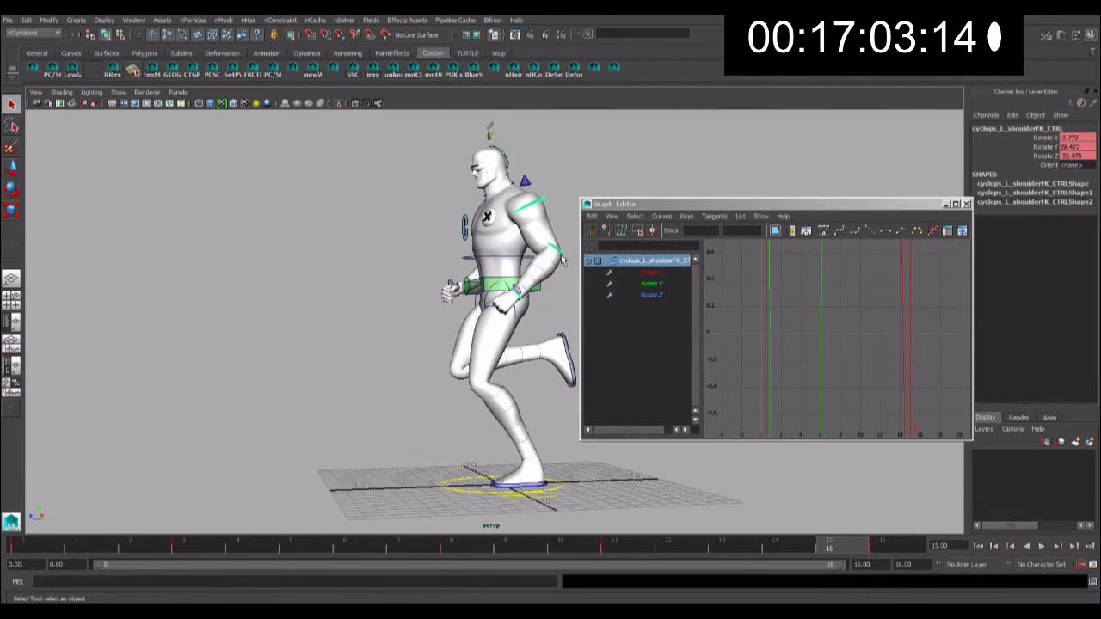
{"action": "left_click", "coordinate": [45, 555]}
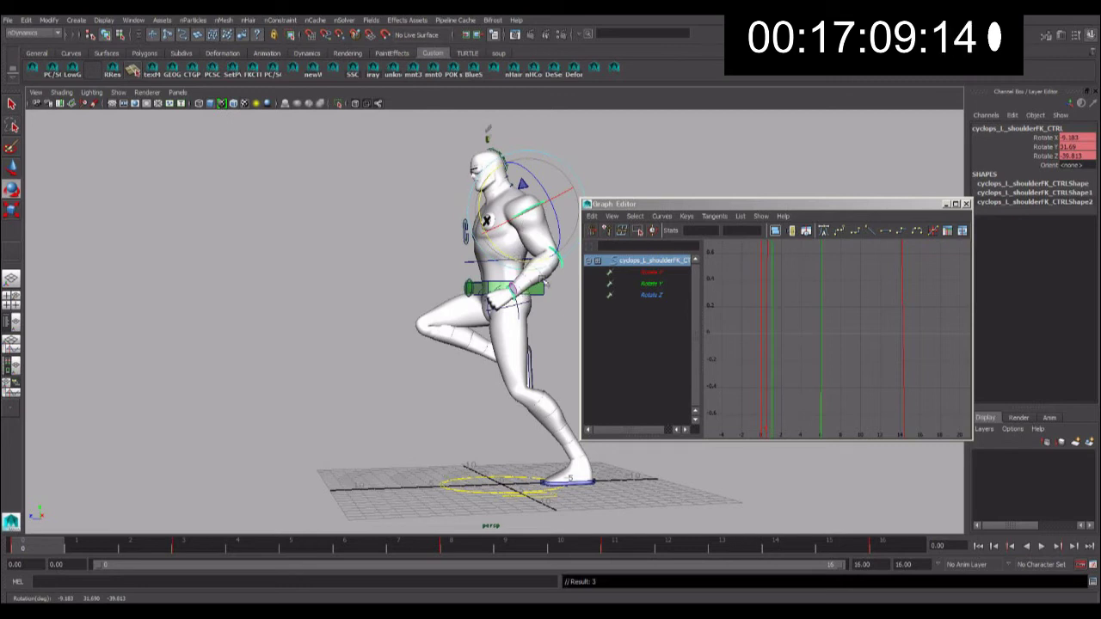
{"action": "left_click", "coordinate": [563, 262], "text": "shift"}
{"action": "mouse_move", "coordinate": [563, 263]}
{"action": "left_mouse_down", "text": "alt"}
{"action": "mouse_move", "coordinate": [472, 283]}
{"action": "mouse_move", "coordinate": [561, 304]}
{"action": "left_mouse_up", "text": "alt"}
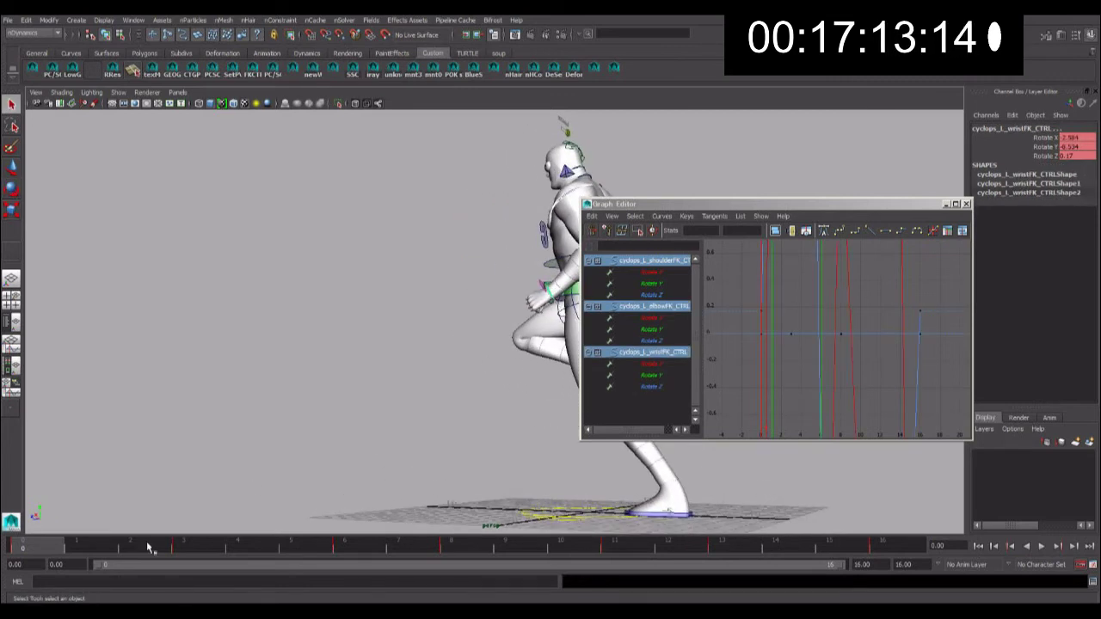
{"action": "right_click", "coordinate": [109, 554]}
{"action": "left_click", "coordinate": [161, 402]}
{"action": "left_click", "coordinate": [881, 547]}
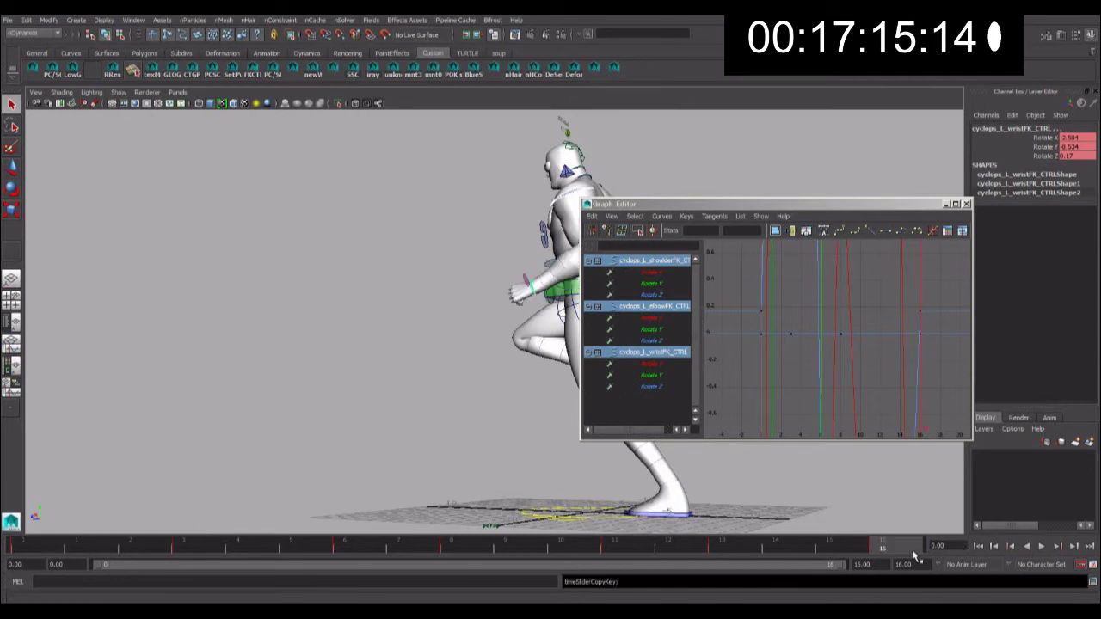
{"action": "right_click", "coordinate": [911, 547]}
{"action": "left_click", "coordinate": [1020, 417]}
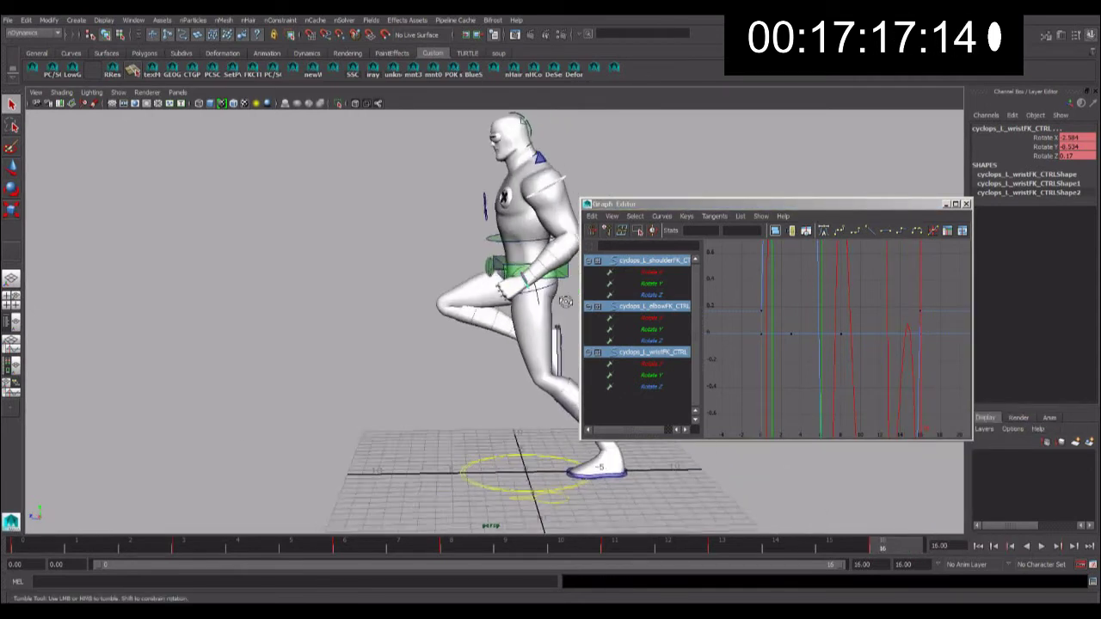
- Paste the copied left arm pose onto the right shoulder, elbow and wrist at frame 8
{"action": "left_click_drag", "start_coordinate": [516, 344], "coordinate": [362, 344], "text": "alt"}
{"action": "left_click_drag", "start_coordinate": [362, 303], "coordinate": [471, 303], "text": "alt"}
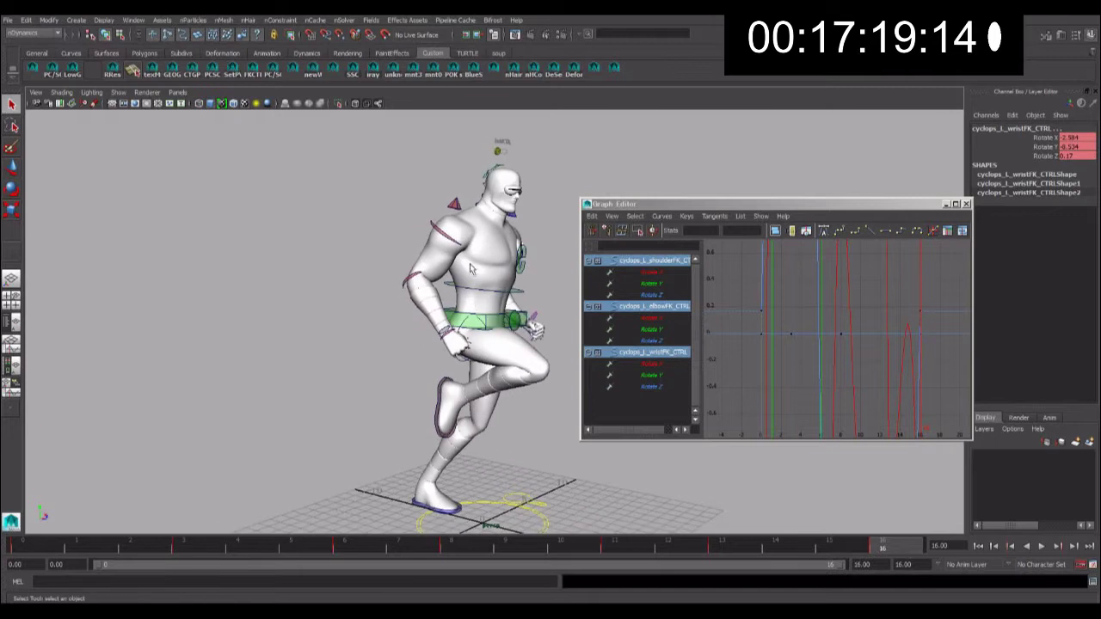
{"action": "left_click", "coordinate": [434, 256]}
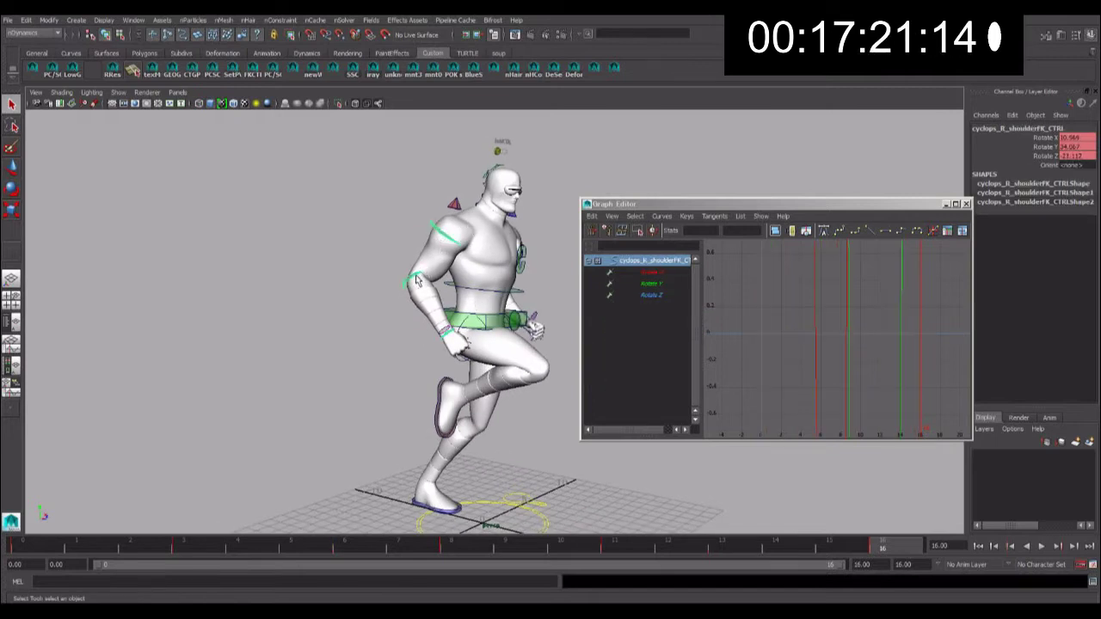
{"action": "left_click", "coordinate": [453, 340], "text": "shift"}
{"action": "left_click", "coordinate": [447, 337], "text": "shift"}
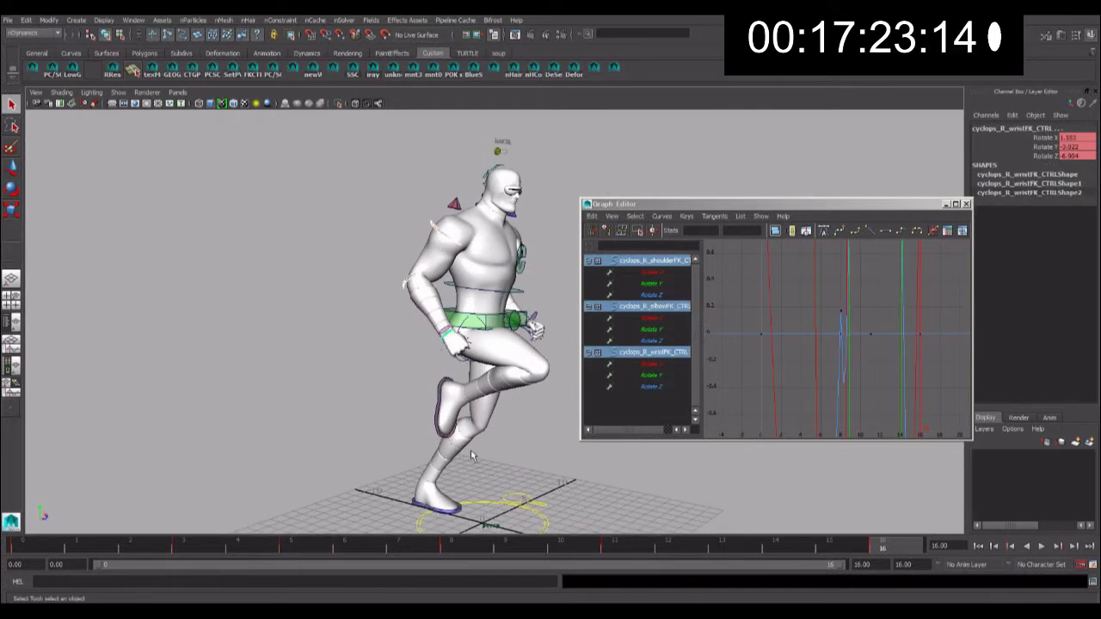
{"action": "left_click", "coordinate": [475, 544]}
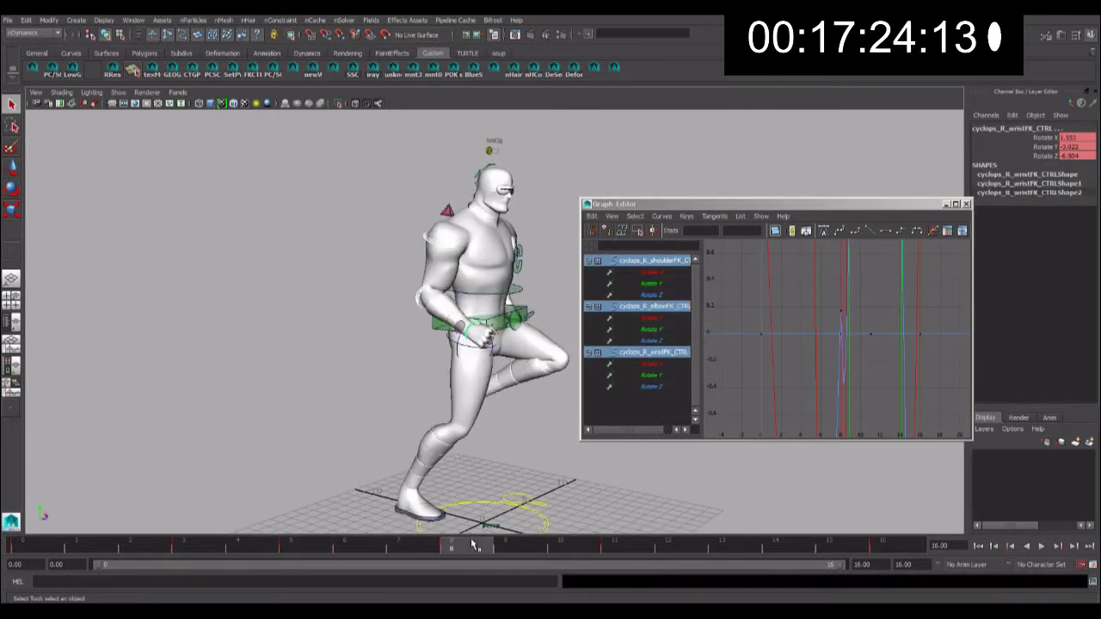
{"action": "right_click", "coordinate": [473, 542]}
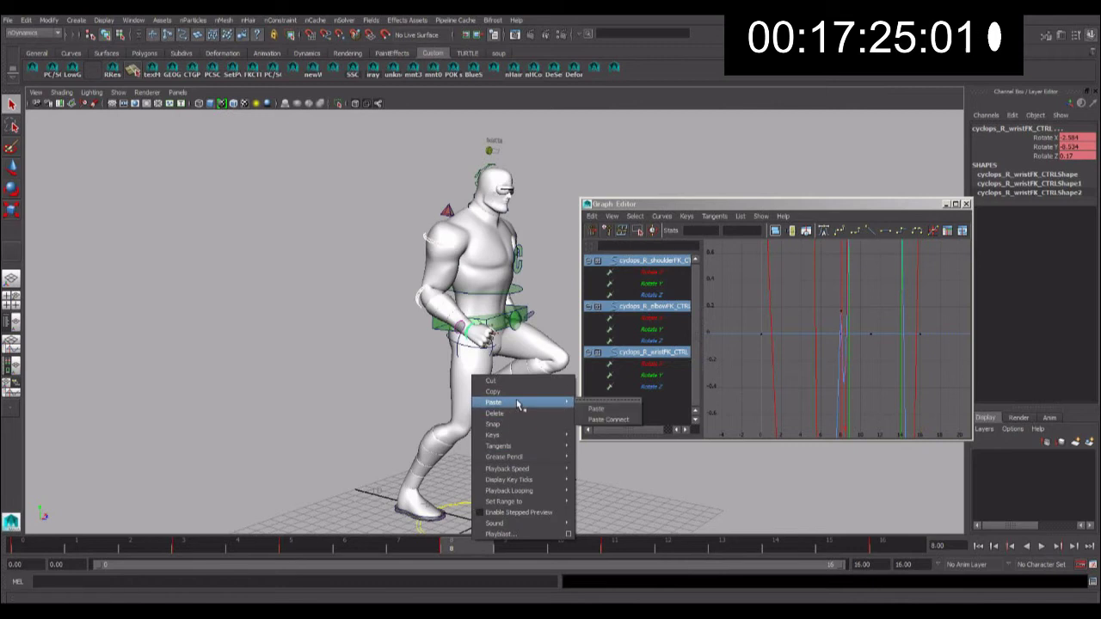
{"action": "left_click", "coordinate": [616, 411]}
{"action": "key", "text": "alt+v"}
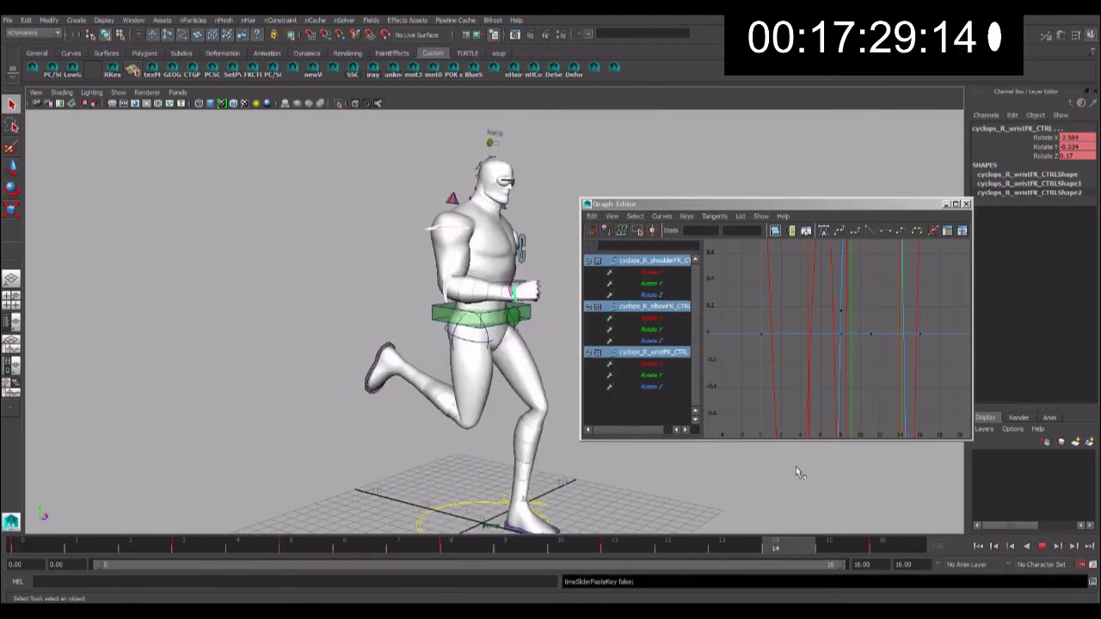
- Select the full frame range and render a new playblast
{"action": "double_click", "coordinate": [820, 546]}
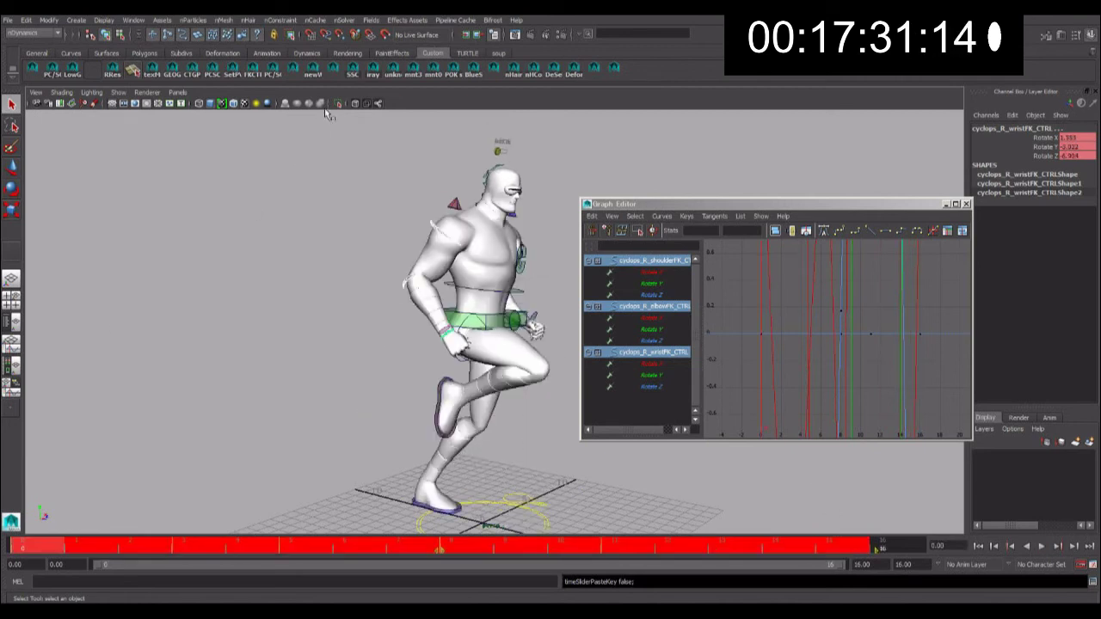
{"action": "left_click_drag", "start_coordinate": [526, 288], "coordinate": [494, 531], "text": "alt"}
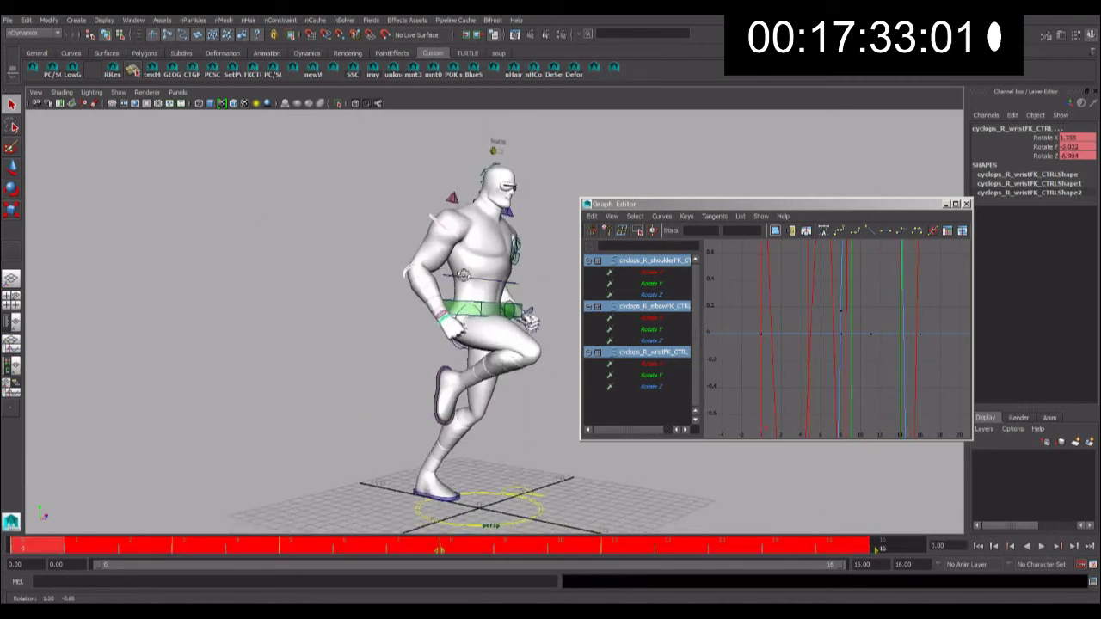
{"action": "right_click", "coordinate": [495, 533]}
{"action": "left_click", "coordinate": [502, 534]}
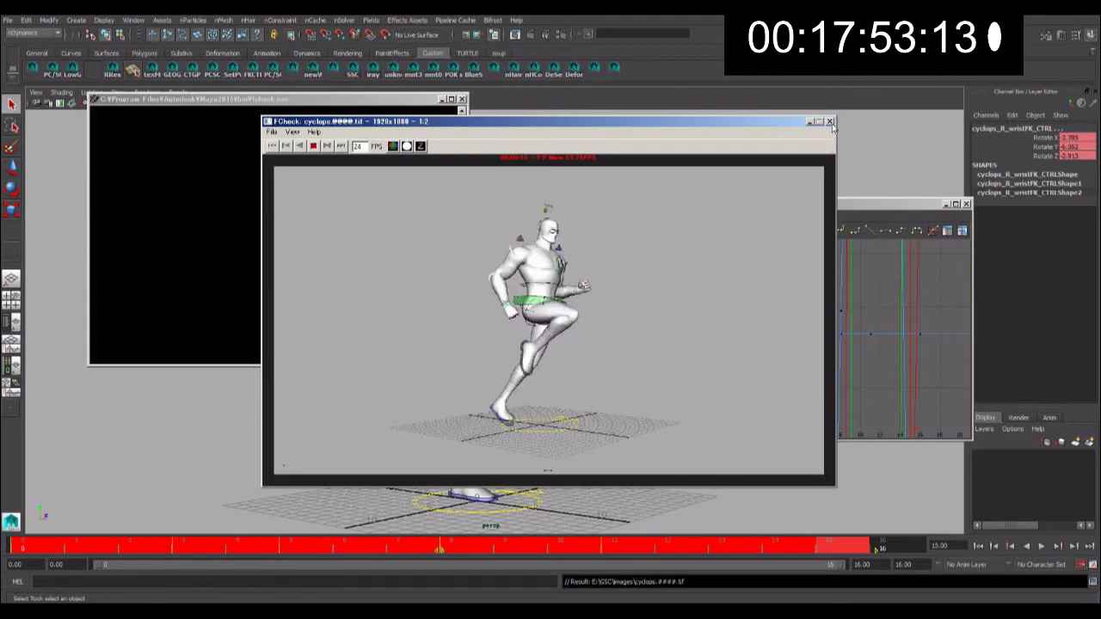
- Close the FCheck window after reviewing the updated run-cycle playblast
{"action": "left_click", "coordinate": [830, 122]}
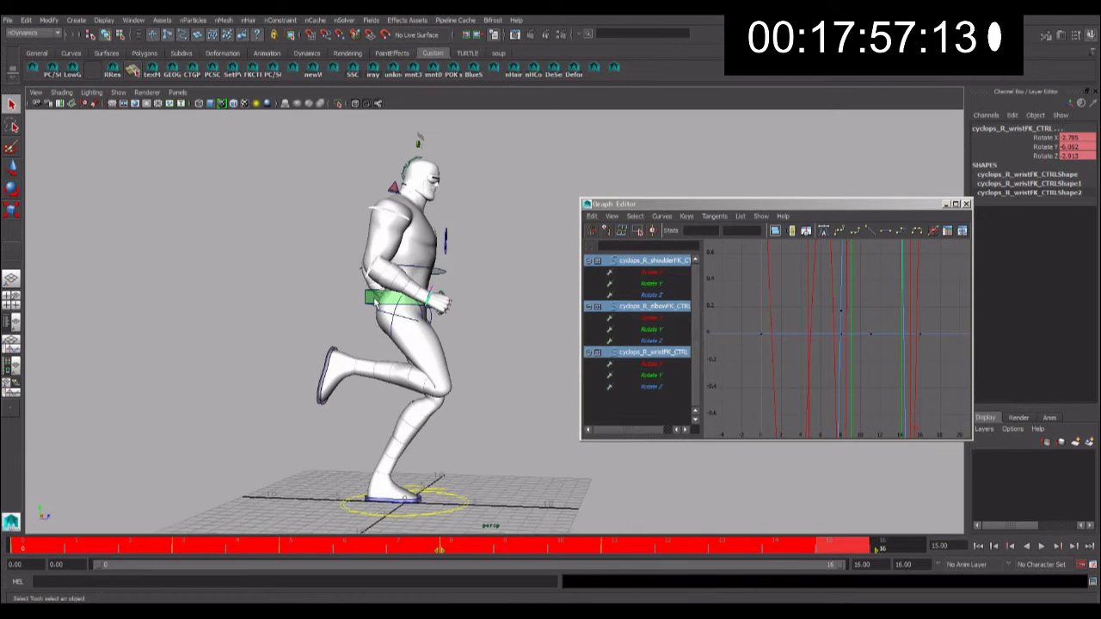
- Rotate the mid-spine control slightly at frame 0 and copy its frame-0 key
{"action": "left_click", "coordinate": [417, 301]}
{"action": "key", "text": "e"}
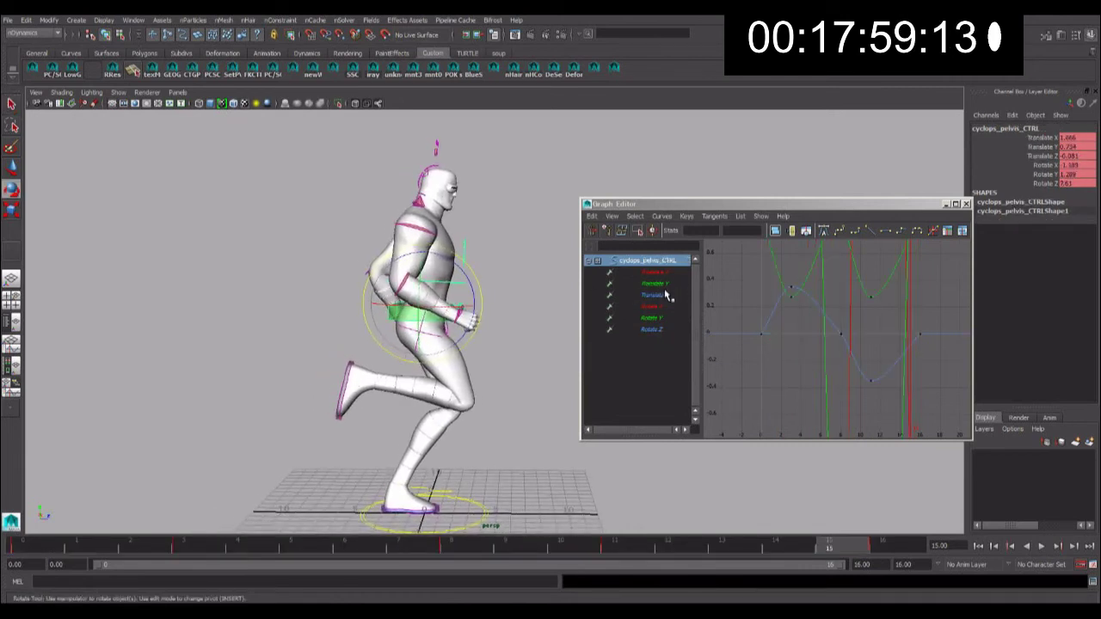
{"action": "left_click", "coordinate": [655, 329]}
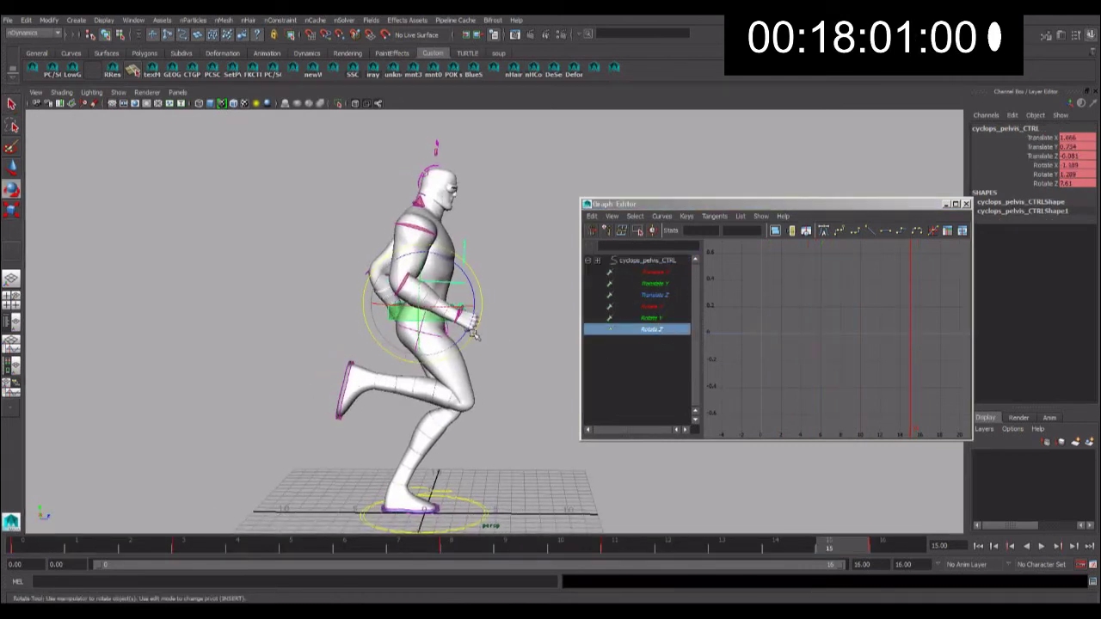
{"action": "left_click", "coordinate": [461, 283]}
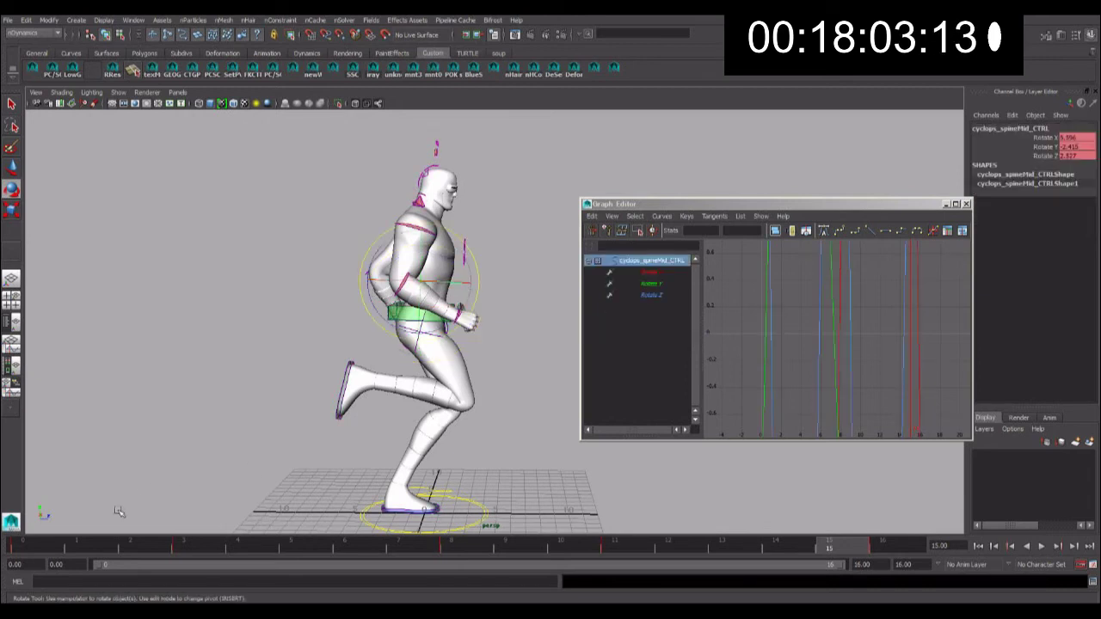
{"action": "left_click", "coordinate": [47, 549]}
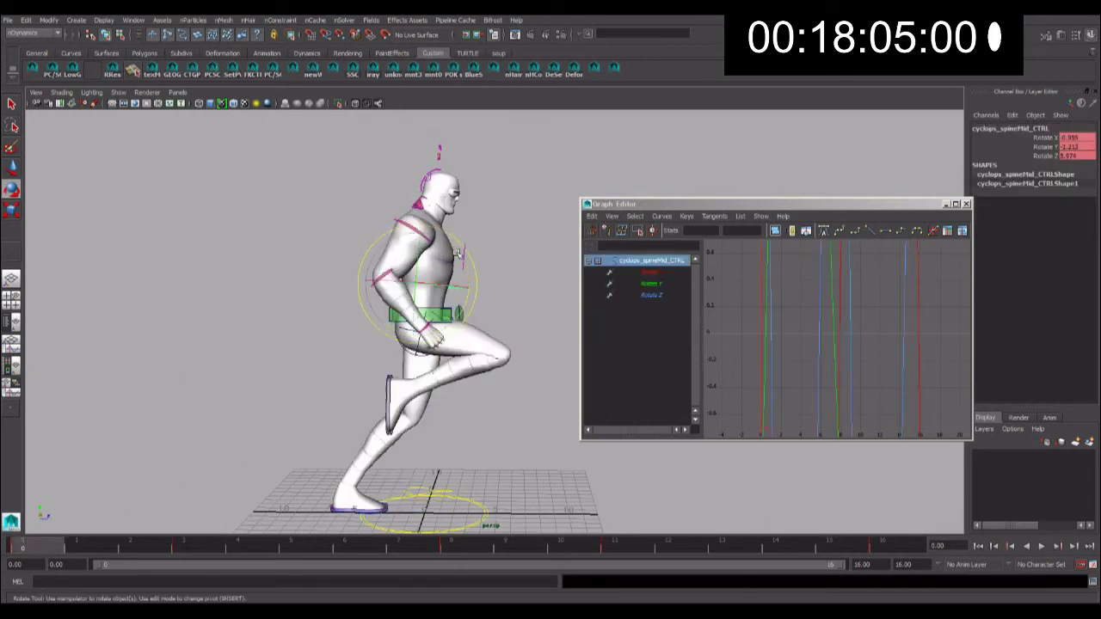
{"action": "left_click_drag", "start_coordinate": [458, 253], "coordinate": [463, 255]}
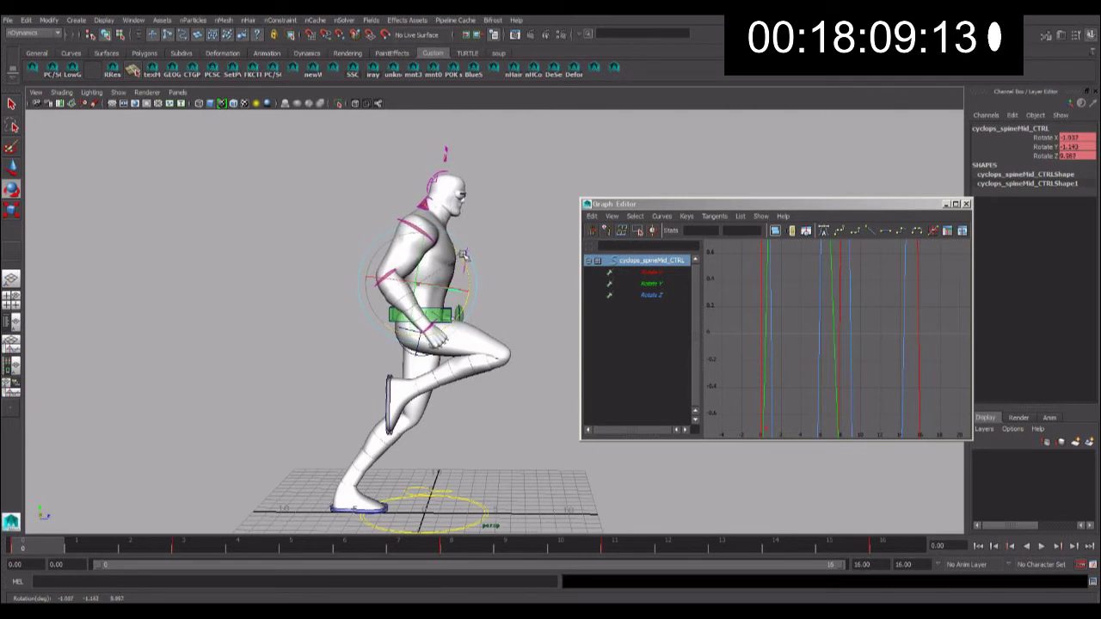
{"action": "right_click", "coordinate": [44, 551]}
{"action": "left_click", "coordinate": [87, 401]}
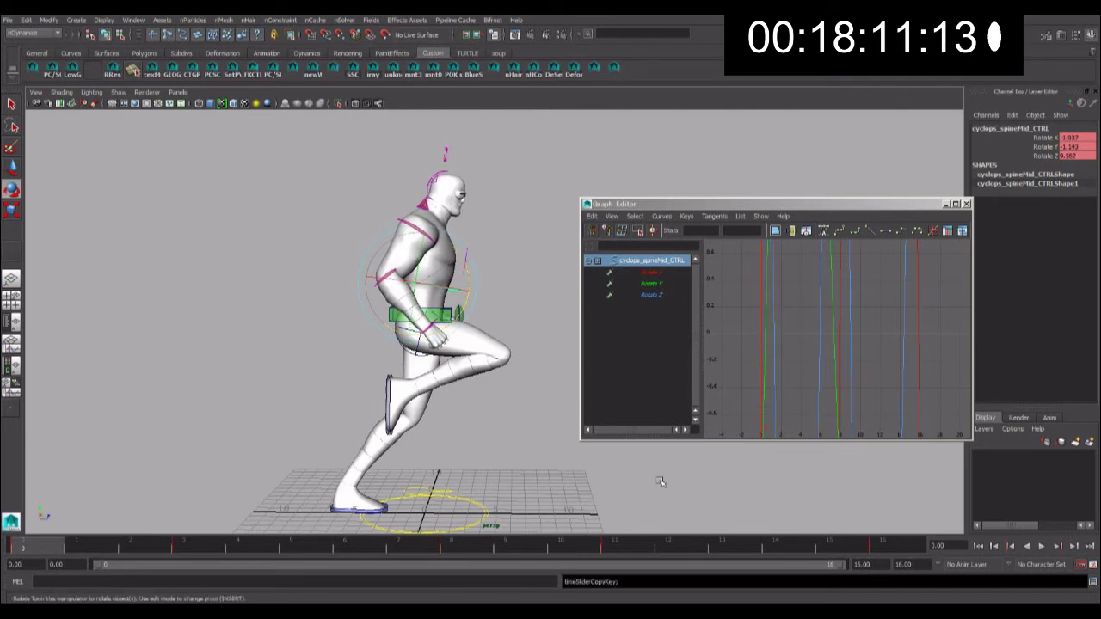
- Raise the mid-spine Rotate Z keys to about 10, shift the whole curve up, and check playback
{"action": "left_click", "coordinate": [654, 295]}
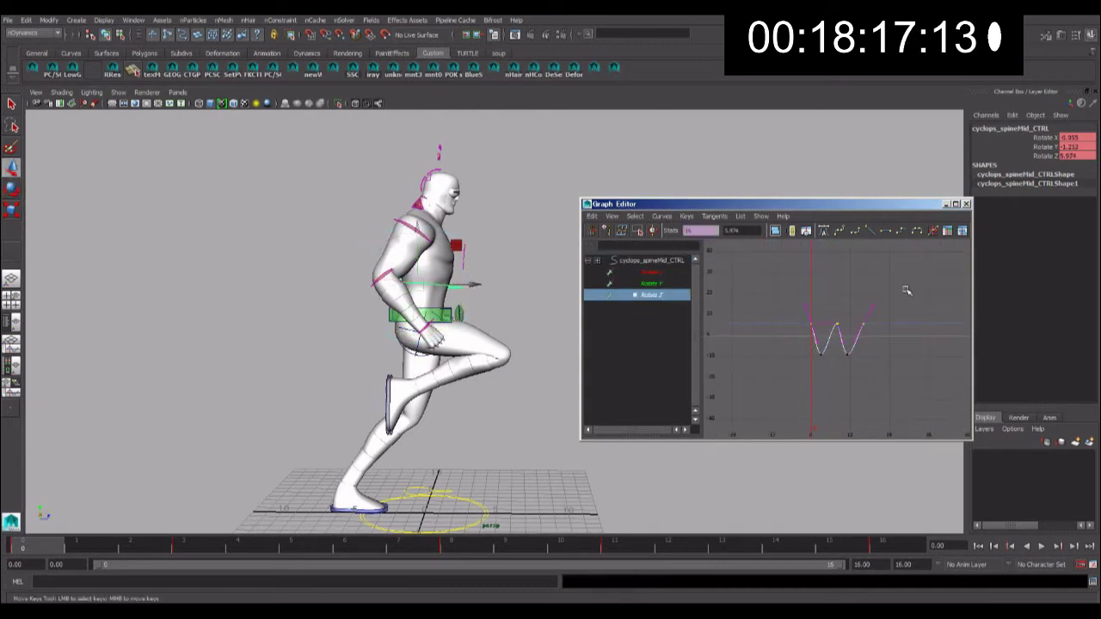
{"action": "middle_click_drag", "start_coordinate": [906, 285], "coordinate": [906, 269], "text": "shift"}
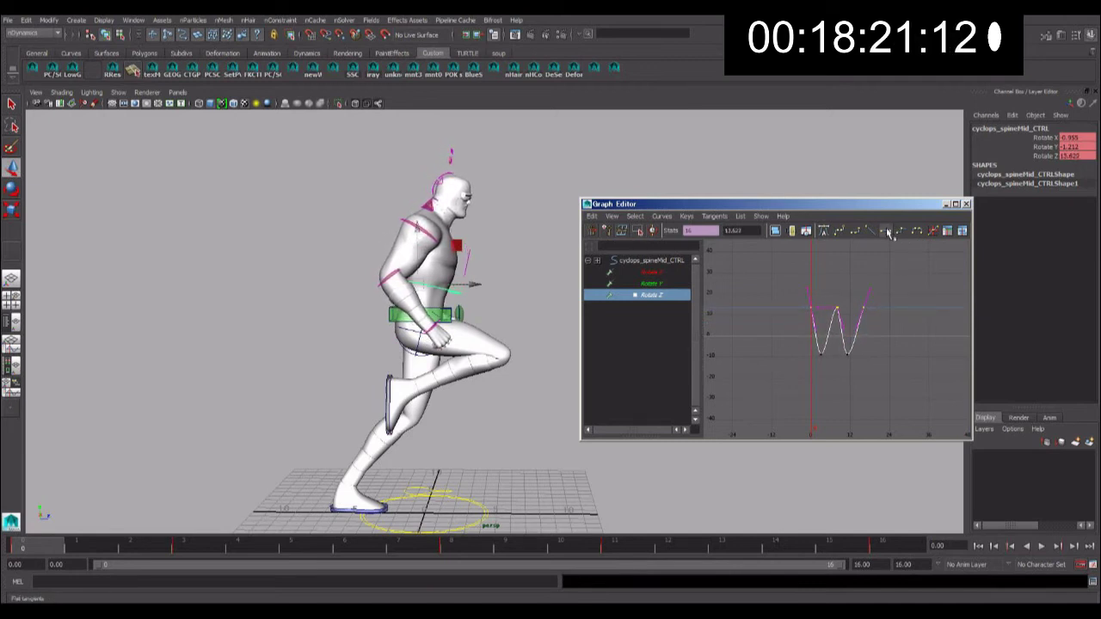
{"action": "key", "text": "alt+v"}
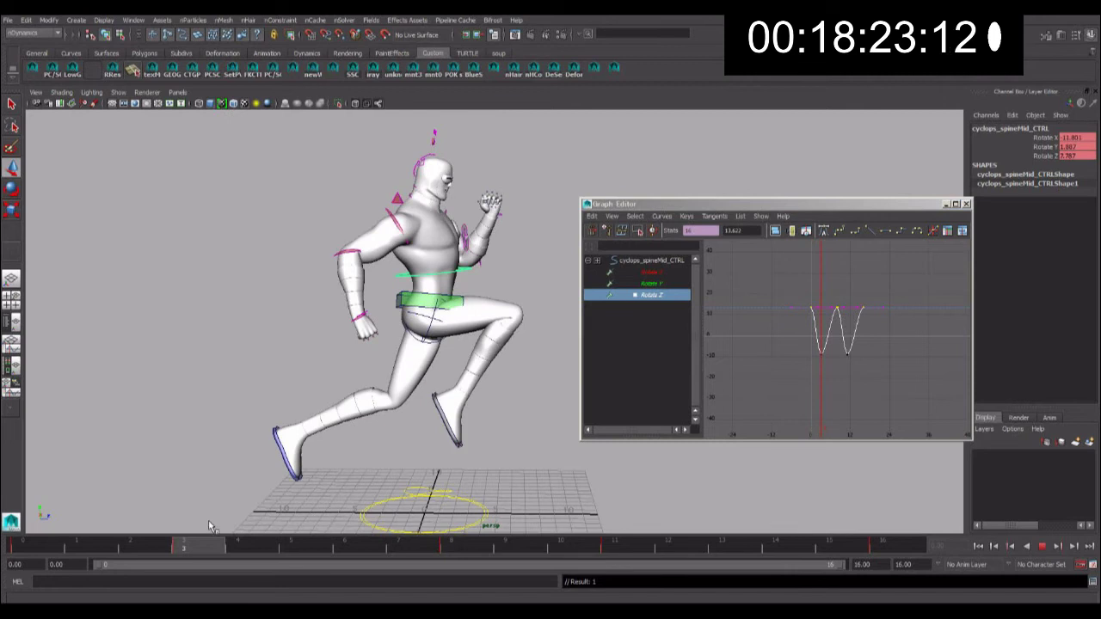
{"action": "left_click_drag", "start_coordinate": [857, 390], "coordinate": [802, 336]}
{"action": "middle_click_drag", "start_coordinate": [817, 315], "coordinate": [821, 300], "text": "shift"}
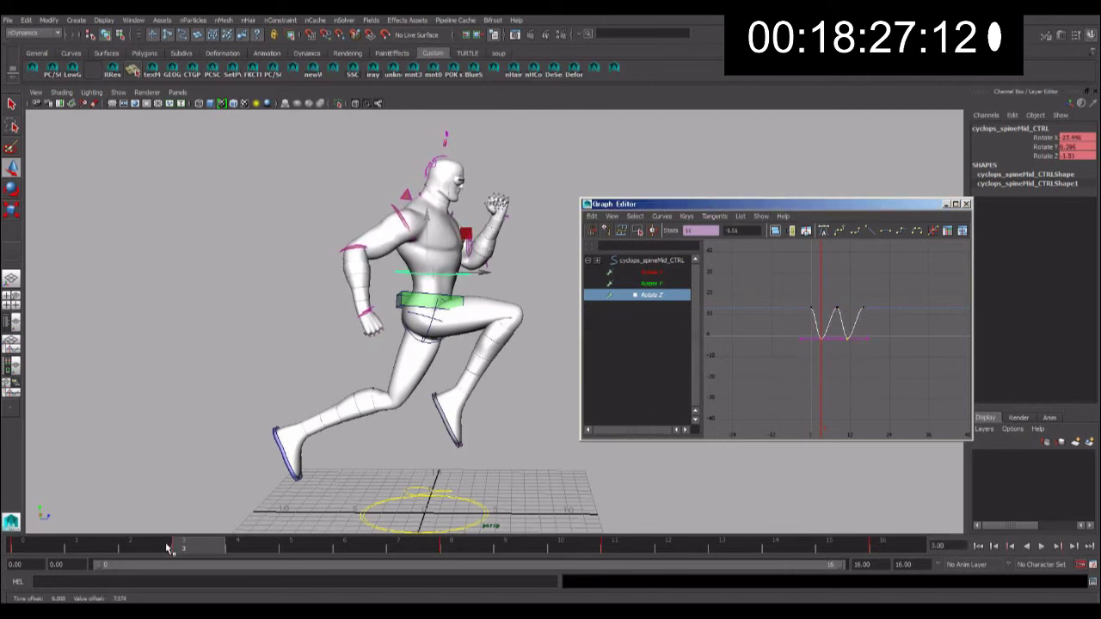
{"action": "key", "text": "alt+v"}
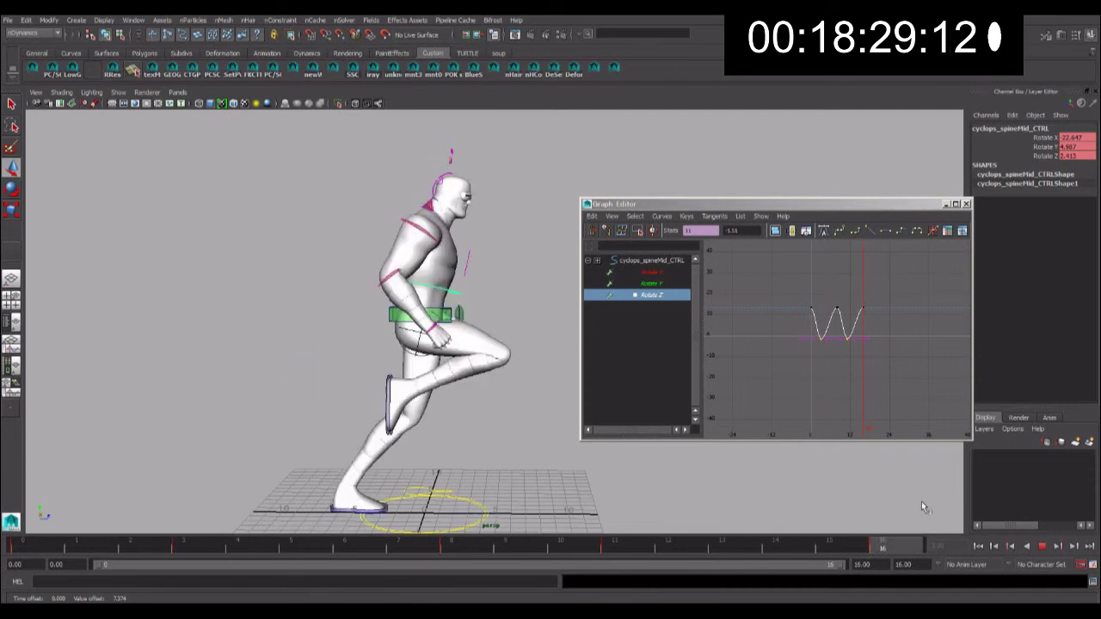
{"action": "left_click", "coordinate": [829, 552]}
{"action": "double_click", "coordinate": [486, 545]}
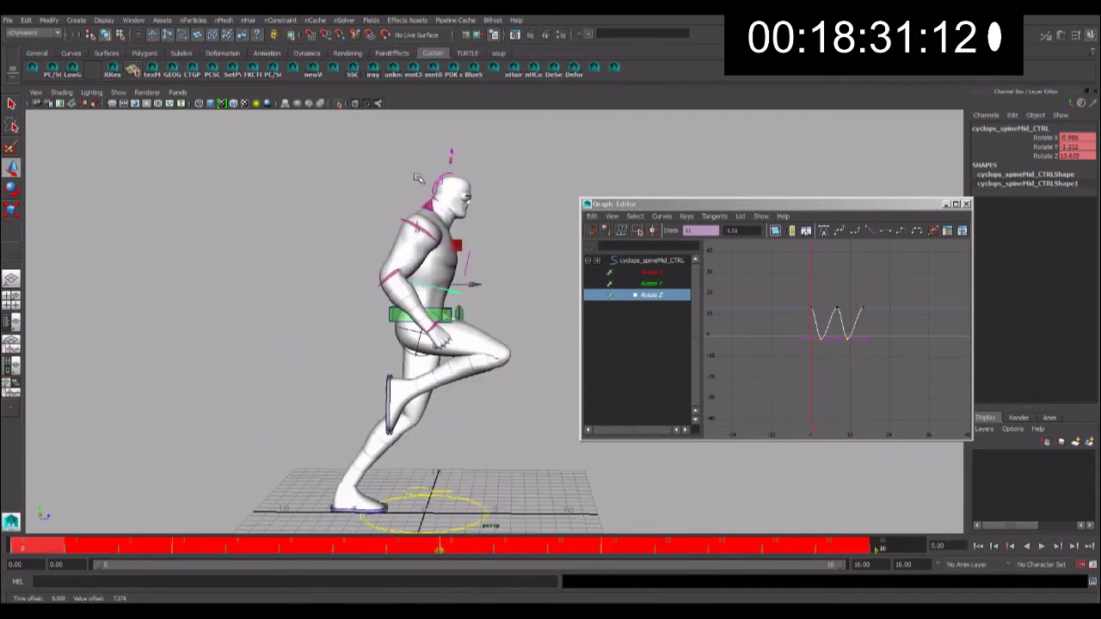
- Orbit to a more frontal angle, playblast the selected frame range, then close the preview
{"action": "left_click_drag", "start_coordinate": [474, 258], "coordinate": [404, 275], "text": "alt"}
{"action": "left_click_drag", "start_coordinate": [447, 318], "coordinate": [435, 329], "text": "alt"}
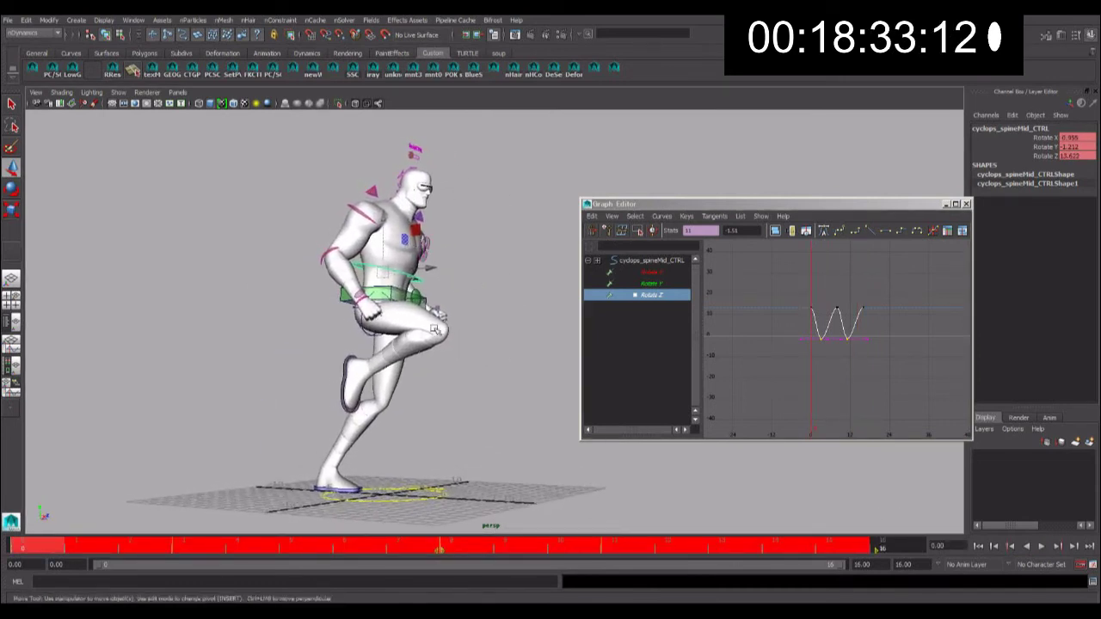
{"action": "right_click_drag", "start_coordinate": [432, 551], "coordinate": [438, 545]}
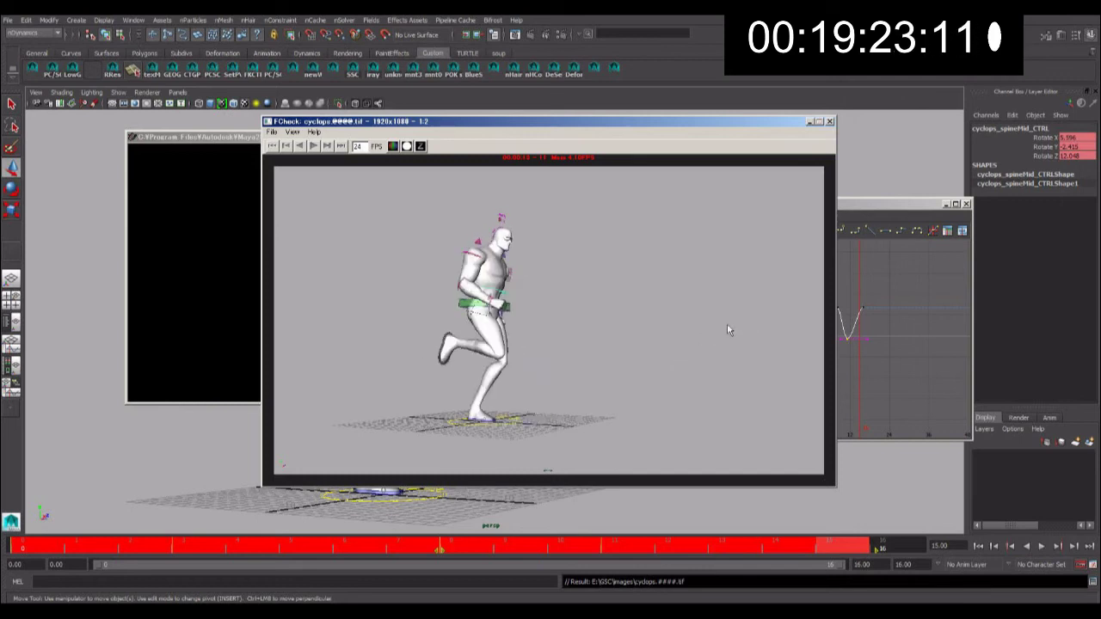
{"action": "left_click", "coordinate": [829, 122]}
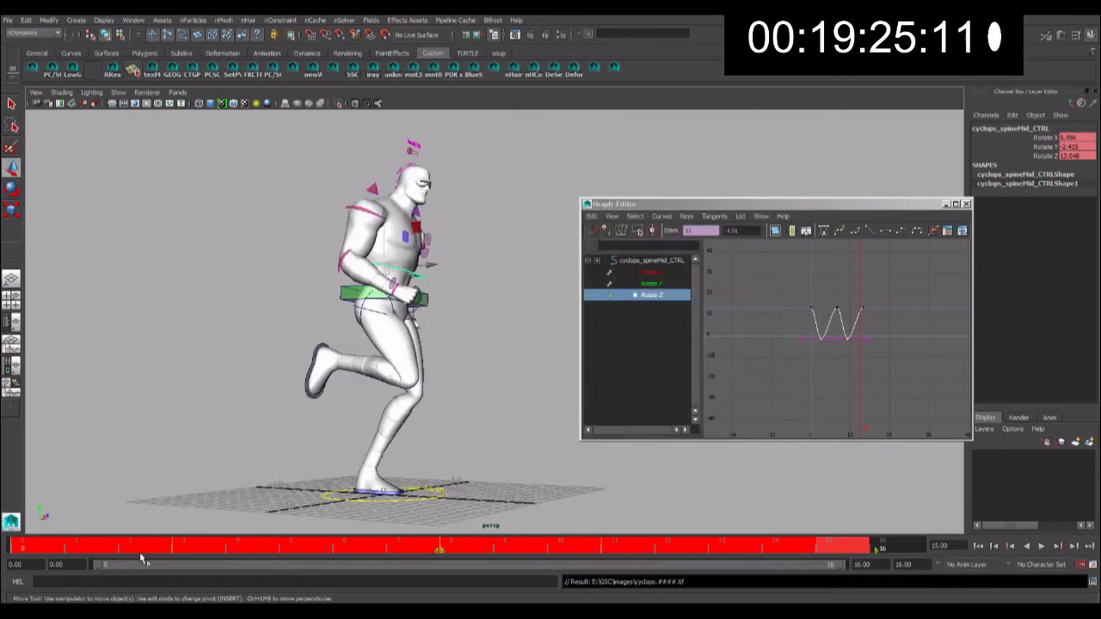
- At frame 11, rotate spineMid_CTRL so its Rotate X key reaches about 41
{"action": "left_click", "coordinate": [129, 548]}
{"action": "key", "text": "alt+v"}
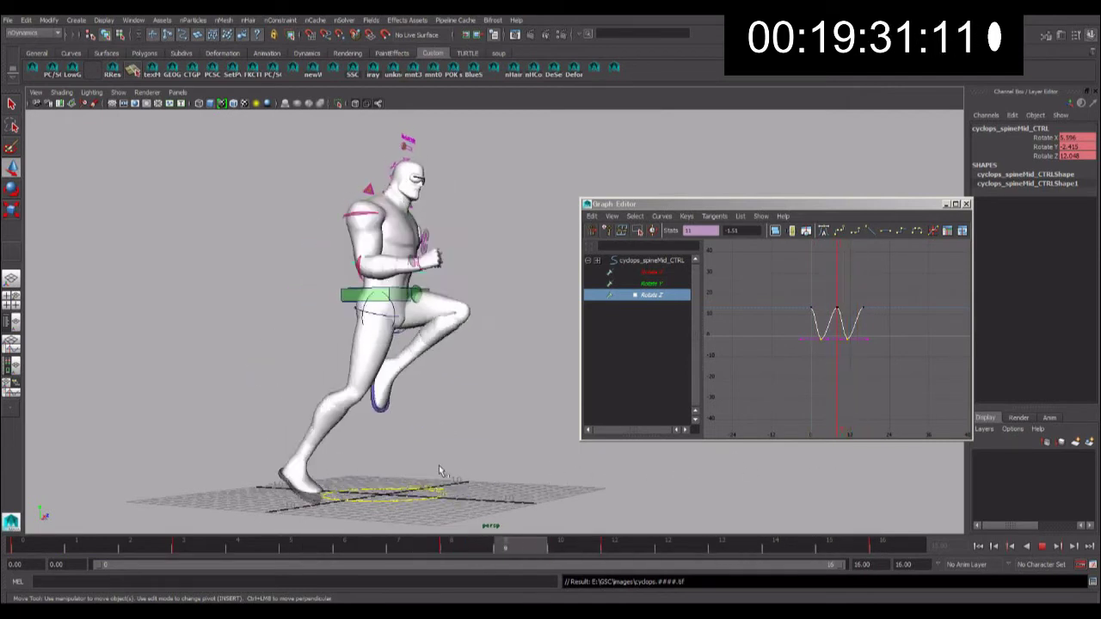
{"action": "key", "text": "alt+v"}
{"action": "key", "text": "e"}
{"action": "left_click_drag", "start_coordinate": [578, 458], "coordinate": [666, 287], "text": "alt"}
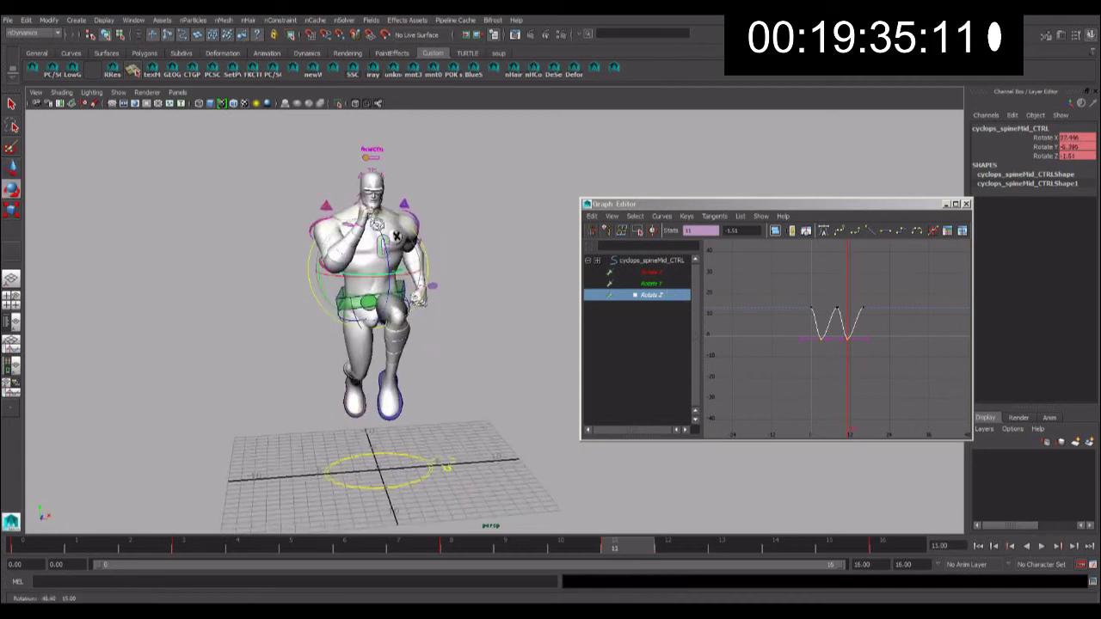
{"action": "left_click", "coordinate": [654, 272]}
{"action": "key", "text": "f"}
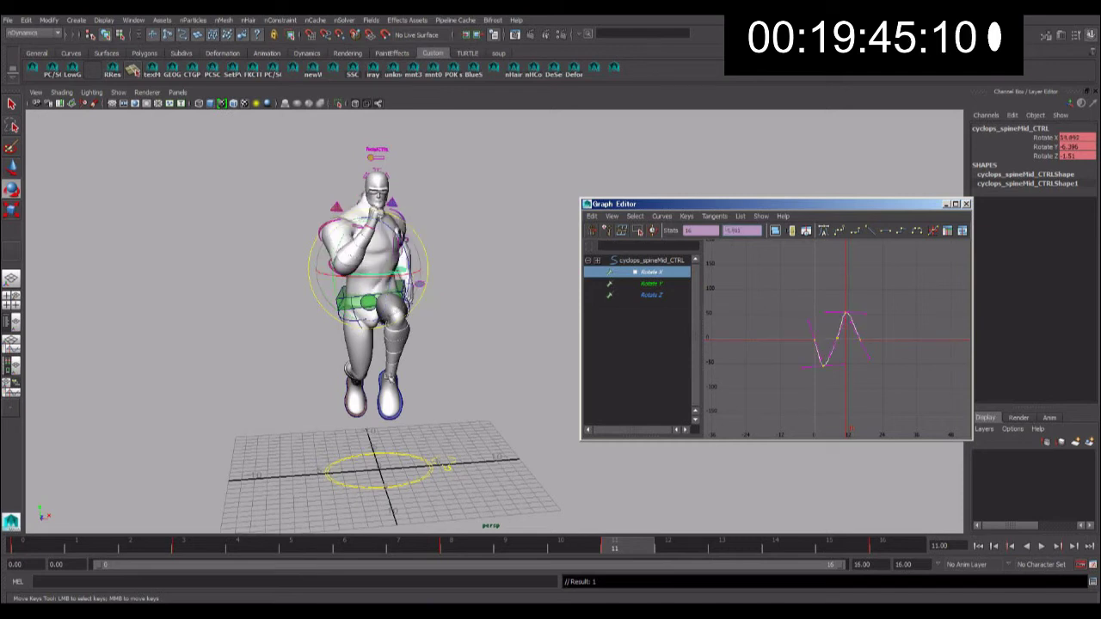
{"action": "left_click_drag", "start_coordinate": [47, 549], "coordinate": [752, 566]}
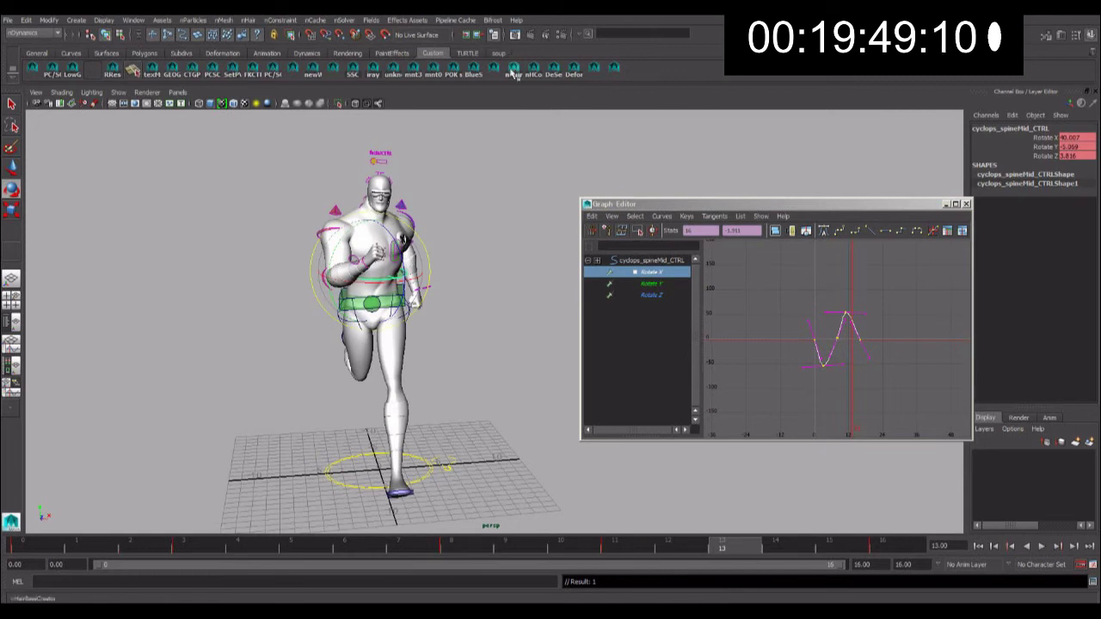
{"action": "key", "text": "ctrl+z"}
{"action": "key", "text": "ctrl+z"}
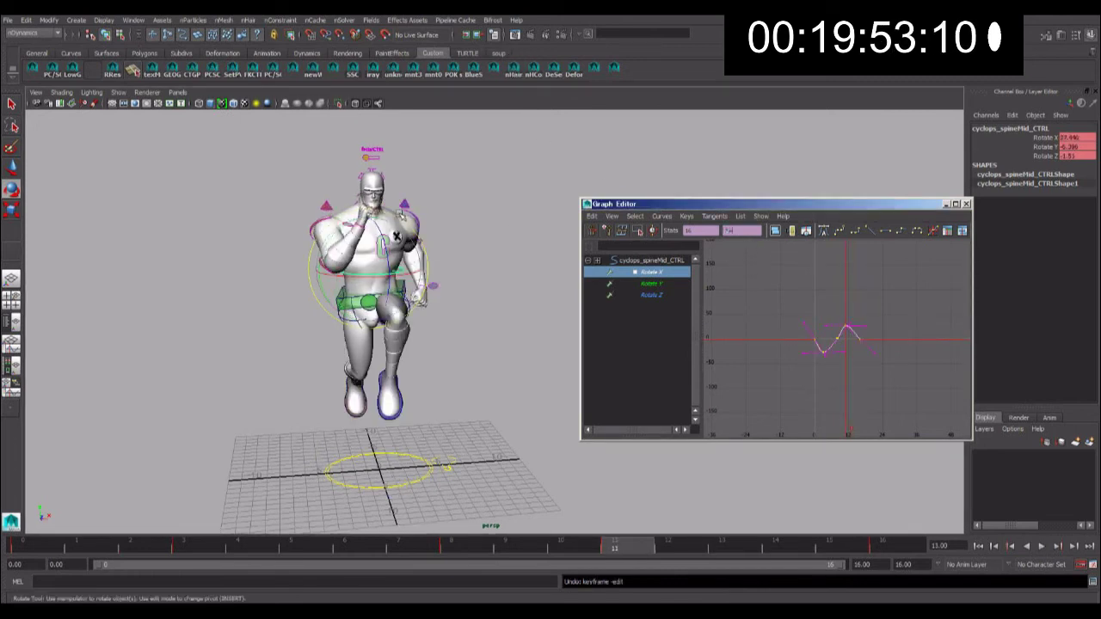
{"action": "left_click_drag", "start_coordinate": [397, 235], "coordinate": [404, 235]}
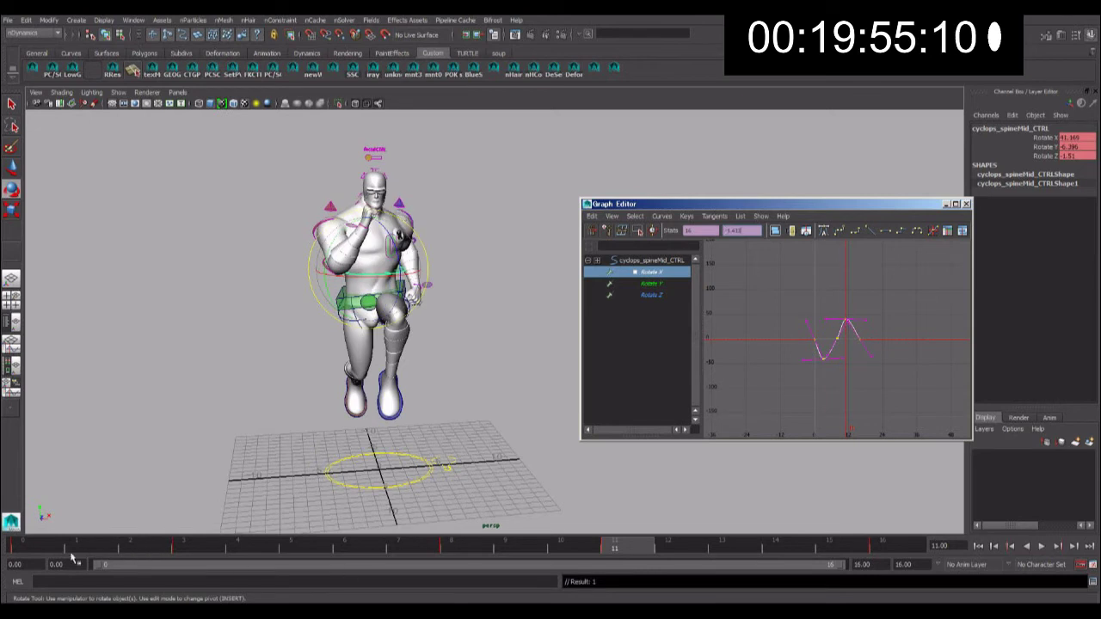
{"action": "left_click_drag", "start_coordinate": [38, 551], "coordinate": [869, 547], "text": "shift"}
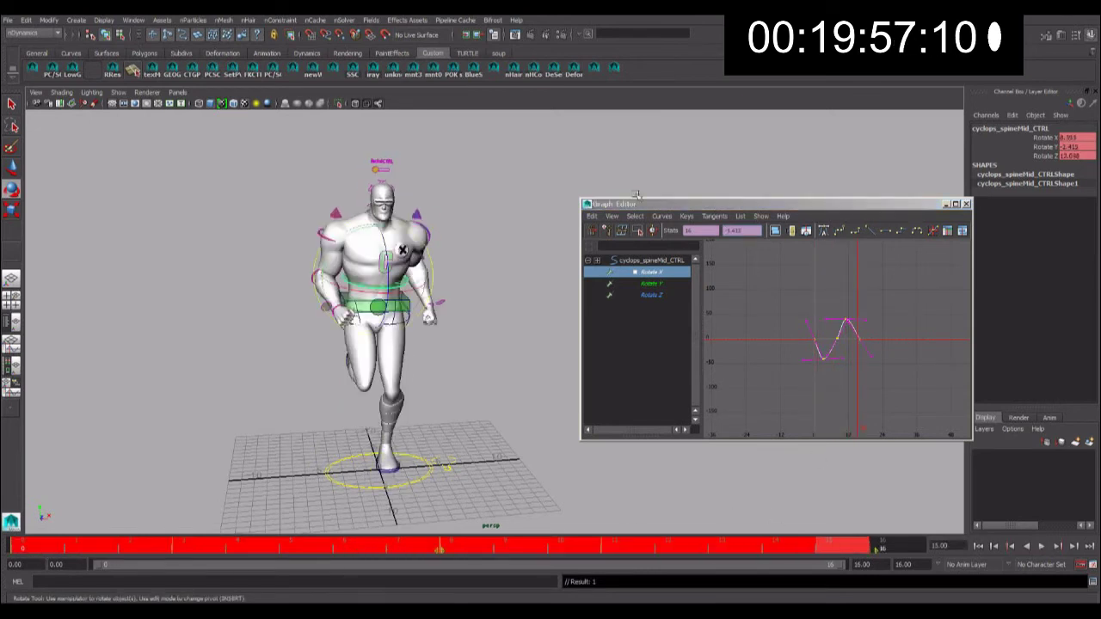
- Orbit to a side view, playblast the run cycle and close the FCheck preview
{"action": "left_click_drag", "start_coordinate": [563, 120], "coordinate": [513, 407], "text": "alt"}
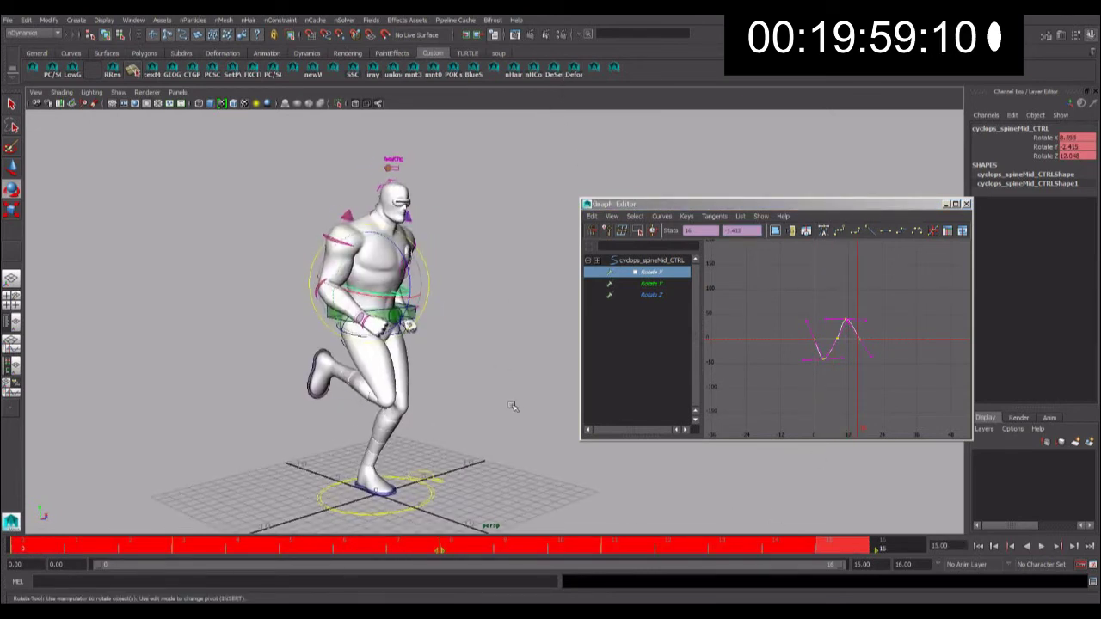
{"action": "right_click", "coordinate": [509, 551]}
{"action": "left_click", "coordinate": [514, 545]}
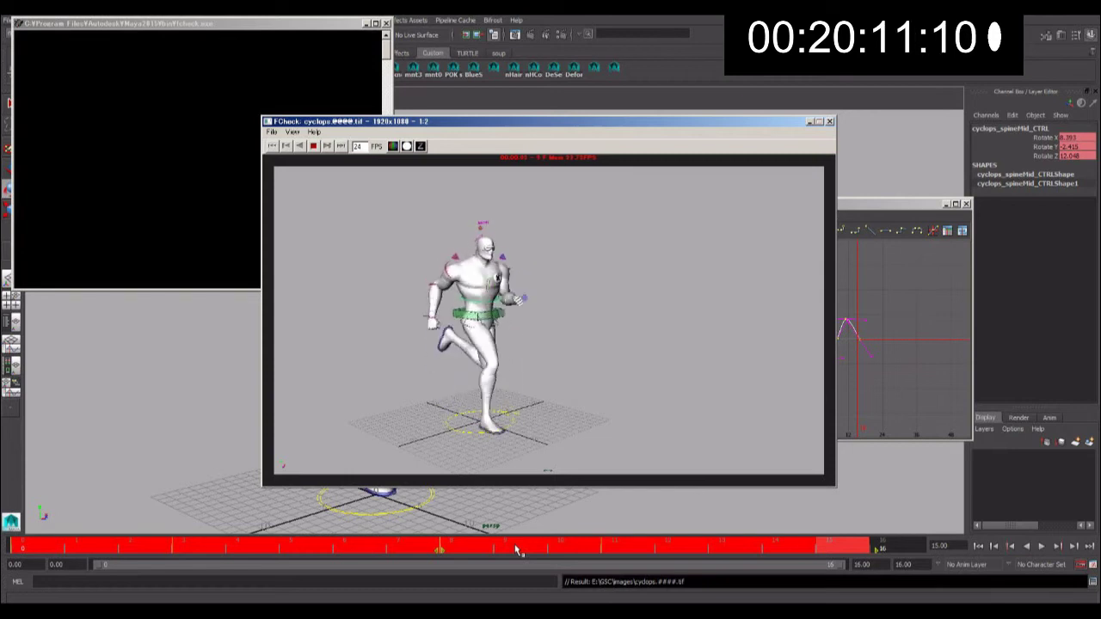
{"action": "left_click", "coordinate": [829, 123]}
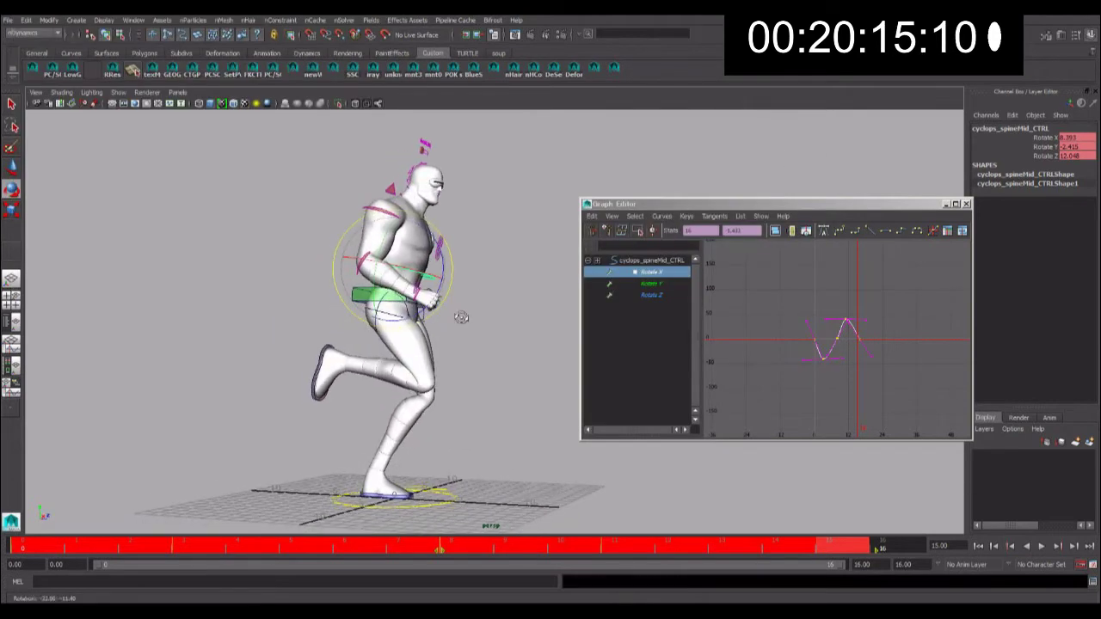
{"action": "left_click", "coordinate": [344, 341]}
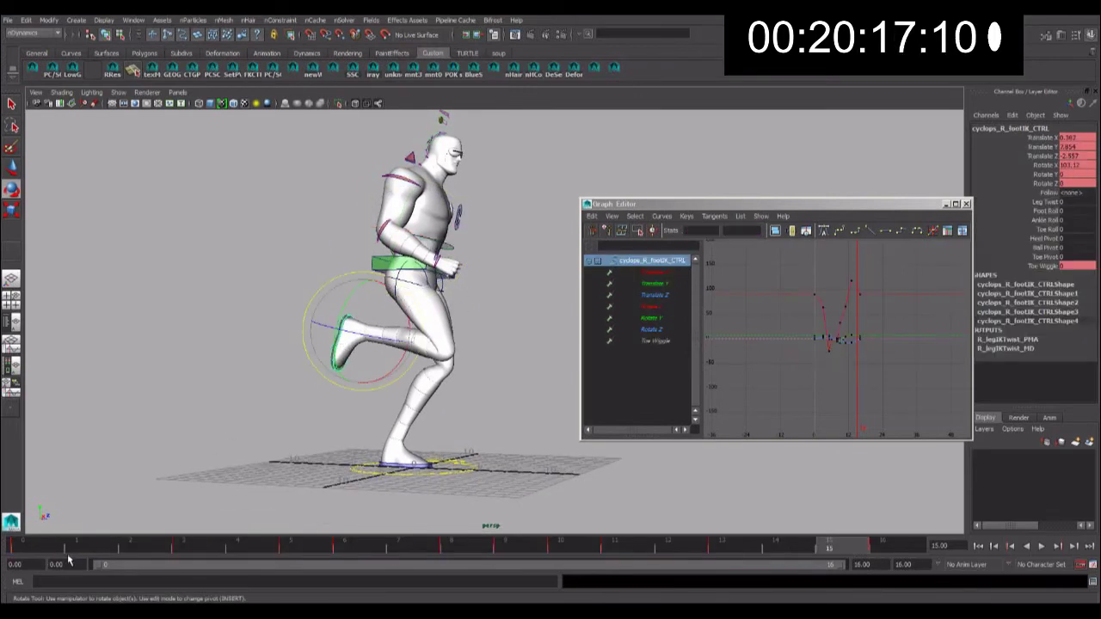
- Play the run cycle from the start and test-move the right foot control, then undo it
{"action": "key", "text": "alt+v"}
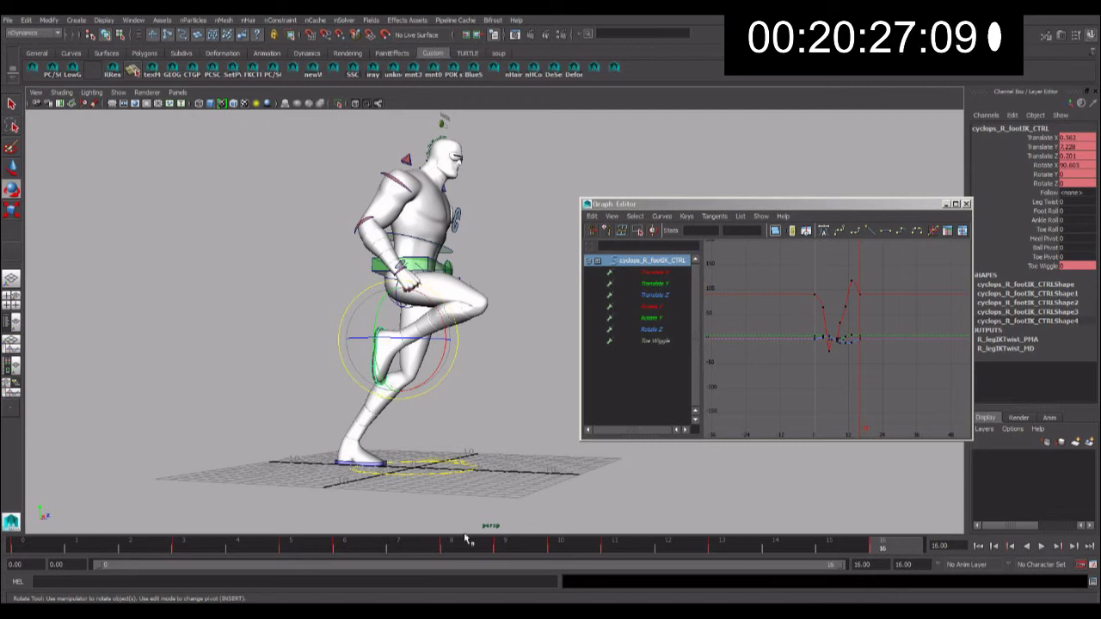
{"action": "left_click", "coordinate": [38, 539]}
{"action": "key", "text": "alt+v"}
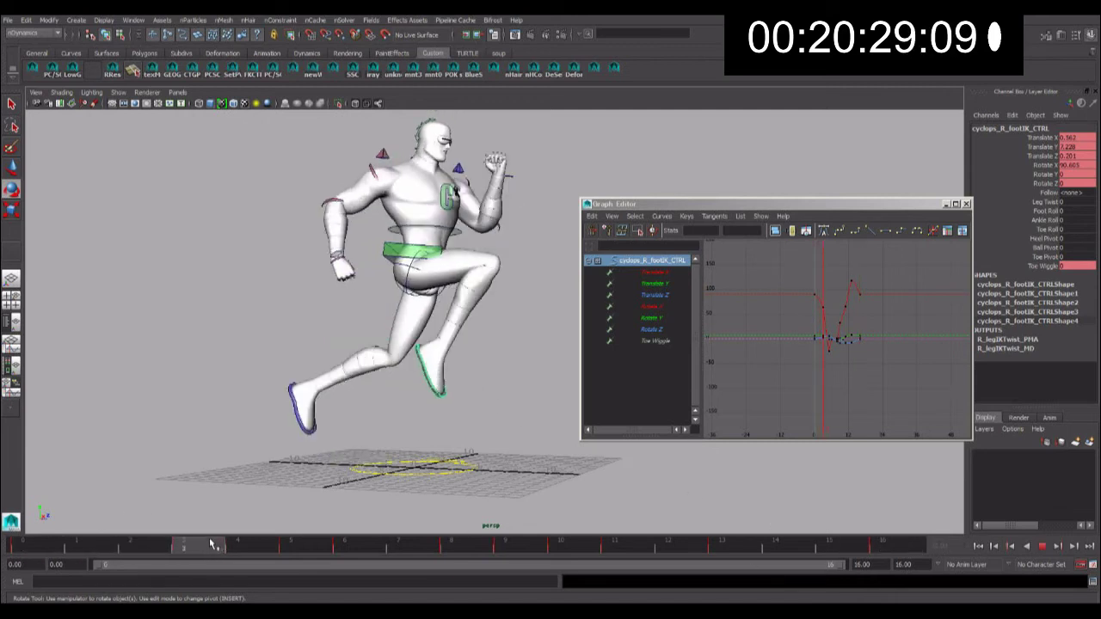
{"action": "key", "text": "alt+v"}
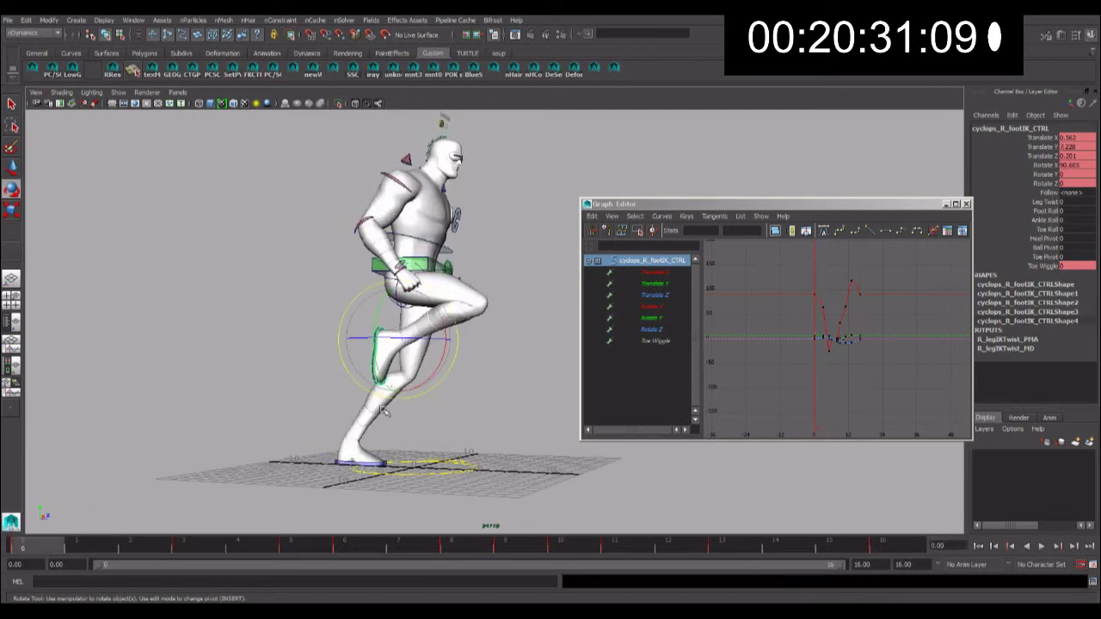
{"action": "key", "text": "w"}
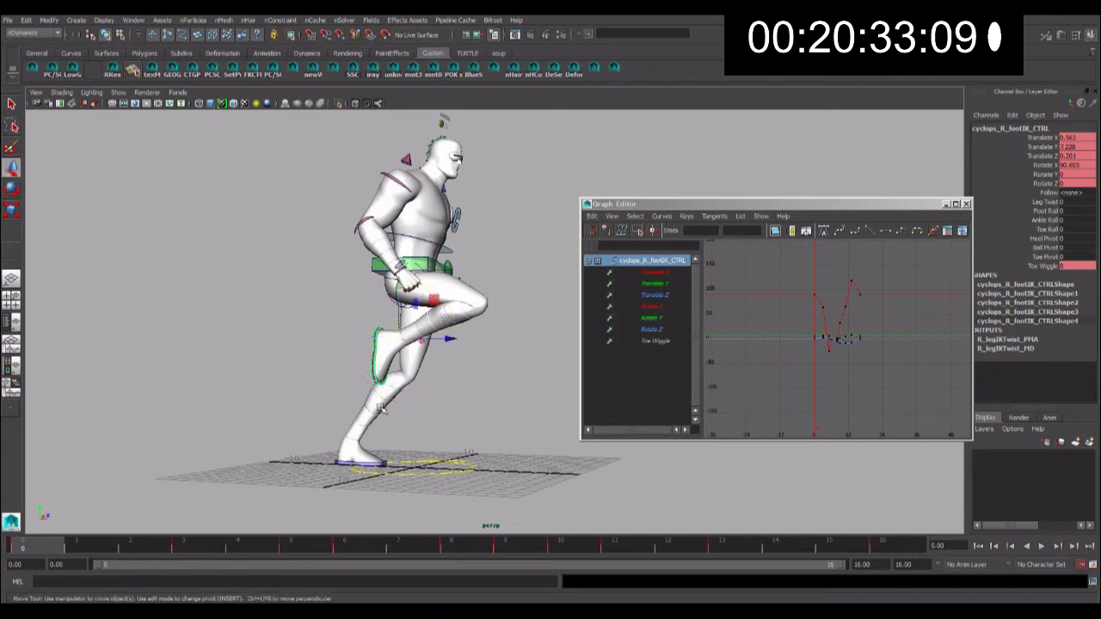
{"action": "mouse_move", "coordinate": [419, 338]}
{"action": "left_mouse_down"}
{"action": "mouse_move", "coordinate": [397, 303]}
{"action": "mouse_move", "coordinate": [397, 313]}
{"action": "left_mouse_up"}
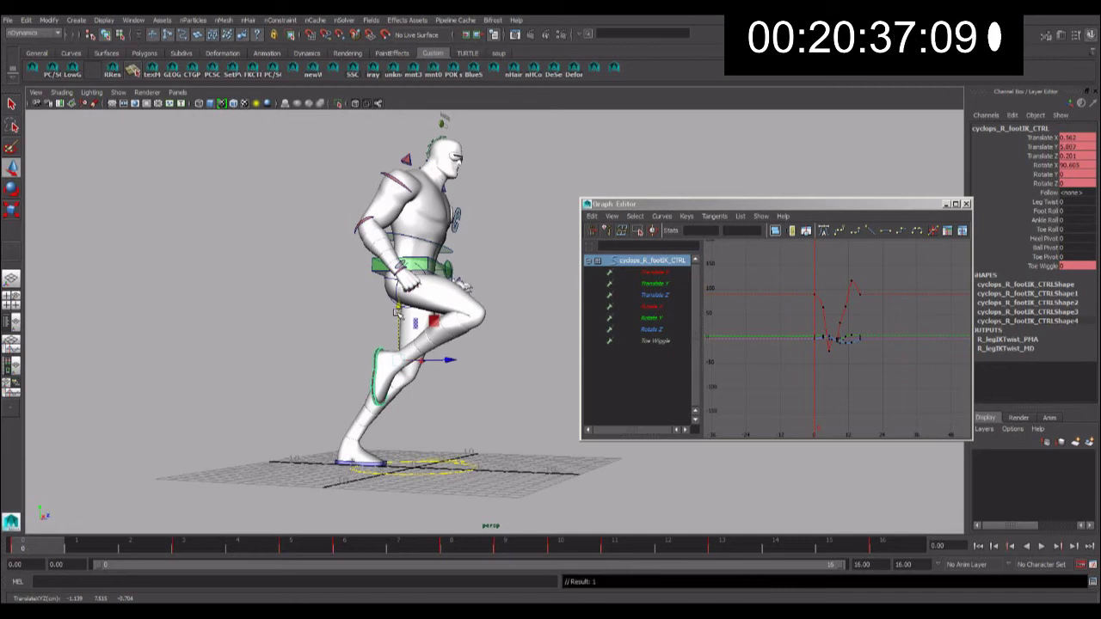
{"action": "key", "text": "f"}
{"action": "key", "text": "ctrl+z"}
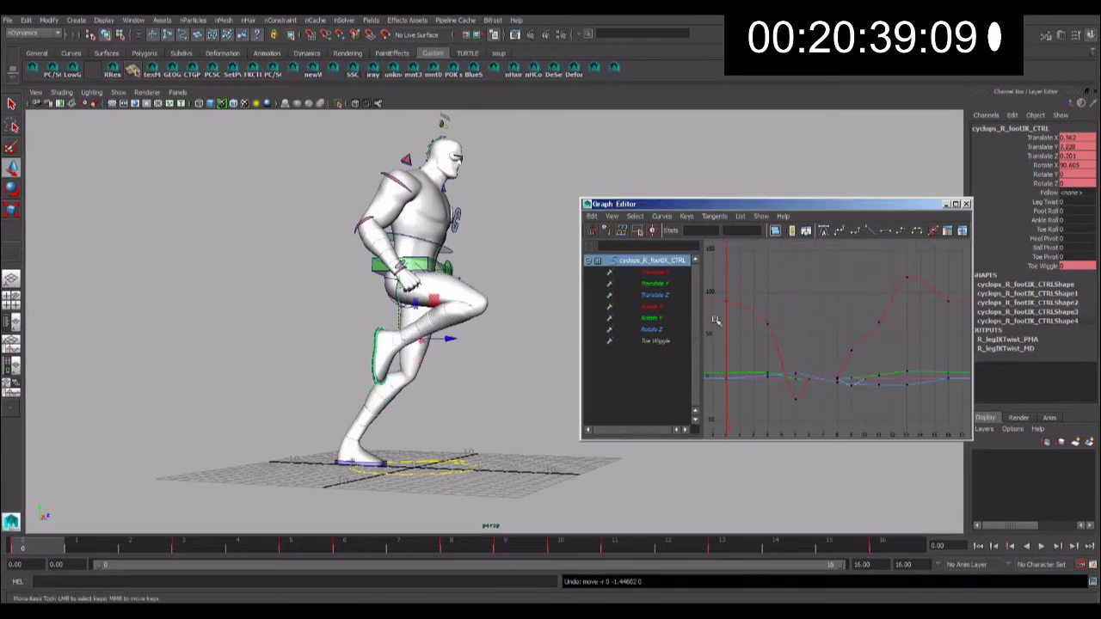
- Lower the right foot's raised Translate Y keys by about 1.4, restoring the early keys
{"action": "left_click", "coordinate": [655, 284]}
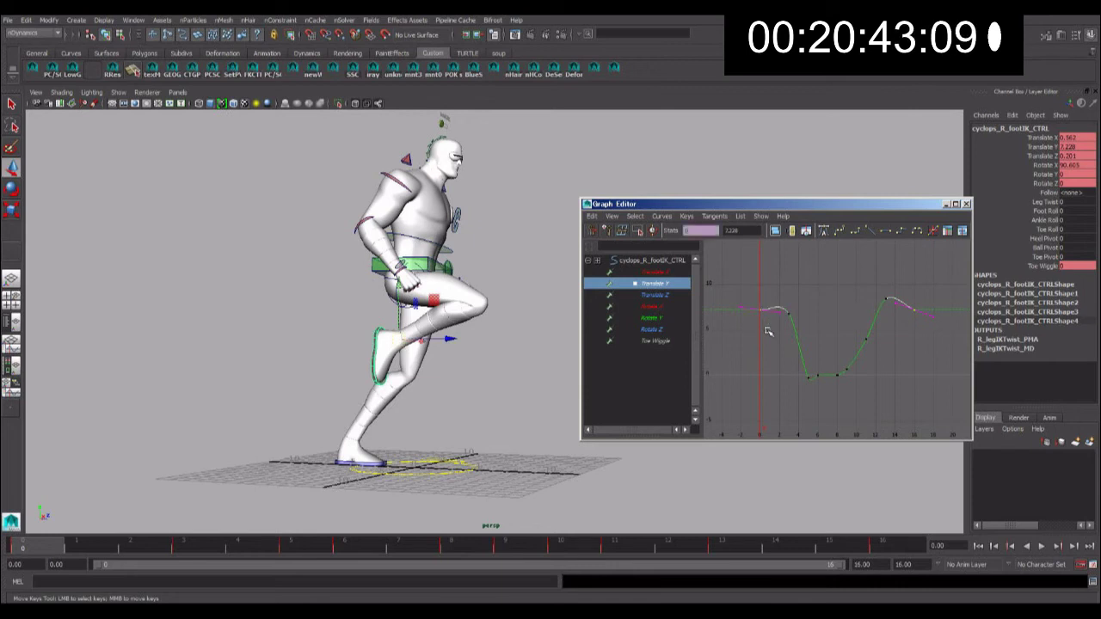
{"action": "middle_click_drag", "start_coordinate": [828, 286], "coordinate": [828, 290]}
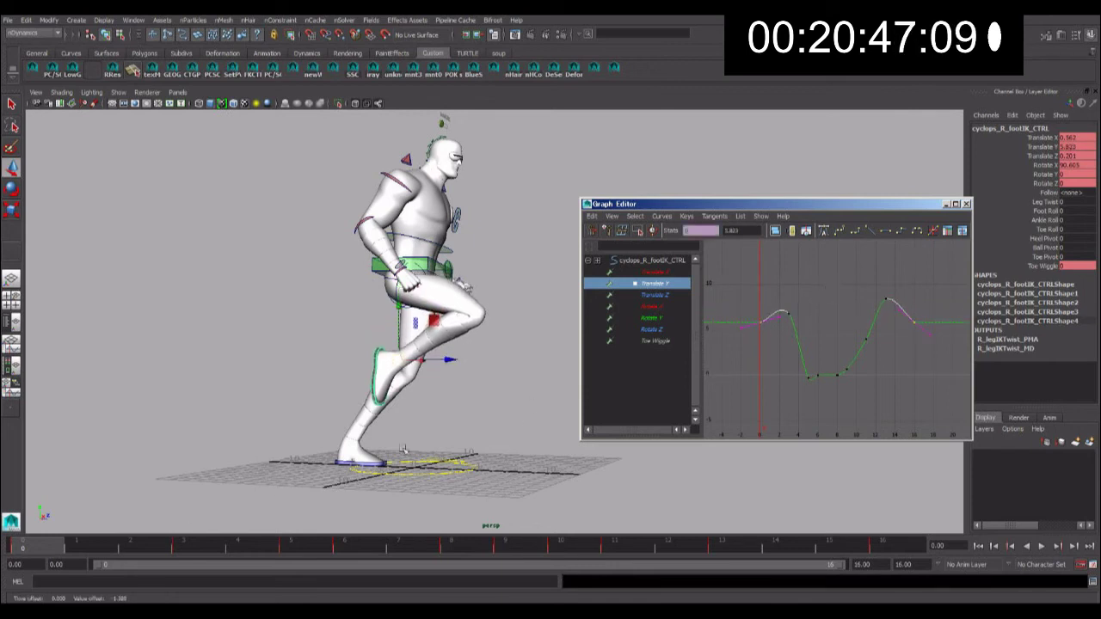
{"action": "key", "text": "alt+v"}
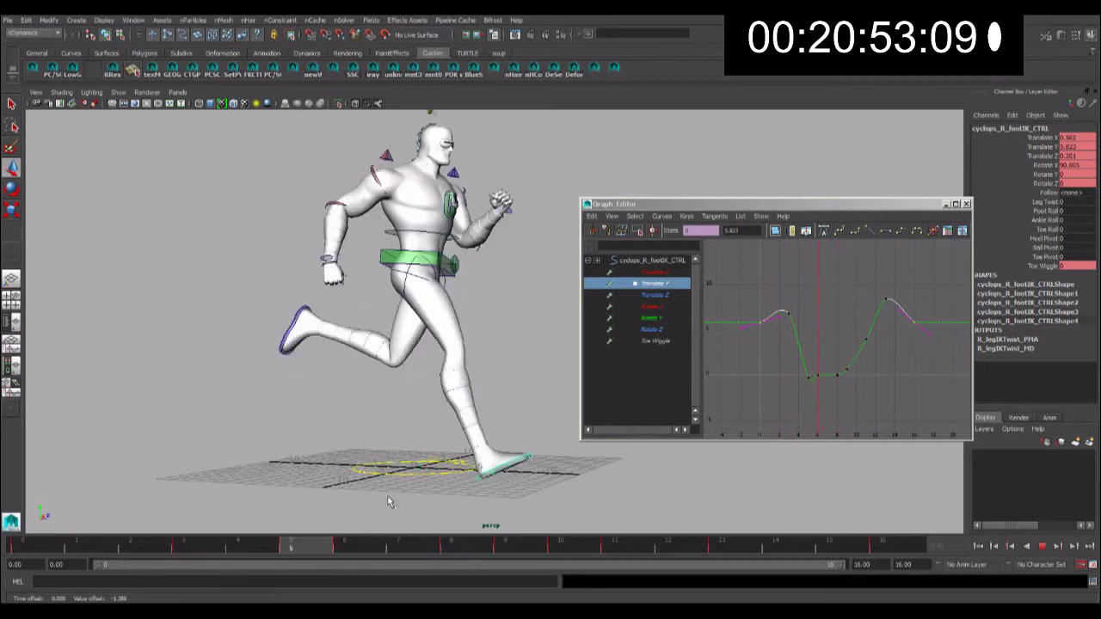
{"action": "key", "text": "alt+v"}
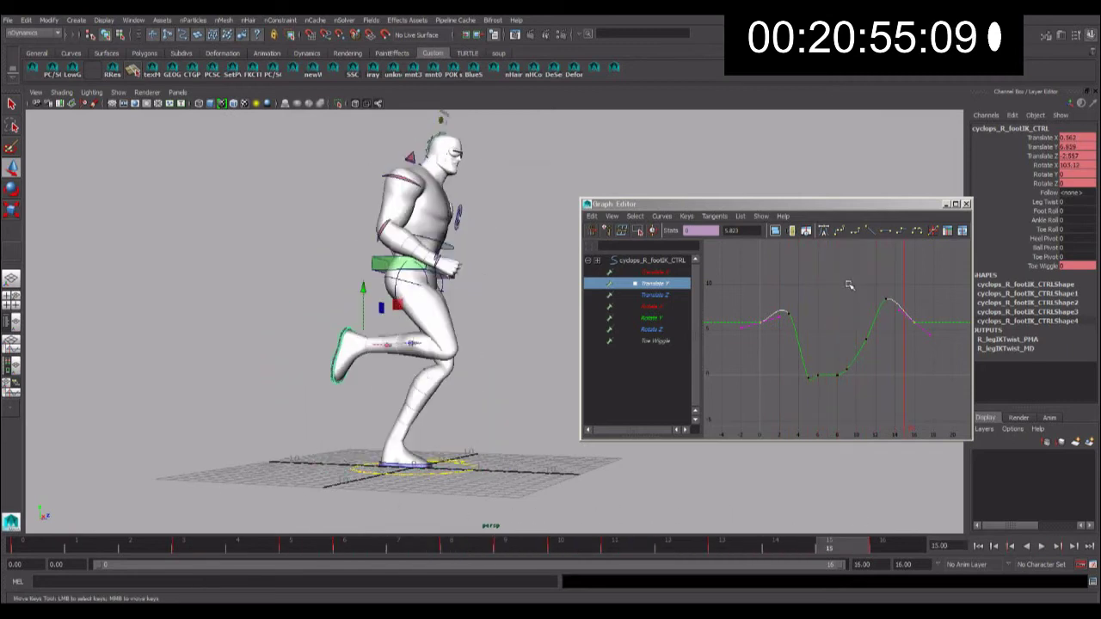
{"action": "key", "text": "shift+alt+v"}
{"action": "middle_click_drag", "start_coordinate": [848, 284], "coordinate": [847, 270]}
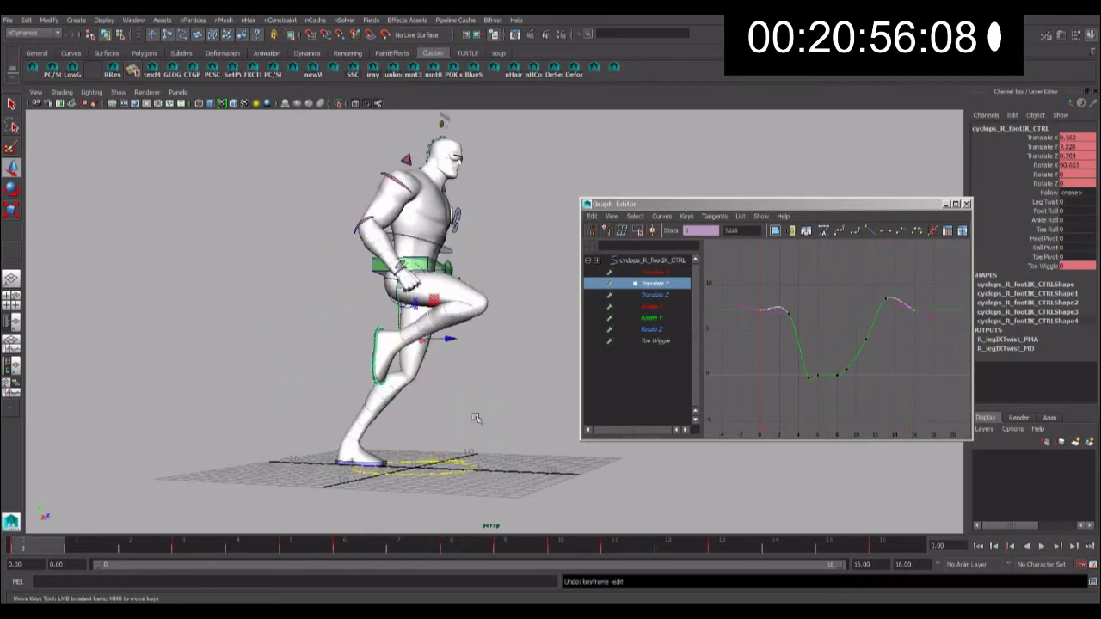
- Lower the left foot's Translate Y keys by about 1.3 and play both feet back
{"action": "left_click", "coordinate": [379, 462], "text": "shift"}
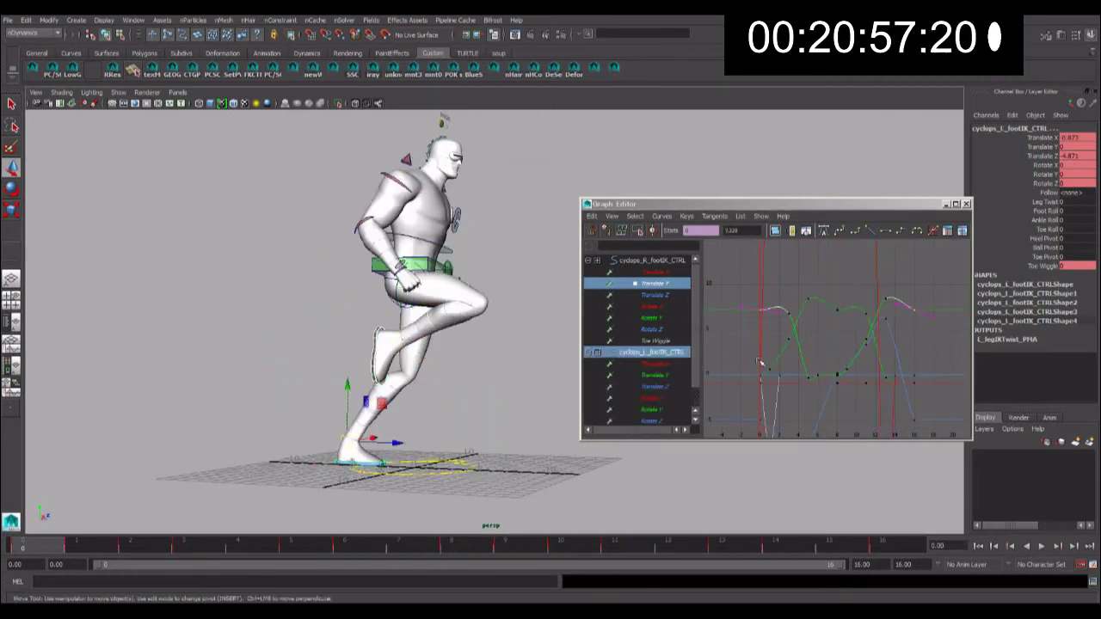
{"action": "left_click", "coordinate": [669, 376], "text": "ctrl"}
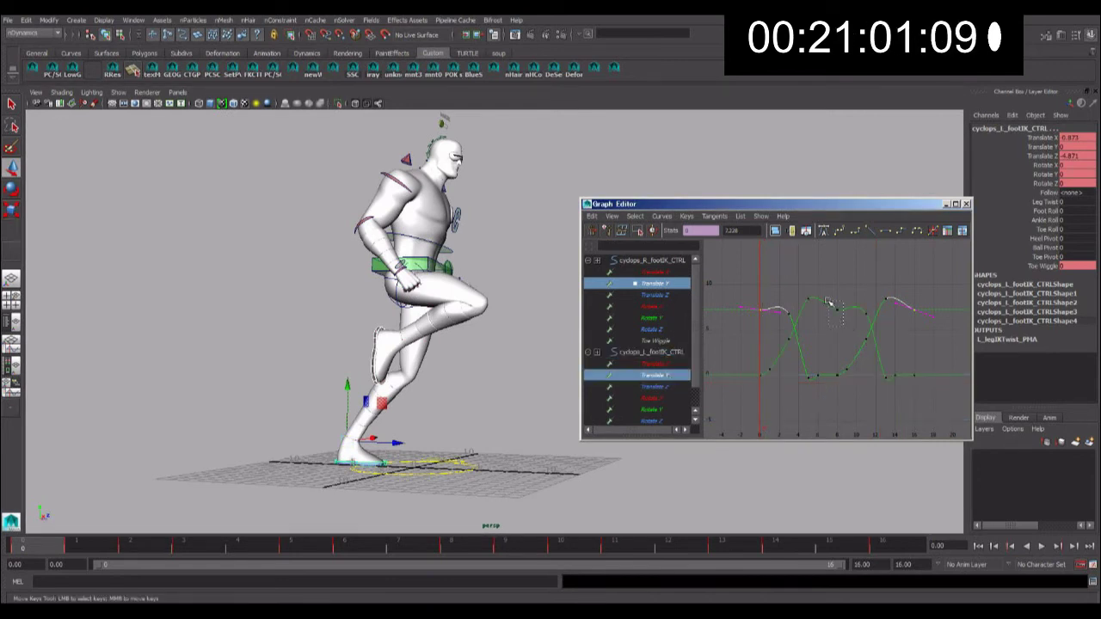
{"action": "middle_click_drag", "start_coordinate": [858, 246], "coordinate": [856, 261]}
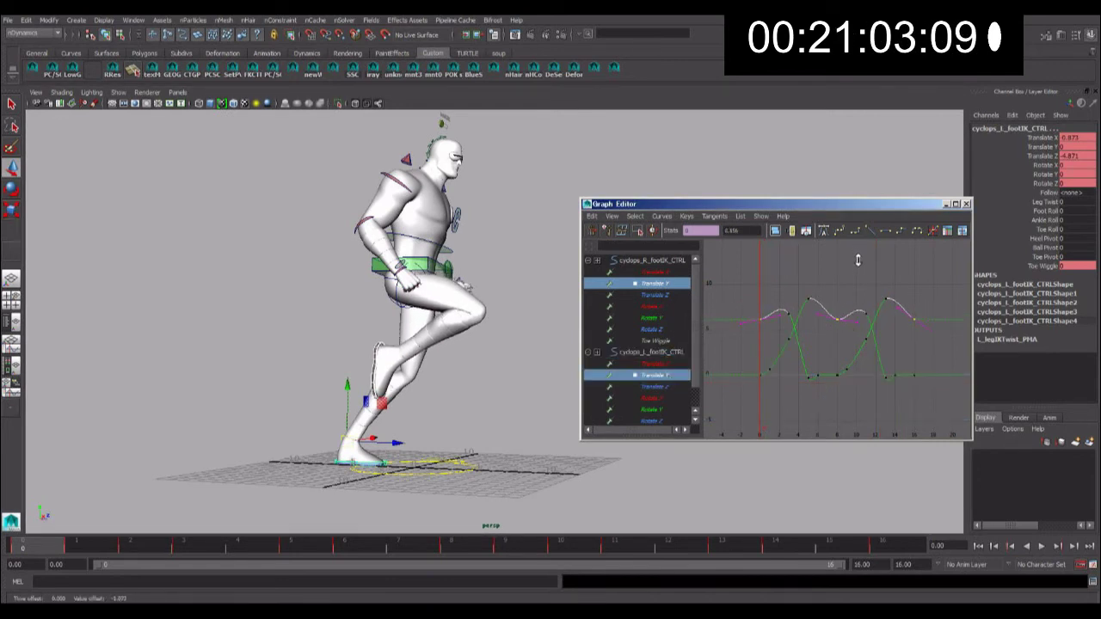
{"action": "key", "text": "alt+v"}
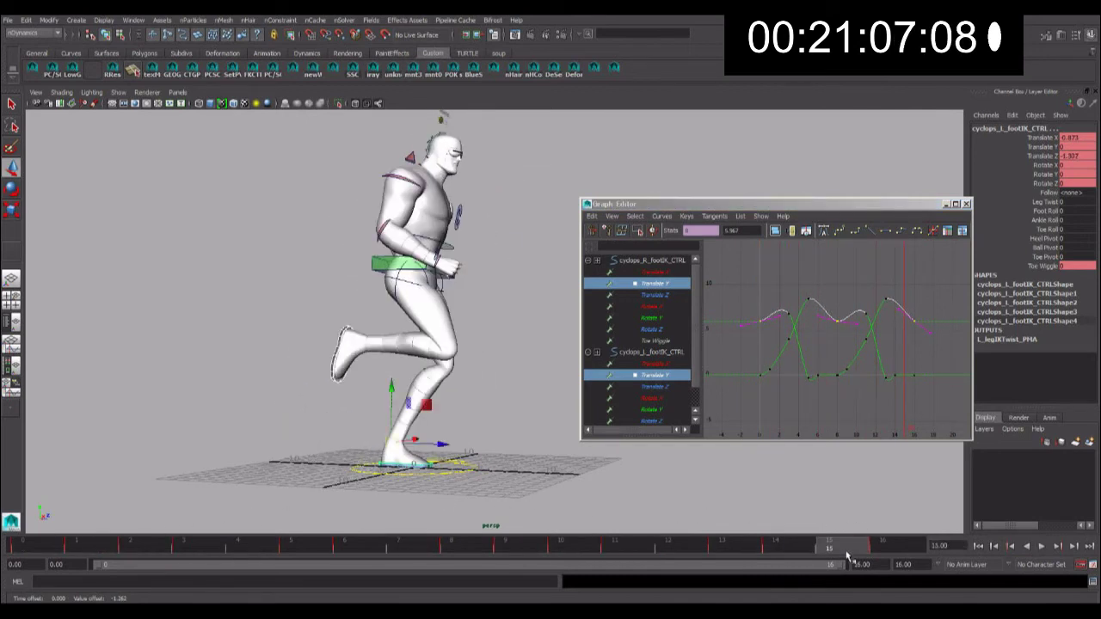
{"action": "key", "text": "alt+v"}
{"action": "left_click_drag", "start_coordinate": [427, 272], "coordinate": [453, 262], "text": "alt"}
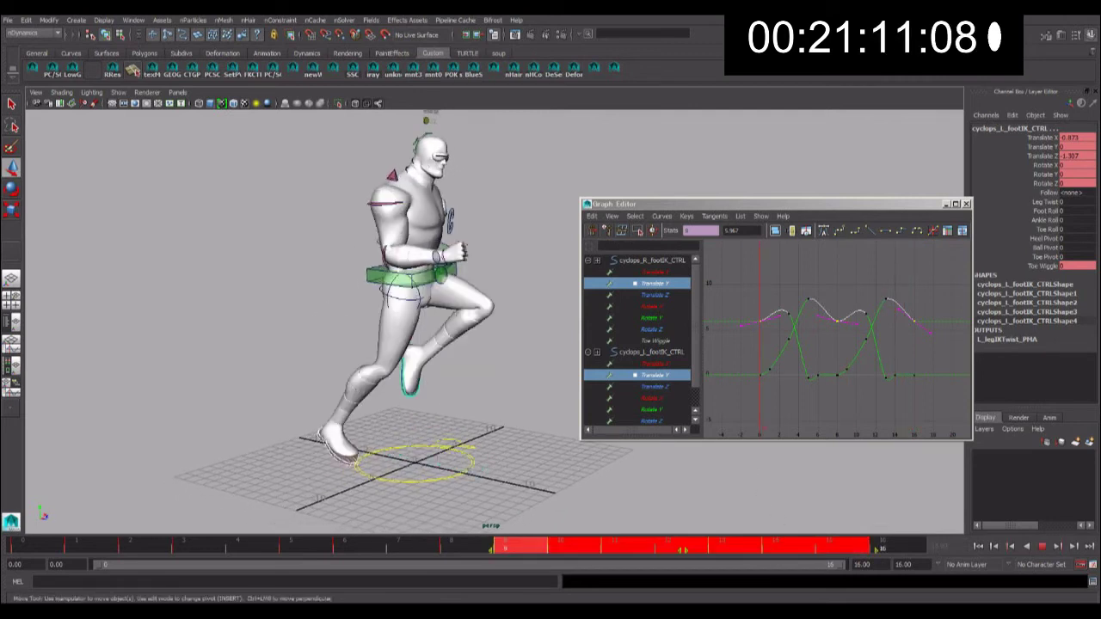
{"action": "left_click_drag", "start_coordinate": [817, 550], "coordinate": [13, 547], "text": "shift"}
{"action": "key", "text": "alt+v"}
- Playblast the run cycle, review it, and close the preview
{"action": "right_click", "coordinate": [360, 552]}
{"action": "right_click", "coordinate": [362, 551]}
{"action": "left_click", "coordinate": [361, 547]}
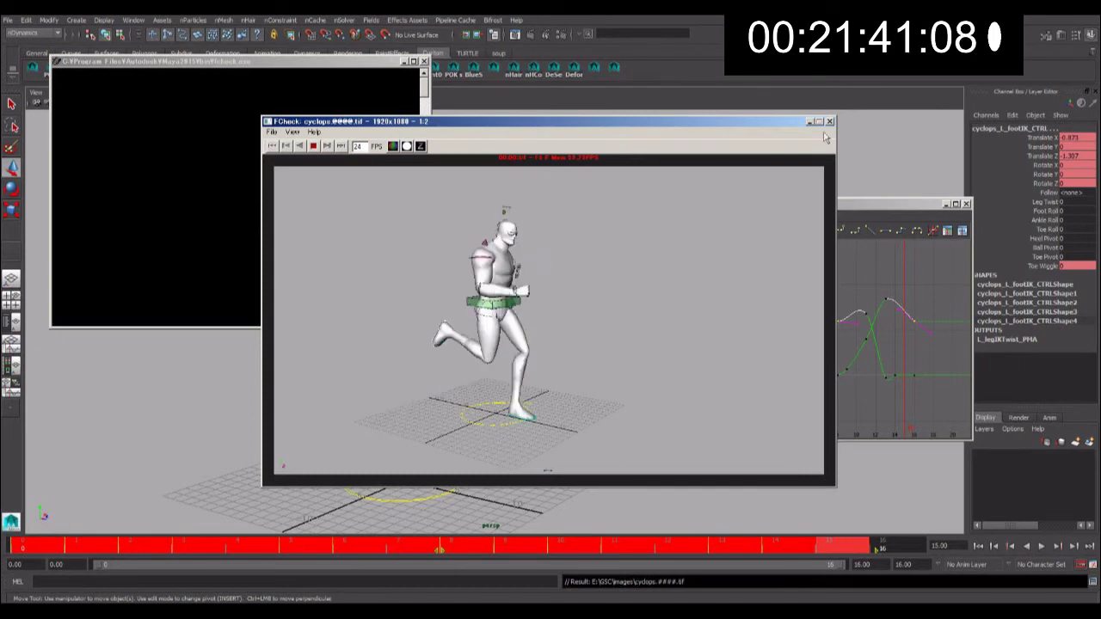
{"action": "key", "text": "Escape"}
{"action": "mouse_move", "coordinate": [386, 344]}
{"action": "left_mouse_down", "text": "alt"}
{"action": "mouse_move", "coordinate": [355, 341]}
{"action": "mouse_move", "coordinate": [311, 307]}
{"action": "mouse_move", "coordinate": [289, 380]}
{"action": "mouse_move", "coordinate": [293, 430]}
{"action": "mouse_move", "coordinate": [289, 381]}
{"action": "left_mouse_up", "text": "alt"}
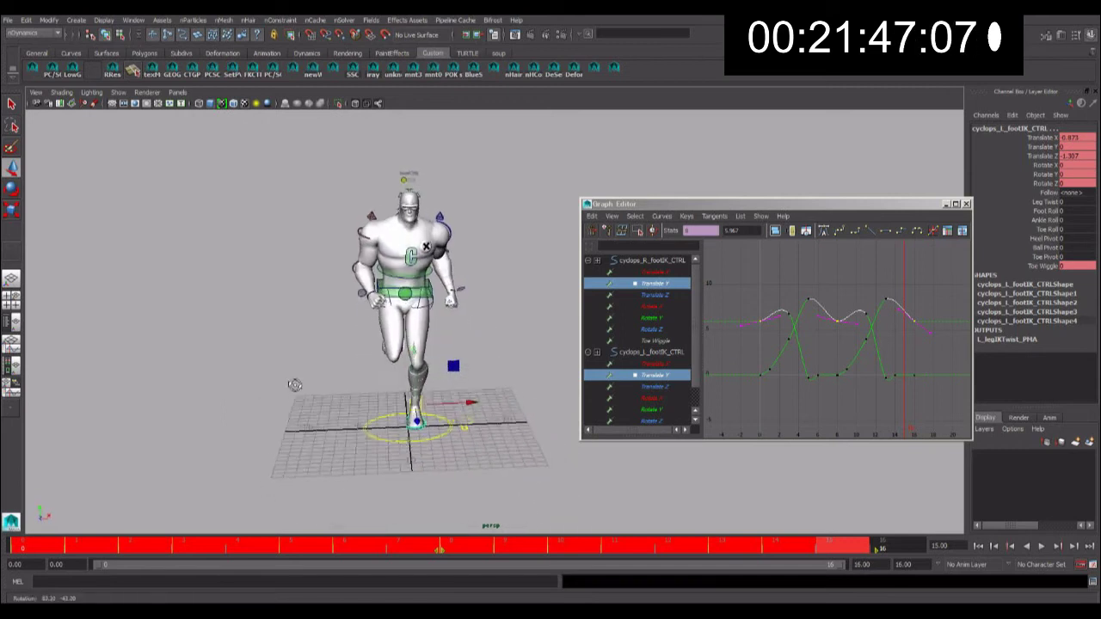
- Make another playblast from a new angle, close it, and play the run with the pelvis selected
{"action": "right_click", "coordinate": [209, 551]}
{"action": "left_click", "coordinate": [209, 546]}
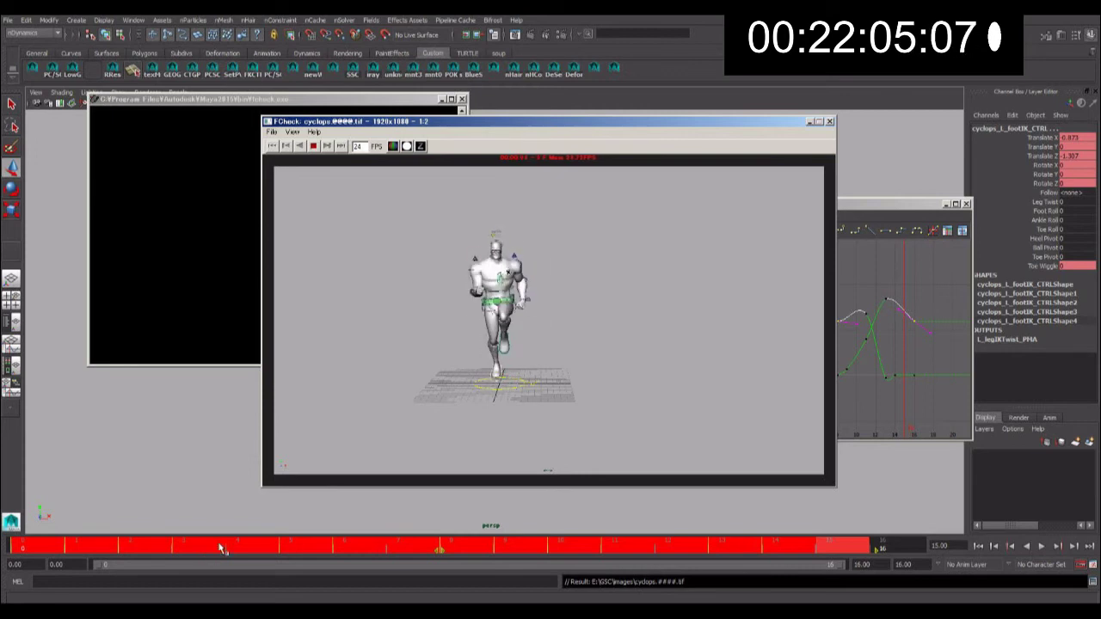
{"action": "left_click", "coordinate": [829, 121]}
{"action": "left_click", "coordinate": [376, 280]}
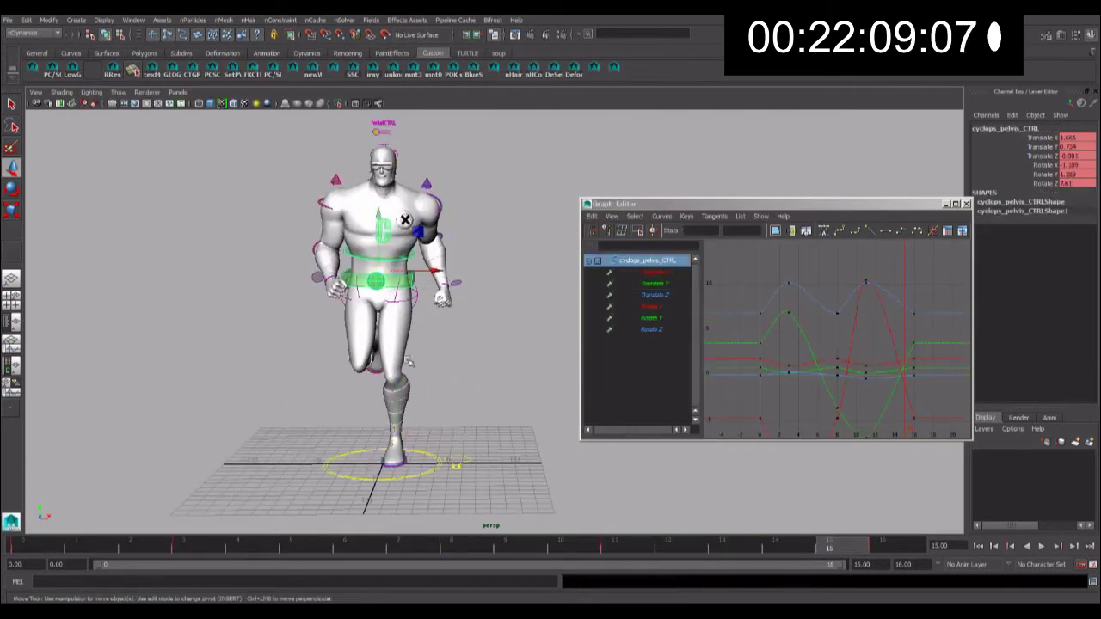
{"action": "key", "text": "alt+v"}
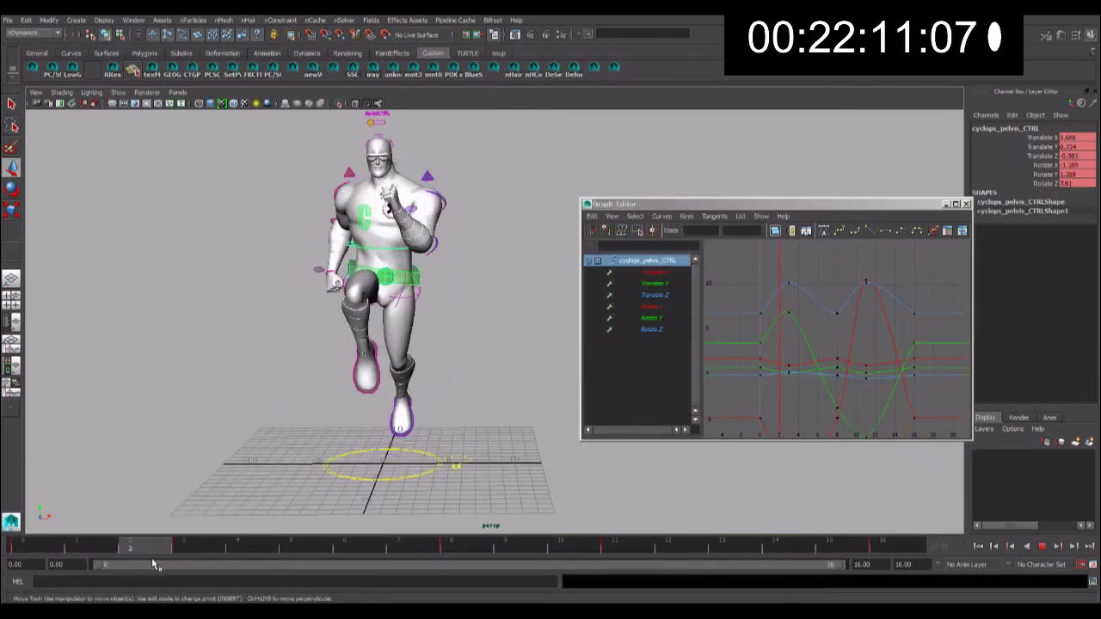
- Inspect the pelvis Translate X curve, trying and undoing a move of its end key
{"action": "key", "text": "alt+v"}
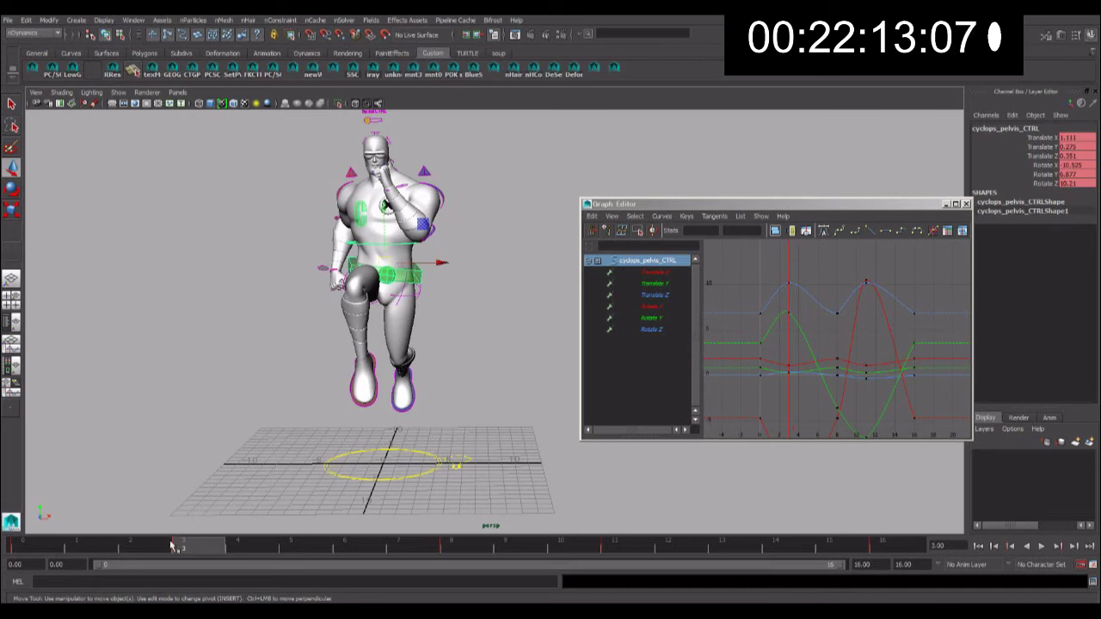
{"action": "key", "text": "alt+v"}
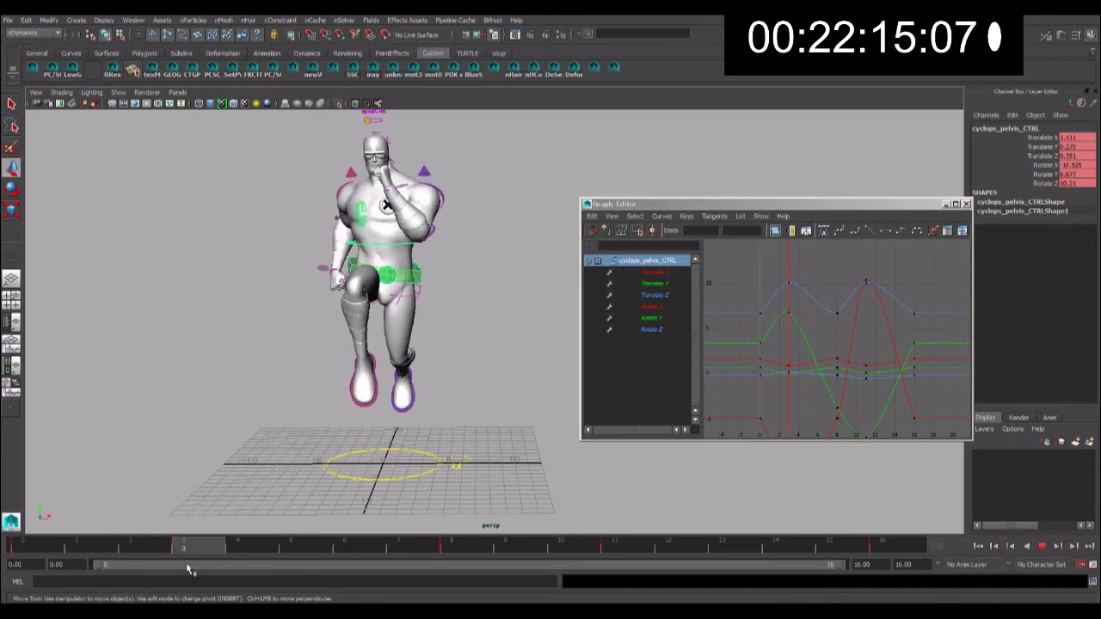
{"action": "left_click", "coordinate": [656, 273]}
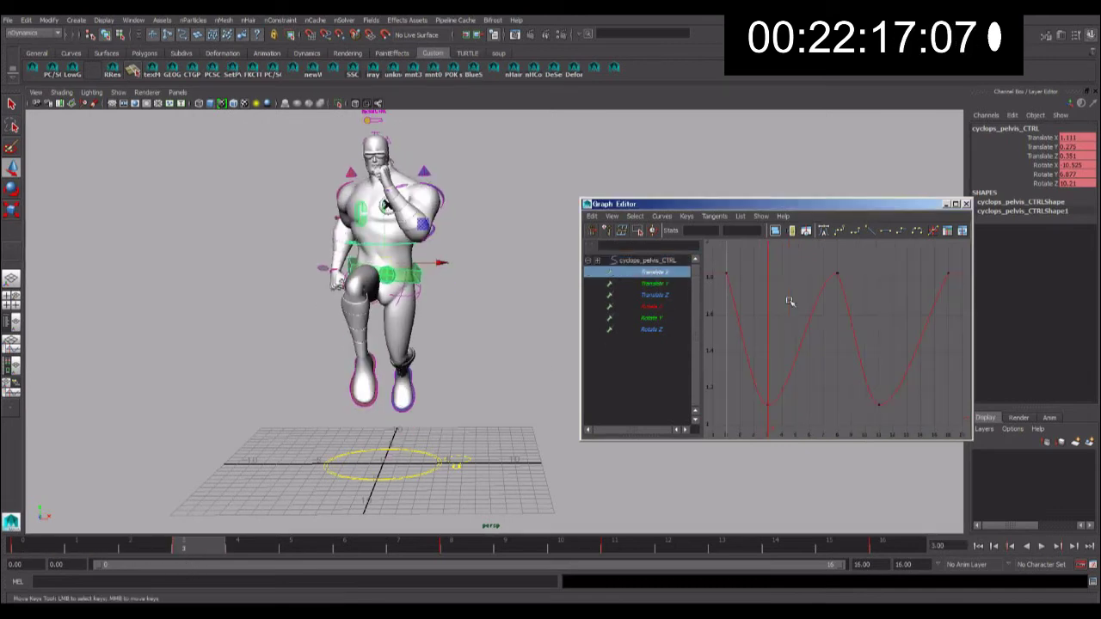
{"action": "left_click_drag", "start_coordinate": [907, 441], "coordinate": [909, 440]}
{"action": "scroll", "coordinate": [818, 364], "scroll_direction": "down", "scroll_amount": 3}
{"action": "scroll", "coordinate": [854, 347], "scroll_direction": "down", "scroll_amount": 3}
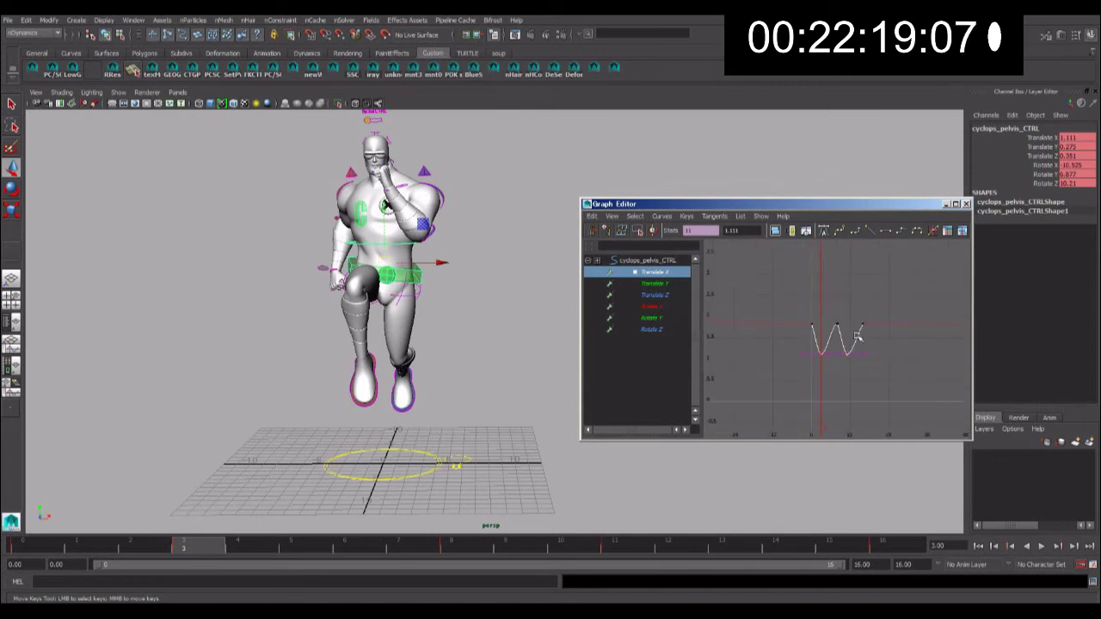
{"action": "middle_click_drag", "start_coordinate": [864, 303], "coordinate": [864, 273]}
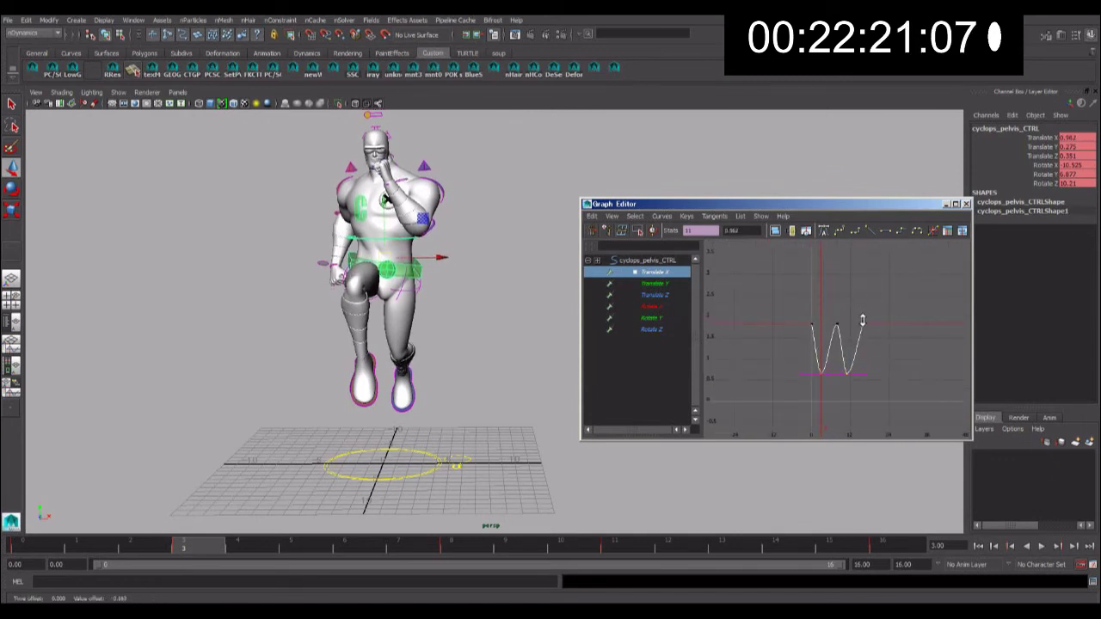
{"action": "key", "text": "ctrl+z"}
- Set the selected pelvis Translate Z key to 0.5 and play the run to check it
{"action": "left_click", "coordinate": [678, 284]}
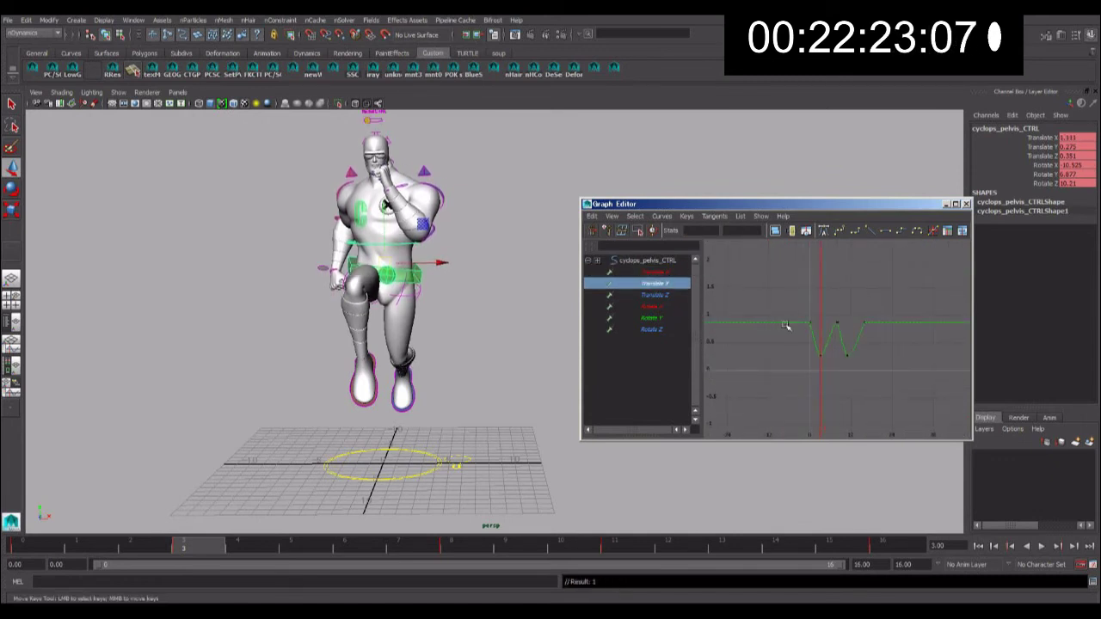
{"action": "left_click", "coordinate": [640, 296]}
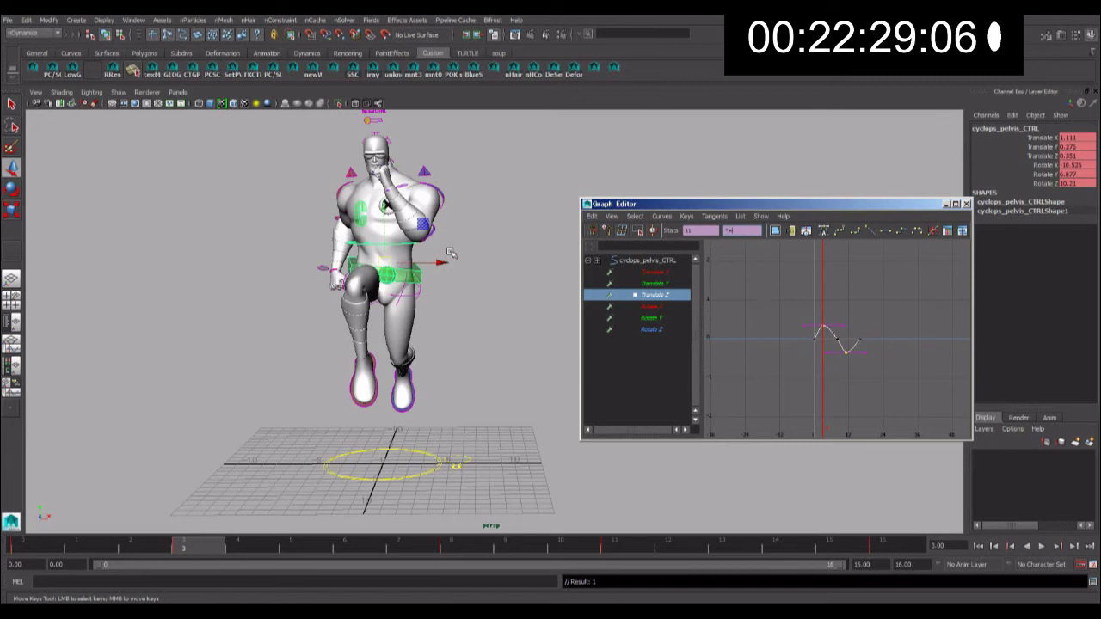
{"action": "middle_click_drag", "start_coordinate": [822, 327], "coordinate": [822, 324]}
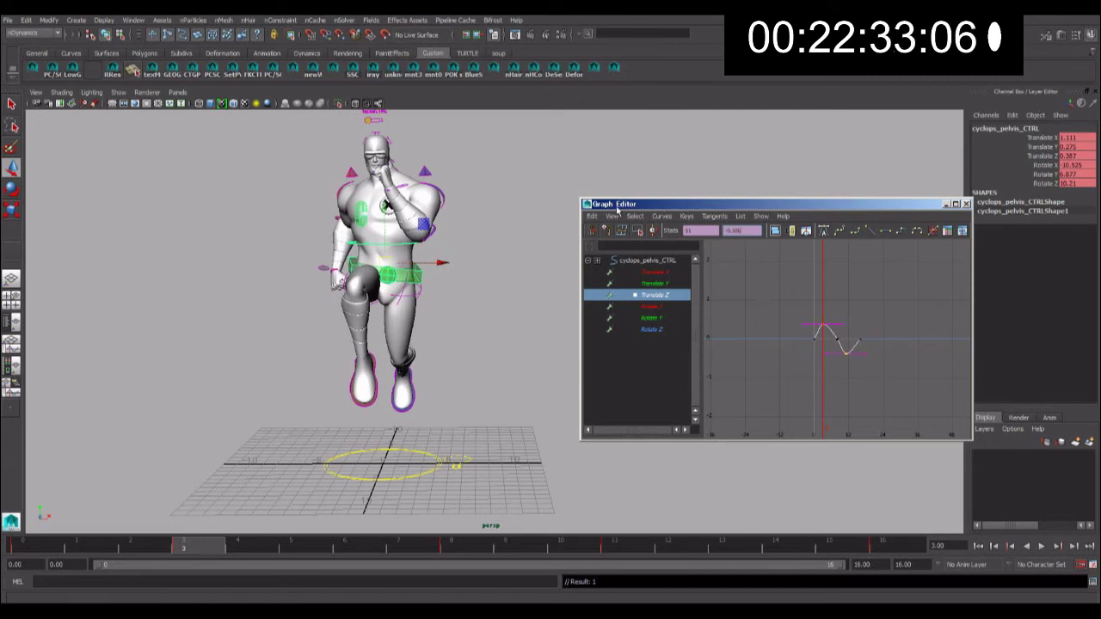
{"action": "key", "text": "ctrl+z"}
{"action": "left_click", "coordinate": [741, 230]}
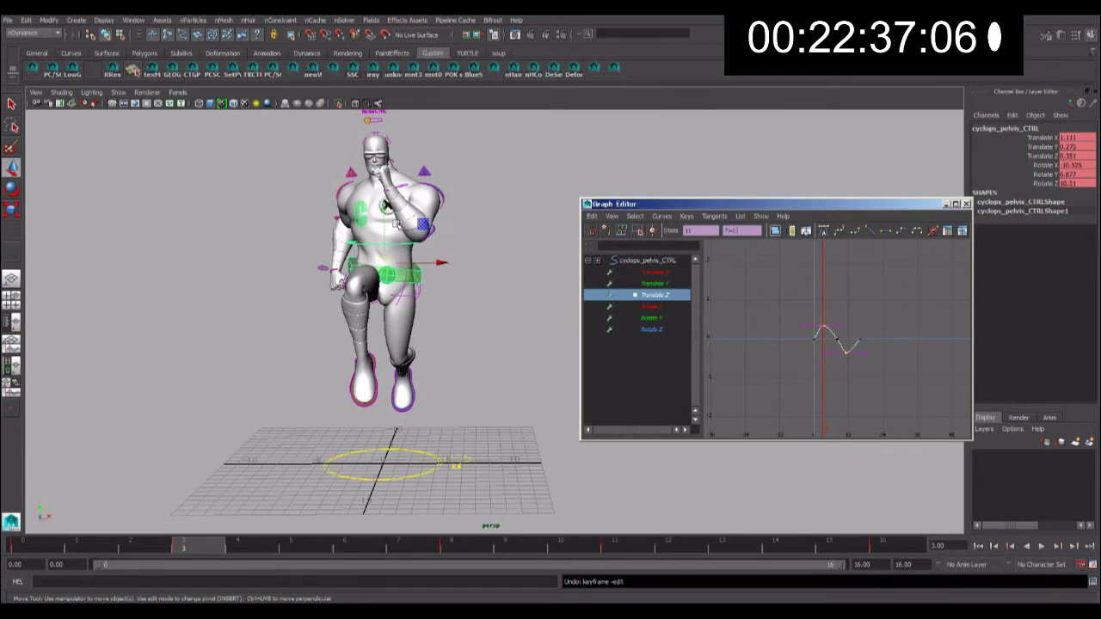
{"action": "type", "text": "0.5"}
{"action": "key", "text": "Return"}
{"action": "key", "text": "alt+v"}
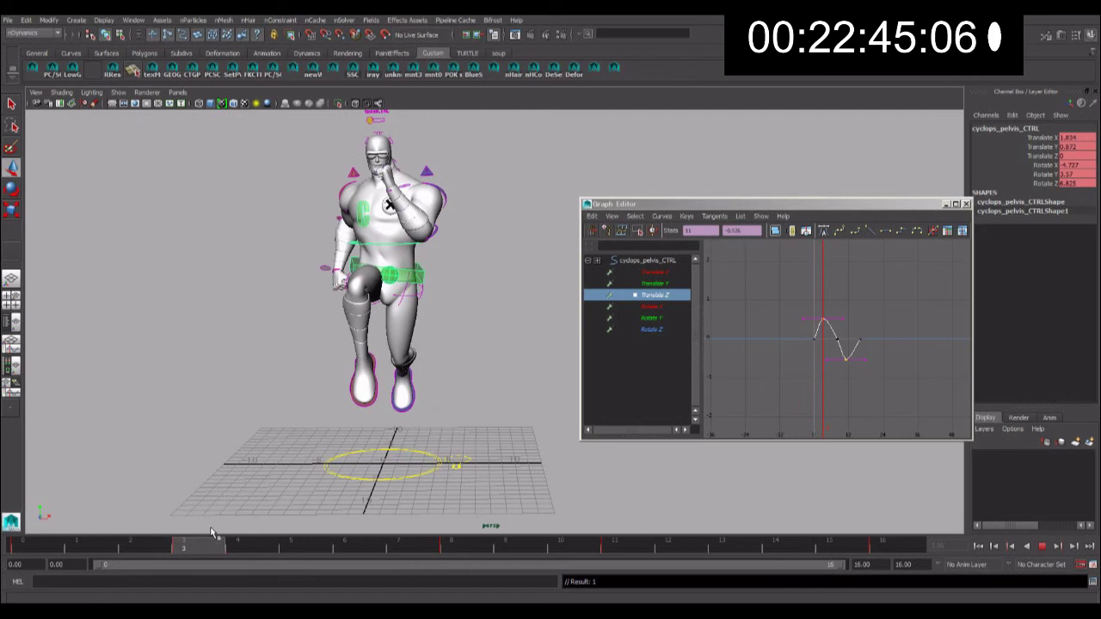
{"action": "mouse_move", "coordinate": [456, 532]}
{"action": "left_mouse_down"}
{"action": "mouse_move", "coordinate": [815, 540]}
{"action": "mouse_move", "coordinate": [76, 541]}
{"action": "left_mouse_up"}
{"action": "key", "text": "Escape"}
{"action": "left_click_drag", "start_coordinate": [344, 404], "coordinate": [378, 336], "text": "alt"}
- Rotate the right foot IK control and copy its frame-0 key to frame 16
{"action": "left_click", "coordinate": [365, 389]}
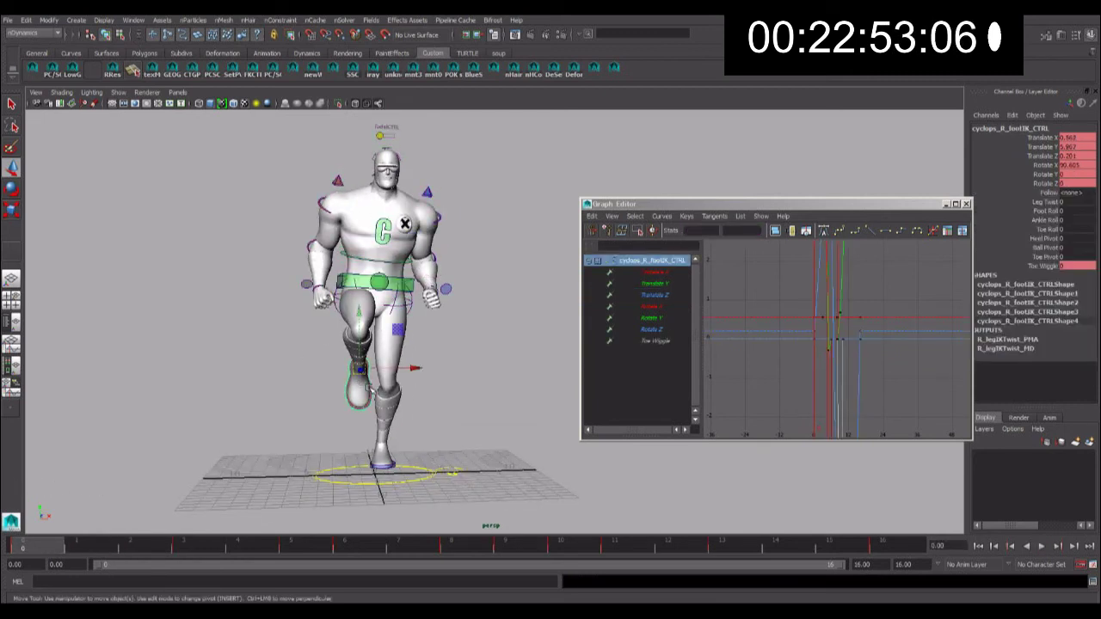
{"action": "key", "text": "e"}
{"action": "left_click_drag", "start_coordinate": [386, 349], "coordinate": [381, 354]}
{"action": "right_click", "coordinate": [50, 551]}
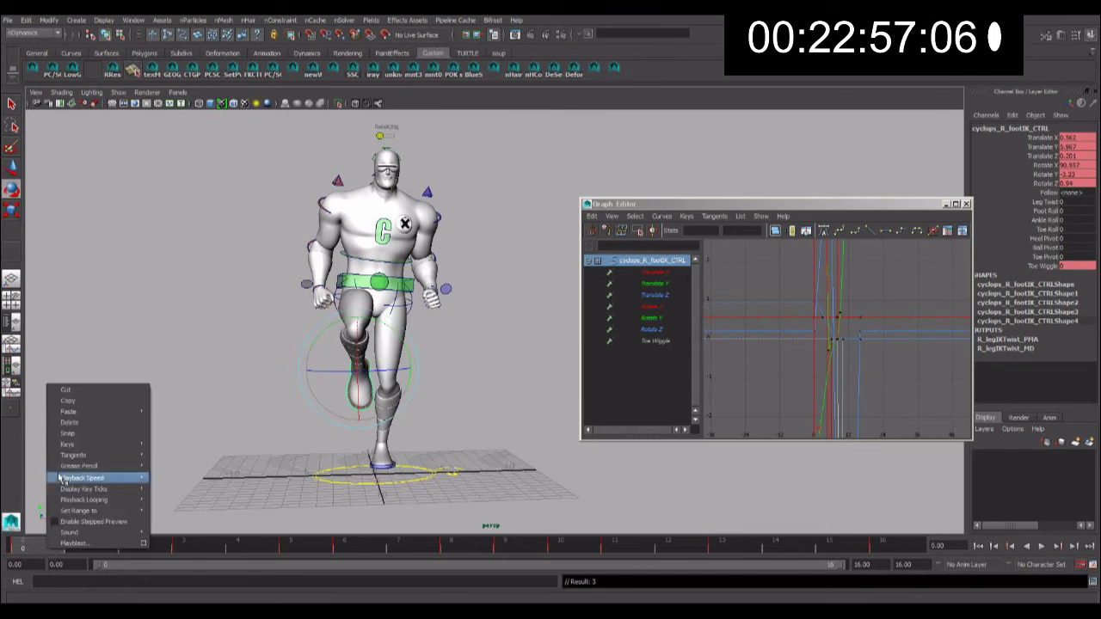
{"action": "left_click", "coordinate": [86, 398]}
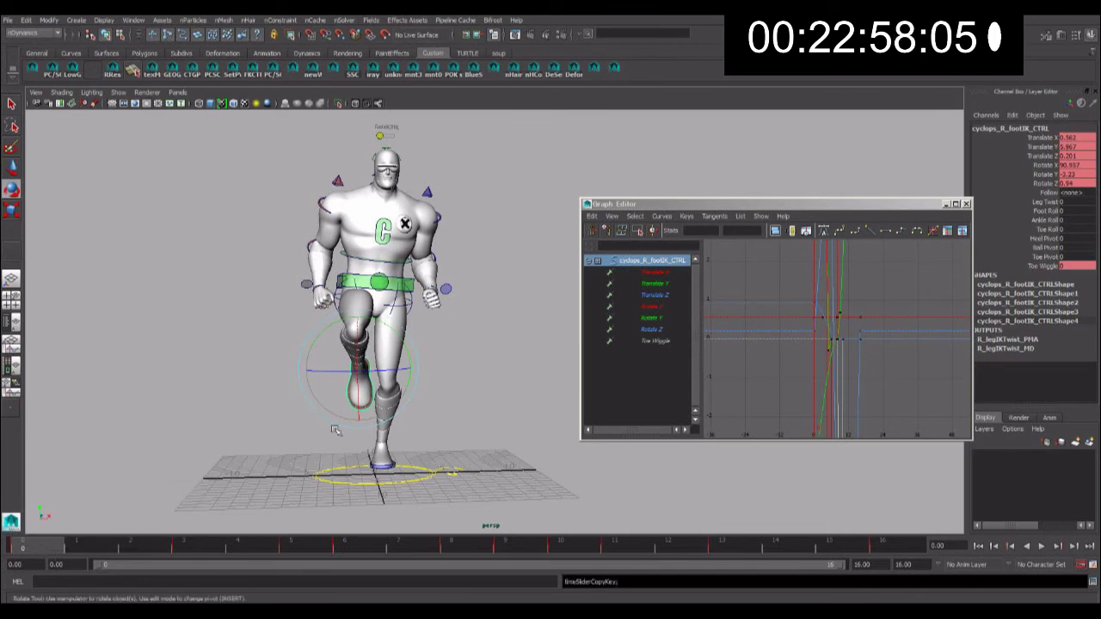
{"action": "right_click", "coordinate": [893, 555]}
{"action": "left_click", "coordinate": [873, 554]}
{"action": "right_click", "coordinate": [891, 555]}
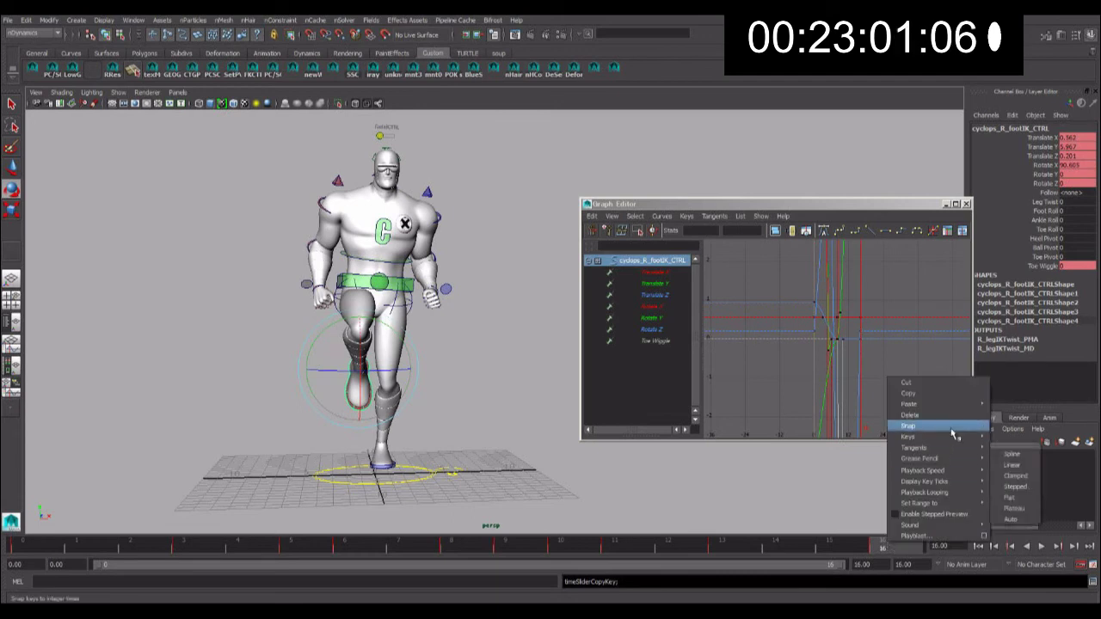
{"action": "left_click", "coordinate": [1011, 405]}
{"action": "key", "text": "alt+v"}
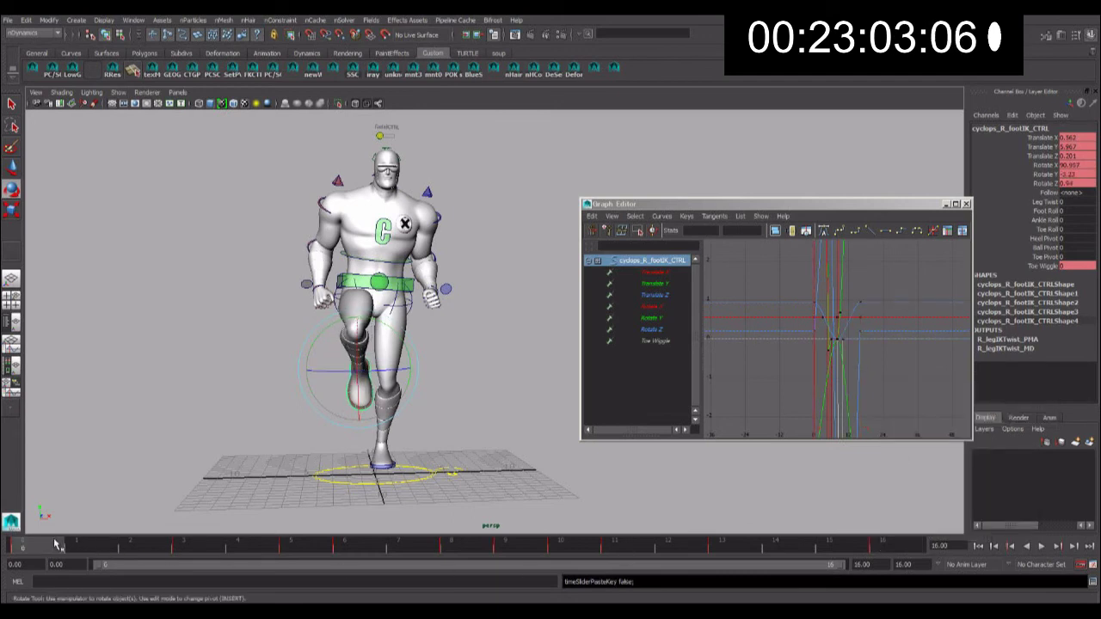
{"action": "key", "text": "alt+v"}
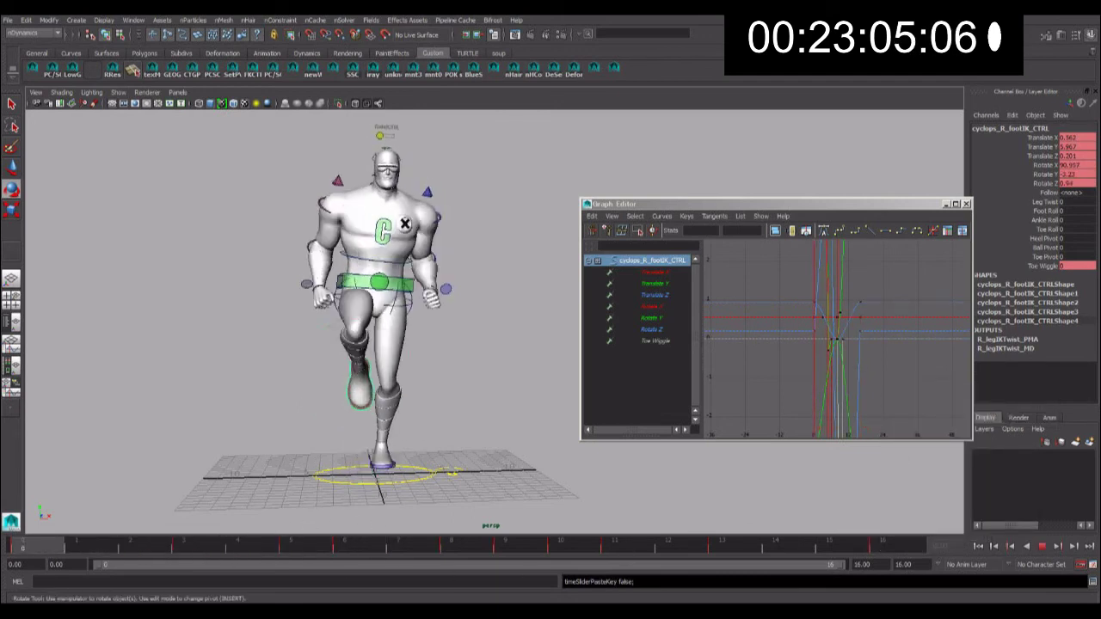
- Key the right foot's Leg Twist at -3.4, then select the left foot's Leg Twist and replay
{"action": "left_click", "coordinate": [1044, 202]}
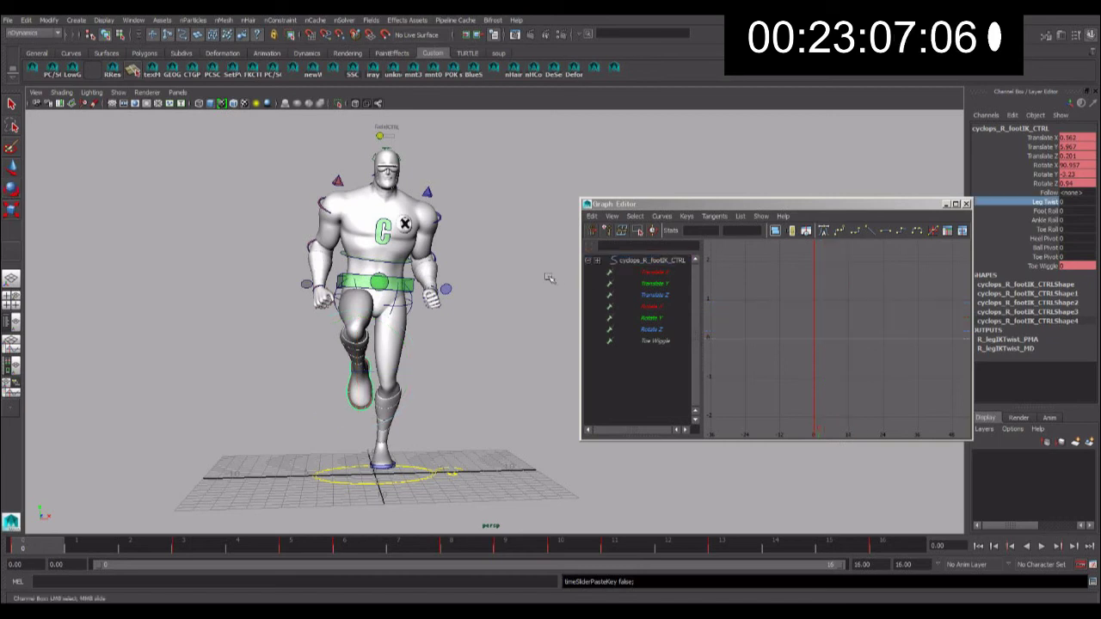
{"action": "key", "text": "ctrl+z"}
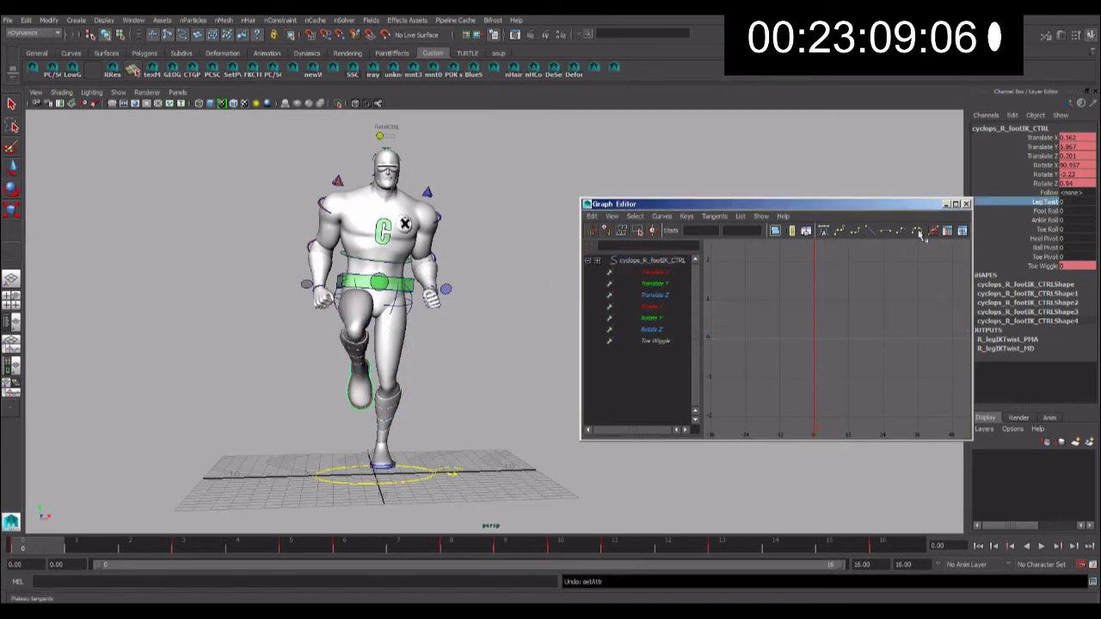
{"action": "right_click", "coordinate": [1035, 200]}
{"action": "left_click", "coordinate": [1047, 226]}
{"action": "middle_click_drag", "start_coordinate": [478, 219], "coordinate": [490, 193]}
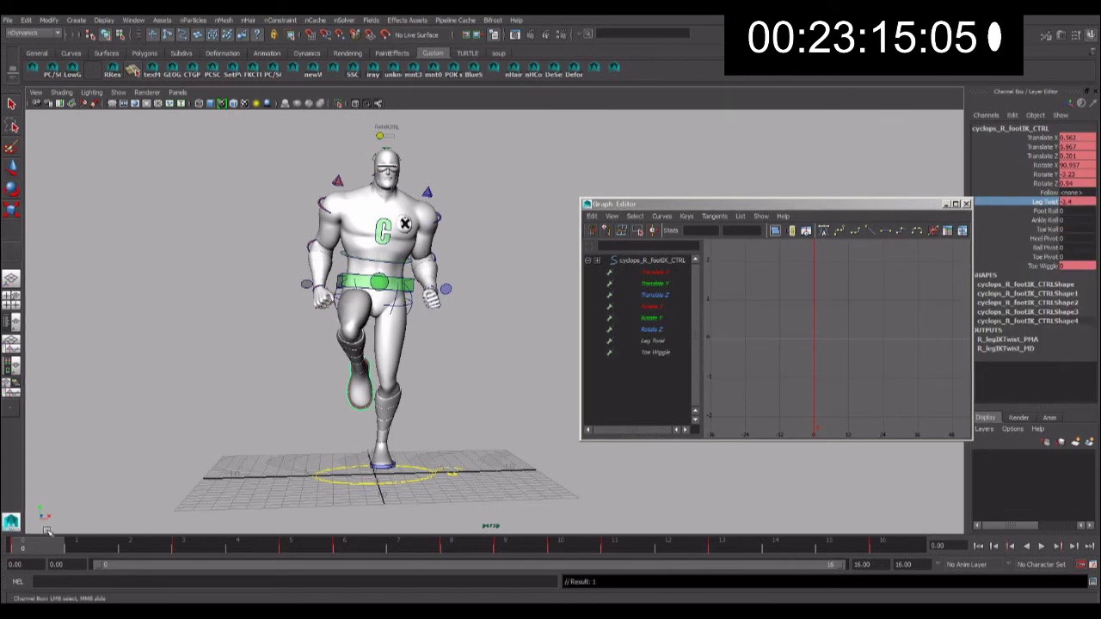
{"action": "key", "text": "alt+v"}
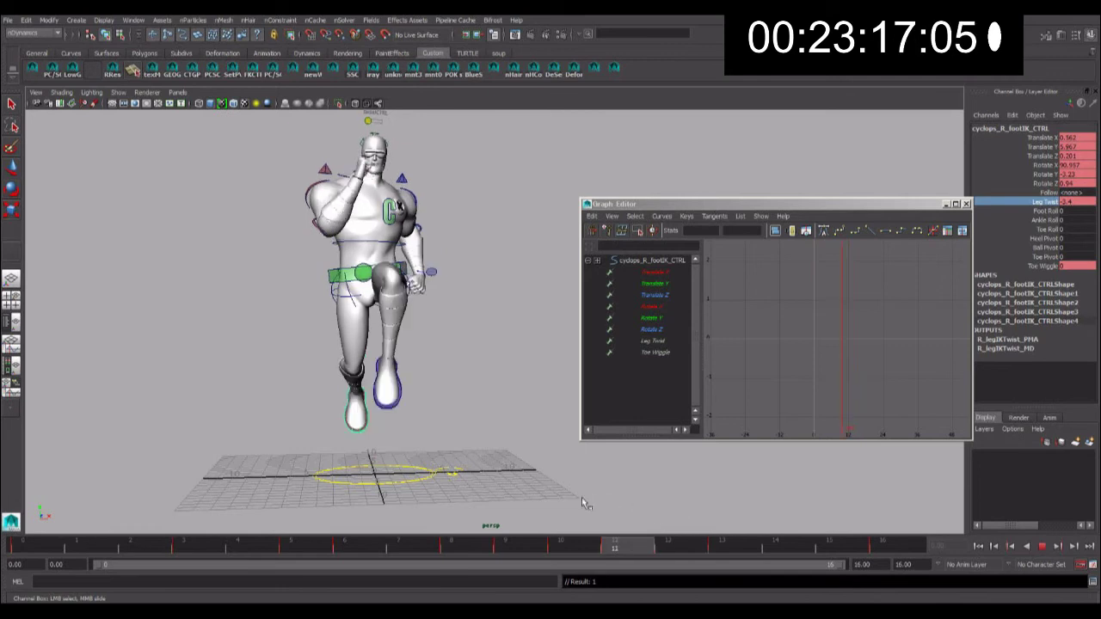
{"action": "left_click", "coordinate": [398, 391]}
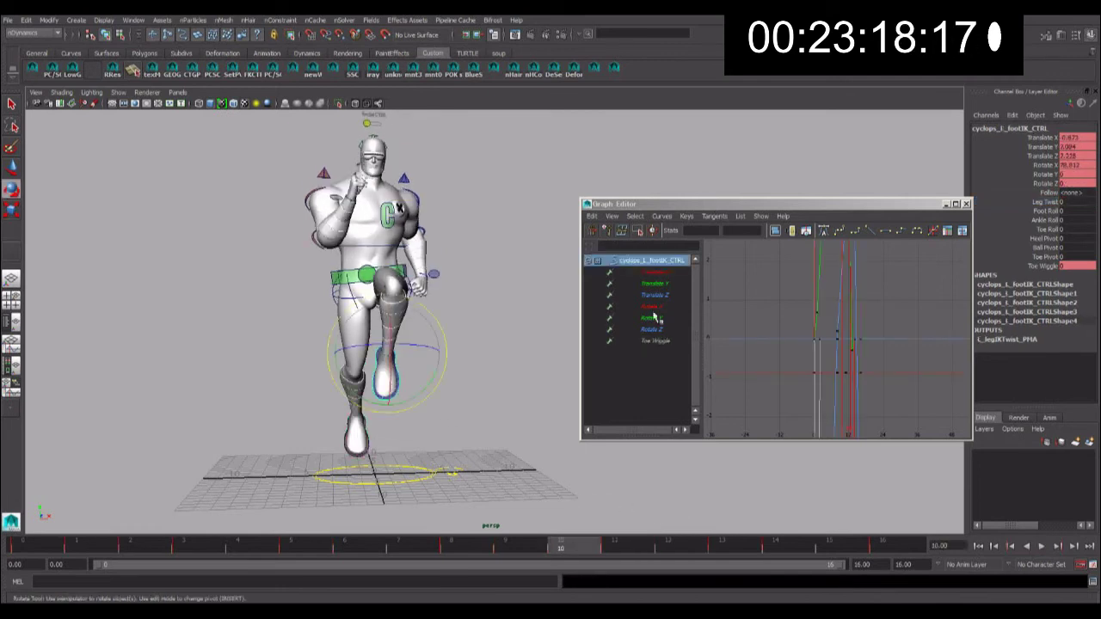
{"action": "left_click", "coordinate": [1049, 202]}
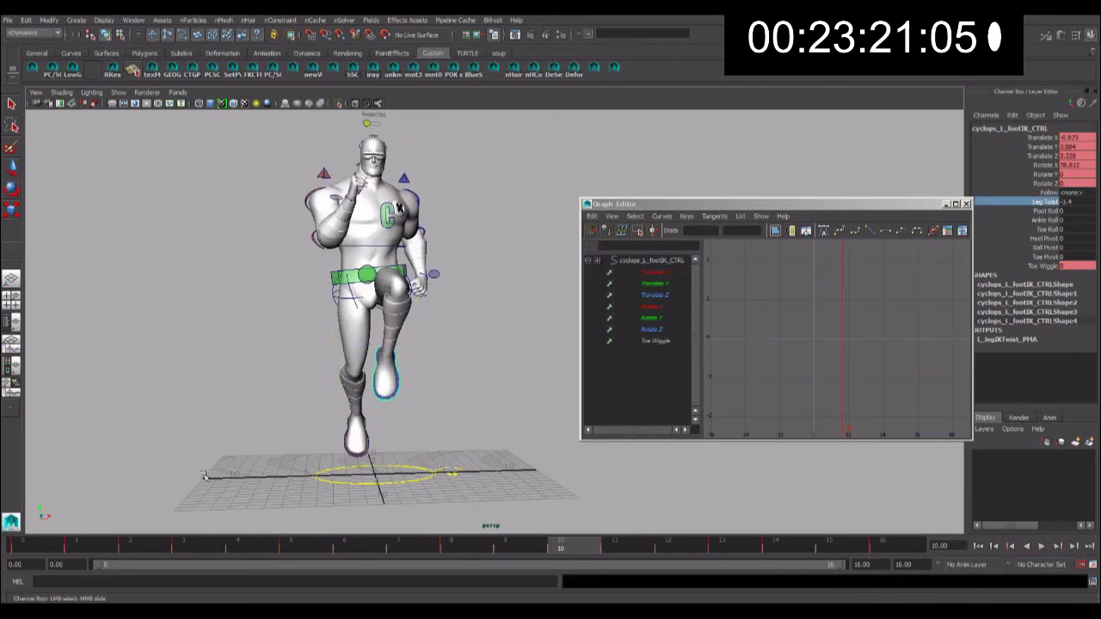
{"action": "left_click", "coordinate": [32, 549]}
{"action": "key", "text": "alt+v"}
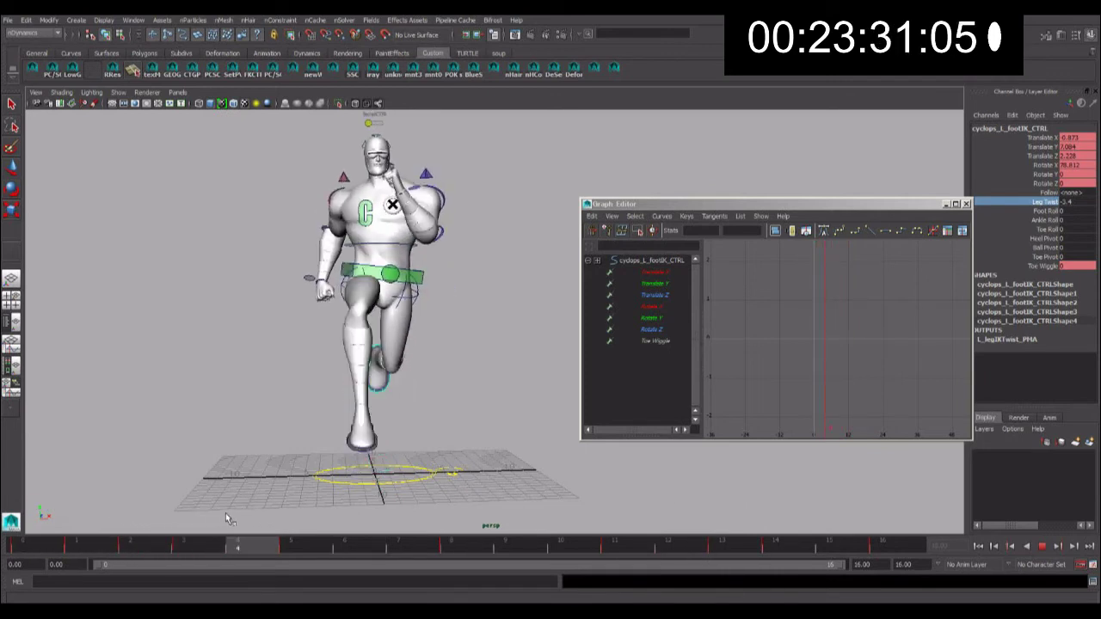
- Swing the right shoulder FK control outward, reviewing the pose around frame 8
{"action": "key", "text": "Escape"}
{"action": "left_click", "coordinate": [337, 198]}
{"action": "key", "text": "e"}
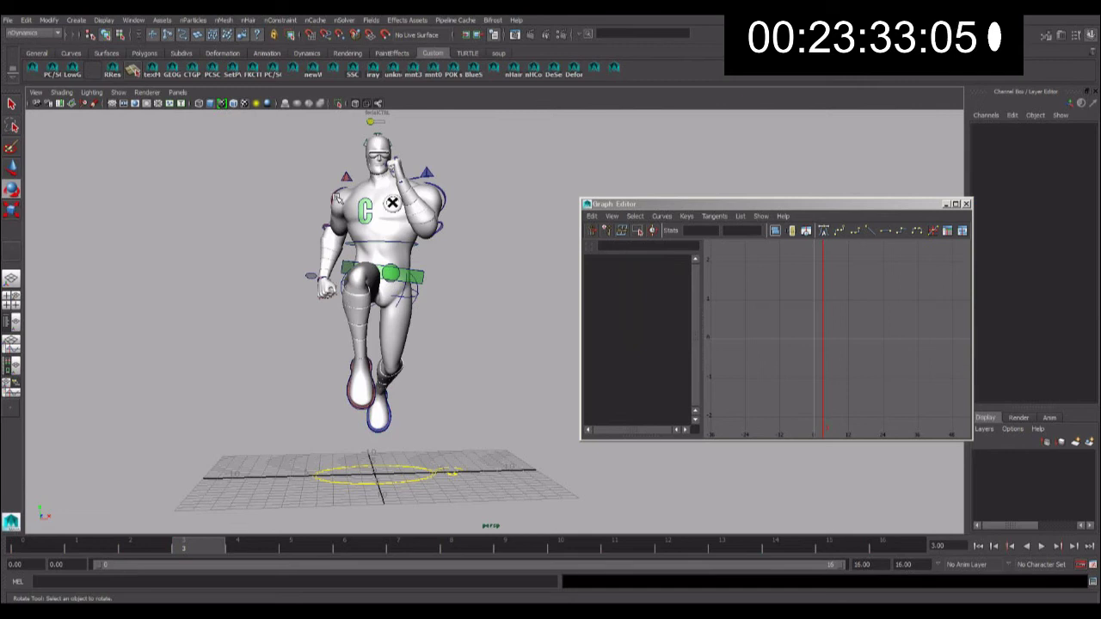
{"action": "left_click", "coordinate": [337, 198]}
{"action": "left_click_drag", "start_coordinate": [359, 247], "coordinate": [352, 245]}
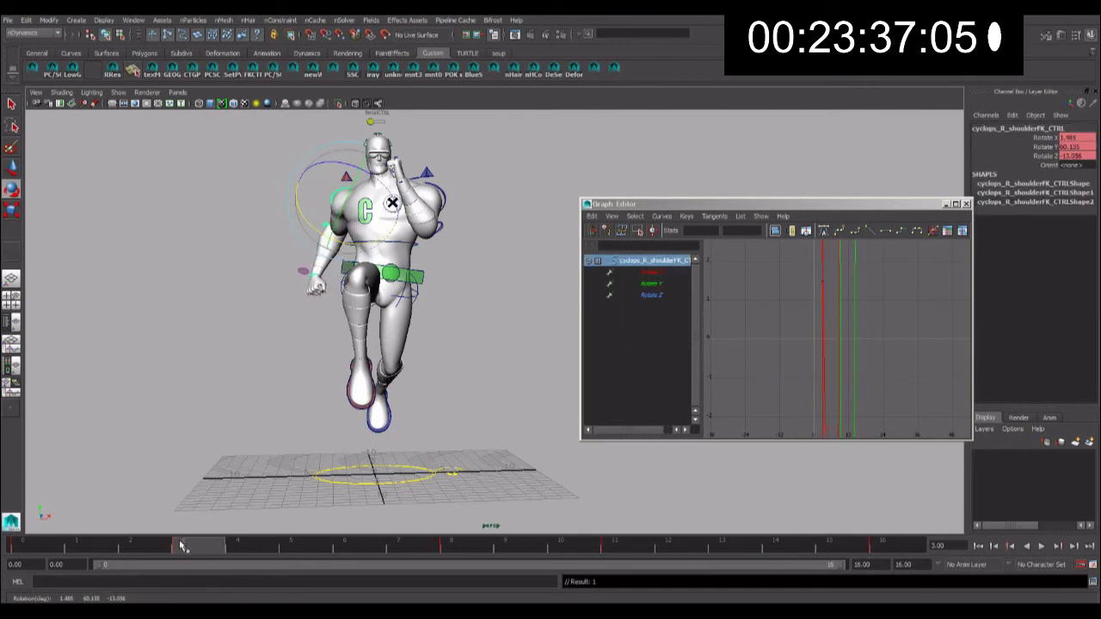
{"action": "left_click_drag", "start_coordinate": [182, 545], "coordinate": [465, 532]}
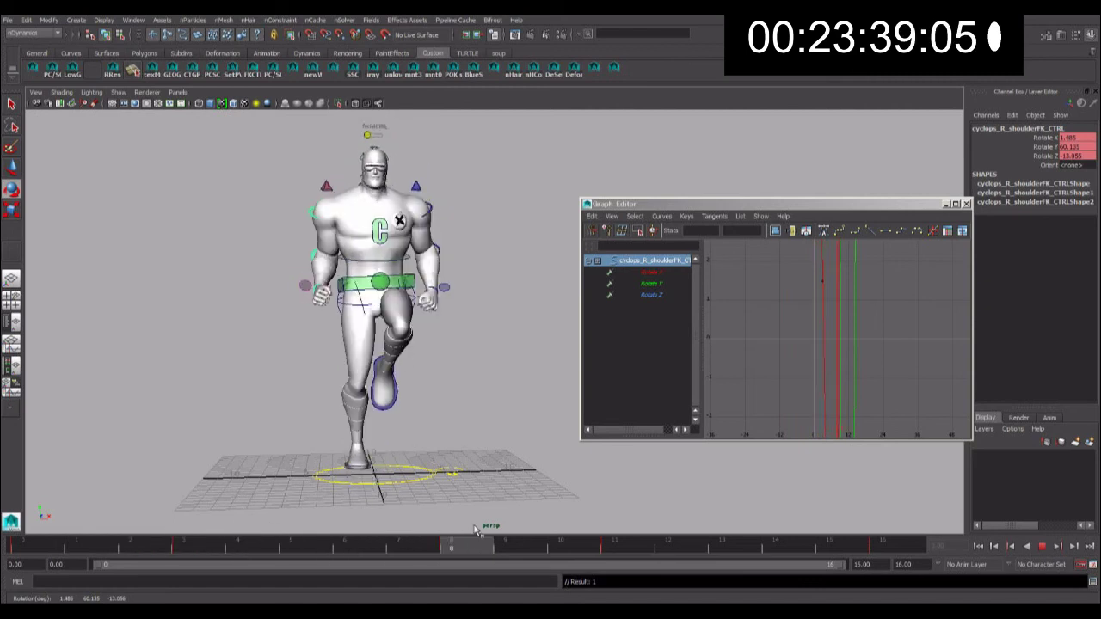
{"action": "left_click_drag", "start_coordinate": [464, 532], "coordinate": [465, 542]}
{"action": "key", "text": "e"}
{"action": "left_click_drag", "start_coordinate": [377, 205], "coordinate": [370, 207]}
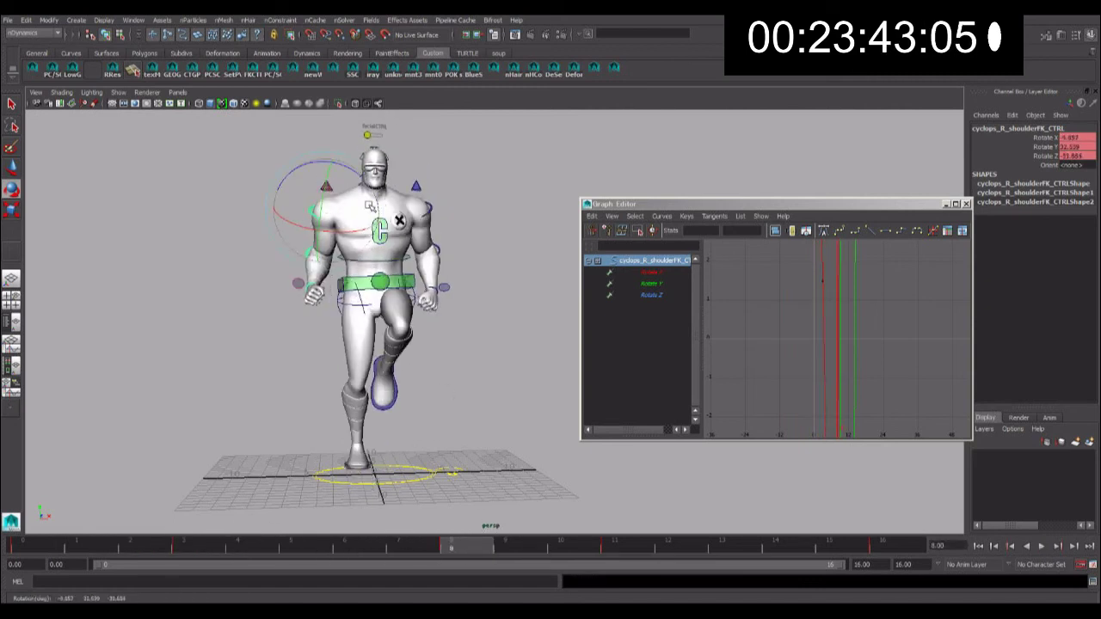
- Copy the right shoulder's frame-3 key and paste it onto the left shoulder at frame 11
{"action": "left_click", "coordinate": [180, 545]}
{"action": "right_click", "coordinate": [182, 545]}
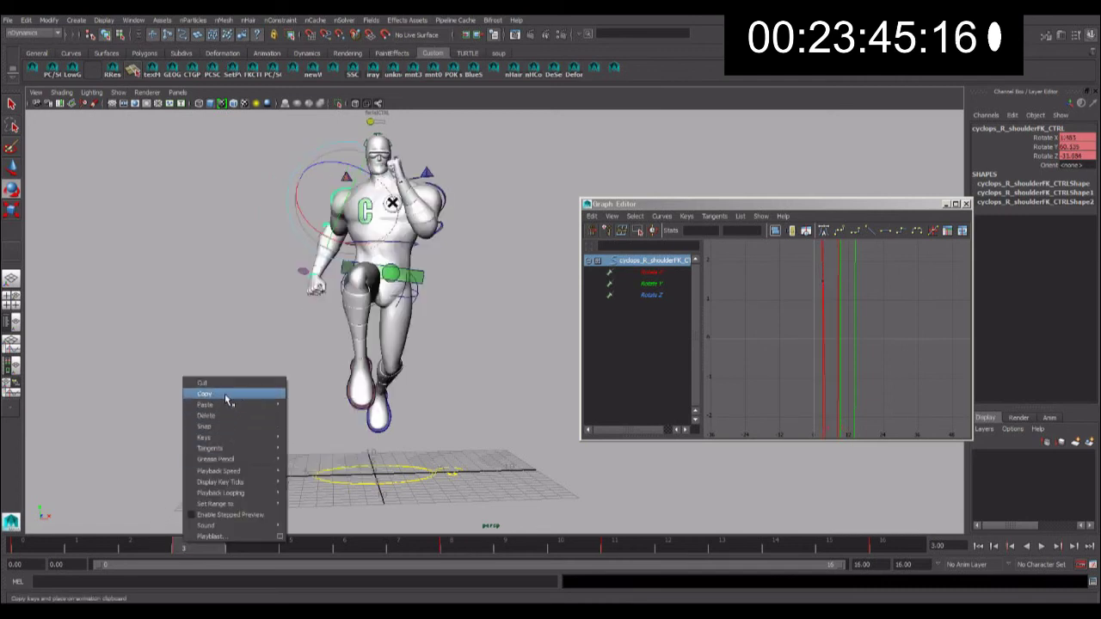
{"action": "left_click", "coordinate": [230, 394]}
{"action": "left_click", "coordinate": [449, 195]}
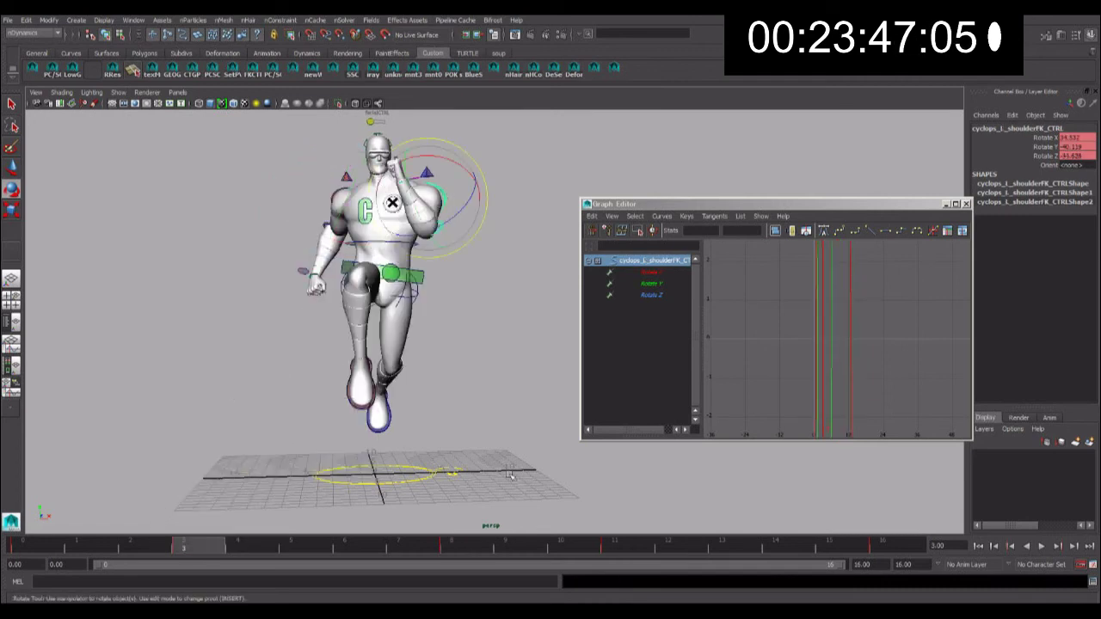
{"action": "left_click", "coordinate": [614, 547]}
{"action": "right_click", "coordinate": [613, 547]}
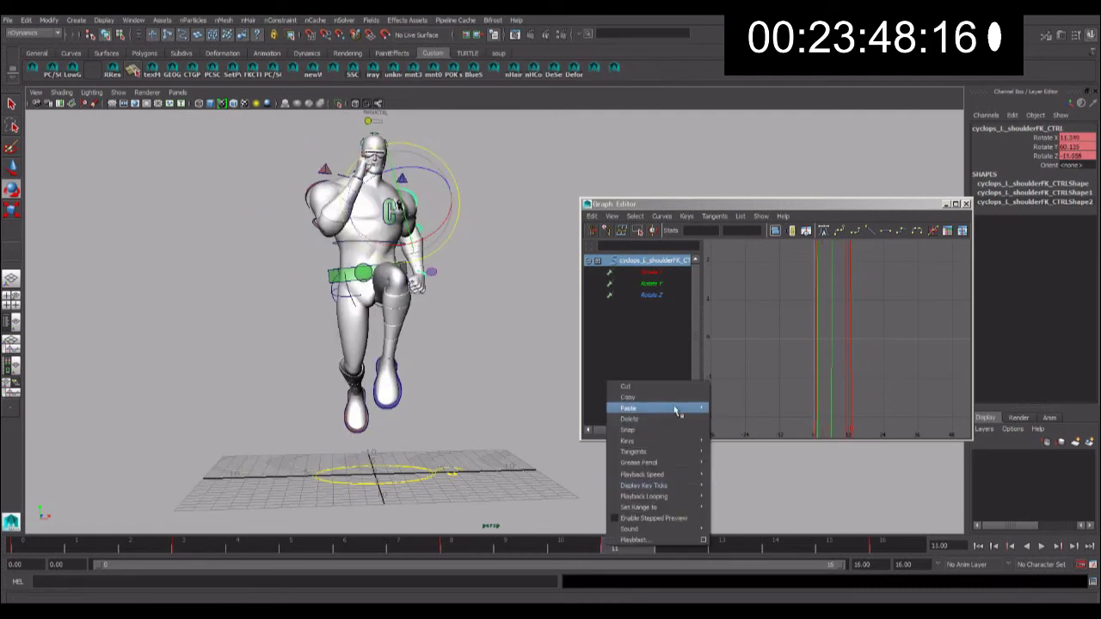
{"action": "left_click", "coordinate": [730, 414]}
{"action": "left_click", "coordinate": [461, 343]}
{"action": "left_click", "coordinate": [315, 189]}
- Paste the right shoulder's frame-8 key onto the left shoulder at frames 0 and 16, then play
{"action": "mouse_move", "coordinate": [350, 548]}
{"action": "left_mouse_down"}
{"action": "mouse_move", "coordinate": [416, 538]}
{"action": "mouse_move", "coordinate": [451, 547]}
{"action": "left_mouse_up"}
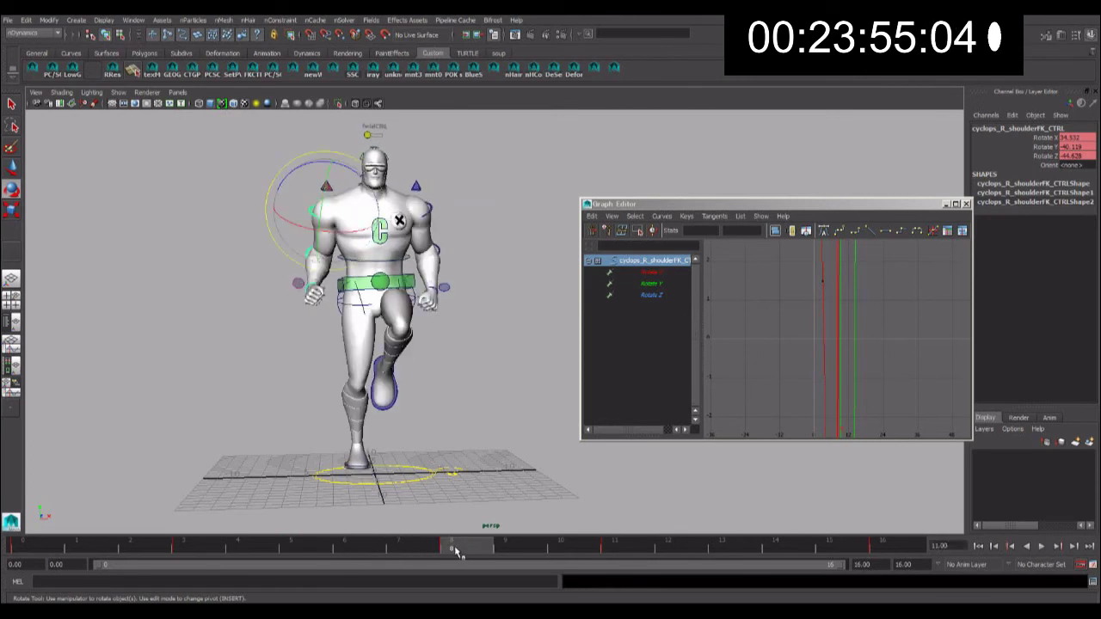
{"action": "right_click", "coordinate": [450, 547]}
{"action": "left_click", "coordinate": [487, 400]}
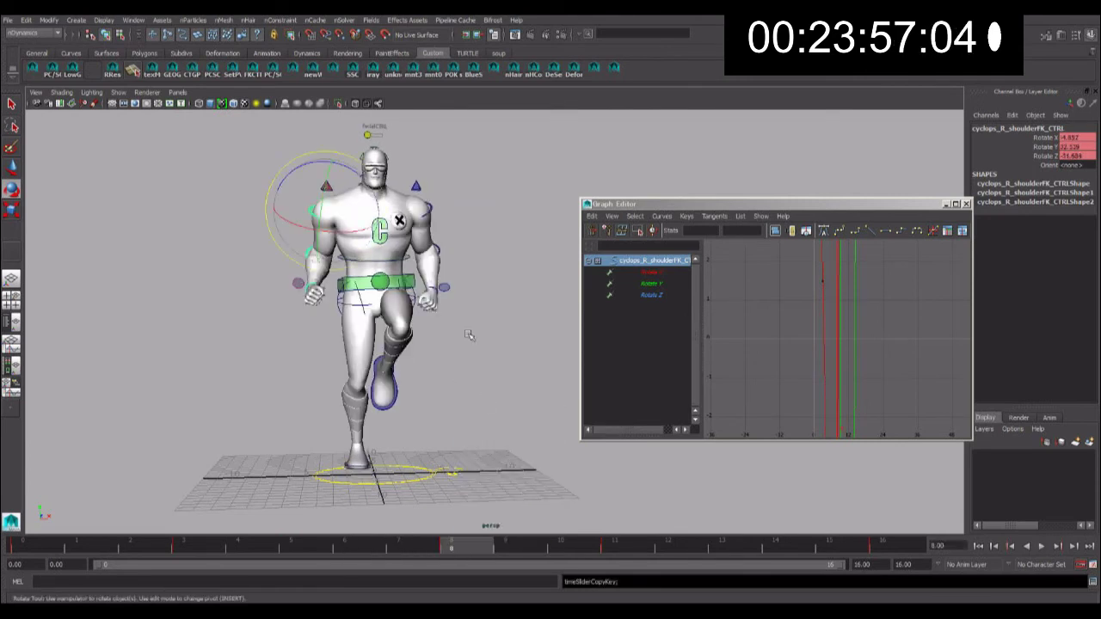
{"action": "left_click", "coordinate": [430, 207]}
{"action": "left_click", "coordinate": [26, 547]}
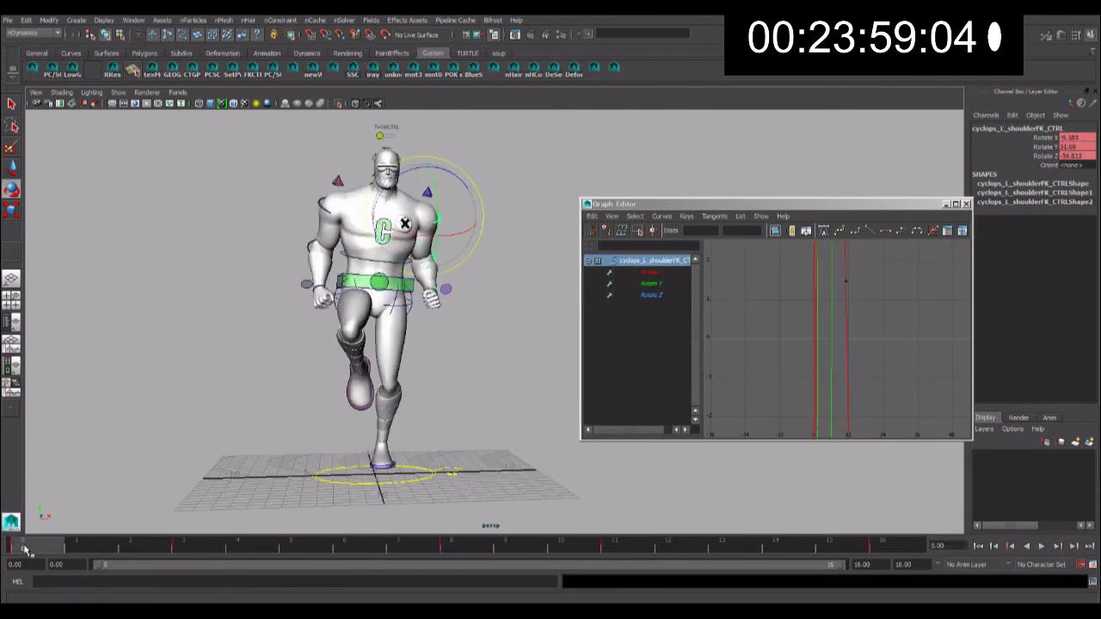
{"action": "right_click", "coordinate": [26, 546]}
{"action": "left_click", "coordinate": [144, 416]}
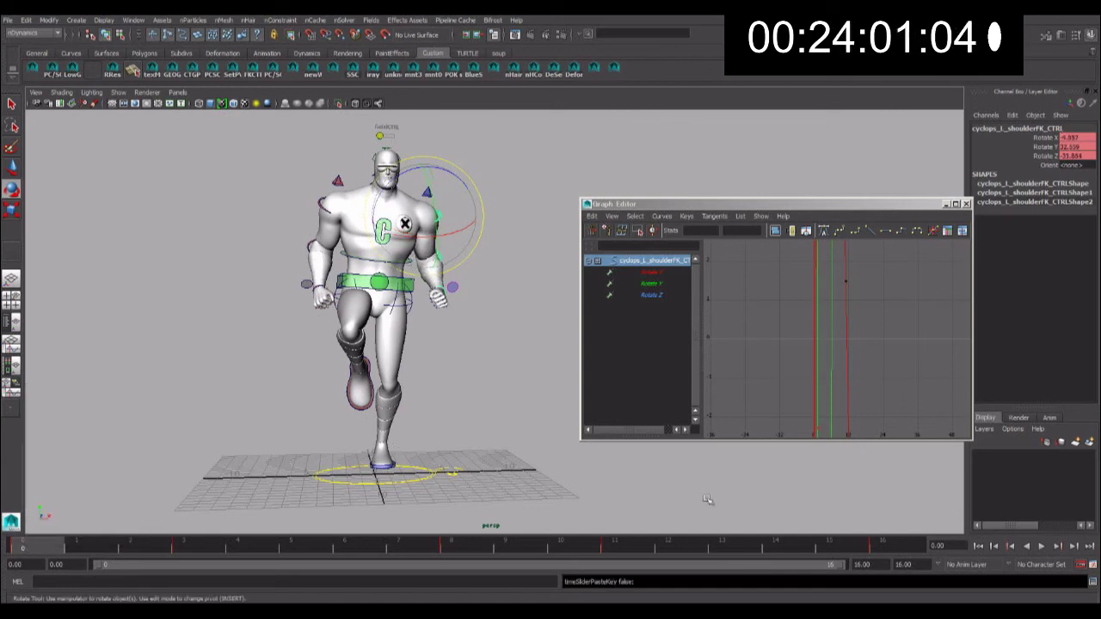
{"action": "left_click", "coordinate": [890, 544]}
{"action": "right_click", "coordinate": [893, 545]}
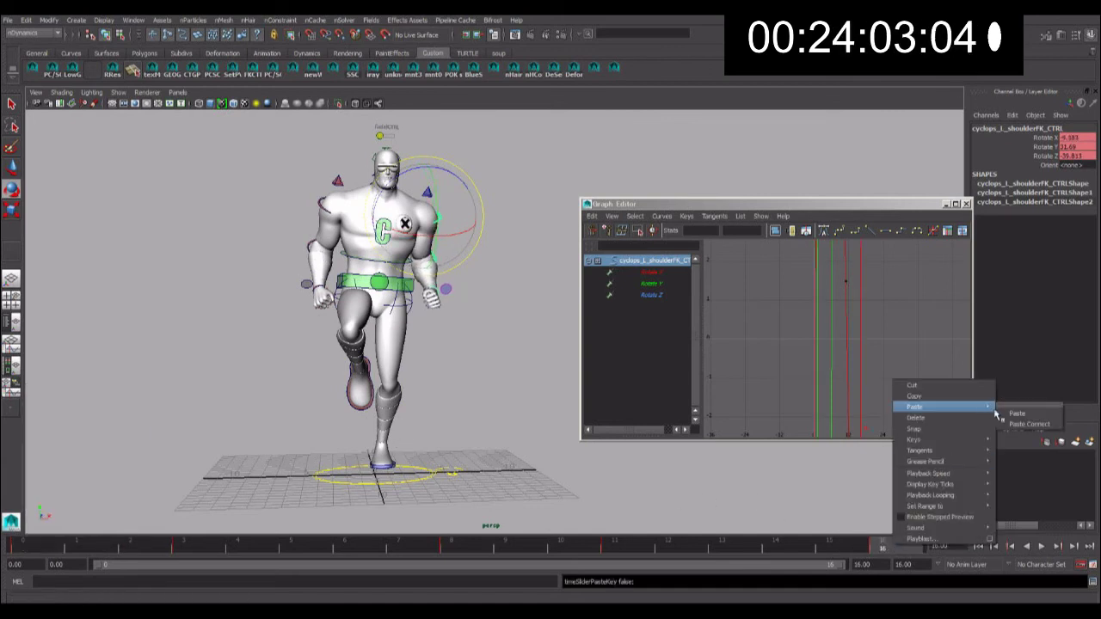
{"action": "left_click", "coordinate": [1023, 415]}
{"action": "key", "text": "alt+v"}
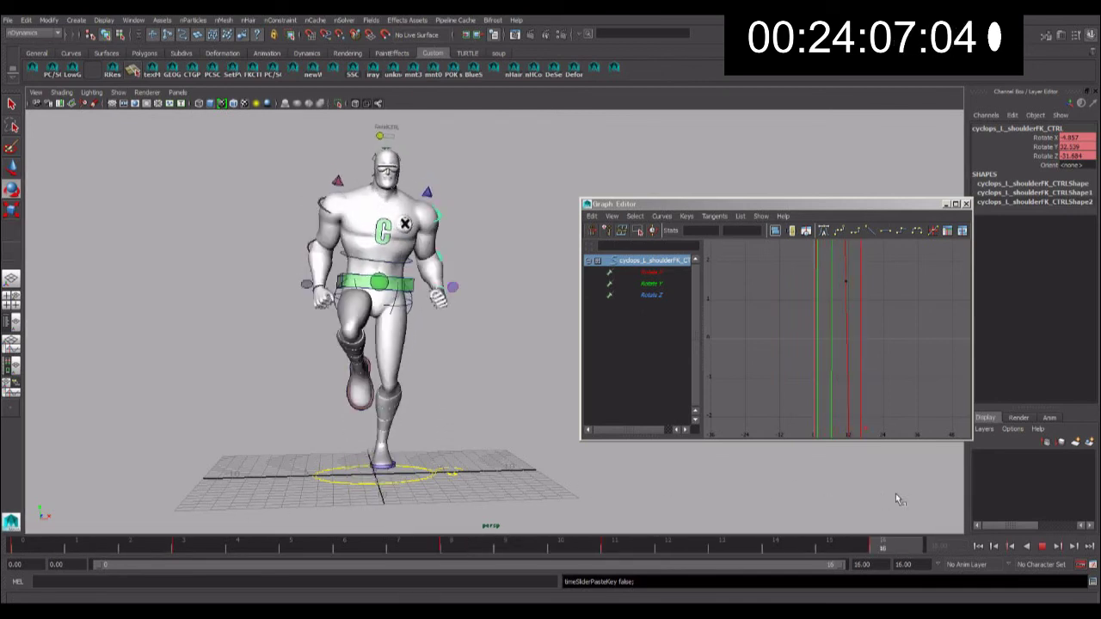
{"action": "key", "text": "alt+v"}
- From a side angle, playblast the whole marked run-cycle range, then stop and close FCheck
{"action": "left_click_drag", "start_coordinate": [258, 370], "coordinate": [379, 383], "text": "alt"}
{"action": "left_click_drag", "start_coordinate": [819, 547], "coordinate": [12, 547], "text": "shift"}
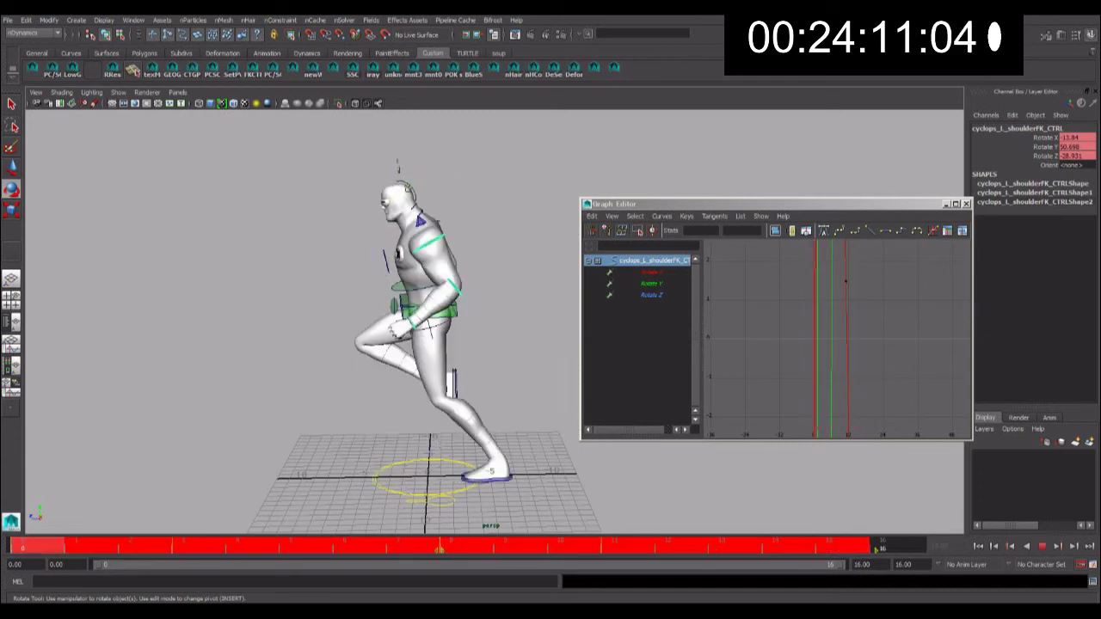
{"action": "left_click_drag", "start_coordinate": [263, 346], "coordinate": [404, 330], "text": "alt"}
{"action": "left_click_drag", "start_coordinate": [360, 400], "coordinate": [496, 432], "text": "alt"}
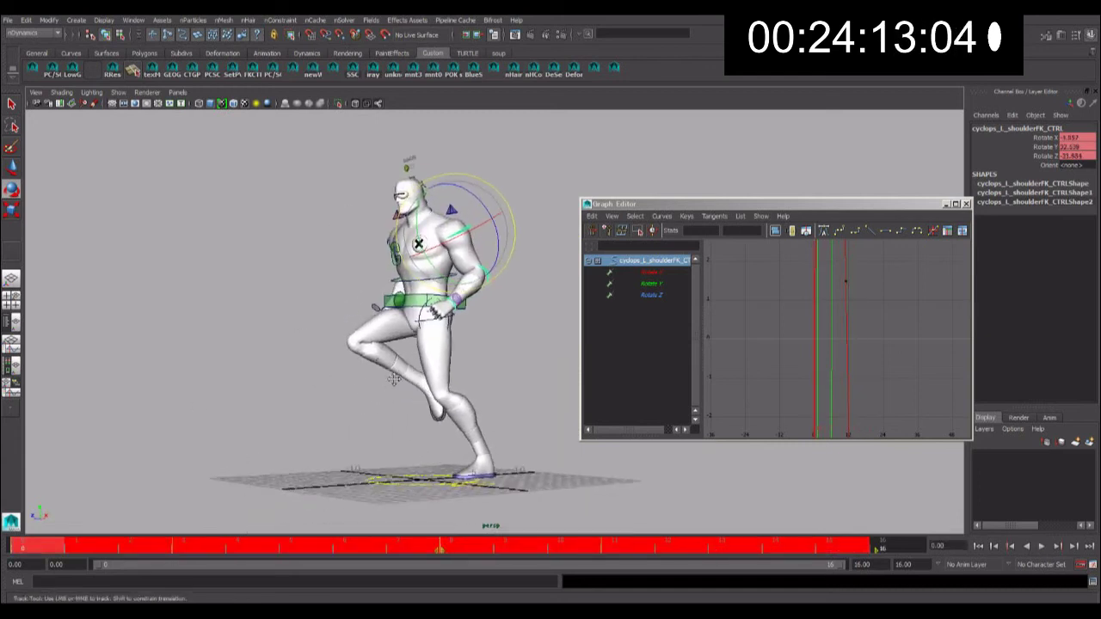
{"action": "key", "text": "q"}
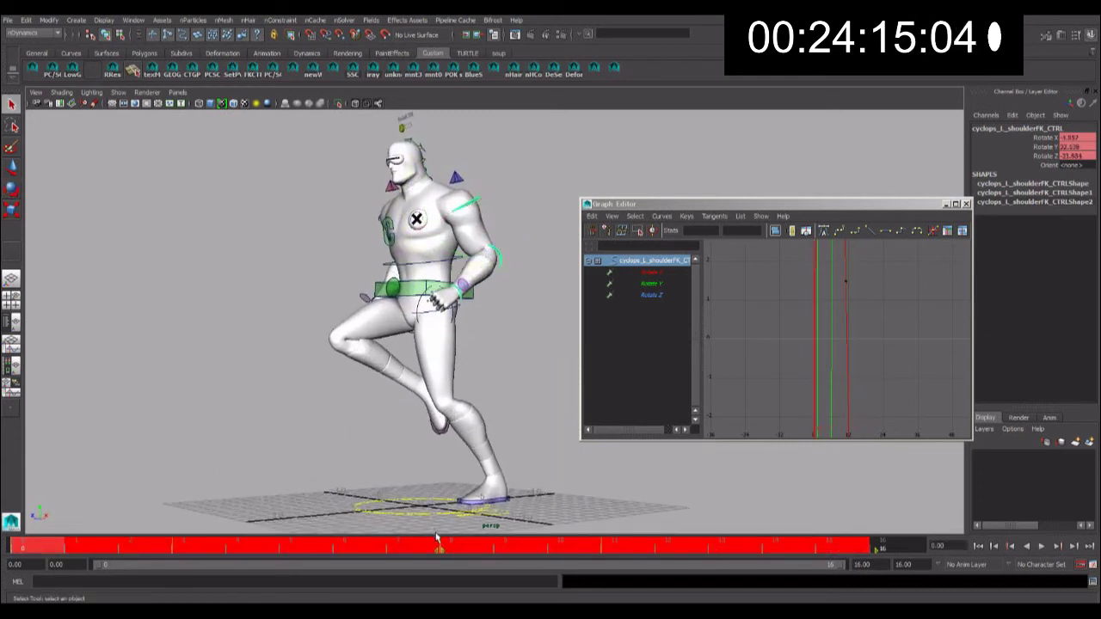
{"action": "right_click", "coordinate": [443, 551]}
{"action": "left_click", "coordinate": [447, 535]}
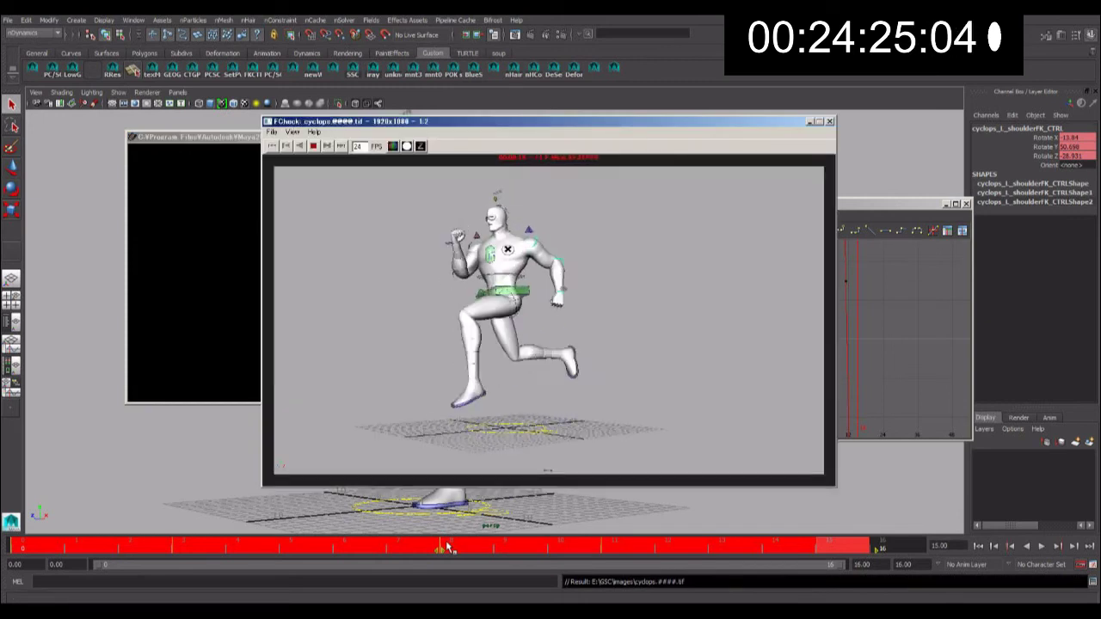
{"action": "left_click", "coordinate": [411, 166]}
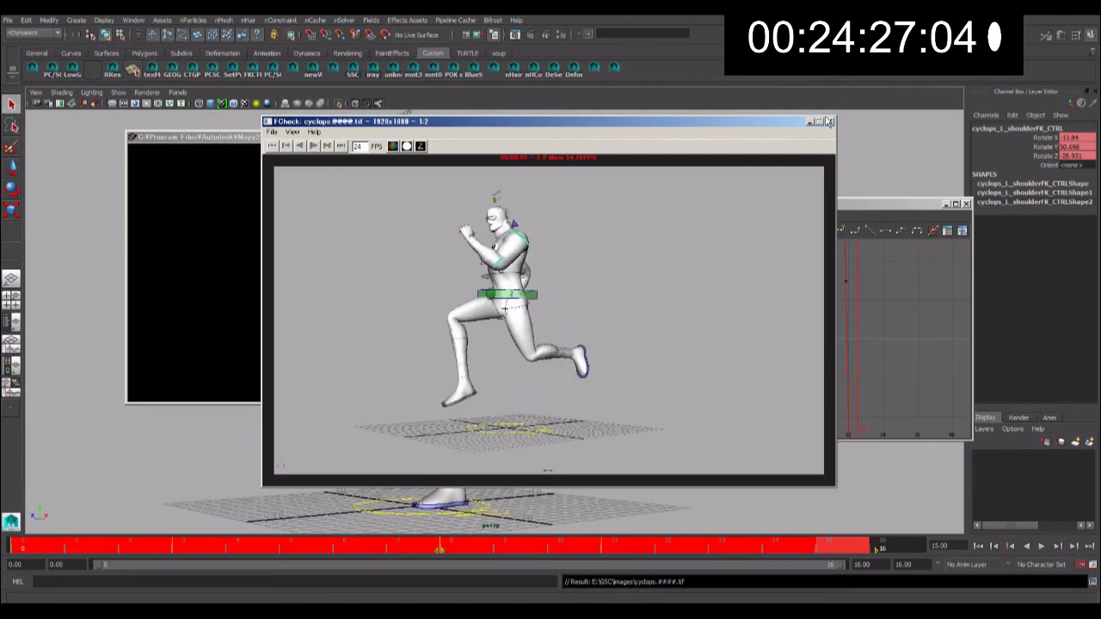
{"action": "left_click", "coordinate": [829, 122]}
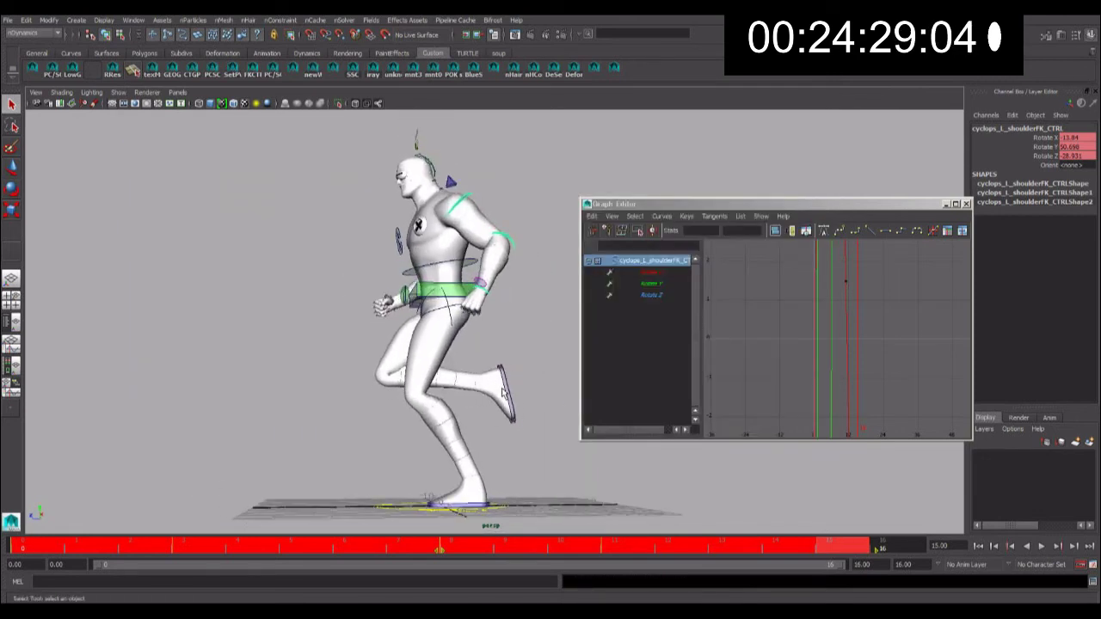
- Move the right foot IK control back along Z and lift it slightly at frame 0
{"action": "left_click", "coordinate": [504, 391]}
{"action": "key", "text": "alt+v"}
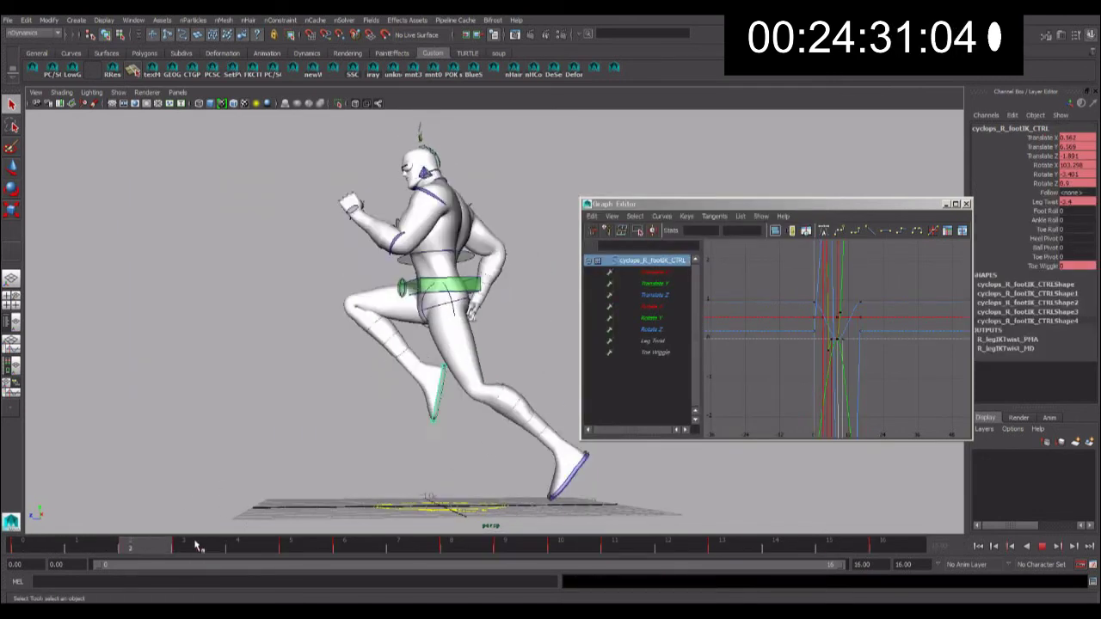
{"action": "key", "text": "w"}
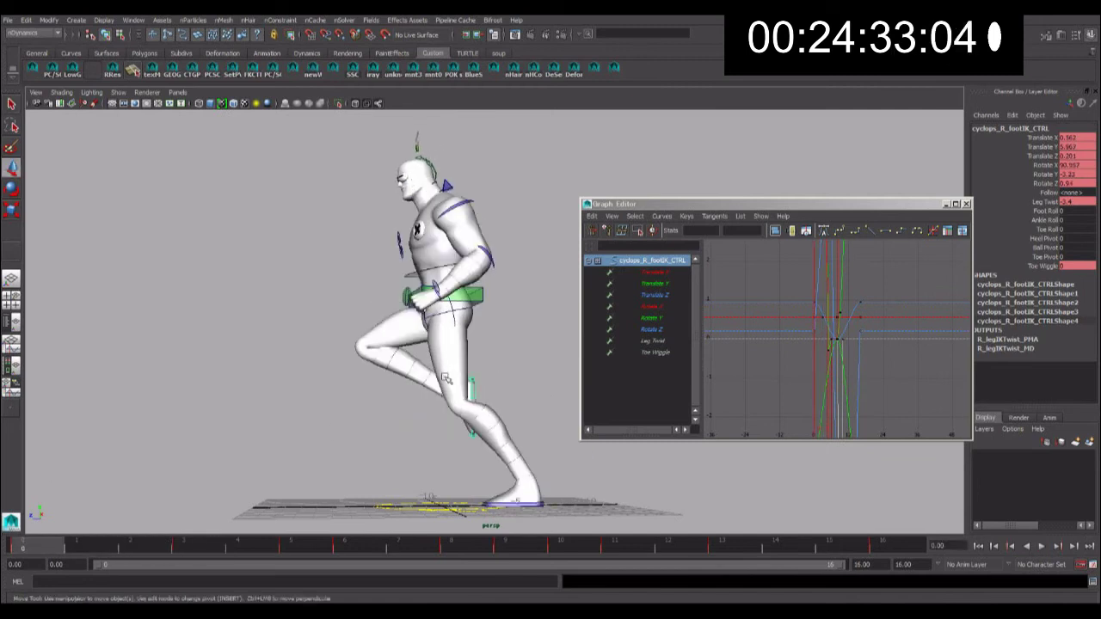
{"action": "left_click_drag", "start_coordinate": [473, 387], "coordinate": [486, 334]}
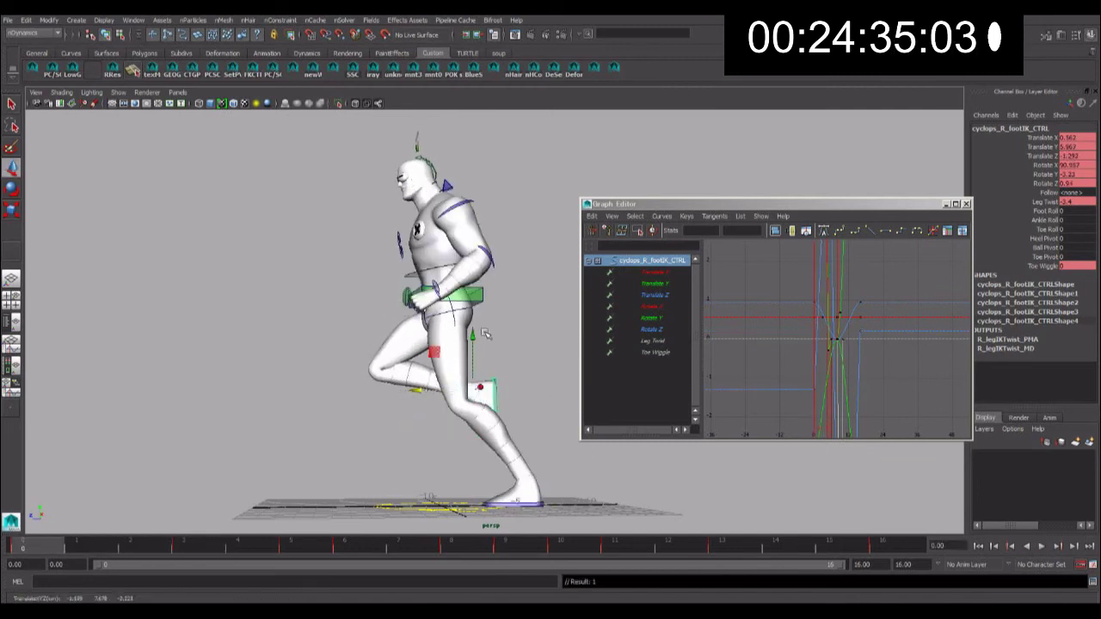
{"action": "left_click_drag", "start_coordinate": [473, 338], "coordinate": [475, 331]}
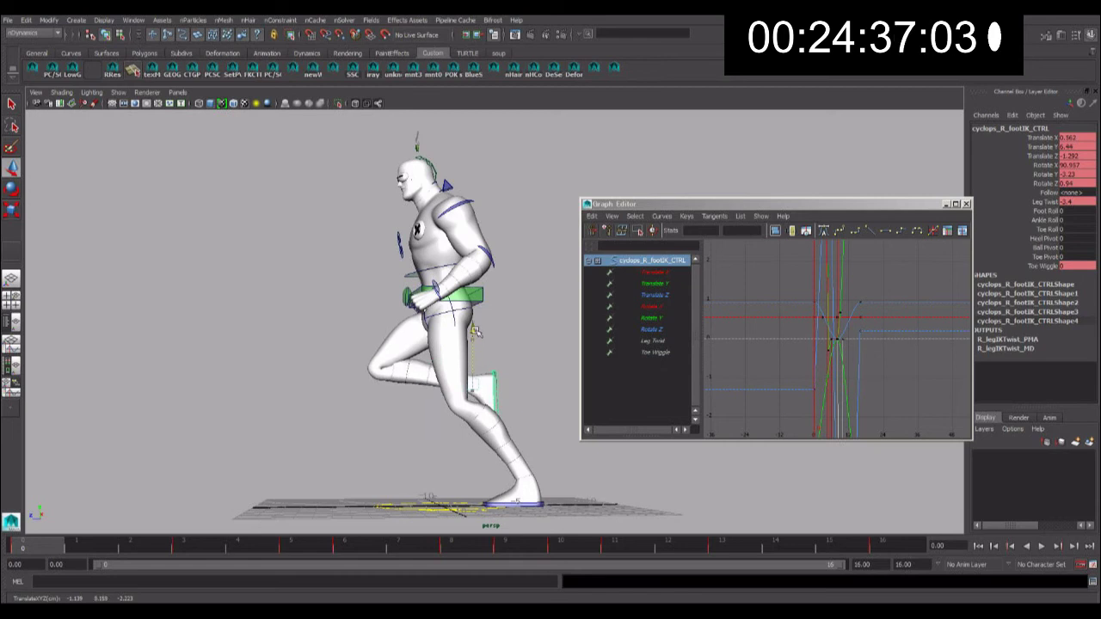
- Copy the right foot's frame-0 key, paste it at frame 16, and play the cycle
{"action": "right_click", "coordinate": [110, 543]}
{"action": "left_click", "coordinate": [141, 388]}
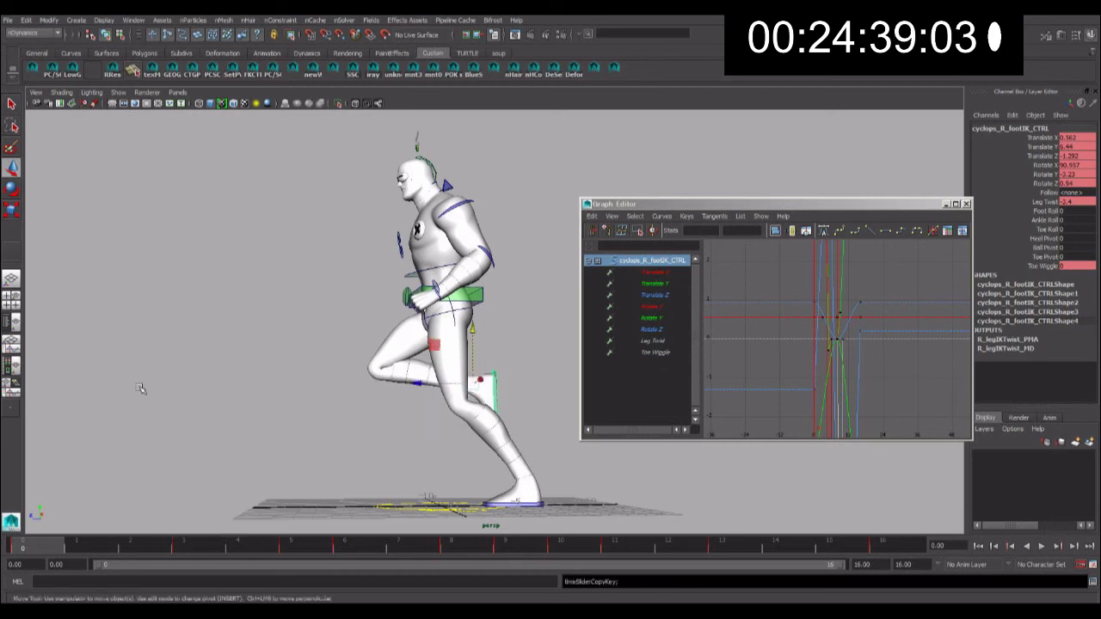
{"action": "left_click", "coordinate": [880, 544]}
{"action": "right_click", "coordinate": [895, 543]}
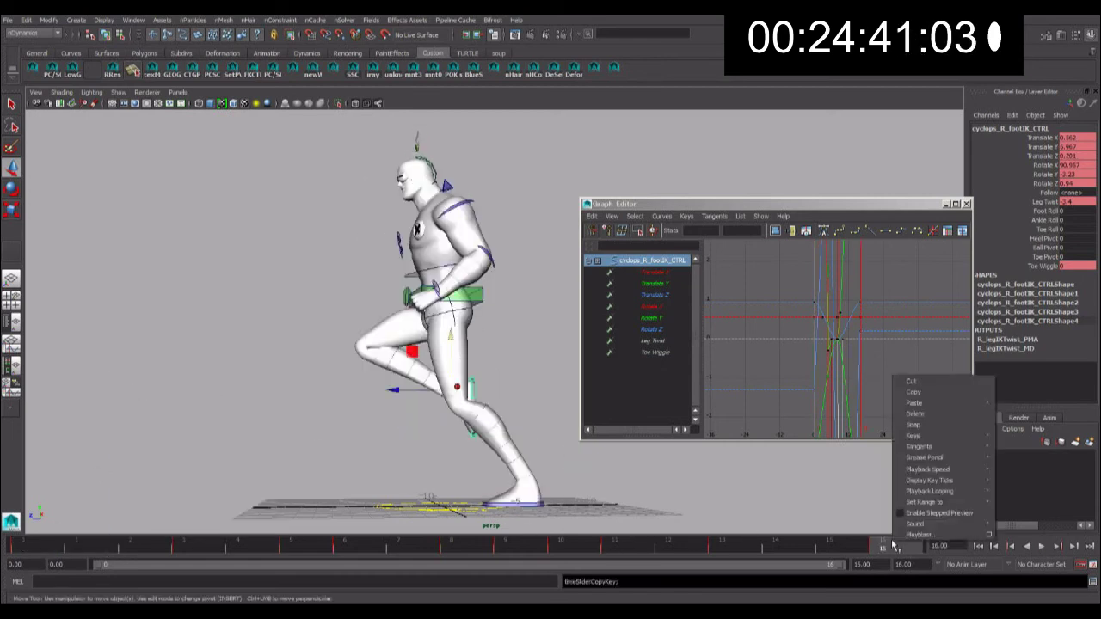
{"action": "left_click", "coordinate": [1015, 409]}
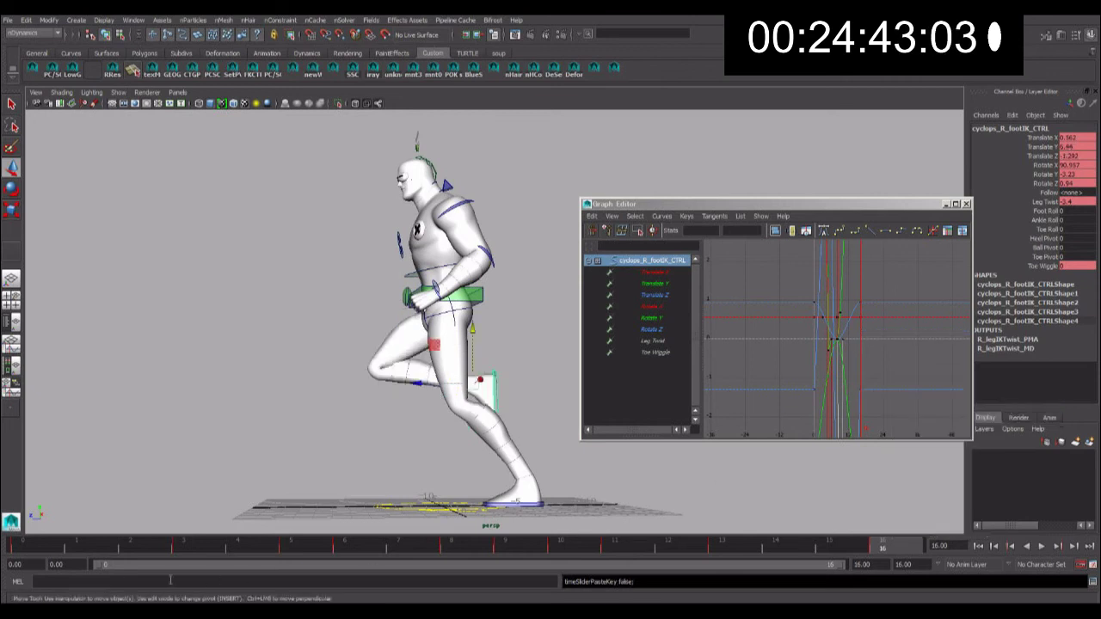
{"action": "key", "text": "alt+v"}
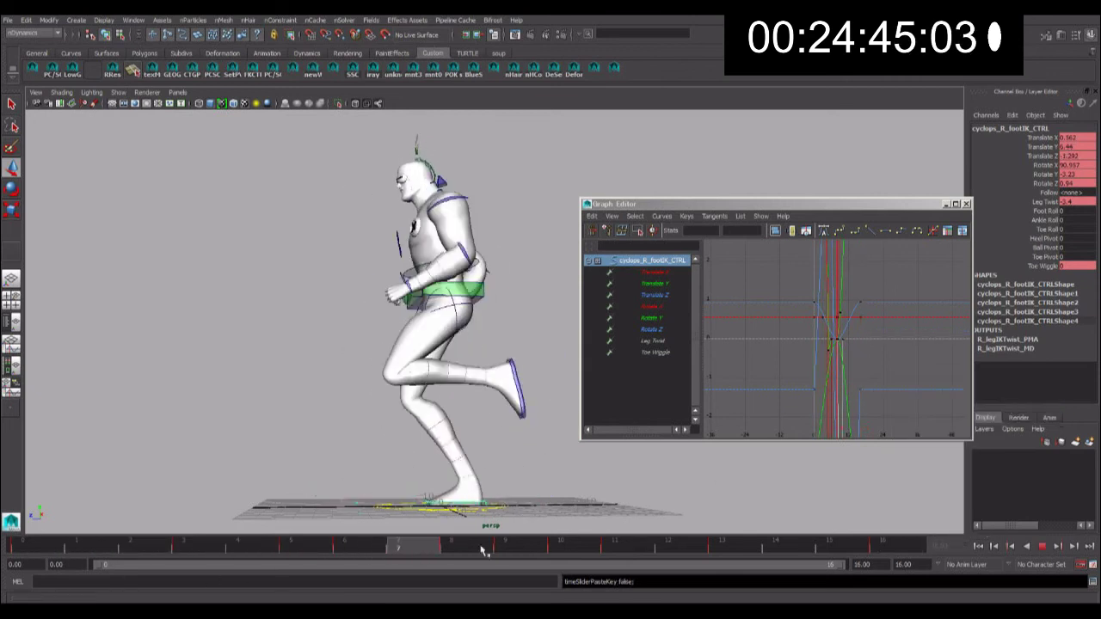
{"action": "key", "text": "alt+v"}
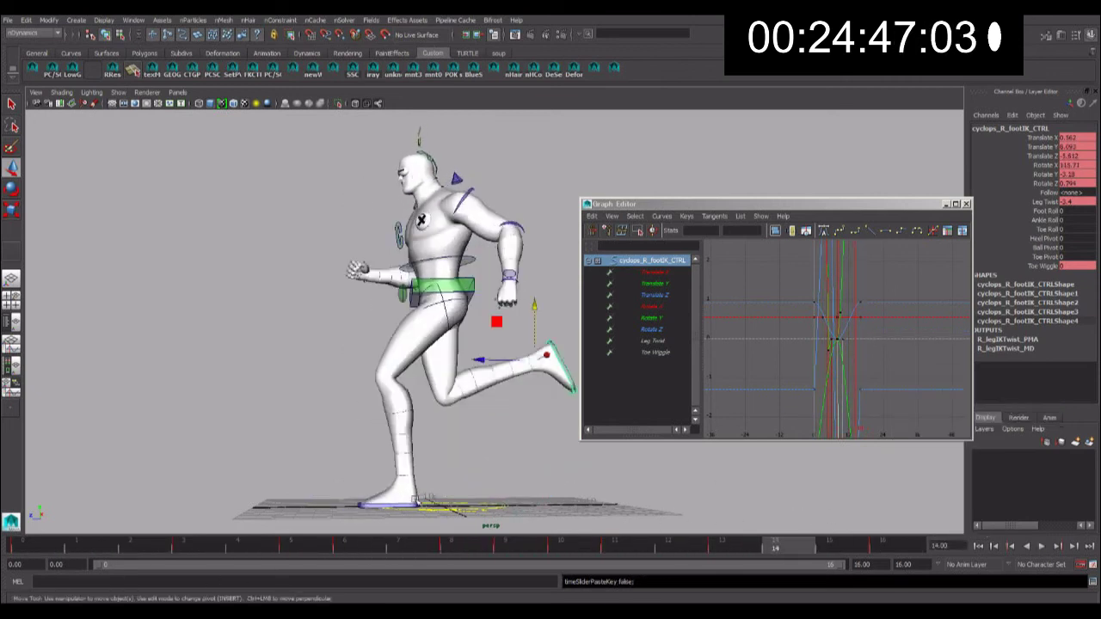
- Paste the copied foot key onto the left foot IK control at frame 8
{"action": "left_click", "coordinate": [402, 501]}
{"action": "left_click", "coordinate": [407, 504]}
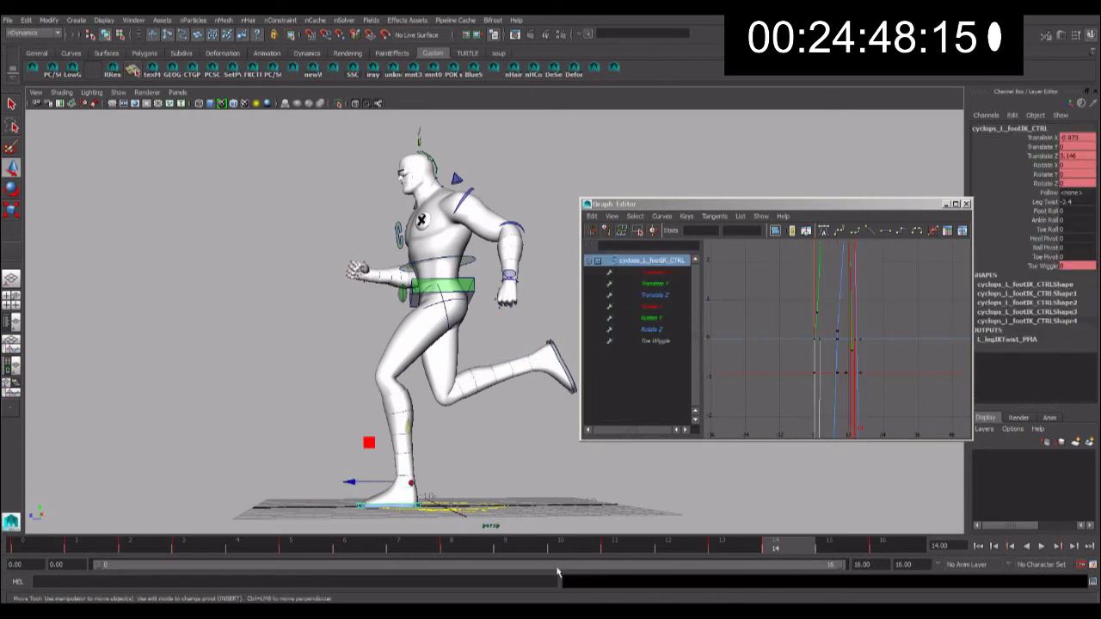
{"action": "left_click", "coordinate": [482, 553]}
{"action": "right_click", "coordinate": [473, 550]}
{"action": "left_click", "coordinate": [602, 411]}
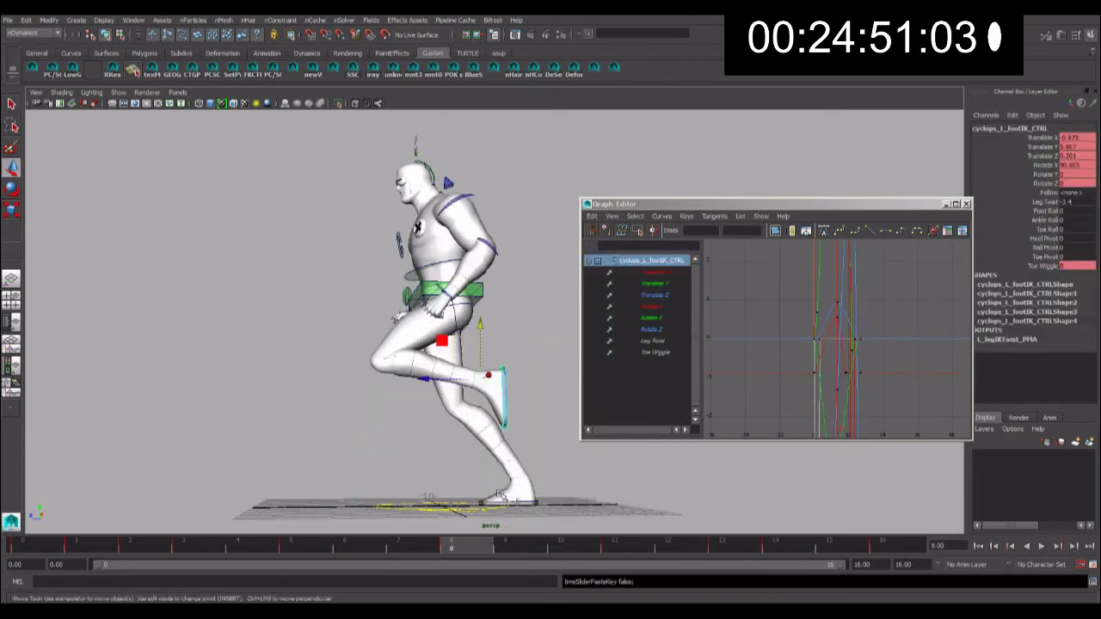
- Play the cycle, then mark the whole frame range and playblast it with Ctrl+P
{"action": "key", "text": "alt+v"}
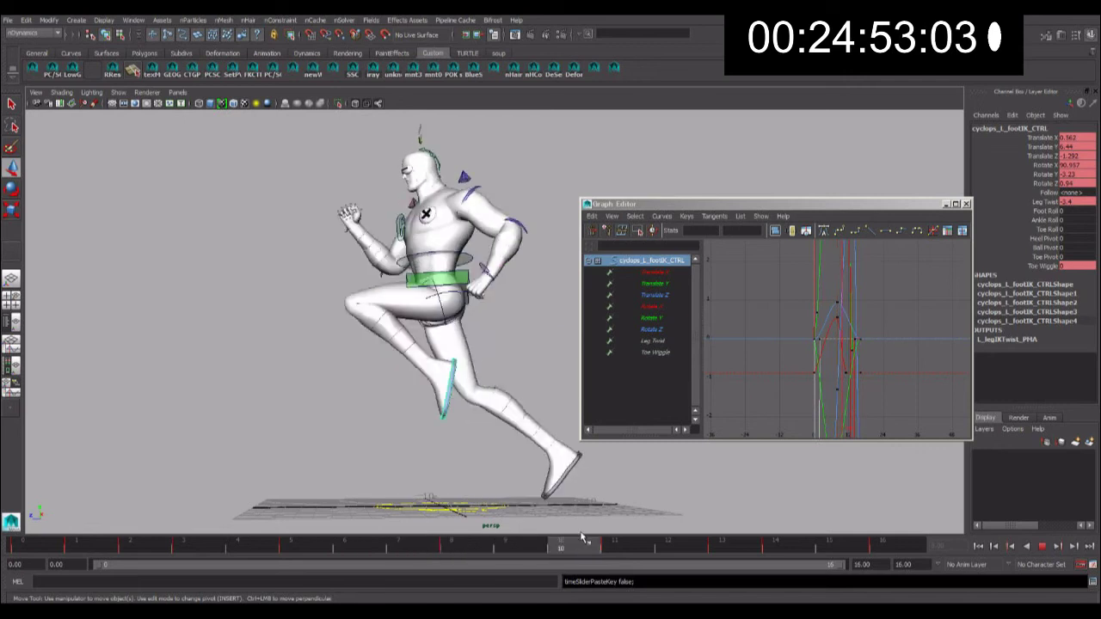
{"action": "left_click_drag", "start_coordinate": [835, 545], "coordinate": [12, 545], "text": "shift"}
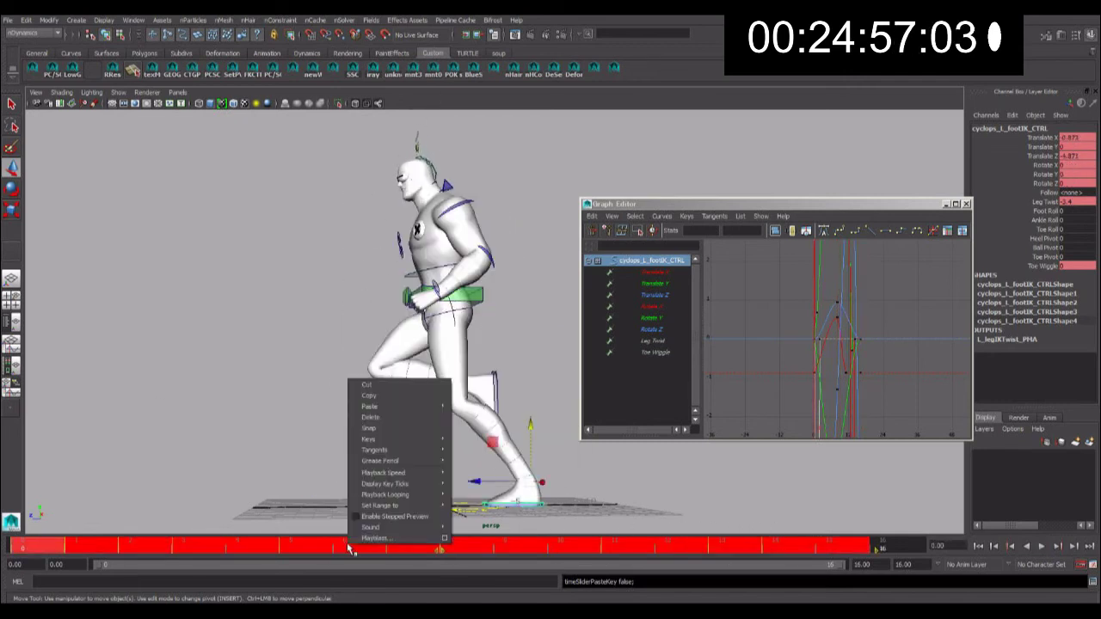
{"action": "key", "text": "ctrl+p"}
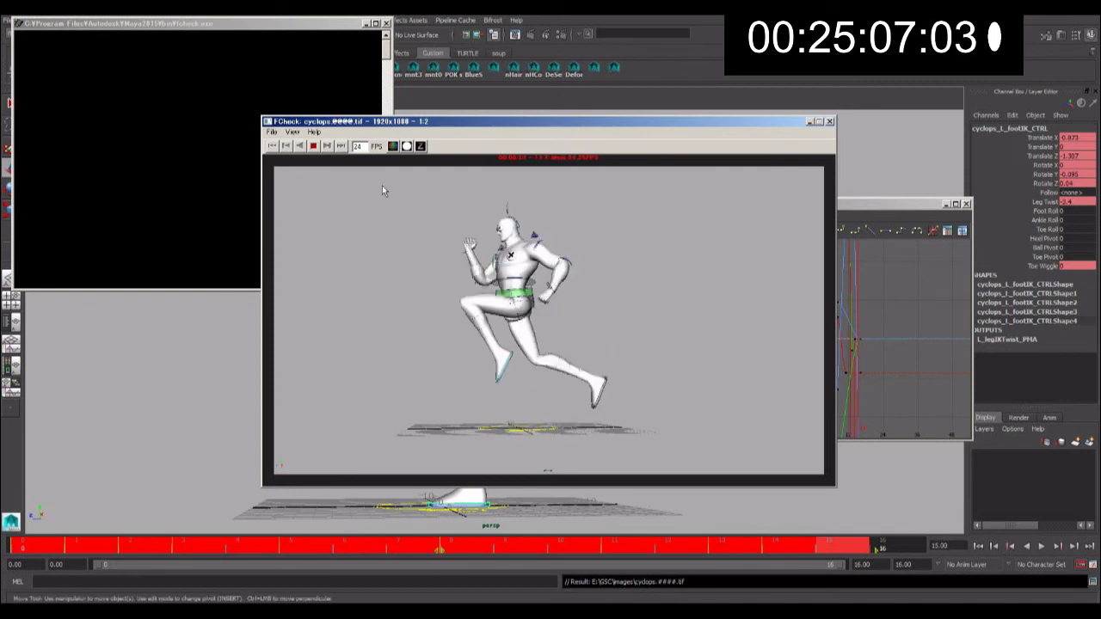
- Stop the new run-cycle playblast in FCheck and close the viewer
{"action": "left_click", "coordinate": [314, 150]}
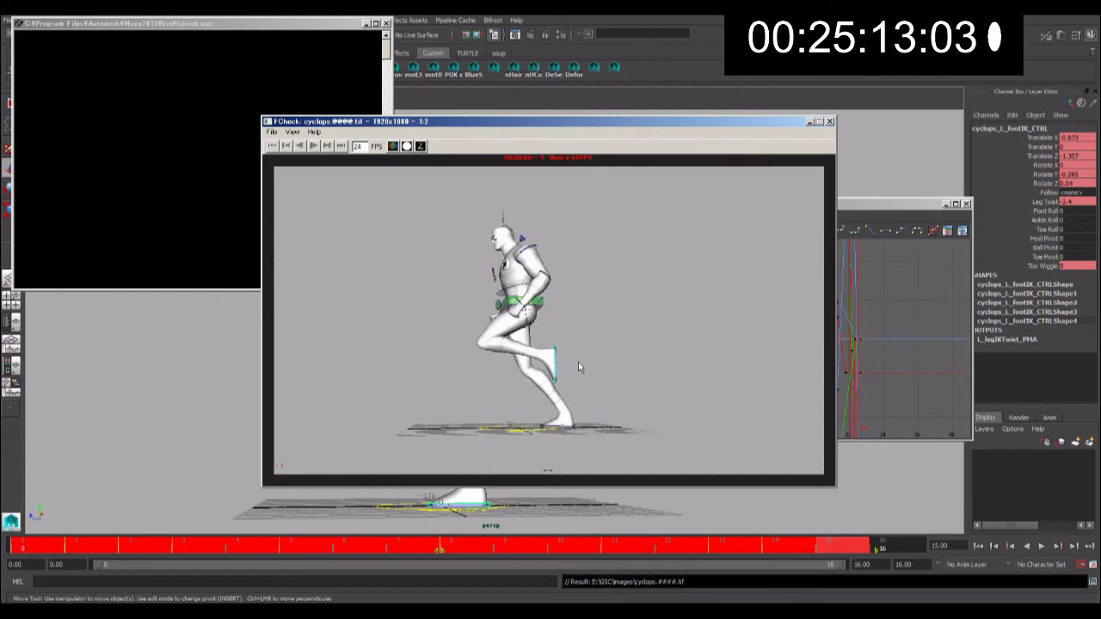
{"action": "left_click", "coordinate": [829, 121]}
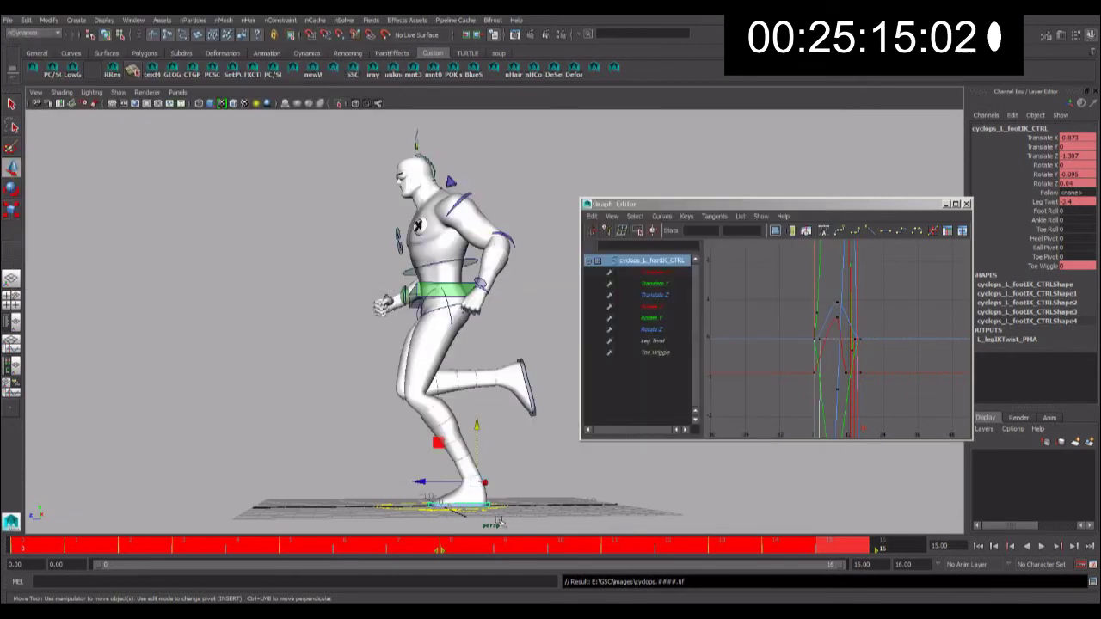
- At frame 8, rotate the left foot IK control further on X and copy its keys
{"action": "left_click", "coordinate": [543, 552]}
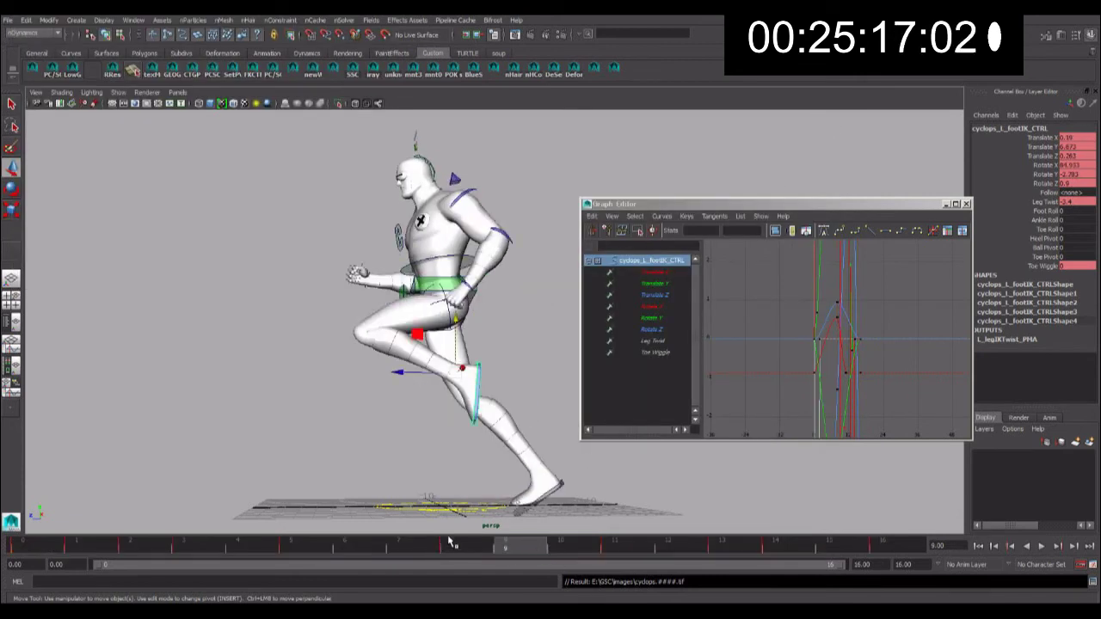
{"action": "left_click", "coordinate": [451, 547]}
{"action": "key", "text": "e"}
{"action": "left_click_drag", "start_coordinate": [455, 426], "coordinate": [463, 430]}
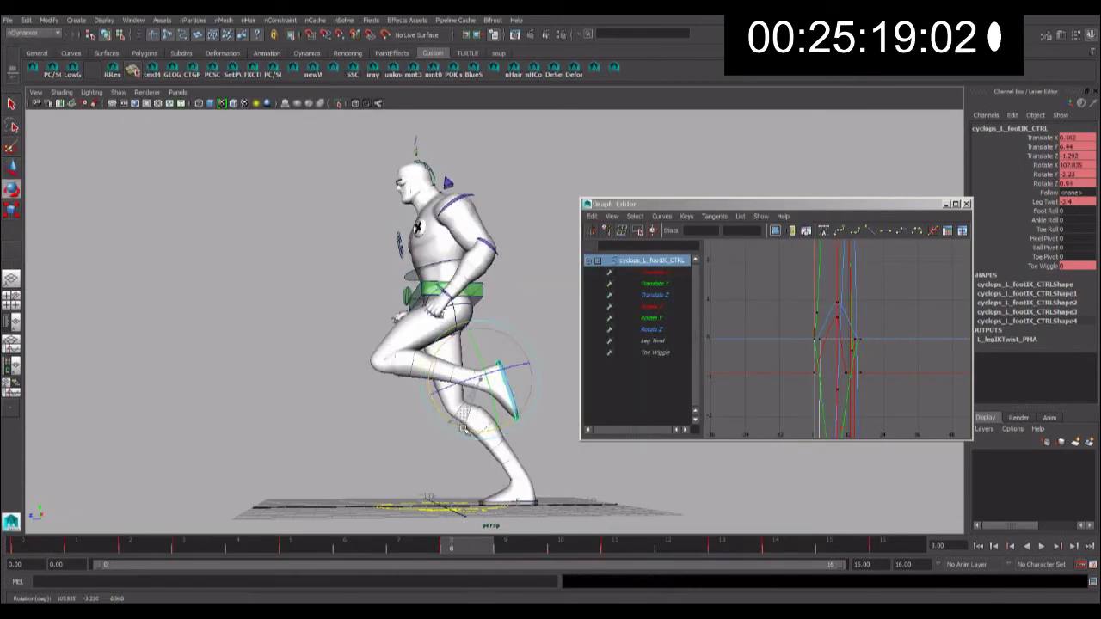
{"action": "right_click", "coordinate": [491, 547]}
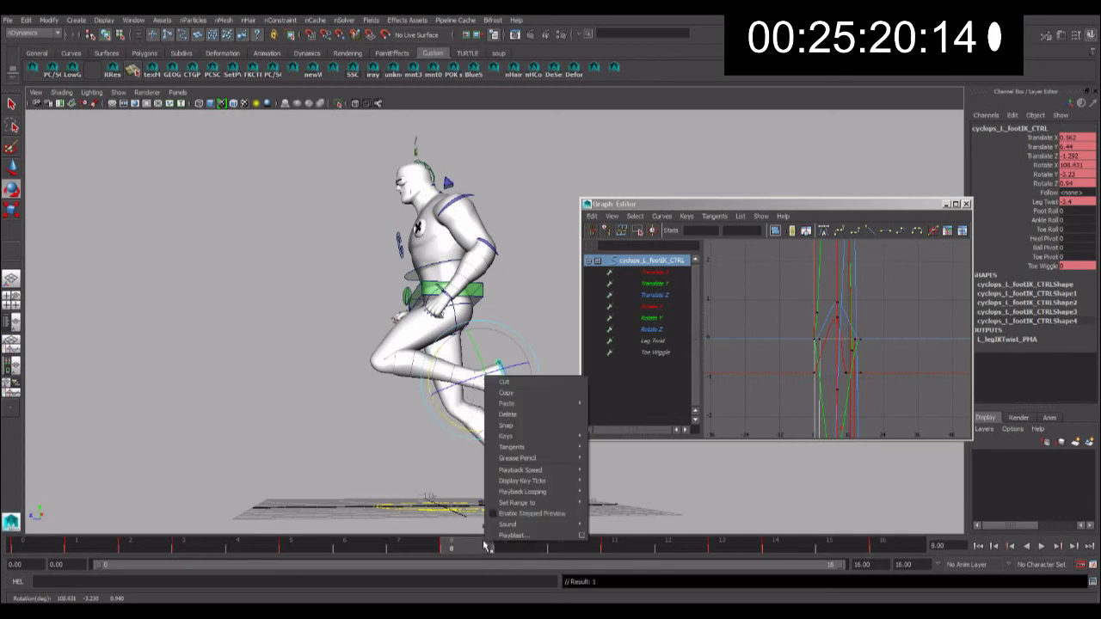
{"action": "left_click", "coordinate": [520, 392]}
- Paste the copied foot keys onto the right foot control at frames 0 and 16
{"action": "left_click", "coordinate": [526, 502]}
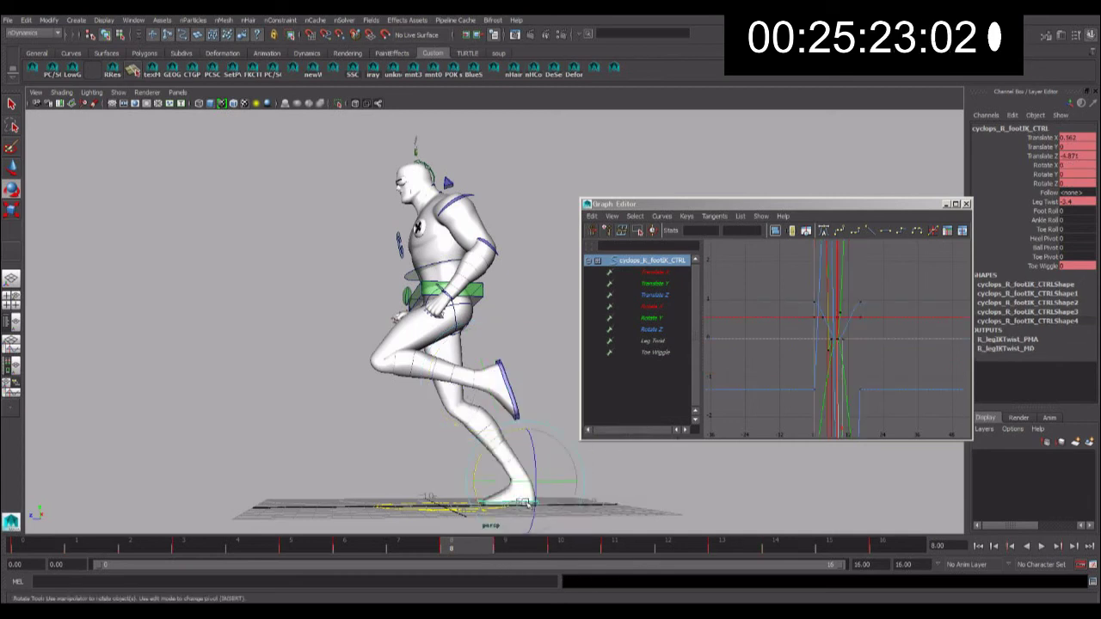
{"action": "left_click", "coordinate": [23, 547]}
{"action": "right_click", "coordinate": [23, 547]}
{"action": "mouse_move", "coordinate": [45, 408]}
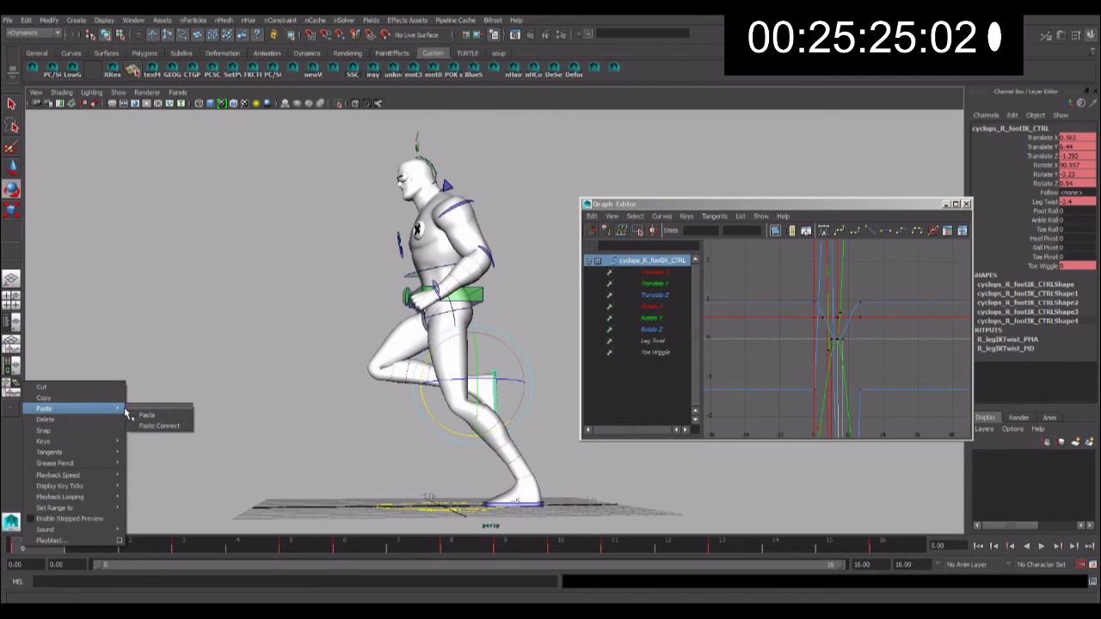
{"action": "left_click", "coordinate": [147, 415]}
{"action": "left_click", "coordinate": [914, 547]}
{"action": "right_click", "coordinate": [915, 547]}
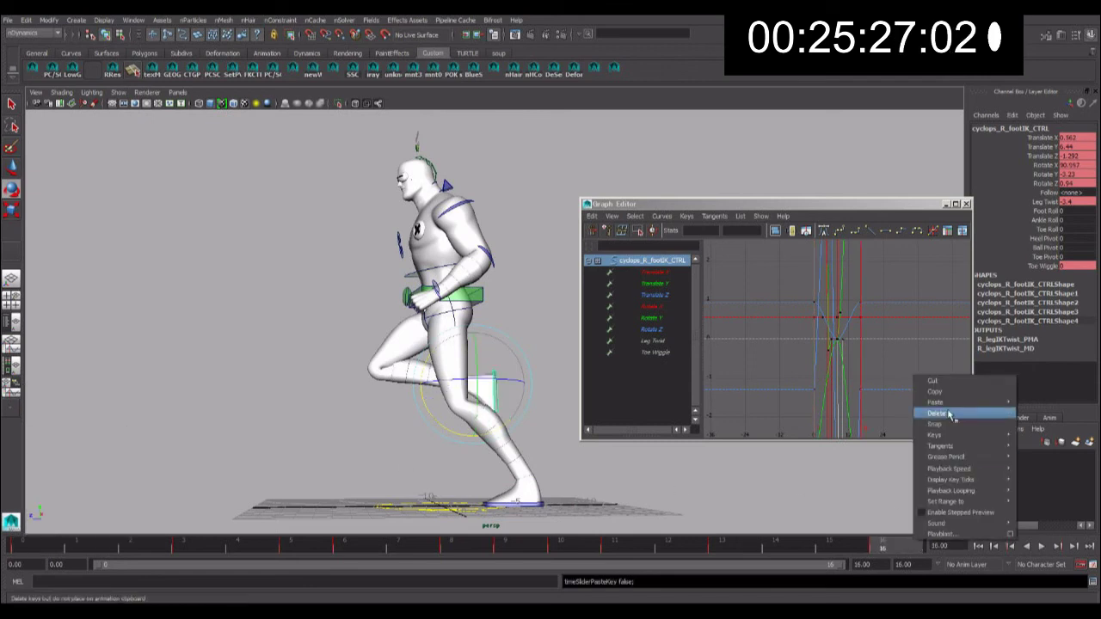
{"action": "left_click", "coordinate": [1037, 408]}
{"action": "left_click", "coordinate": [307, 258]}
- From a front view, render a playblast of the run cycle
{"action": "mouse_move", "coordinate": [307, 258]}
{"action": "left_mouse_down", "text": "alt"}
{"action": "mouse_move", "coordinate": [342, 311]}
{"action": "mouse_move", "coordinate": [331, 312]}
{"action": "left_mouse_up", "text": "alt"}
{"action": "right_click", "coordinate": [459, 550]}
{"action": "left_click", "coordinate": [464, 542]}
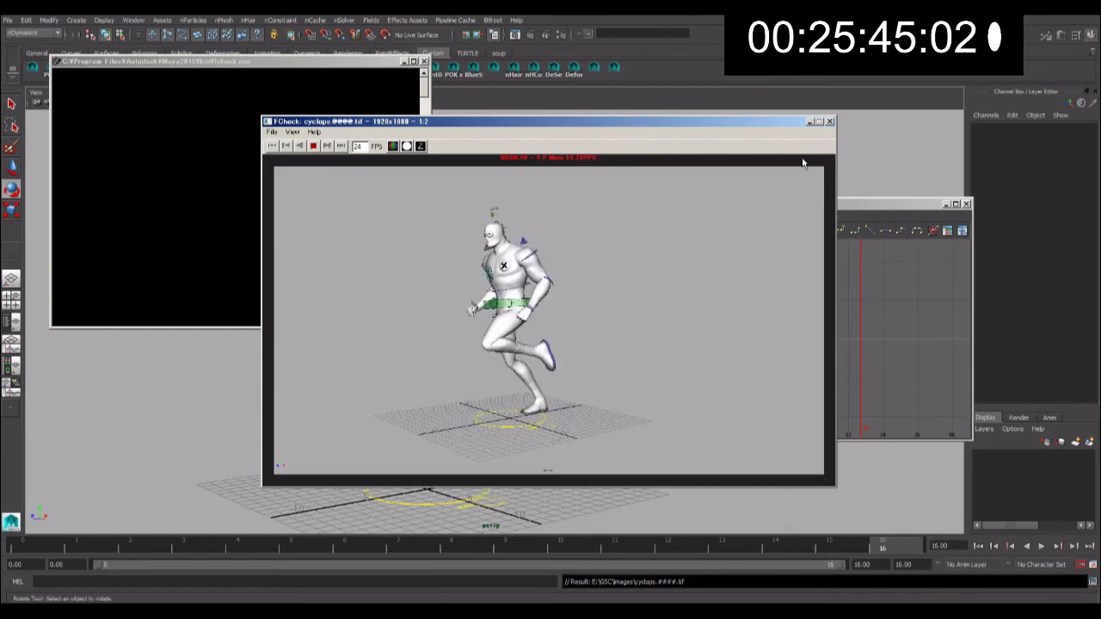
- Close FCheck and its console, then resume playing the run cycle in Maya
{"action": "left_click", "coordinate": [830, 123]}
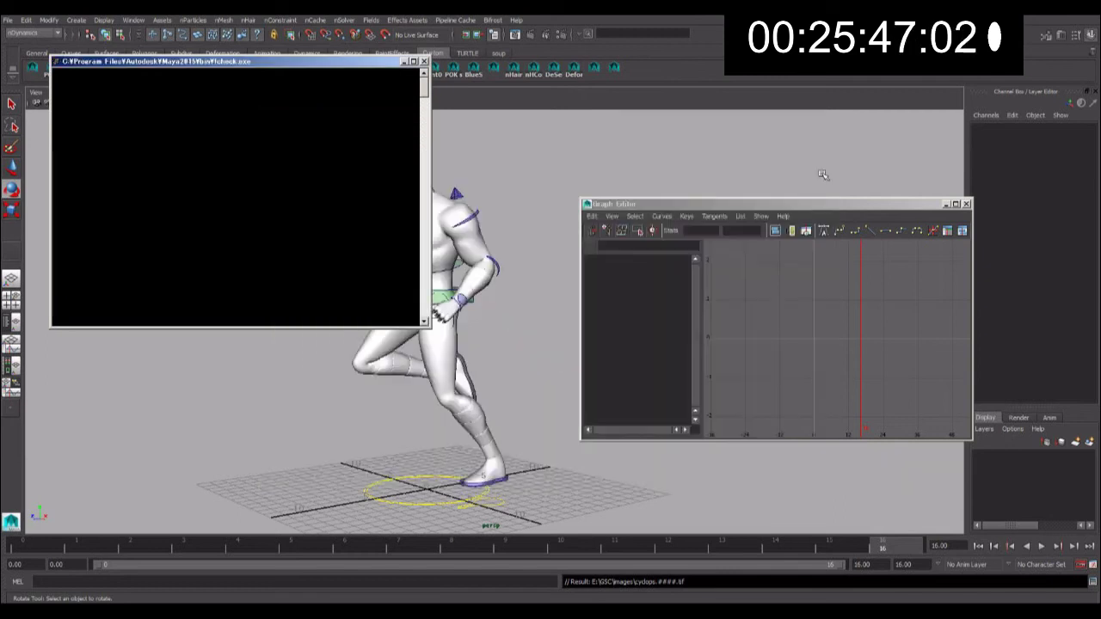
{"action": "left_click", "coordinate": [842, 549]}
{"action": "key", "text": "alt+v"}
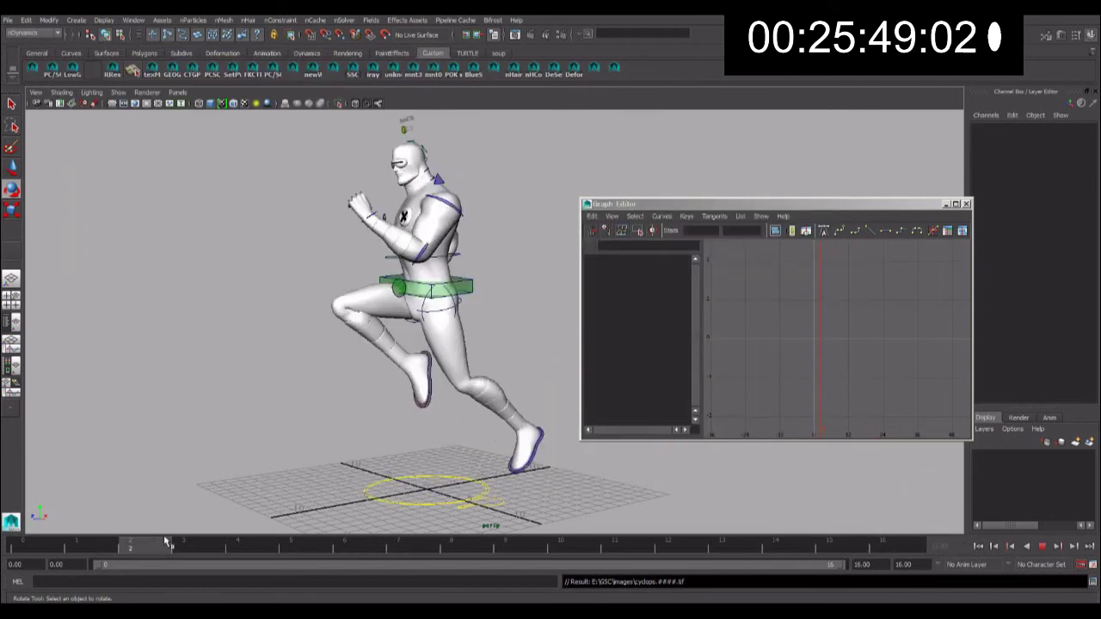
- Stop playback at frame 5, select the right foot control, and copy its keys
{"action": "key", "text": "alt+v"}
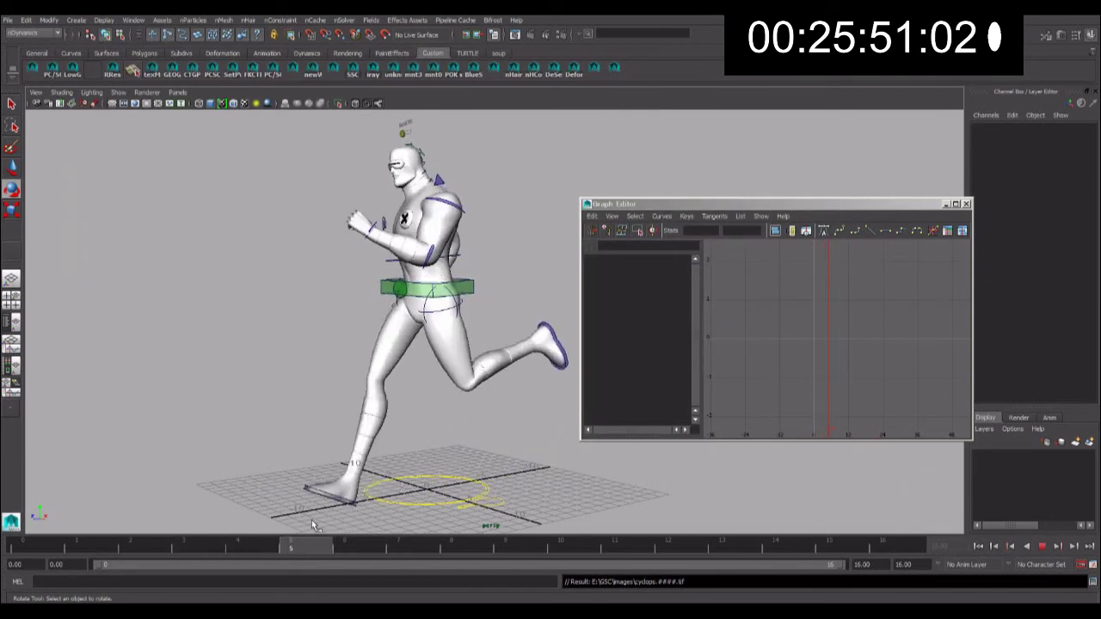
{"action": "left_click", "coordinate": [325, 492]}
{"action": "key", "text": "w"}
{"action": "mouse_move", "coordinate": [327, 448]}
{"action": "left_mouse_down", "text": "alt"}
{"action": "mouse_move", "coordinate": [372, 432]}
{"action": "mouse_move", "coordinate": [373, 397]}
{"action": "left_mouse_up", "text": "alt"}
{"action": "right_click", "coordinate": [288, 549]}
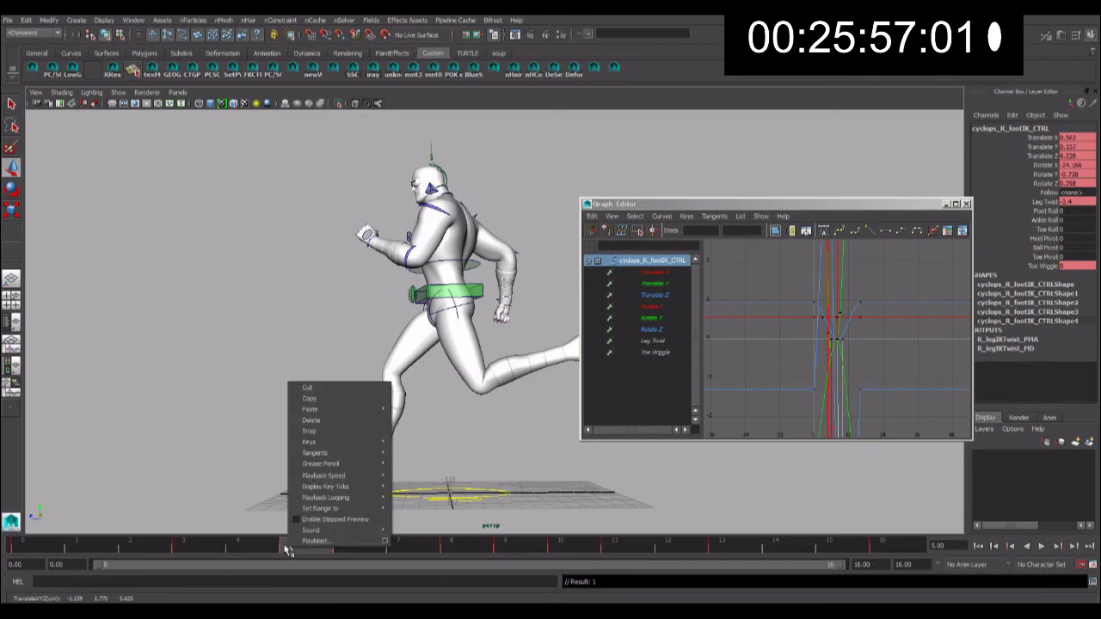
{"action": "left_click", "coordinate": [310, 399]}
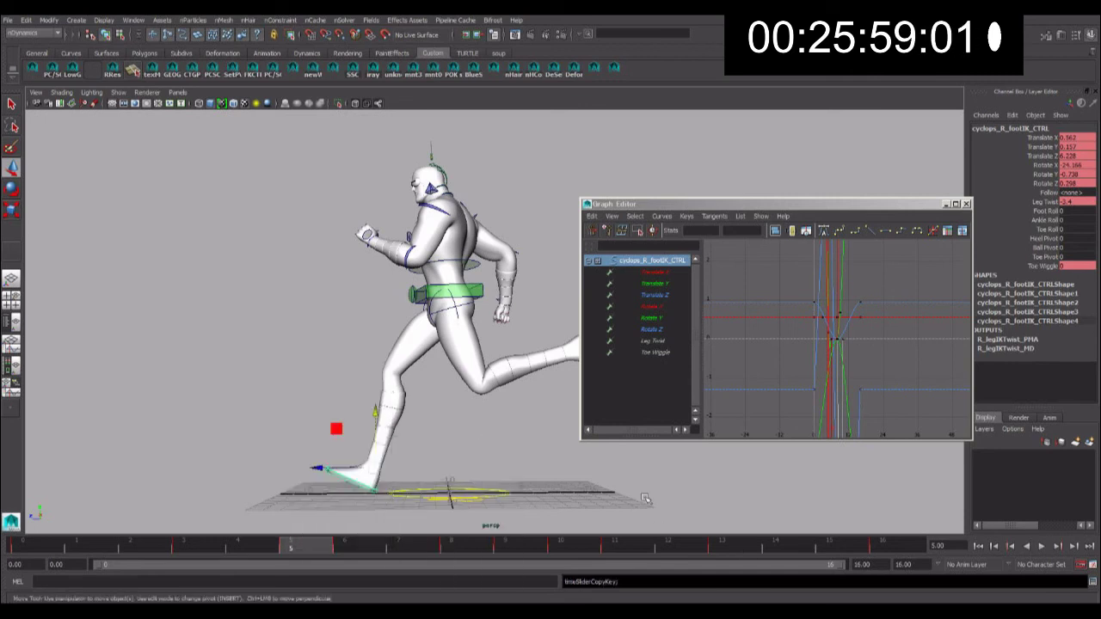
- Reselect only the right foot control and show its Rotate X curve in the Graph Editor
{"action": "middle_click_drag", "start_coordinate": [553, 360], "coordinate": [471, 358], "text": "alt"}
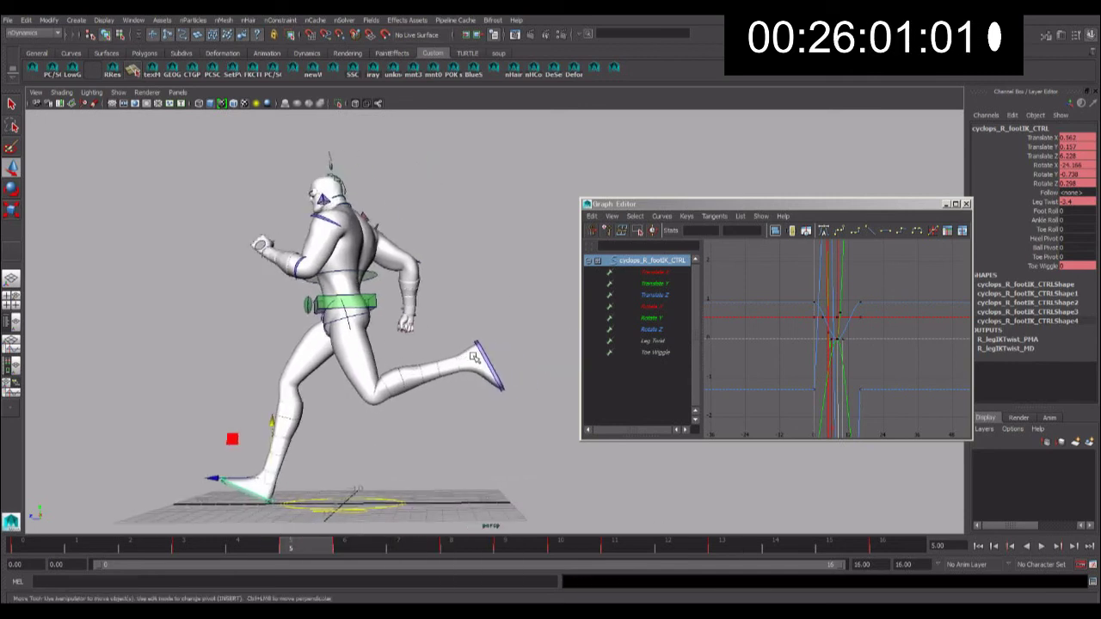
{"action": "left_click", "coordinate": [491, 374], "text": "shift"}
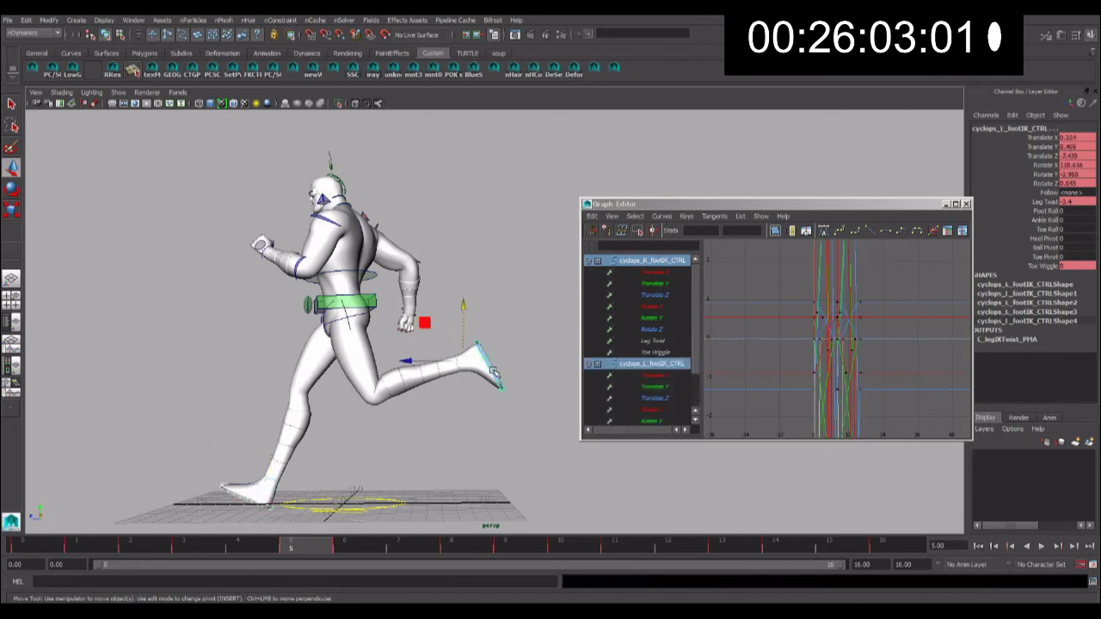
{"action": "left_click", "coordinate": [239, 484]}
{"action": "left_click", "coordinate": [665, 308]}
{"action": "left_click", "coordinate": [717, 211]}
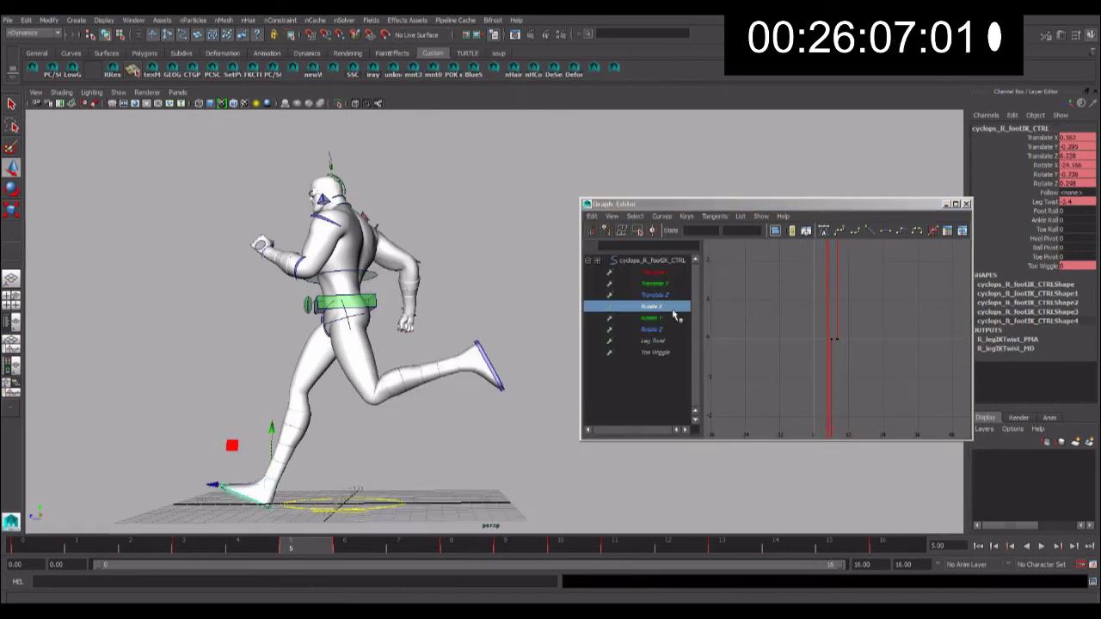
- Test-move the right foot's Translate Z and Translate Y keys, undoing each change
{"action": "left_click", "coordinate": [658, 294]}
{"action": "middle_click_drag", "start_coordinate": [802, 309], "coordinate": [800, 331]}
{"action": "key", "text": "ctrl+z"}
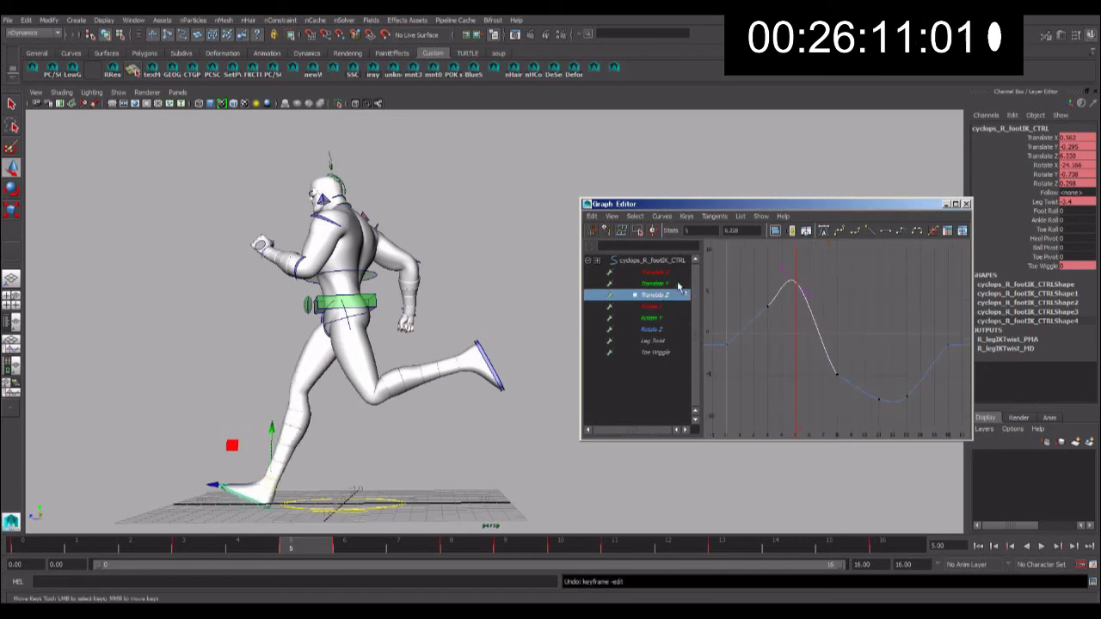
{"action": "left_click", "coordinate": [678, 284]}
{"action": "middle_click_drag", "start_coordinate": [818, 367], "coordinate": [826, 361]}
{"action": "key", "text": "ctrl+z"}
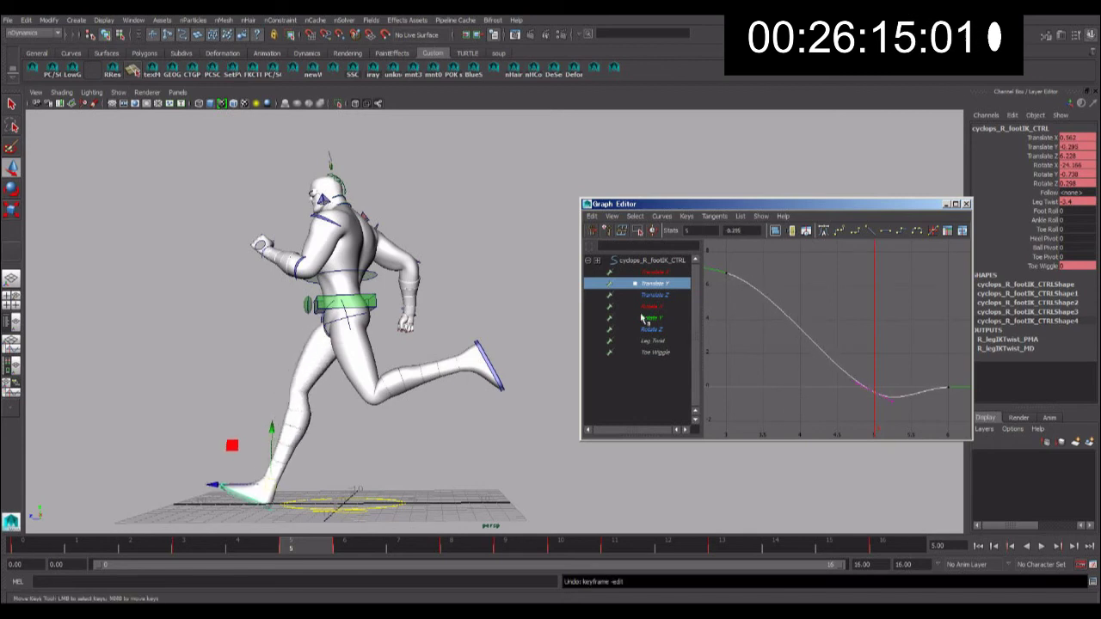
- Raise both feet's Translate Y keys by 0.210 in the Graph Editor
{"action": "left_click", "coordinate": [489, 361], "text": "shift"}
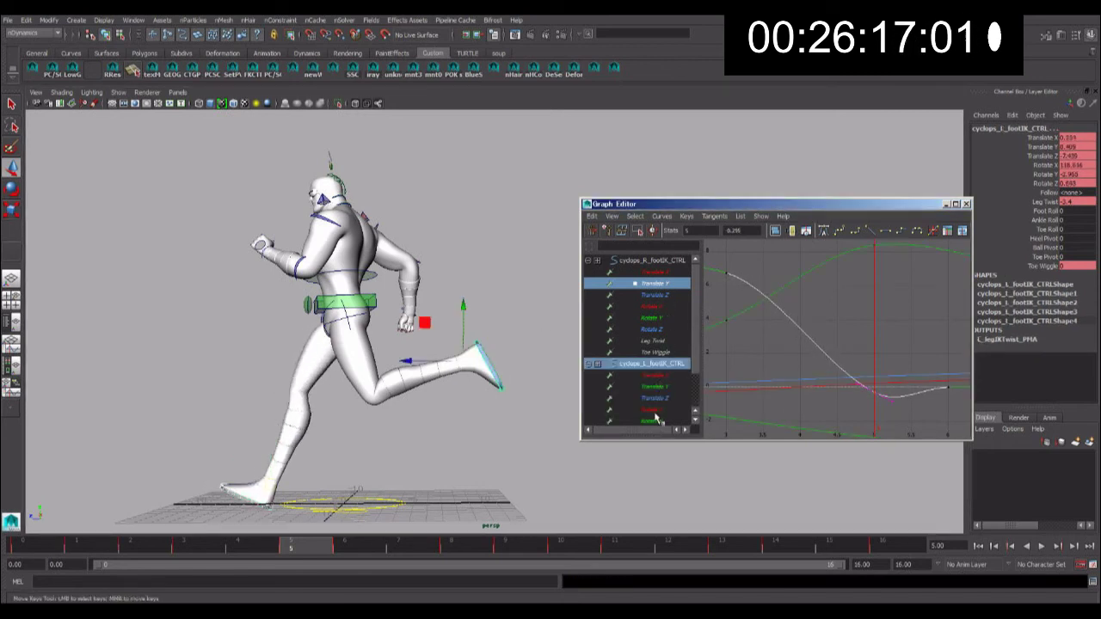
{"action": "left_click", "coordinate": [663, 388], "text": "ctrl"}
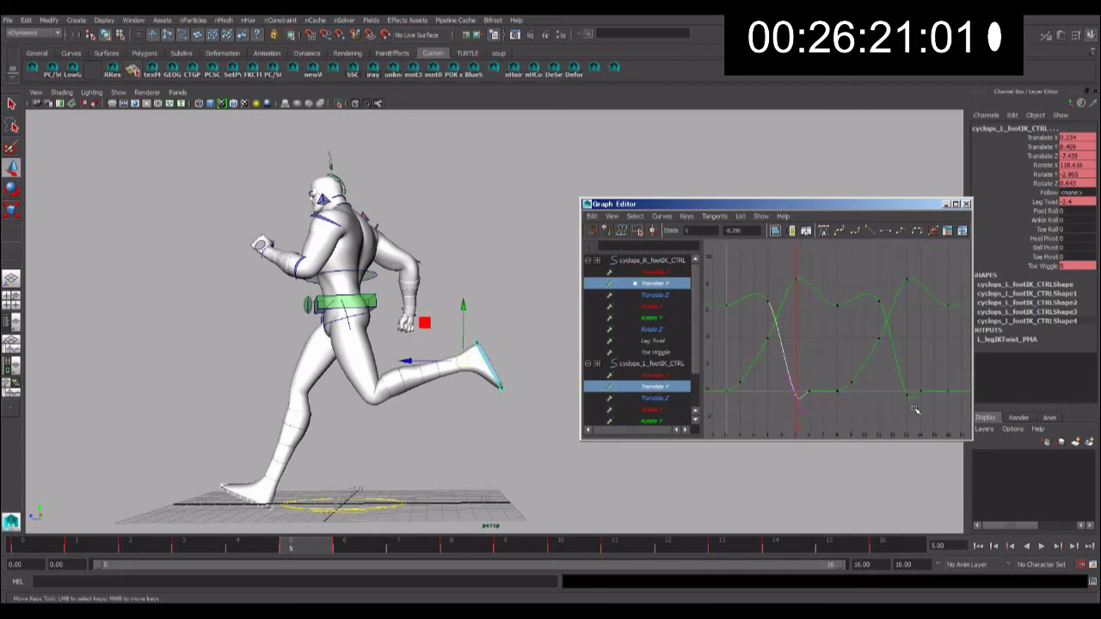
{"action": "middle_click_drag", "start_coordinate": [911, 368], "coordinate": [911, 361]}
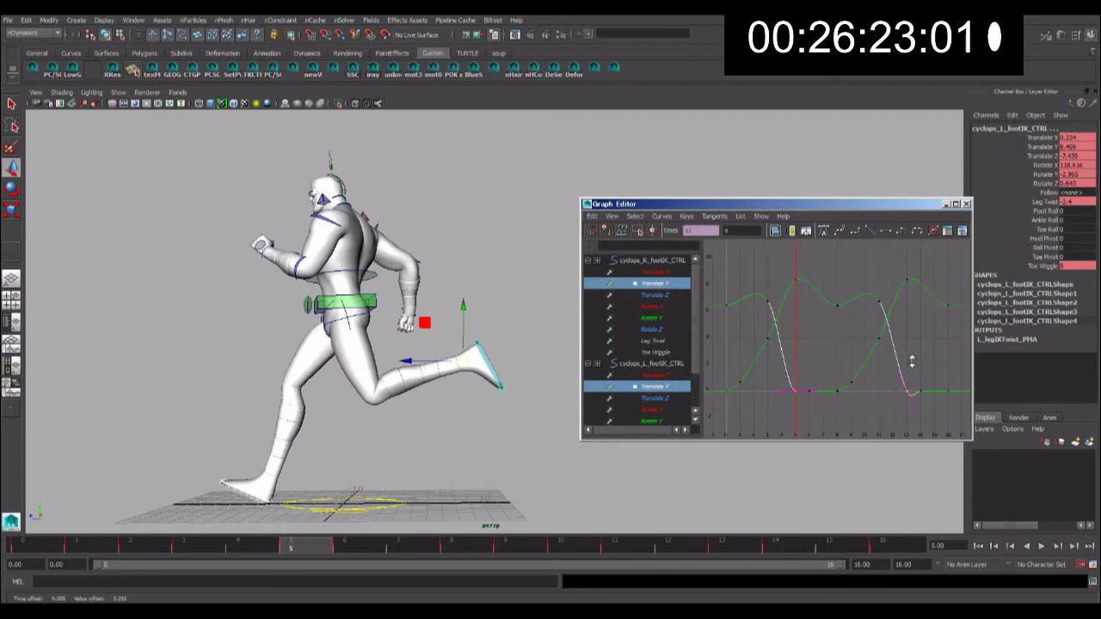
- Play the animation and scrub to frames 8 and 10 to check the feet
{"action": "key", "text": "alt+v"}
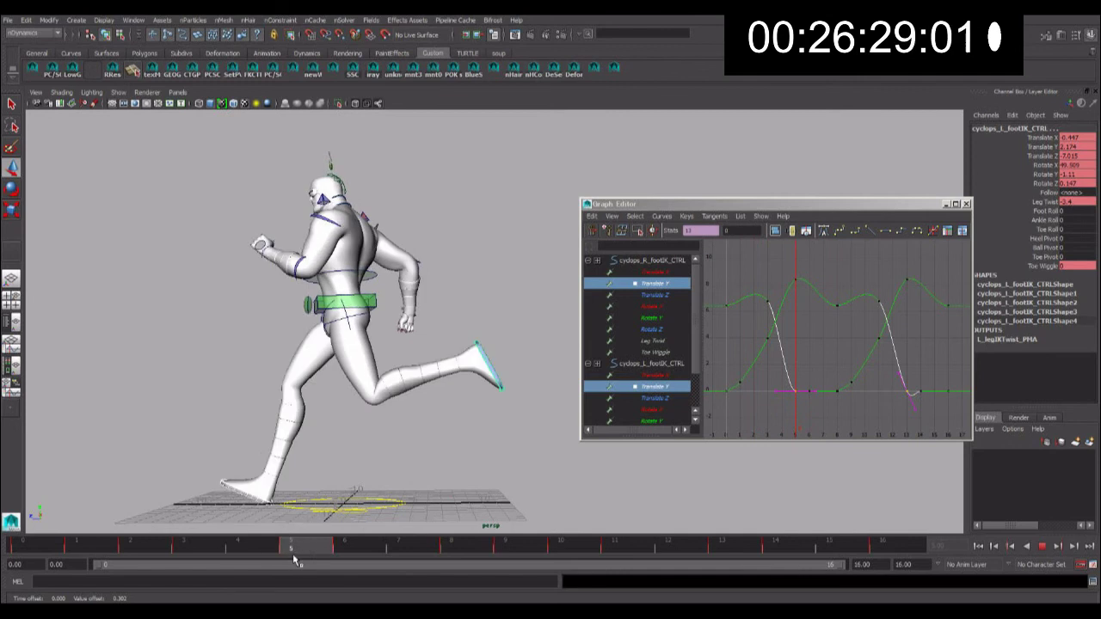
{"action": "middle_click_drag", "start_coordinate": [807, 342], "coordinate": [805, 337]}
{"action": "mouse_move", "coordinate": [301, 555]}
{"action": "left_mouse_down"}
{"action": "mouse_move", "coordinate": [453, 551]}
{"action": "mouse_move", "coordinate": [359, 561]}
{"action": "left_mouse_up"}
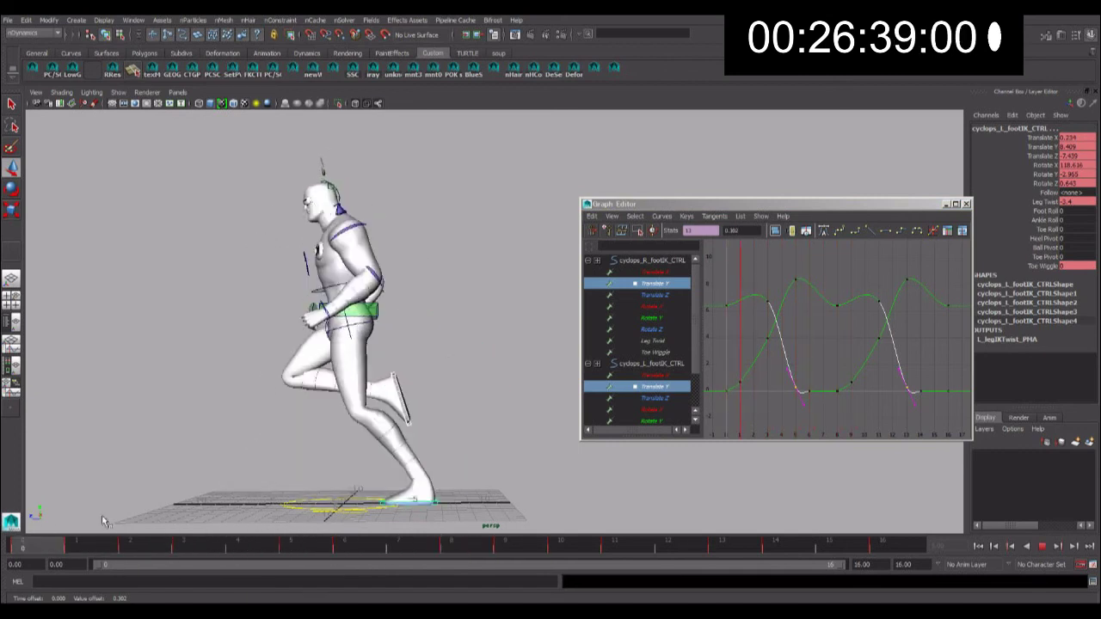
{"action": "left_click_drag", "start_coordinate": [287, 544], "coordinate": [561, 545]}
- Mark the frame range and render a new playblast from a front three-quarter view
{"action": "mouse_move", "coordinate": [667, 542]}
{"action": "left_mouse_down"}
{"action": "mouse_move", "coordinate": [848, 546]}
{"action": "mouse_move", "coordinate": [342, 545]}
{"action": "left_mouse_up"}
{"action": "key", "text": "Escape"}
{"action": "mouse_move", "coordinate": [423, 111]}
{"action": "left_mouse_down", "text": "alt"}
{"action": "mouse_move", "coordinate": [453, 215]}
{"action": "mouse_move", "coordinate": [418, 245]}
{"action": "left_mouse_up", "text": "alt"}
{"action": "right_click", "coordinate": [422, 545]}
{"action": "left_click", "coordinate": [430, 538]}
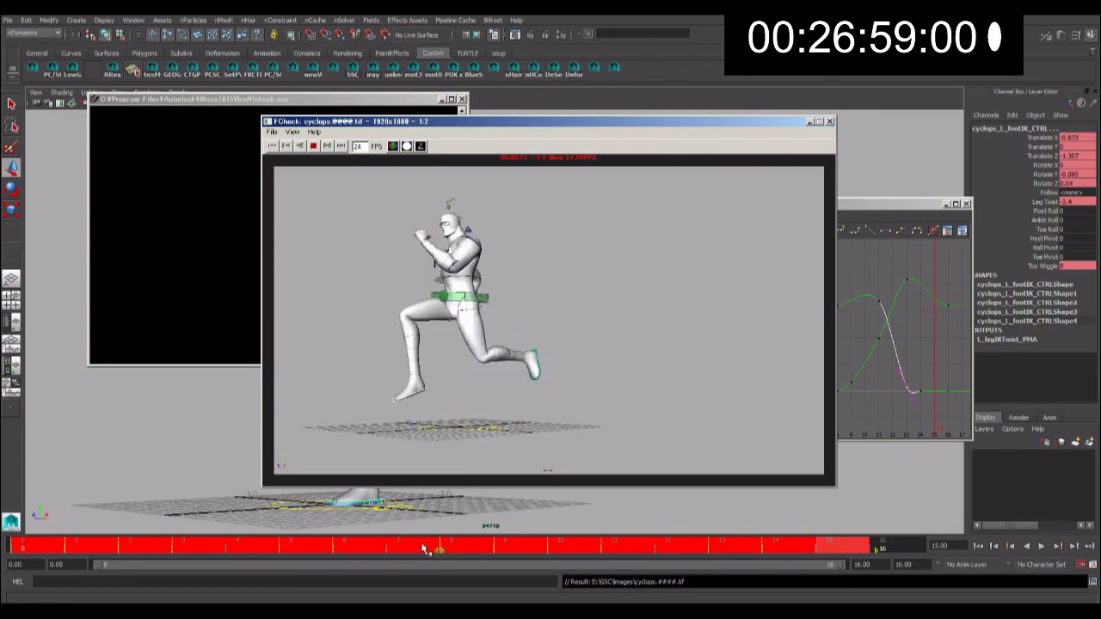
- Close the FCheck viewer after watching the updated run-cycle playblast
{"action": "left_click", "coordinate": [829, 122]}
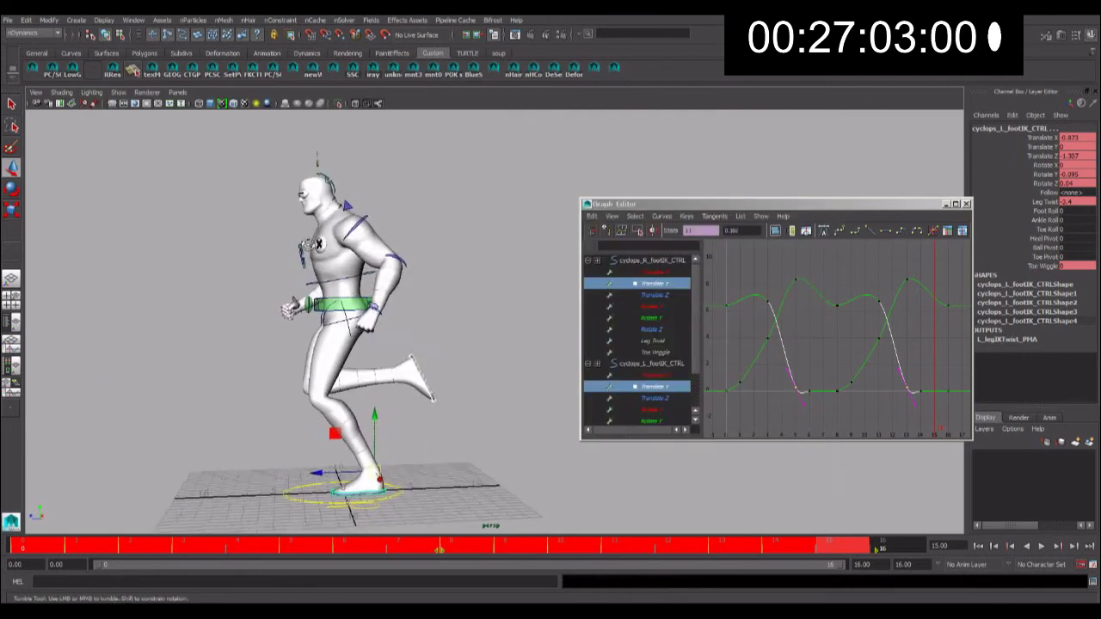
- Scrub to frame 3 and select the right foot IK control
{"action": "mouse_move", "coordinate": [103, 550]}
{"action": "left_mouse_down"}
{"action": "mouse_move", "coordinate": [241, 545]}
{"action": "mouse_move", "coordinate": [226, 548]}
{"action": "left_mouse_up"}
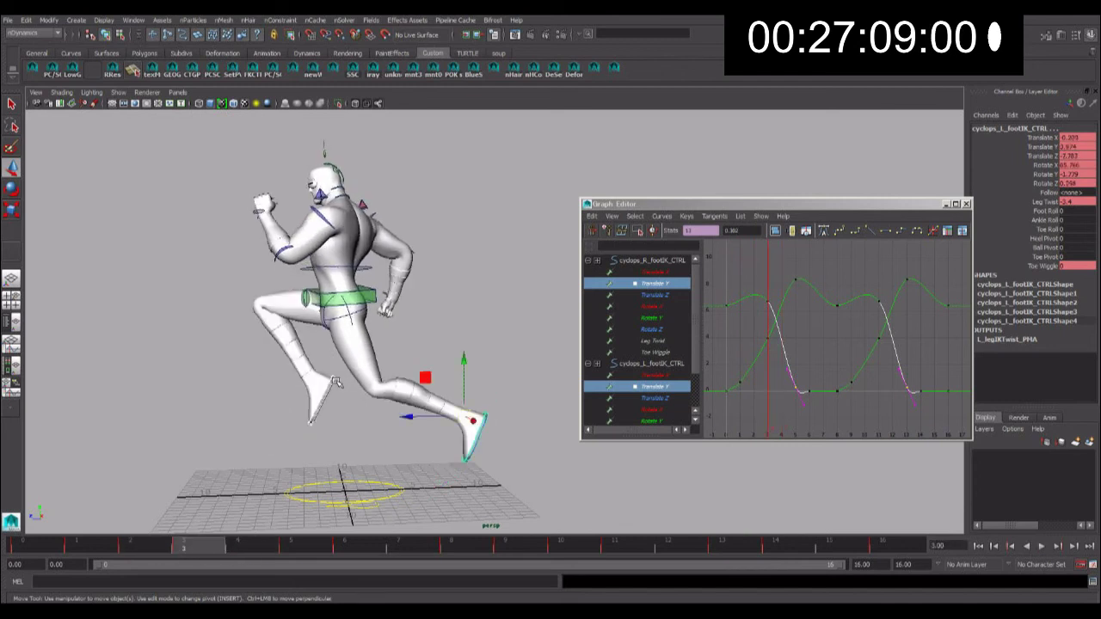
{"action": "left_click", "coordinate": [331, 380]}
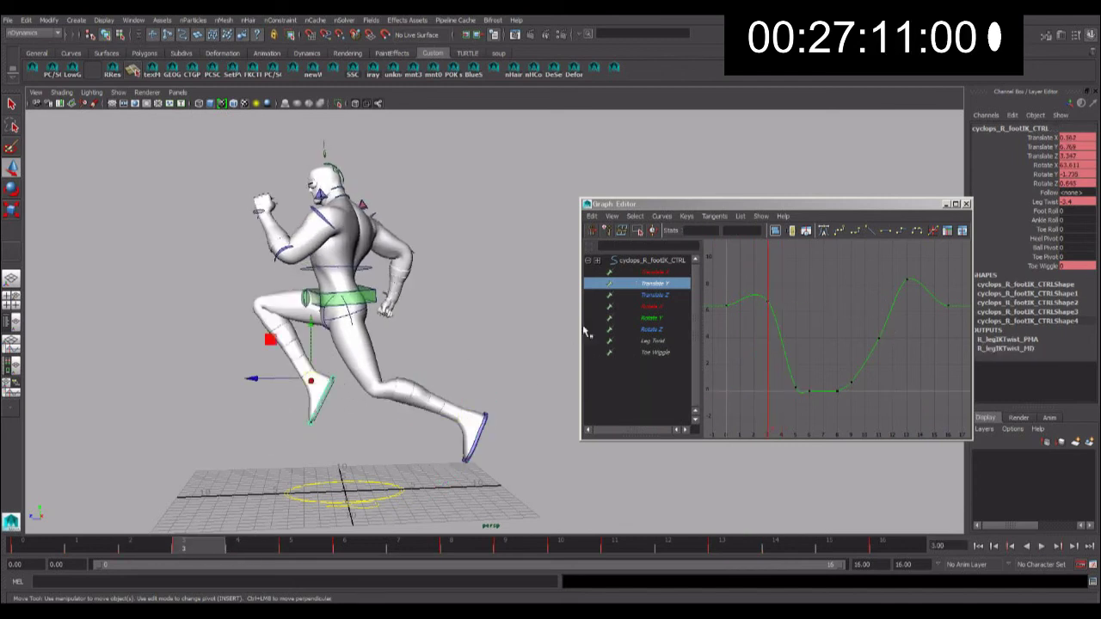
- Show both feet's Translate Z curves and lower the selected keys by 0.775
{"action": "left_click", "coordinate": [673, 296]}
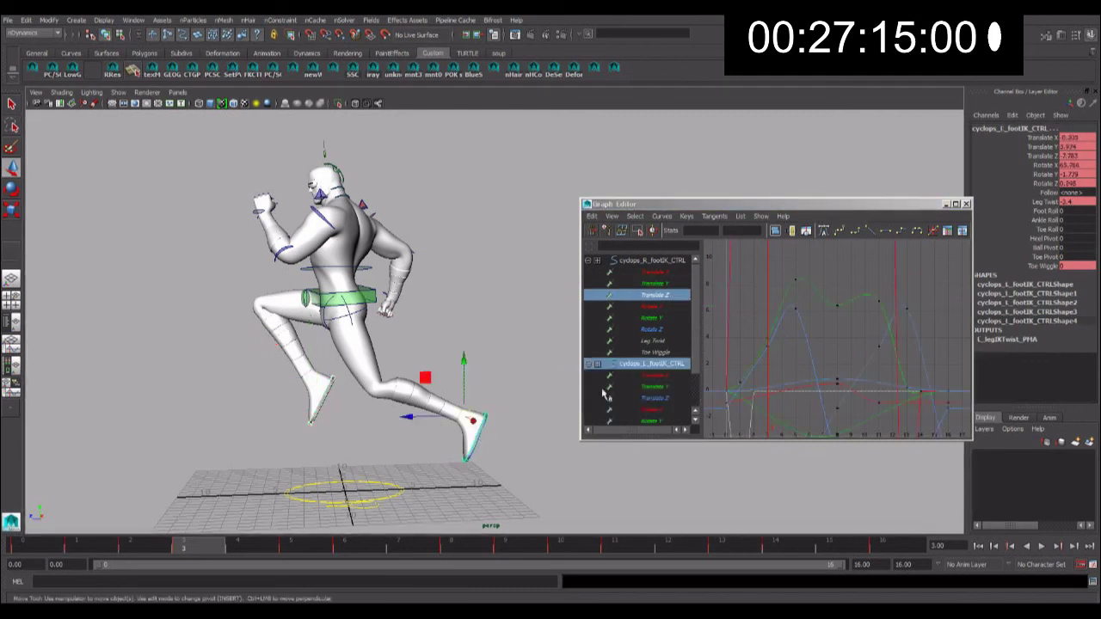
{"action": "left_click", "coordinate": [482, 440], "text": "shift"}
{"action": "left_click", "coordinate": [668, 398]}
{"action": "left_click", "coordinate": [668, 363]}
{"action": "left_click", "coordinate": [669, 400]}
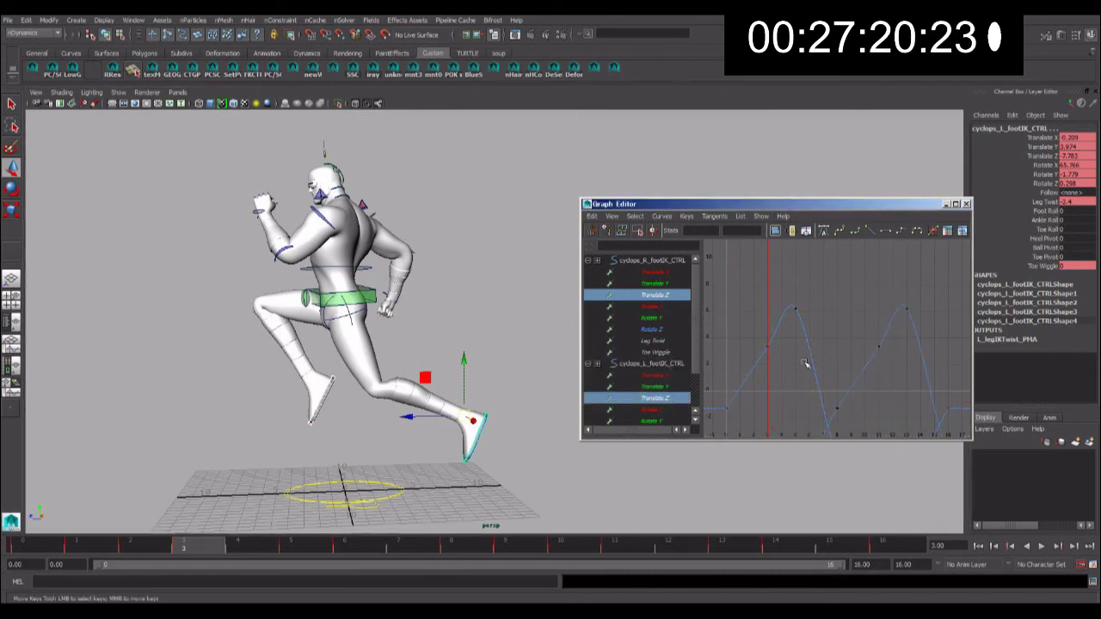
{"action": "middle_click_drag", "start_coordinate": [760, 313], "coordinate": [756, 312]}
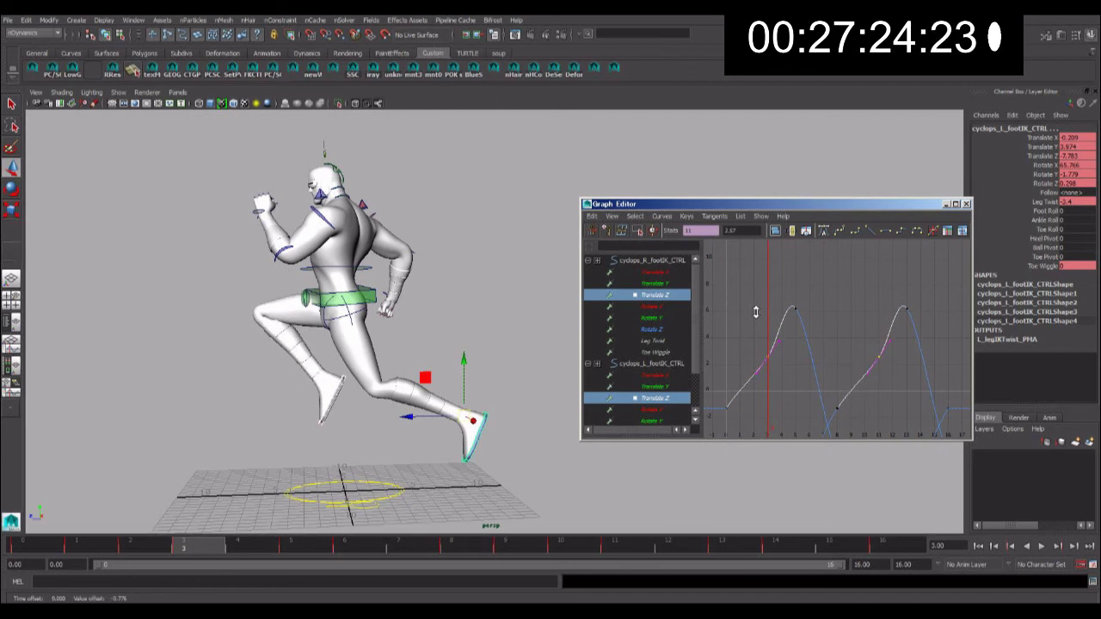
{"action": "middle_click_drag", "start_coordinate": [848, 329], "coordinate": [879, 295], "text": "alt"}
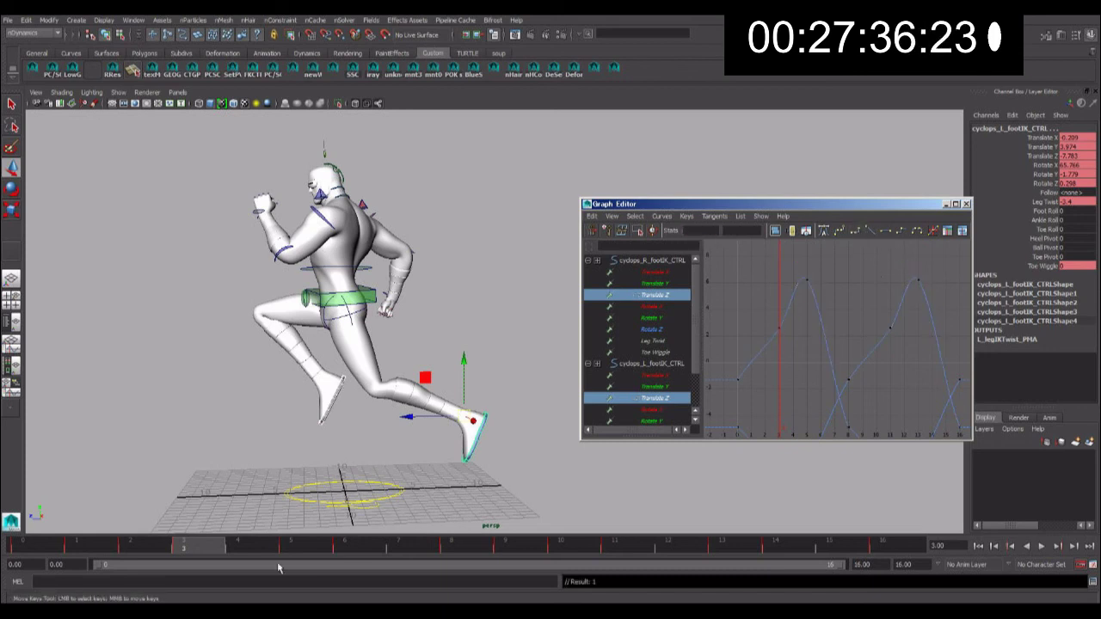
- After reviewing playback, raise the frame-5 Translate Z key for a higher foot arc
{"action": "key", "text": "alt+v"}
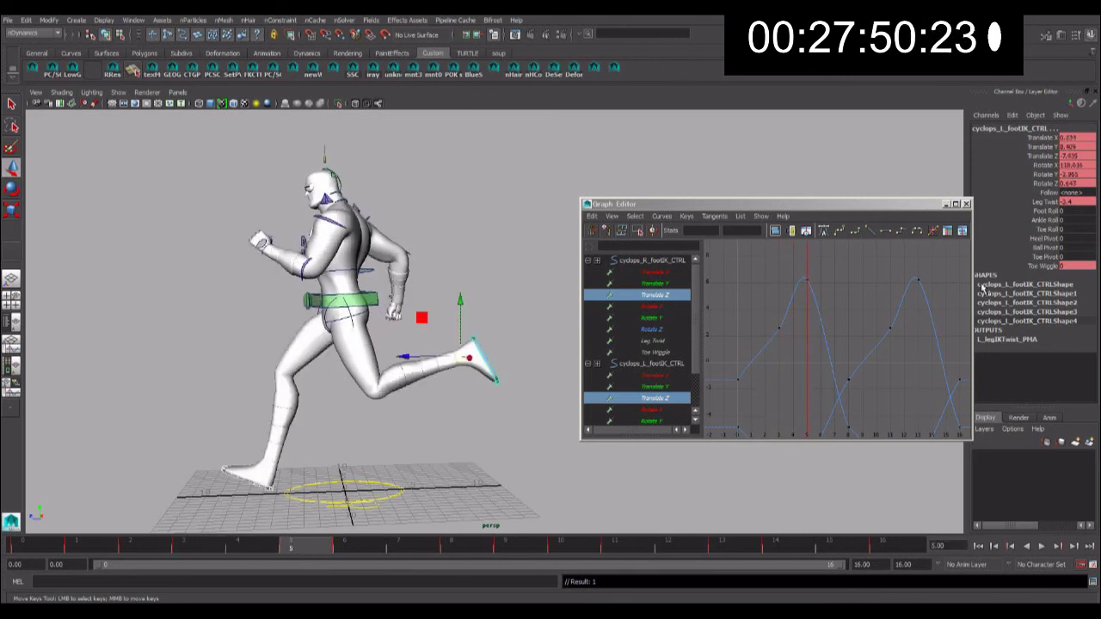
{"action": "left_click", "coordinate": [804, 281]}
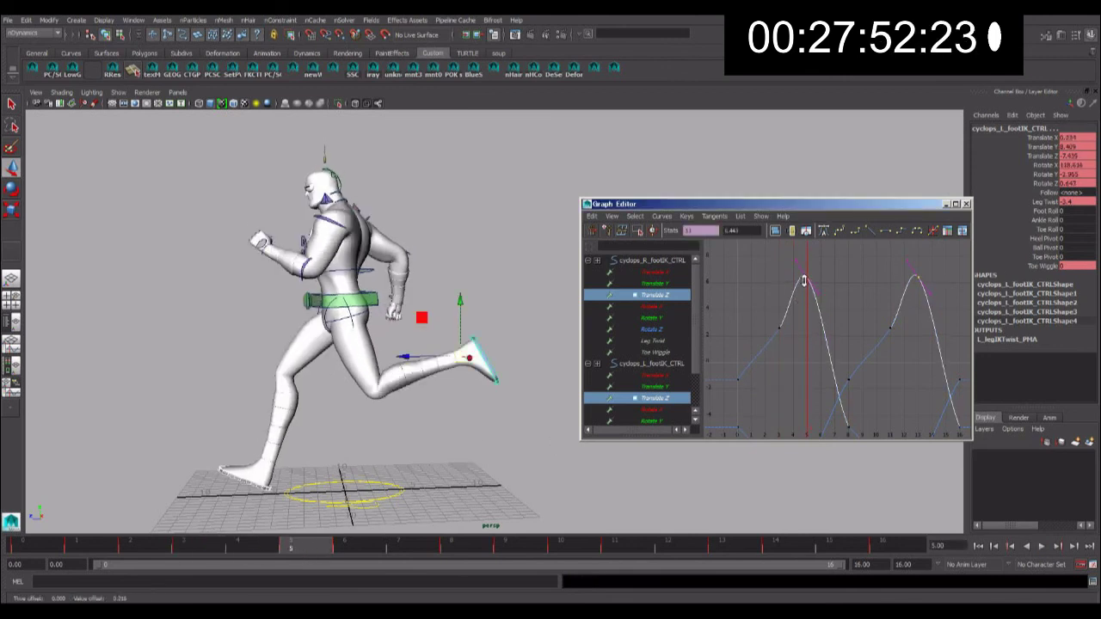
{"action": "left_click_drag", "start_coordinate": [803, 281], "coordinate": [801, 273]}
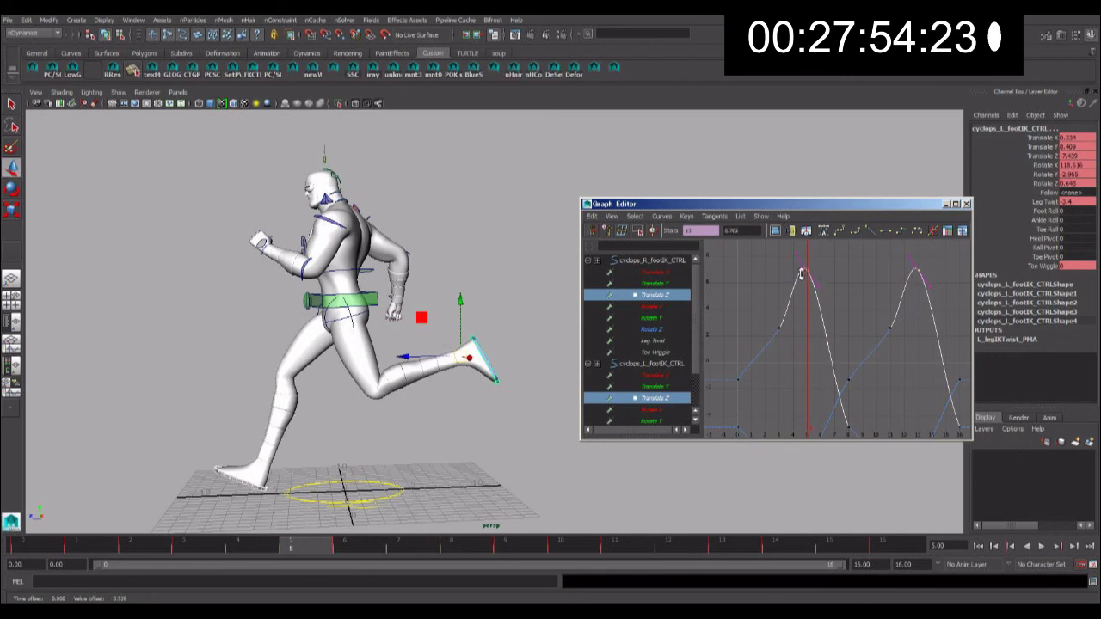
- Scrub through the run, then select frames 0–16 and bring up the playblast option
{"action": "left_click", "coordinate": [357, 552]}
{"action": "left_click_drag", "start_coordinate": [297, 544], "coordinate": [827, 548]}
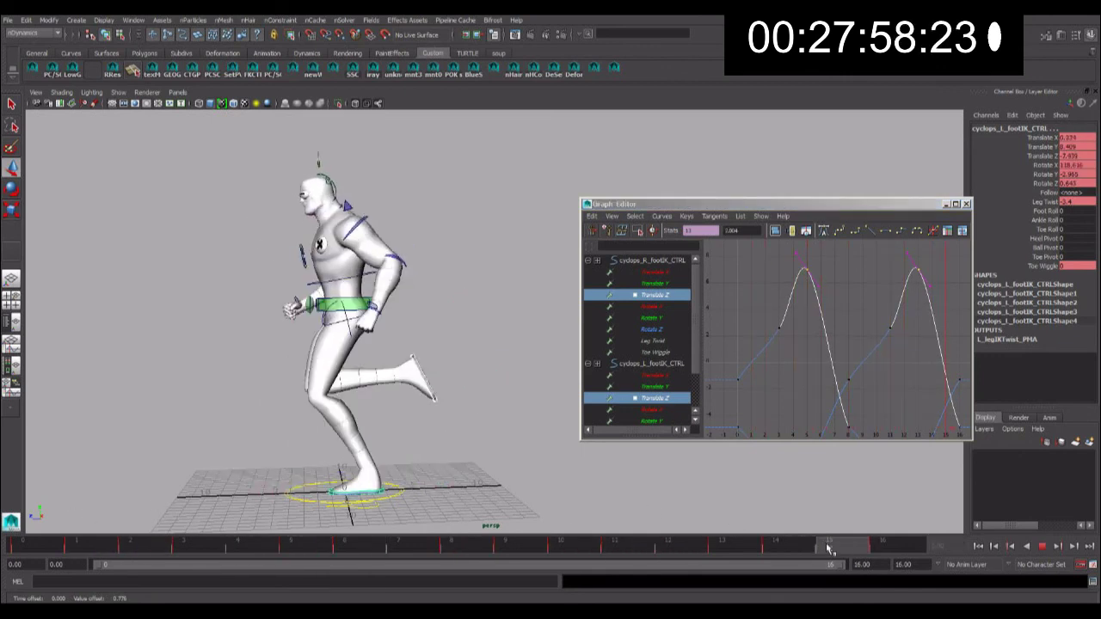
{"action": "left_click_drag", "start_coordinate": [808, 548], "coordinate": [19, 547], "text": "shift"}
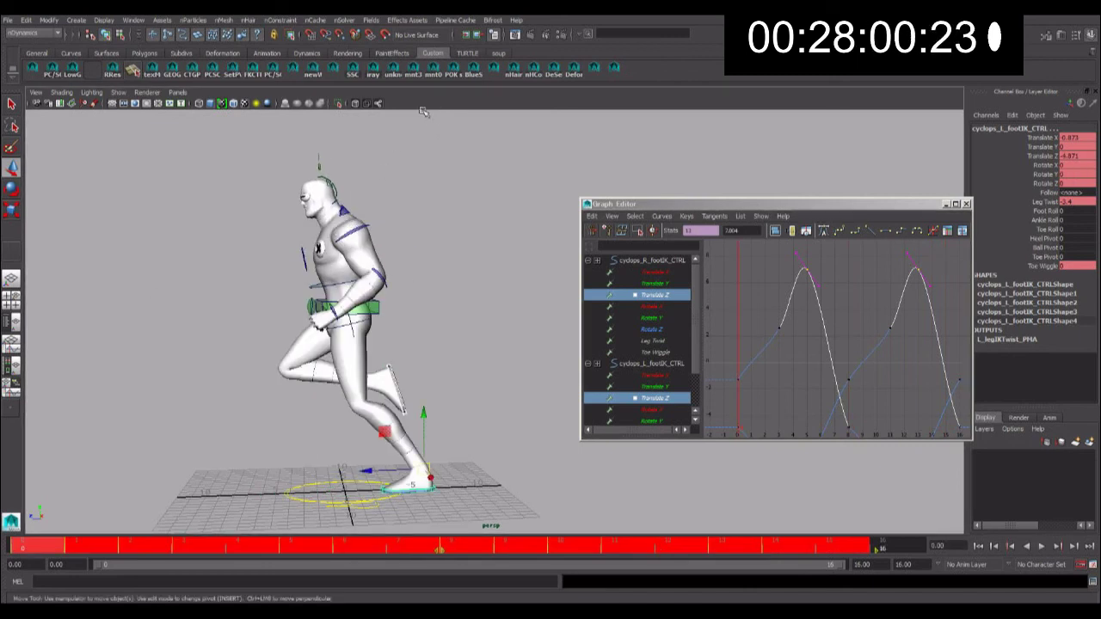
{"action": "right_click", "coordinate": [328, 540]}
- Playblast the cyclops run cycle, watch it in FCheck, then close it and orbit toward the character's front
{"action": "left_click", "coordinate": [340, 533]}
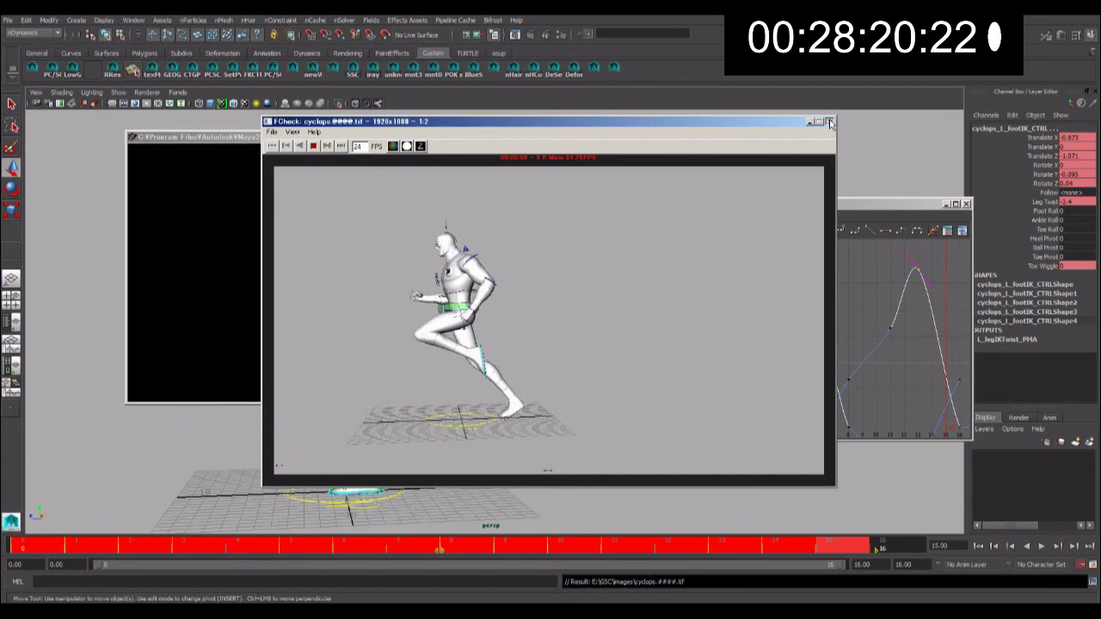
{"action": "left_click", "coordinate": [829, 124]}
{"action": "left_click_drag", "start_coordinate": [523, 216], "coordinate": [548, 247], "text": "alt"}
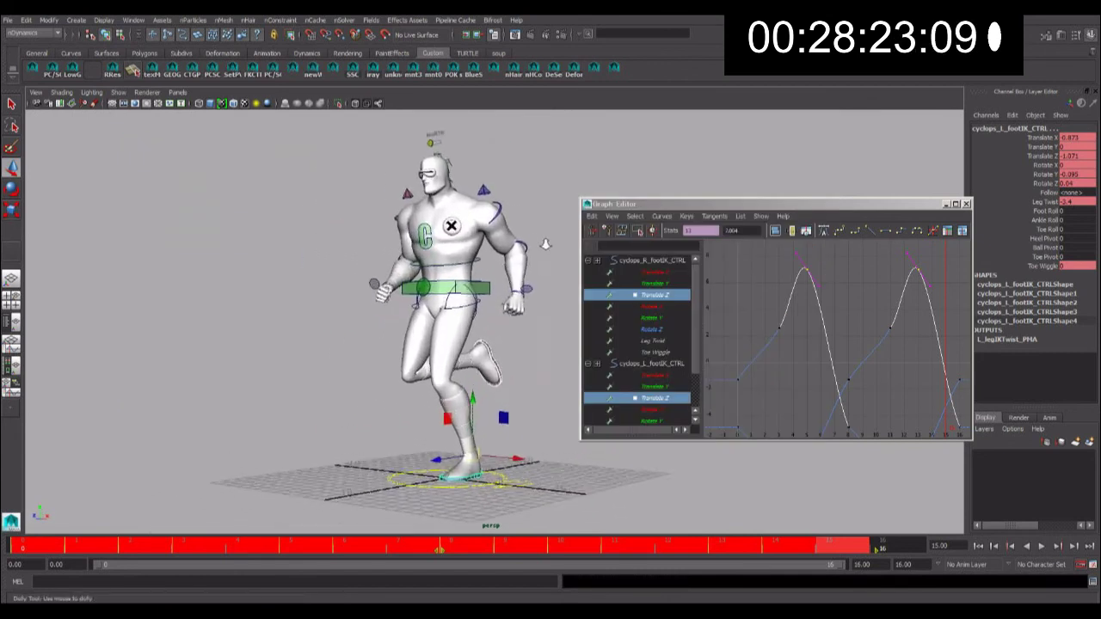
{"action": "right_click", "coordinate": [565, 546]}
- Playblast the run again, scrub its frames in FCheck, close it, and select the left elbow control
{"action": "left_click", "coordinate": [565, 540]}
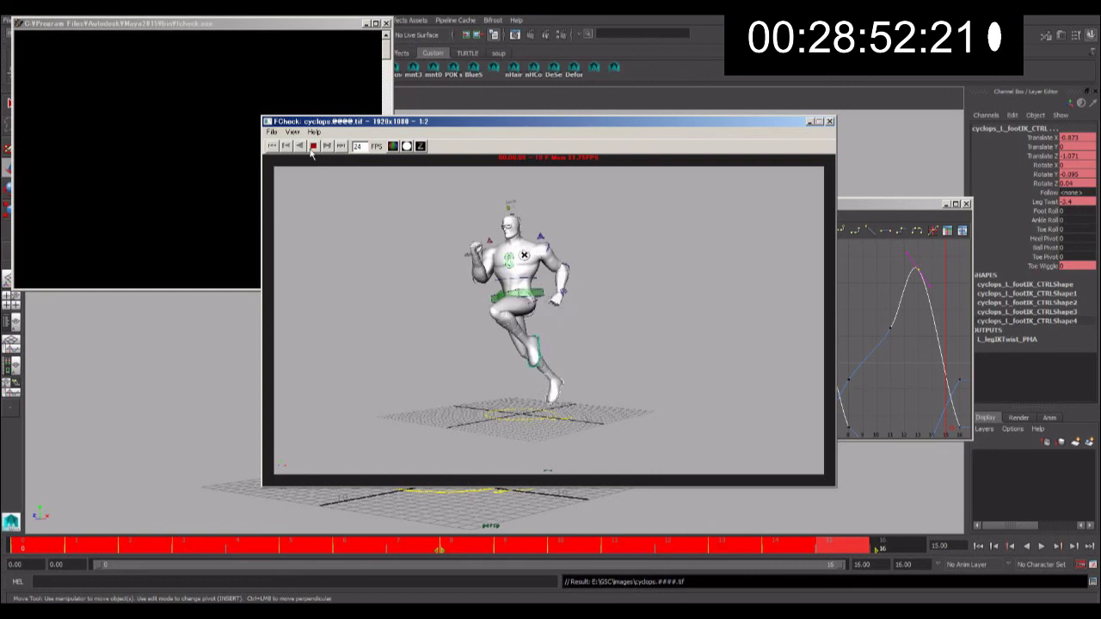
{"action": "left_click", "coordinate": [313, 146]}
{"action": "left_click_drag", "start_coordinate": [516, 268], "coordinate": [611, 307]}
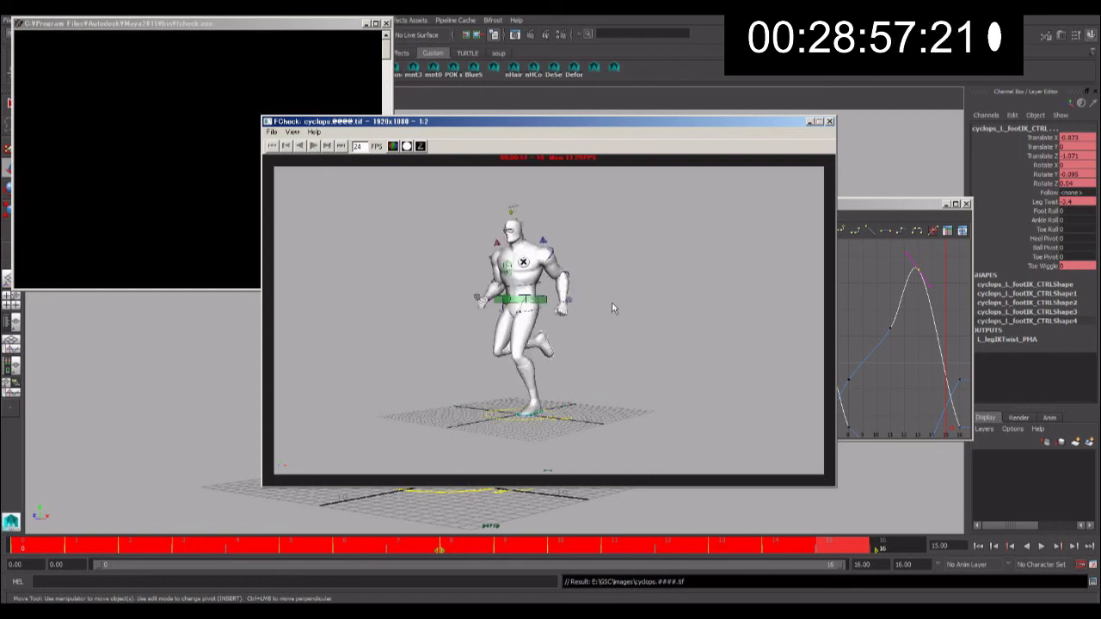
{"action": "left_click", "coordinate": [830, 123]}
{"action": "left_click", "coordinate": [522, 240]}
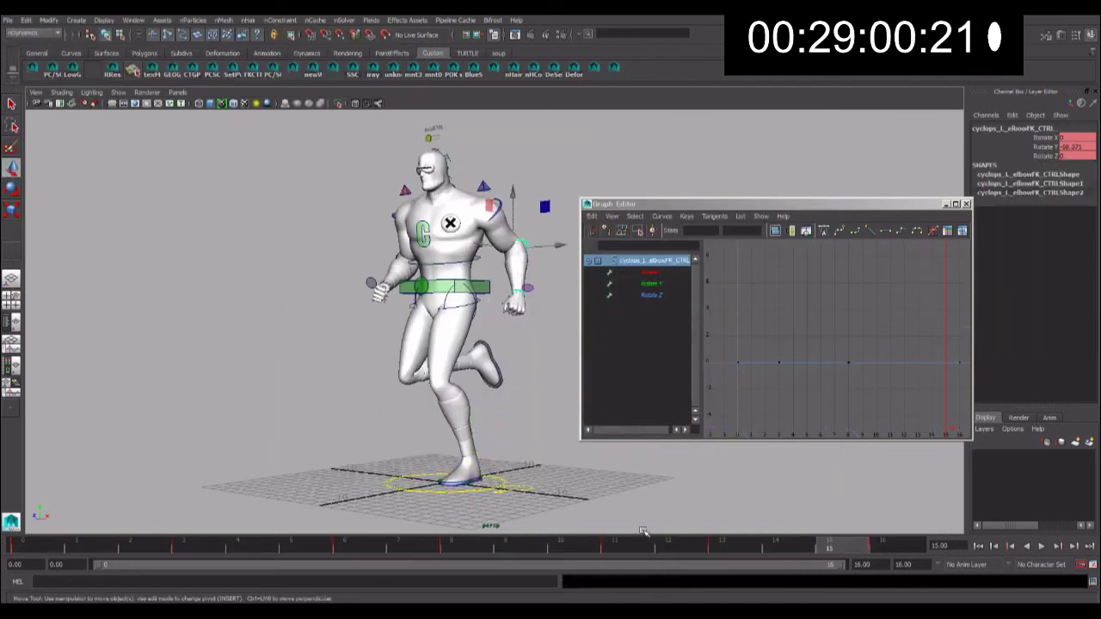
- Copy the left elbow's Rotate Y key at frame 13 (-59.08) in the Graph Editor
{"action": "left_click", "coordinate": [627, 546]}
{"action": "left_click_drag", "start_coordinate": [672, 550], "coordinate": [718, 558]}
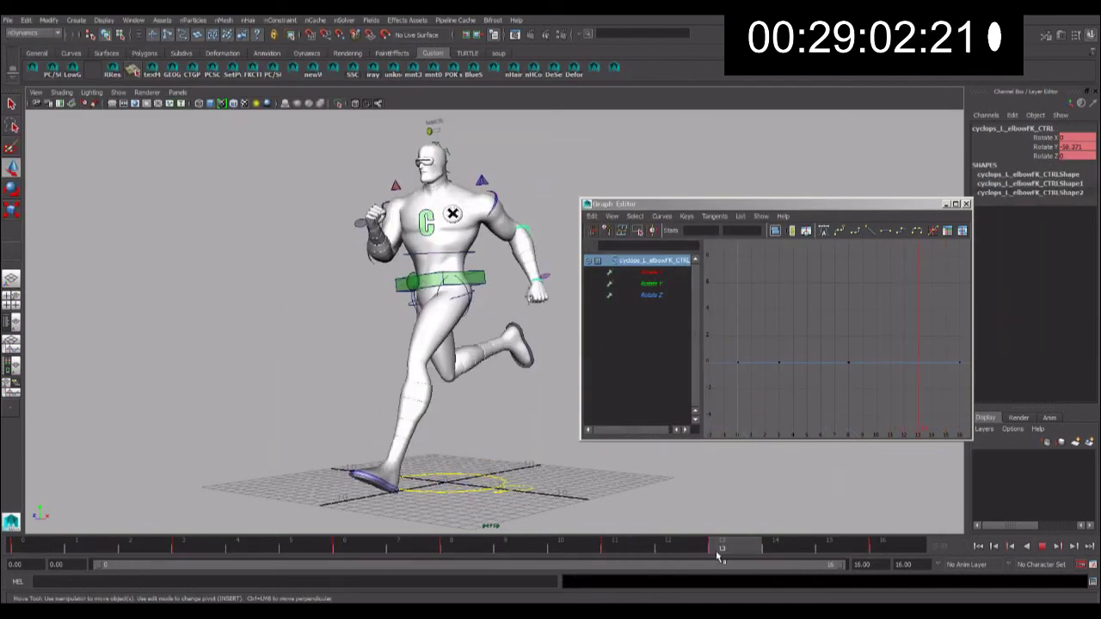
{"action": "key", "text": "e"}
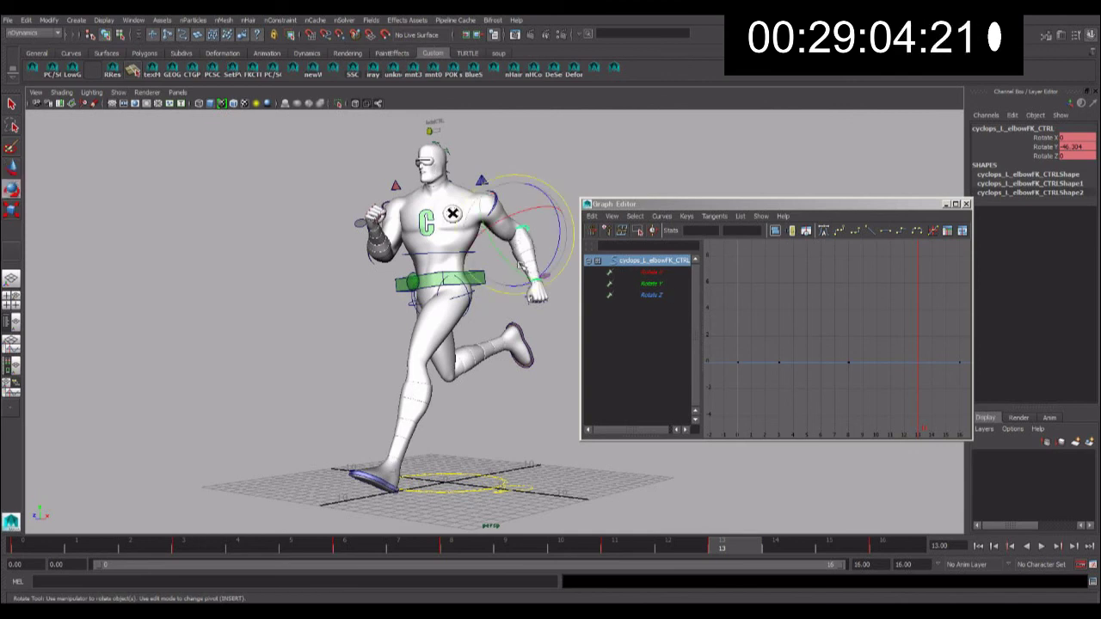
{"action": "left_click", "coordinate": [646, 284]}
{"action": "key", "text": "f"}
{"action": "left_click_drag", "start_coordinate": [925, 305], "coordinate": [899, 260]}
{"action": "key", "text": "w"}
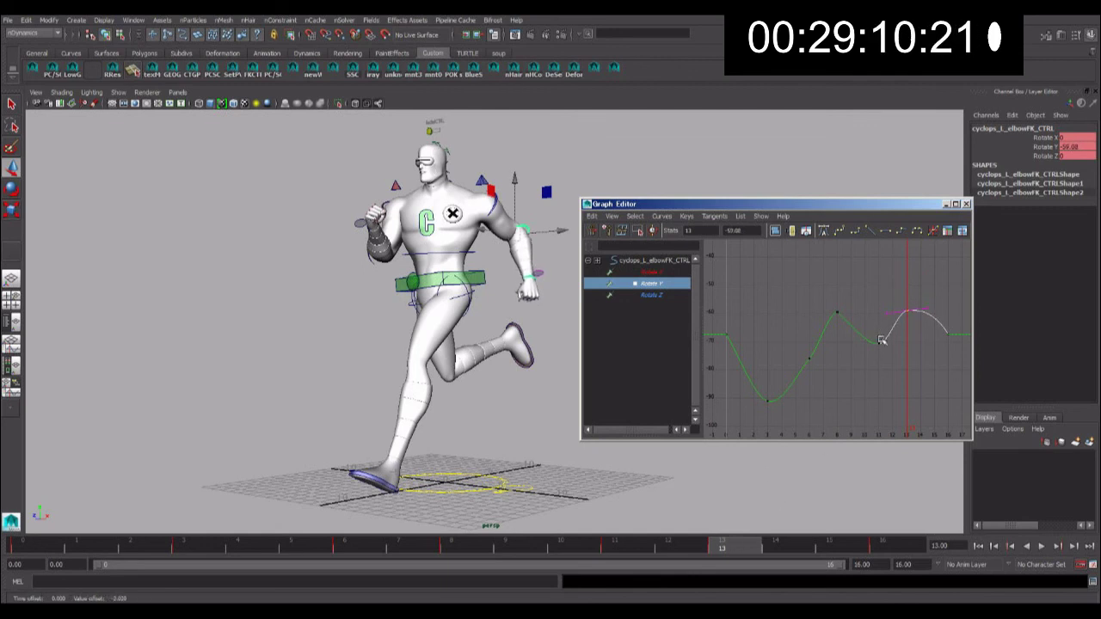
{"action": "right_click", "coordinate": [753, 383]}
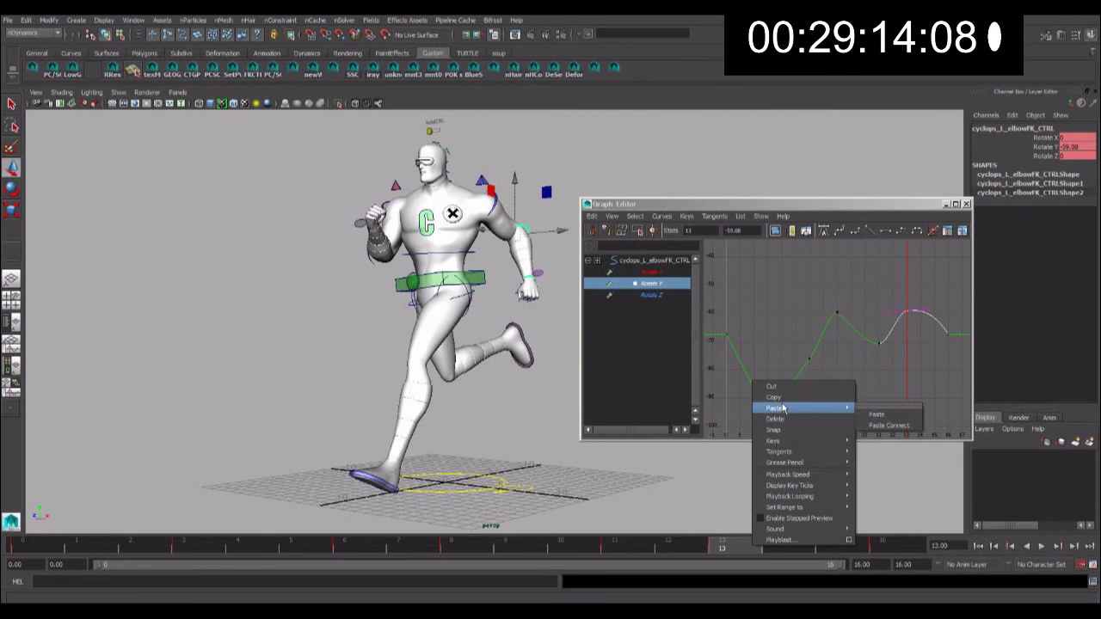
{"action": "left_click", "coordinate": [774, 397]}
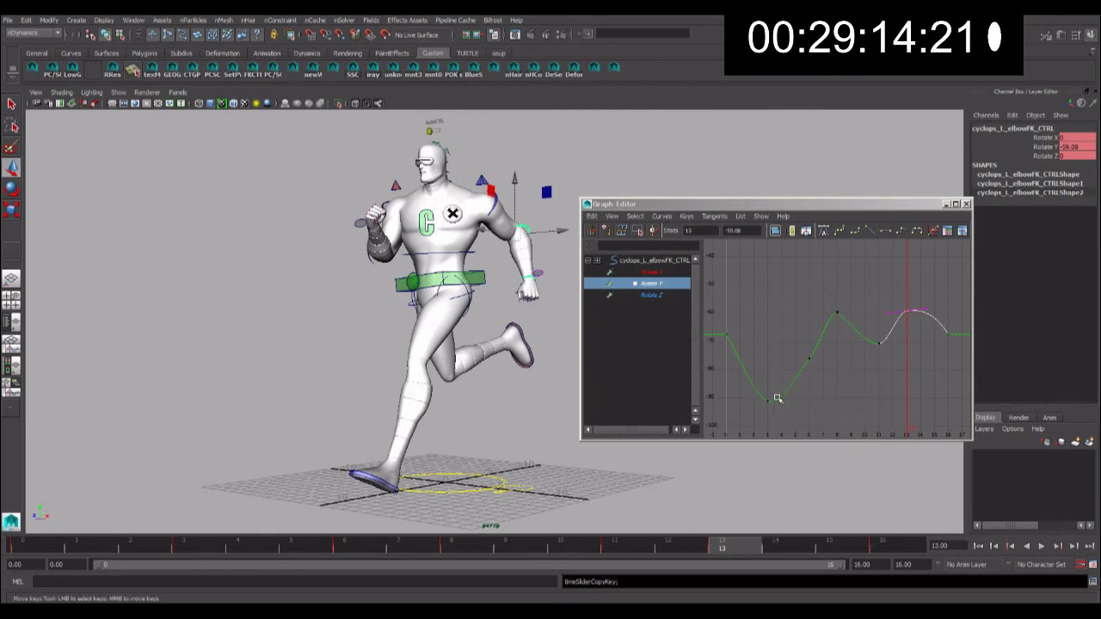
- Select the right elbow FK control and jump to frame 8
{"action": "left_click_drag", "start_coordinate": [522, 327], "coordinate": [423, 287], "text": "alt"}
{"action": "mouse_move", "coordinate": [511, 255]}
{"action": "left_mouse_down", "text": "alt"}
{"action": "mouse_move", "coordinate": [378, 246]}
{"action": "mouse_move", "coordinate": [513, 271]}
{"action": "left_mouse_up", "text": "alt"}
{"action": "left_click", "coordinate": [459, 548]}
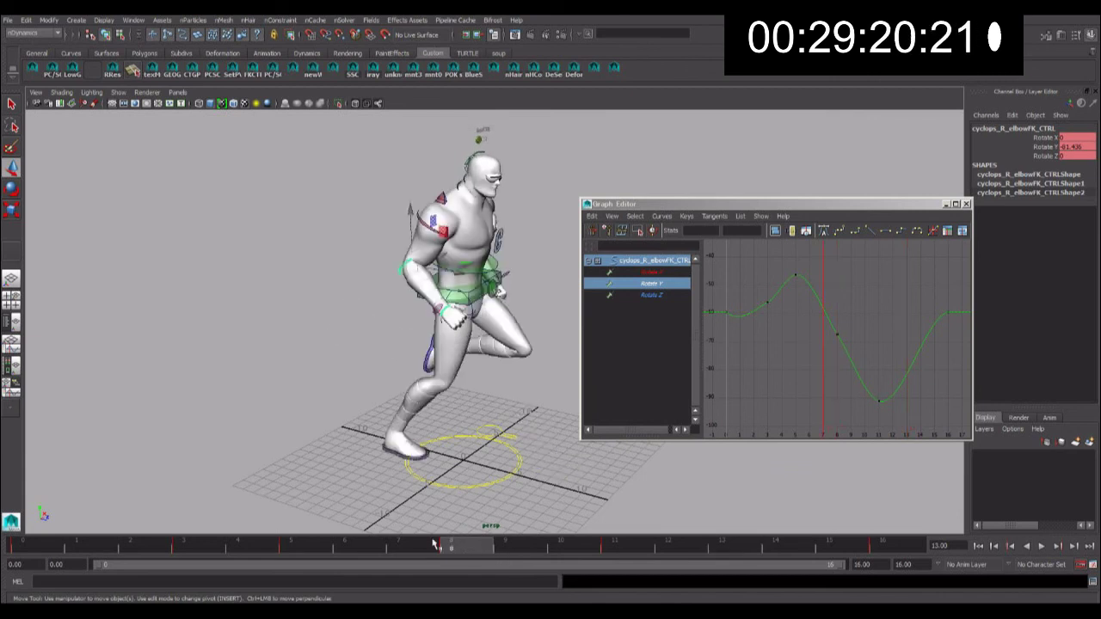
- Paste the copied elbow key onto the right elbow at frame 5
{"action": "key", "text": "alt+v"}
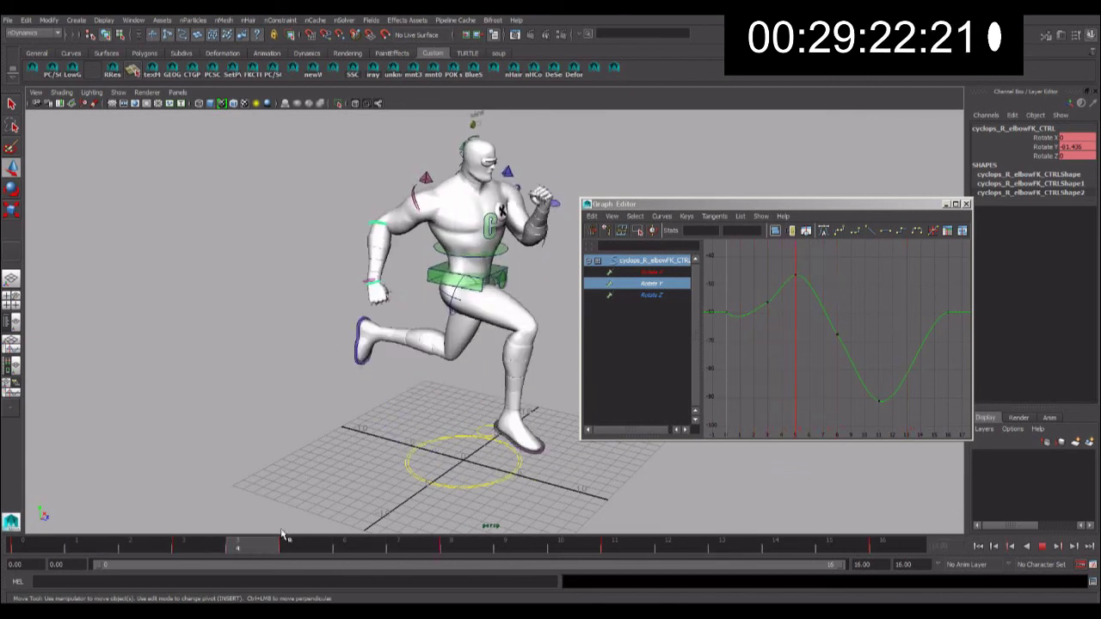
{"action": "right_click", "coordinate": [299, 548]}
{"action": "mouse_move", "coordinate": [349, 411]}
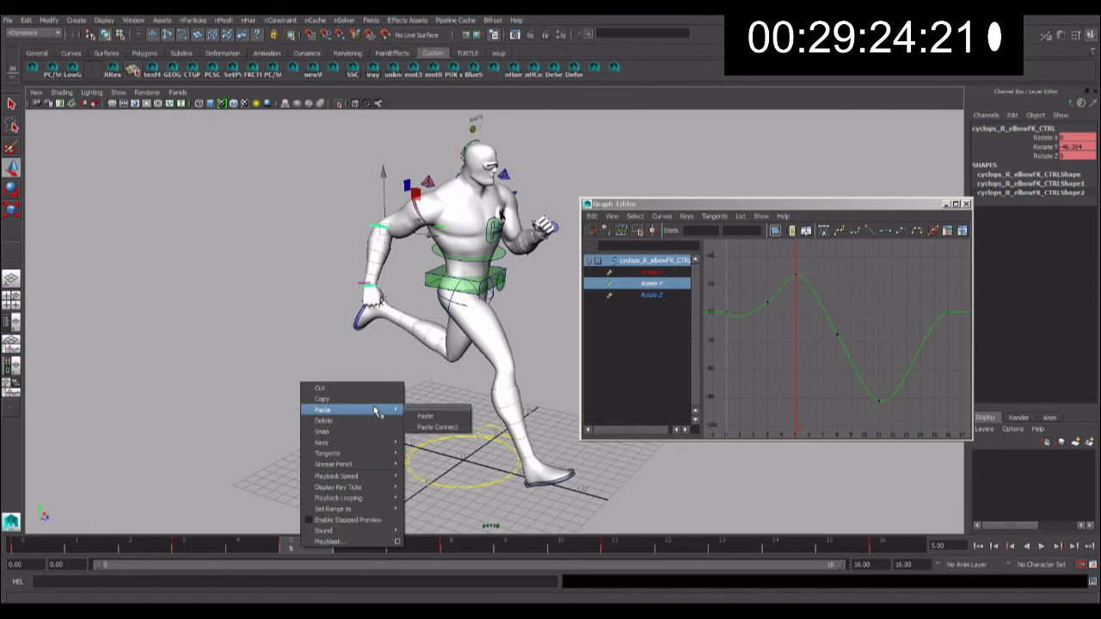
{"action": "left_click", "coordinate": [424, 417]}
- Review playback and bend the right elbow further at frame 8
{"action": "left_click_drag", "start_coordinate": [838, 304], "coordinate": [790, 323]}
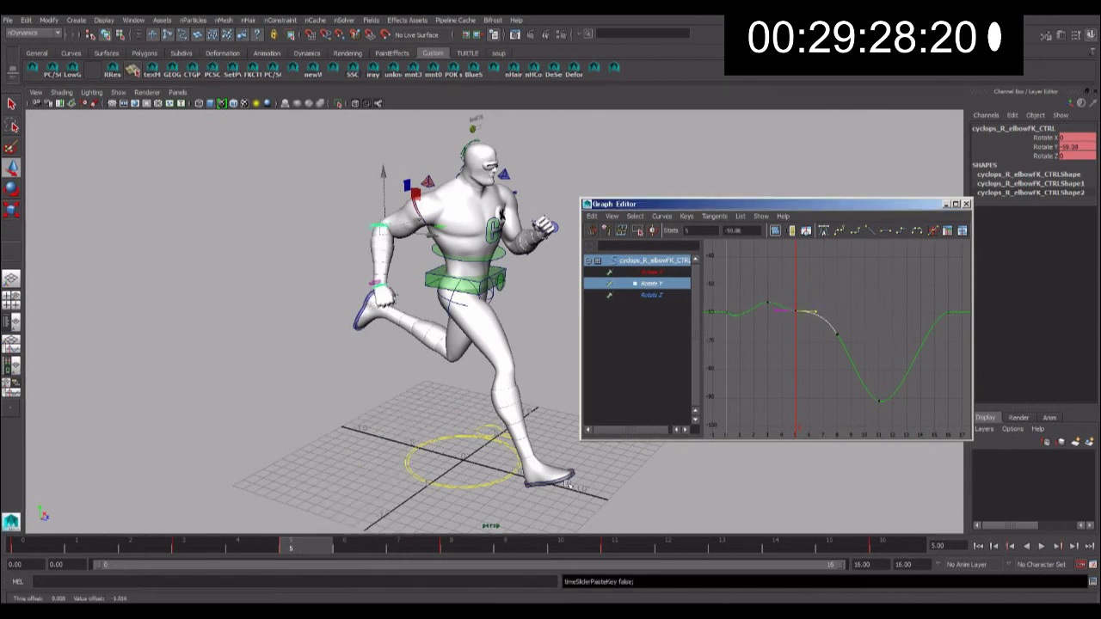
{"action": "key", "text": "alt+v"}
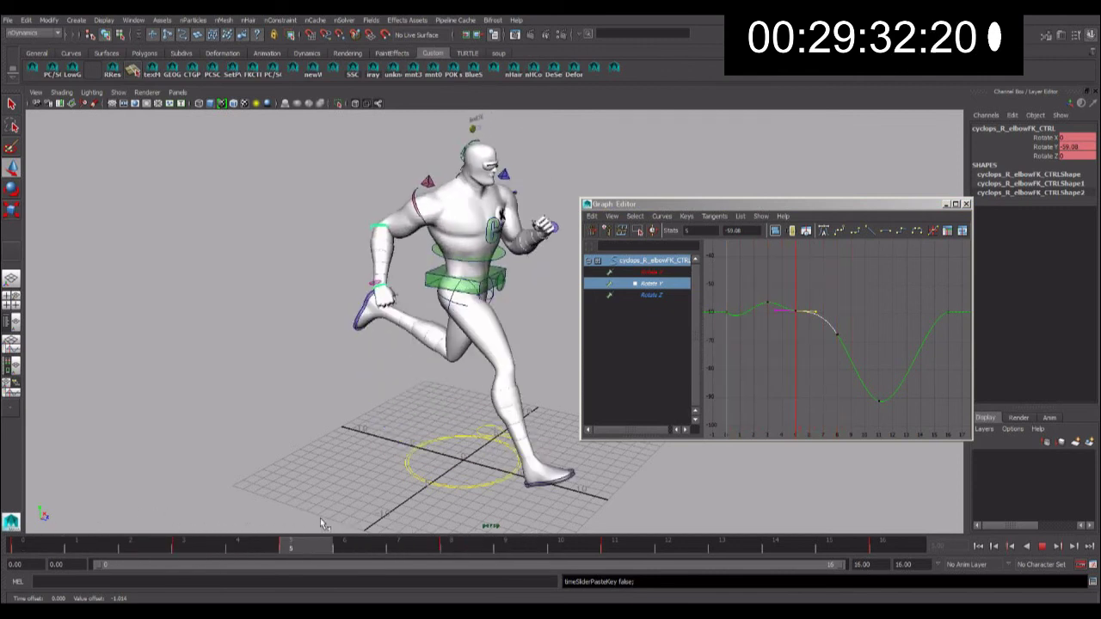
{"action": "key", "text": "alt+v"}
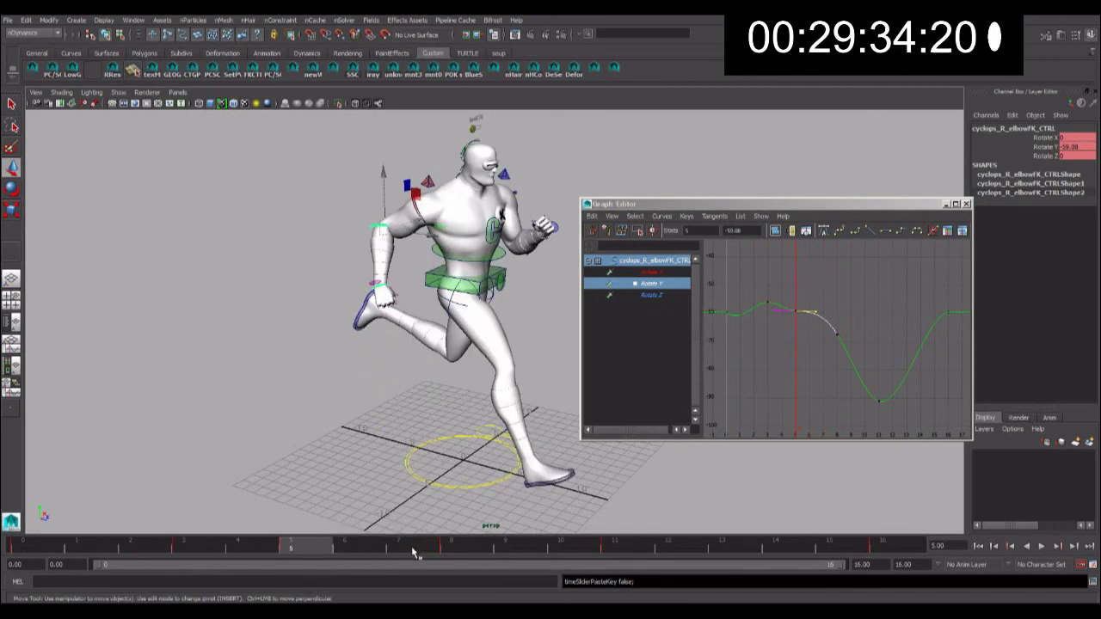
{"action": "key", "text": "alt+v"}
{"action": "key", "text": "alt+v"}
{"action": "key", "text": "e"}
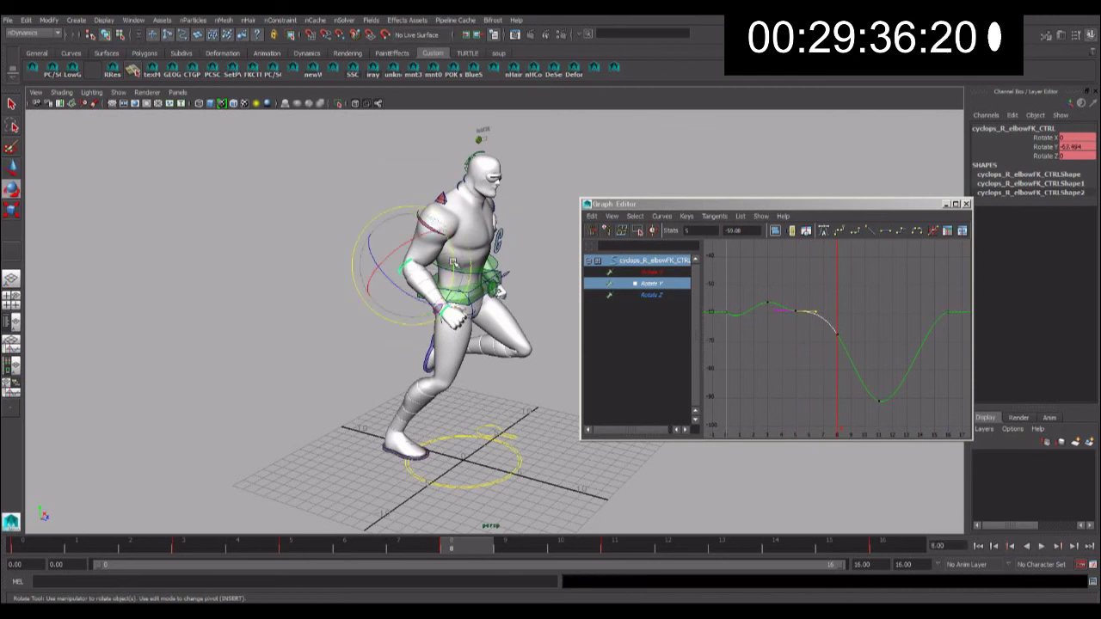
{"action": "left_click_drag", "start_coordinate": [452, 262], "coordinate": [450, 267]}
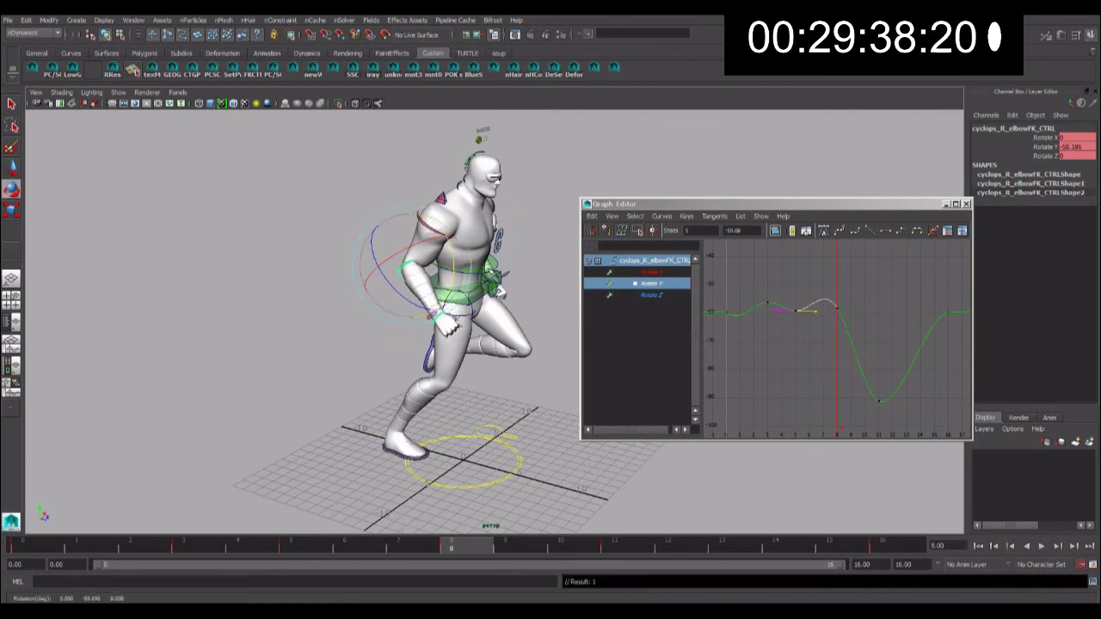
- Copy the right elbow's frame-8 key and select the left elbow control
{"action": "right_click", "coordinate": [534, 553]}
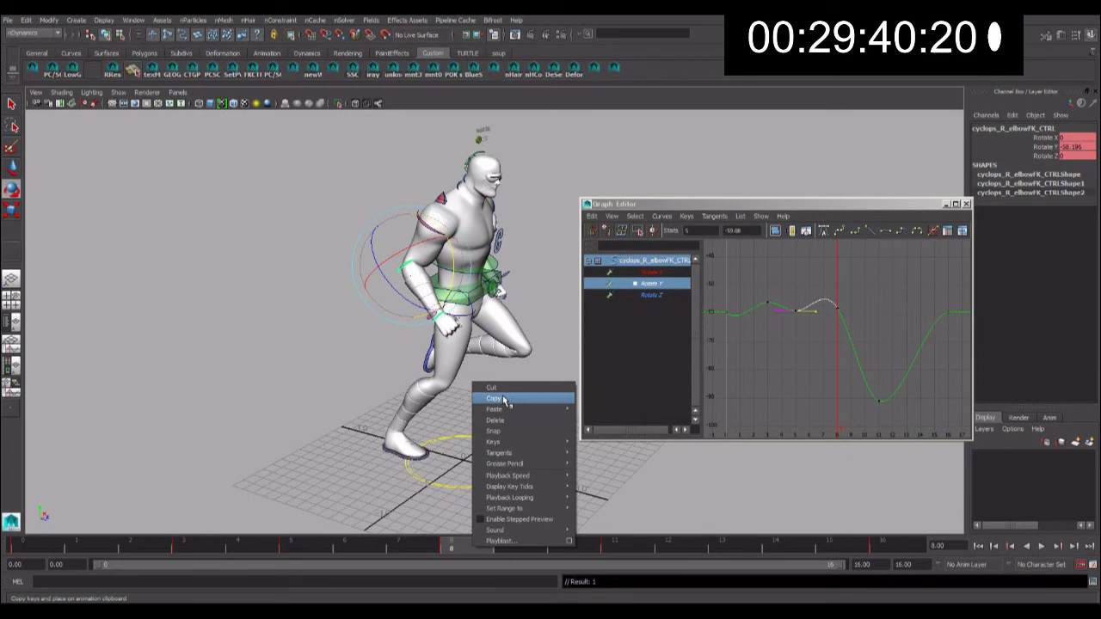
{"action": "left_click", "coordinate": [503, 397]}
{"action": "left_click_drag", "start_coordinate": [450, 266], "coordinate": [457, 263], "text": "alt"}
{"action": "key", "text": "q"}
{"action": "left_click", "coordinate": [526, 241]}
{"action": "left_click", "coordinate": [517, 231]}
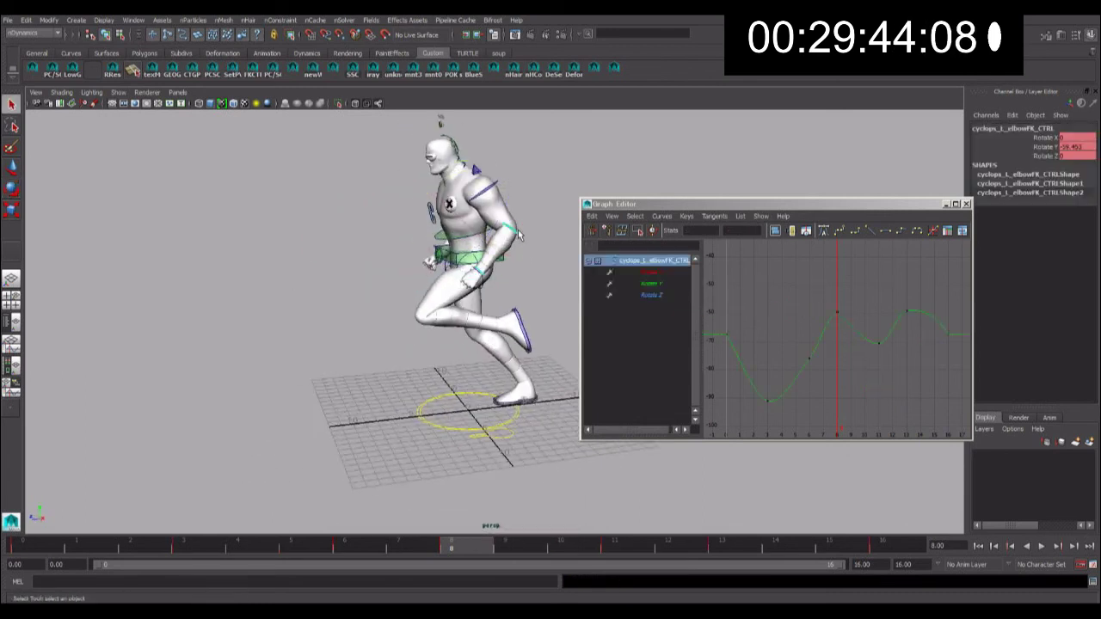
- Paste the copied key onto the left elbow at frames 16 and 0 so it loops
{"action": "left_click", "coordinate": [891, 547]}
{"action": "right_click", "coordinate": [891, 547]}
{"action": "left_click", "coordinate": [1025, 414]}
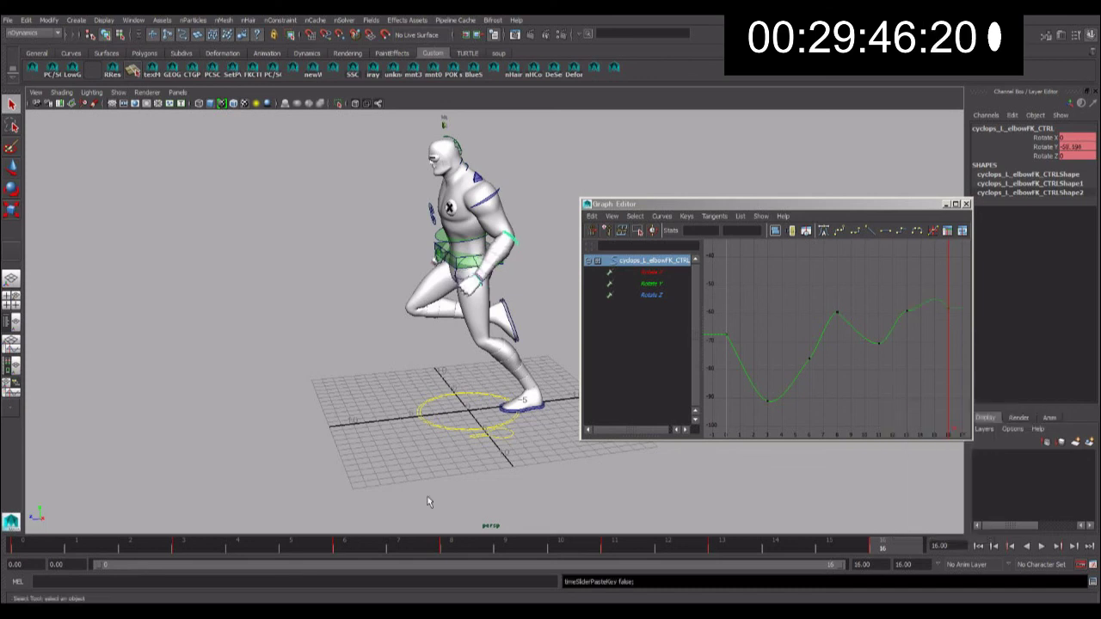
{"action": "left_click", "coordinate": [12, 547]}
{"action": "right_click", "coordinate": [17, 547]}
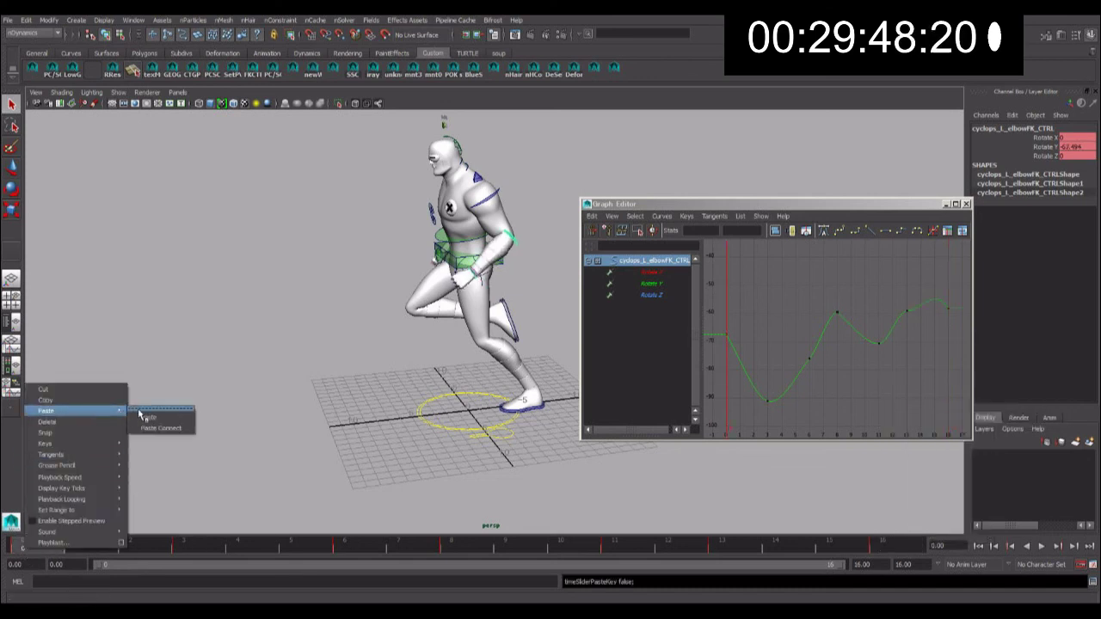
{"action": "left_click", "coordinate": [144, 418]}
- Clear the selection, orbit to a side angle, and select the full frame range for review
{"action": "left_click", "coordinate": [209, 384]}
{"action": "left_click_drag", "start_coordinate": [404, 292], "coordinate": [495, 563], "text": "alt"}
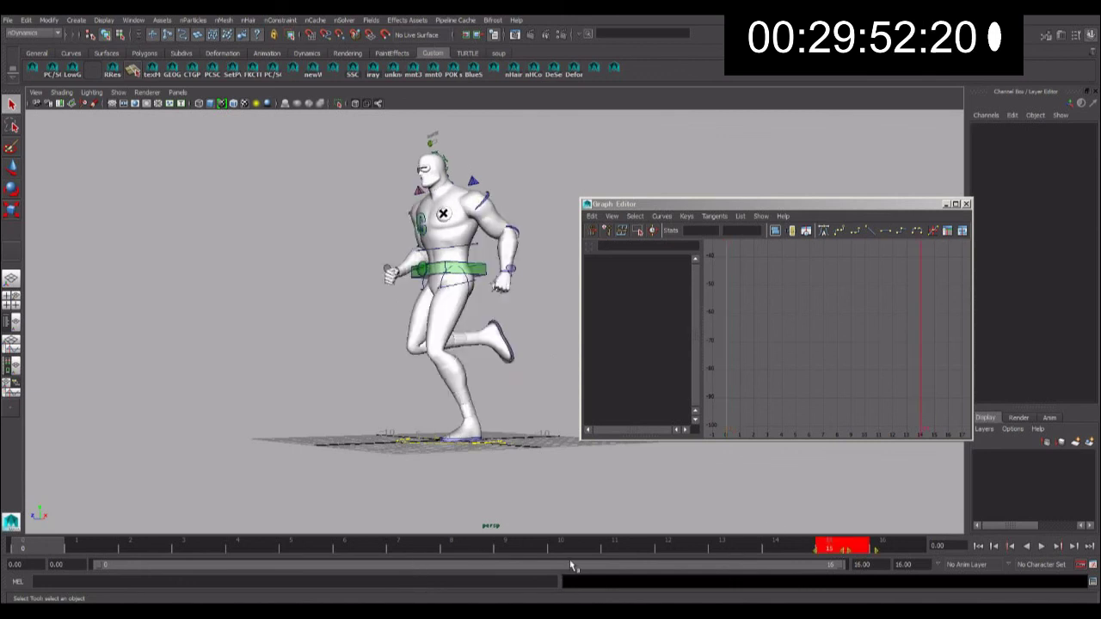
{"action": "left_click_drag", "start_coordinate": [816, 540], "coordinate": [17, 540], "text": "shift"}
{"action": "right_click", "coordinate": [143, 540]}
- Playblast the updated run cycle, then close FCheck and orbit toward the character's front
{"action": "left_click", "coordinate": [146, 535]}
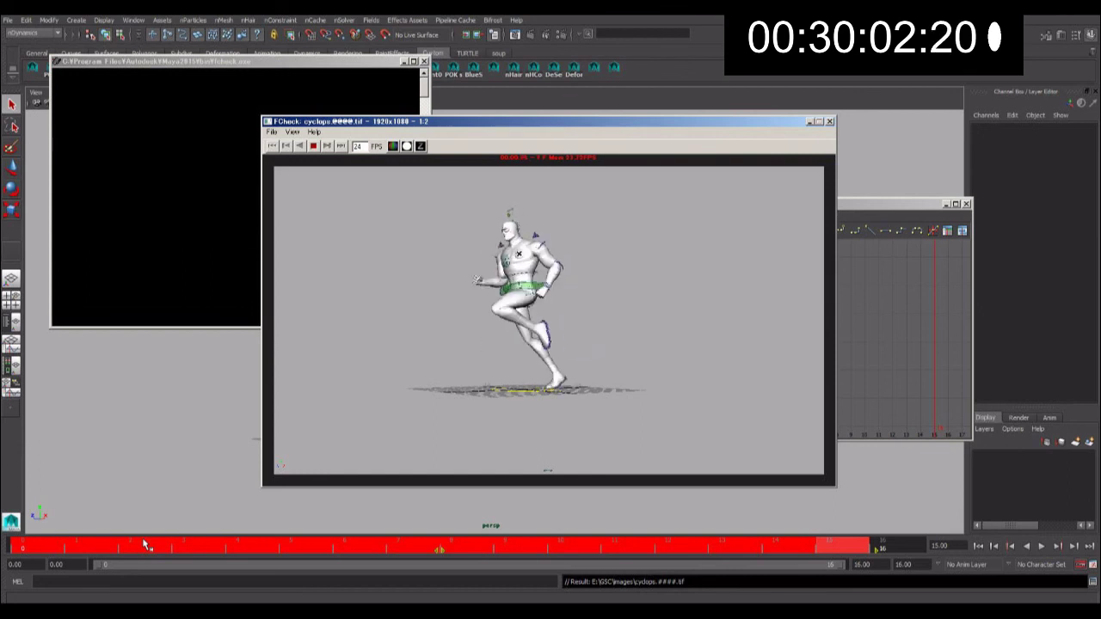
{"action": "left_click", "coordinate": [829, 121]}
{"action": "mouse_move", "coordinate": [482, 292]}
{"action": "left_mouse_down", "text": "alt"}
{"action": "mouse_move", "coordinate": [517, 290]}
{"action": "mouse_move", "coordinate": [480, 484]}
{"action": "left_mouse_up", "text": "alt"}
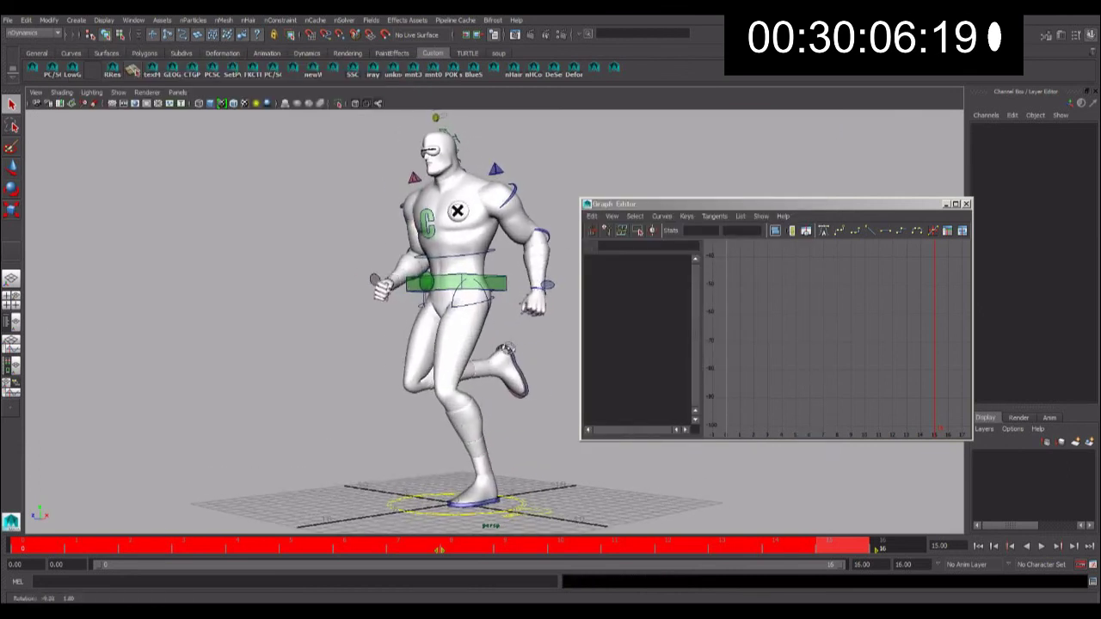
- Playblast the run again and stop its playback in FCheck for review
{"action": "right_click", "coordinate": [493, 544]}
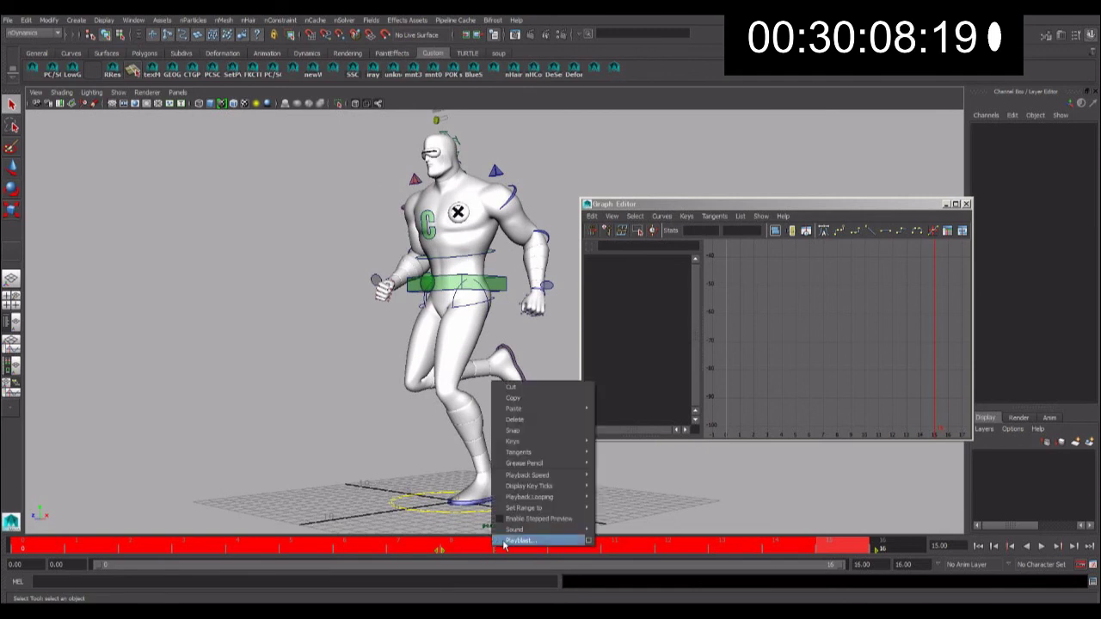
{"action": "left_click", "coordinate": [505, 543]}
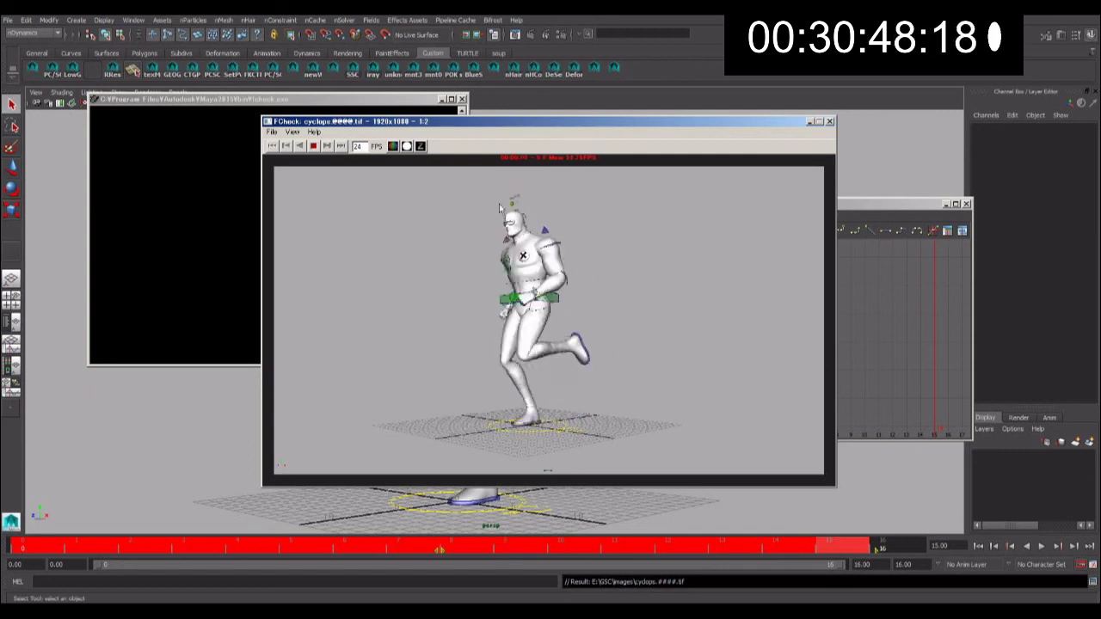
{"action": "left_click", "coordinate": [313, 146]}
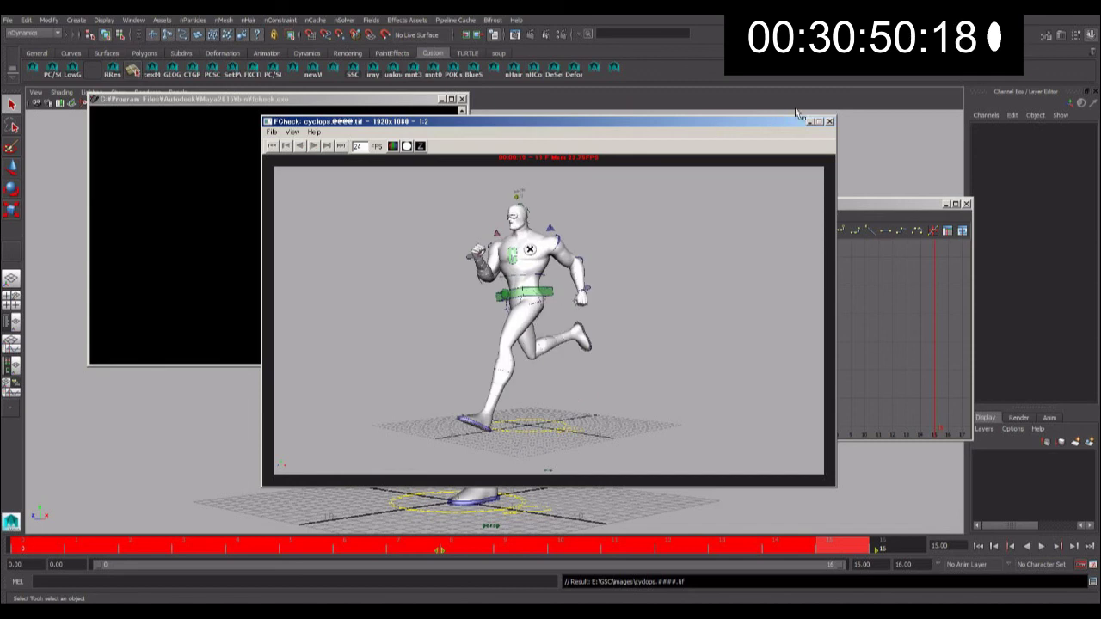